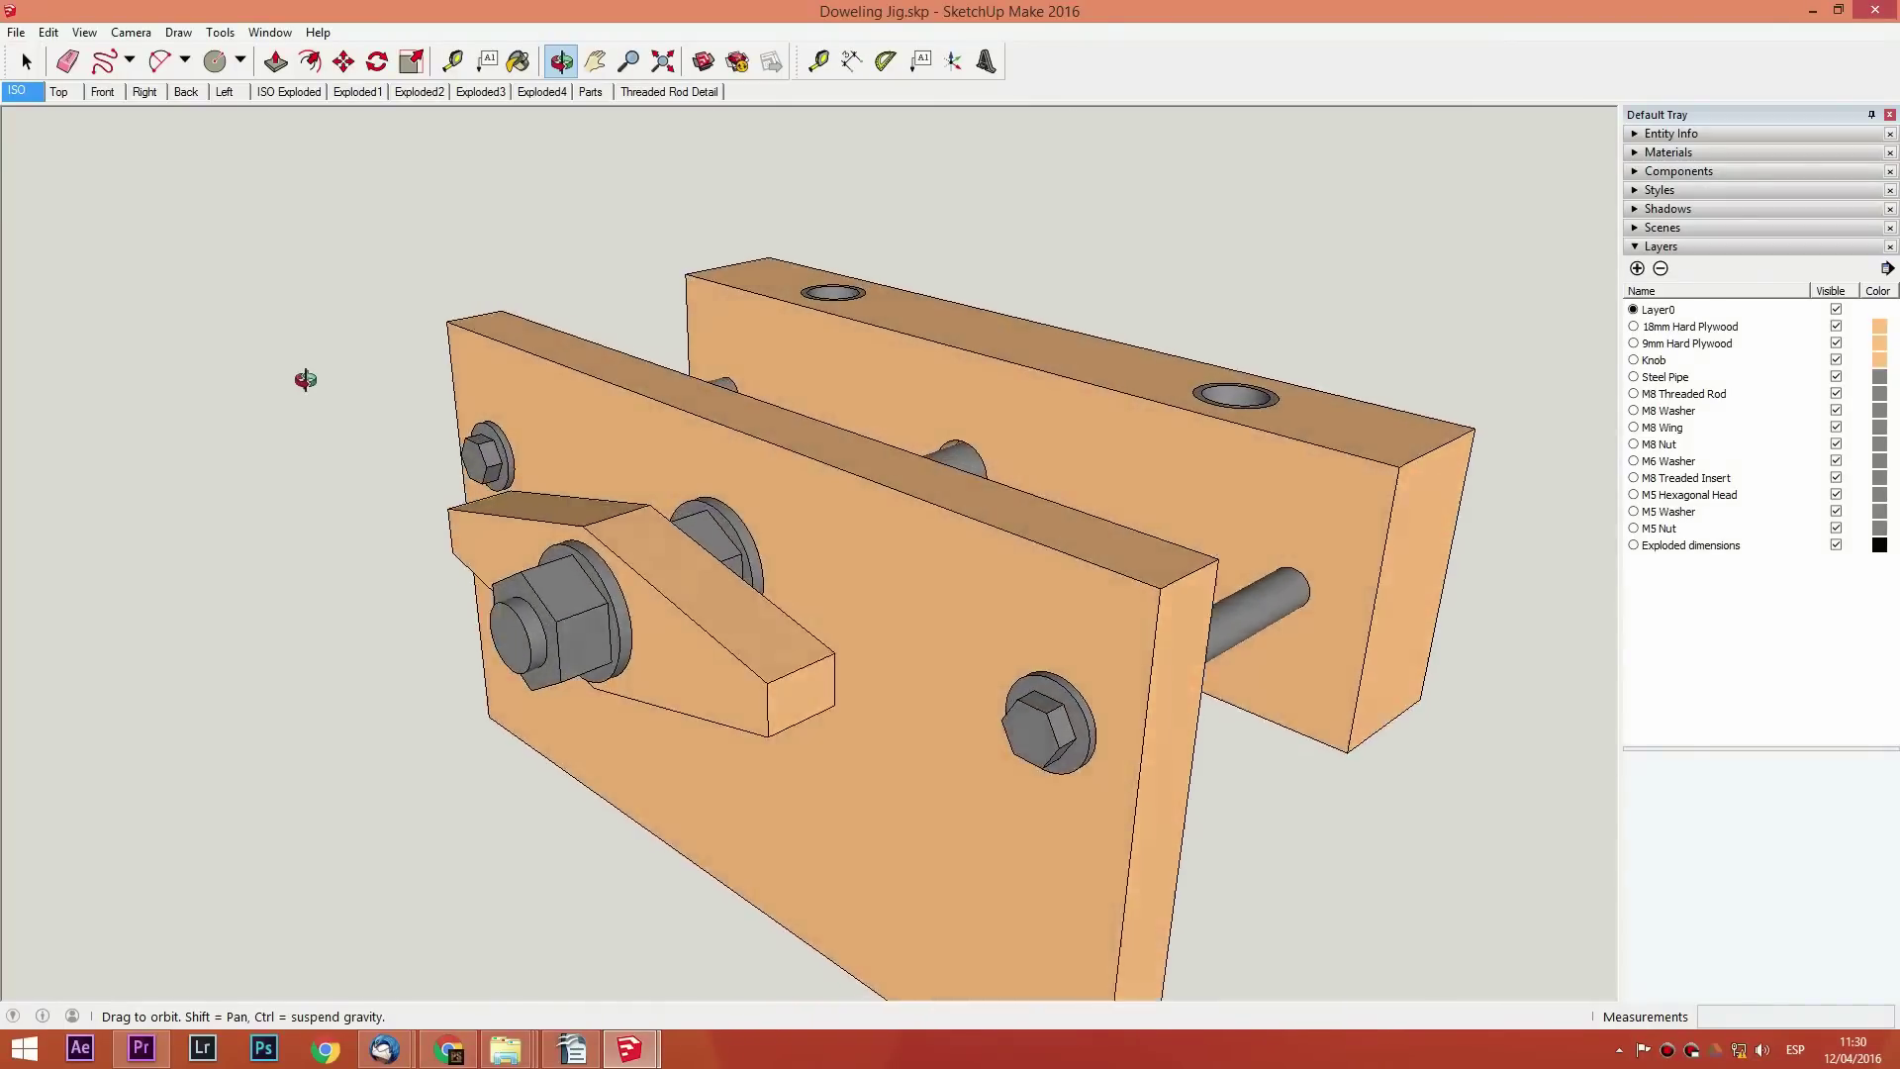
View the jig's Top, Right and ISO Exploded scenes, then orbit the exploded model
left_click(56, 92)
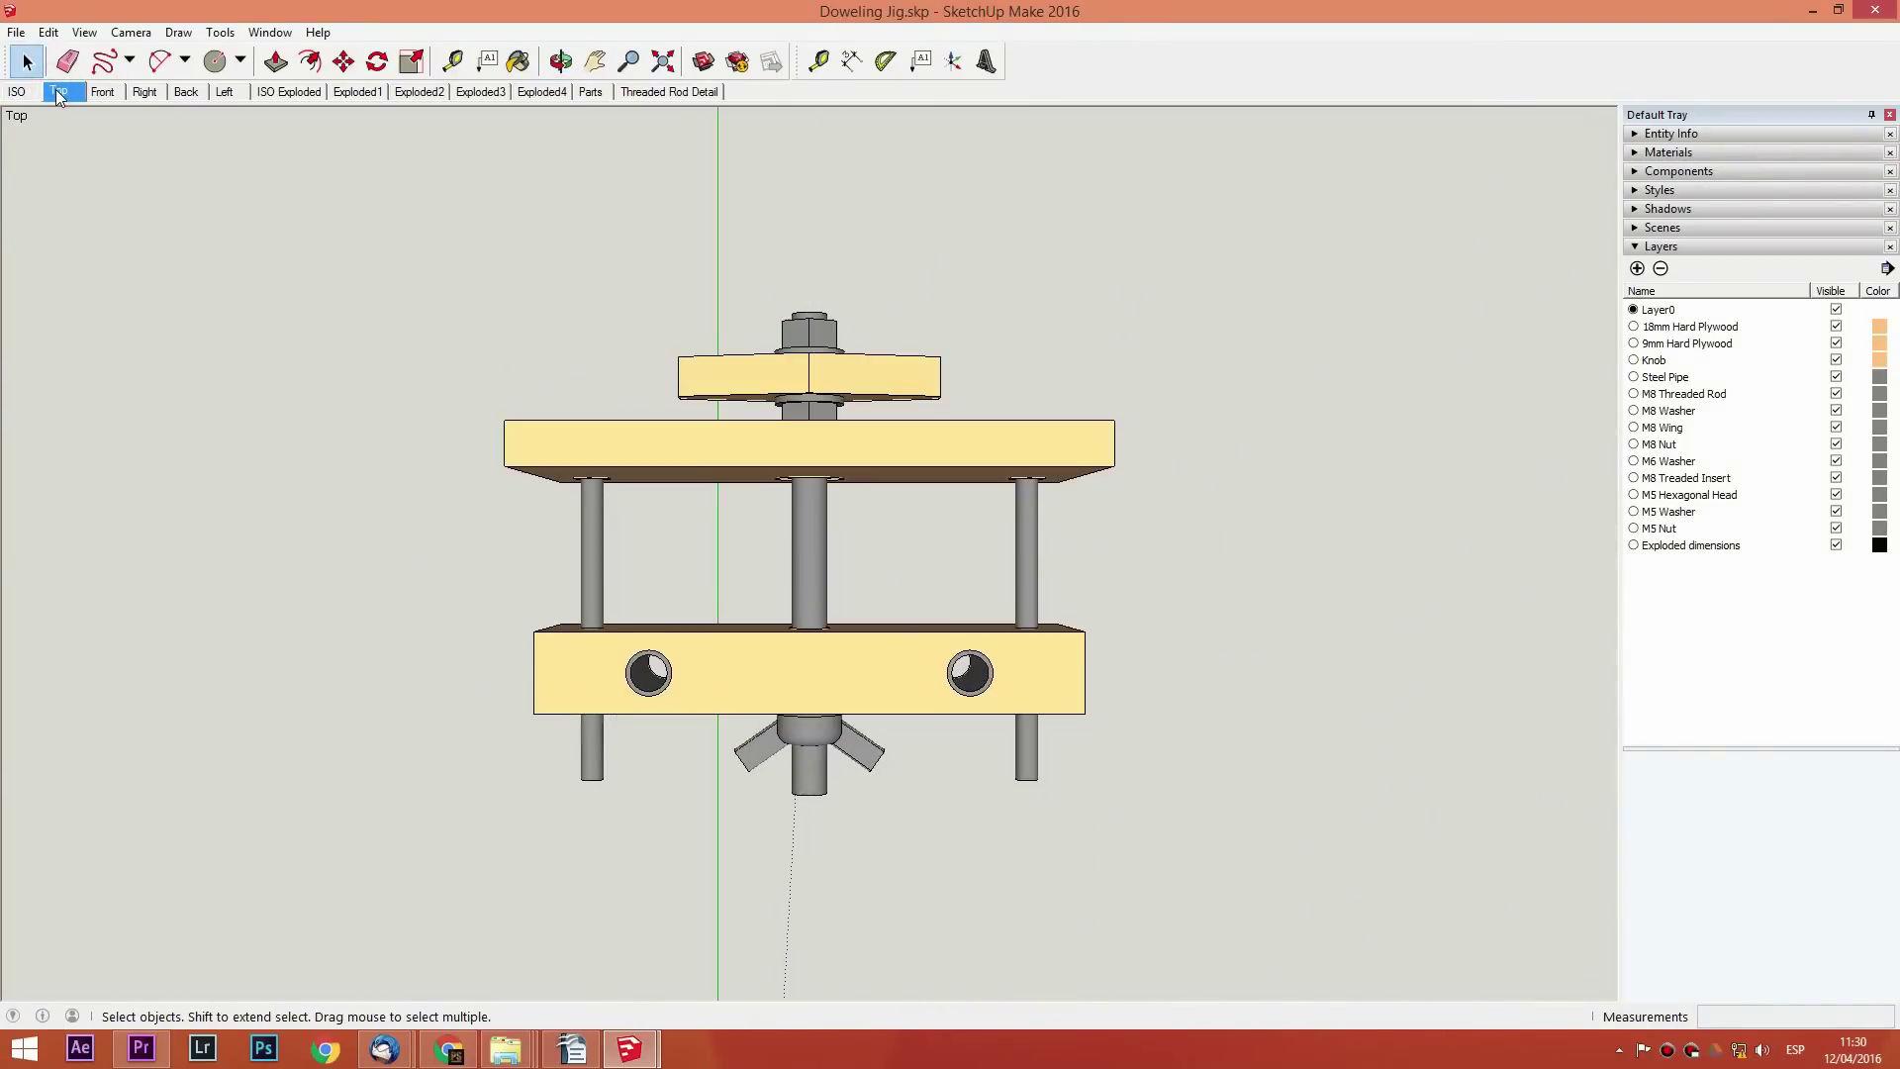
left_click(144, 92)
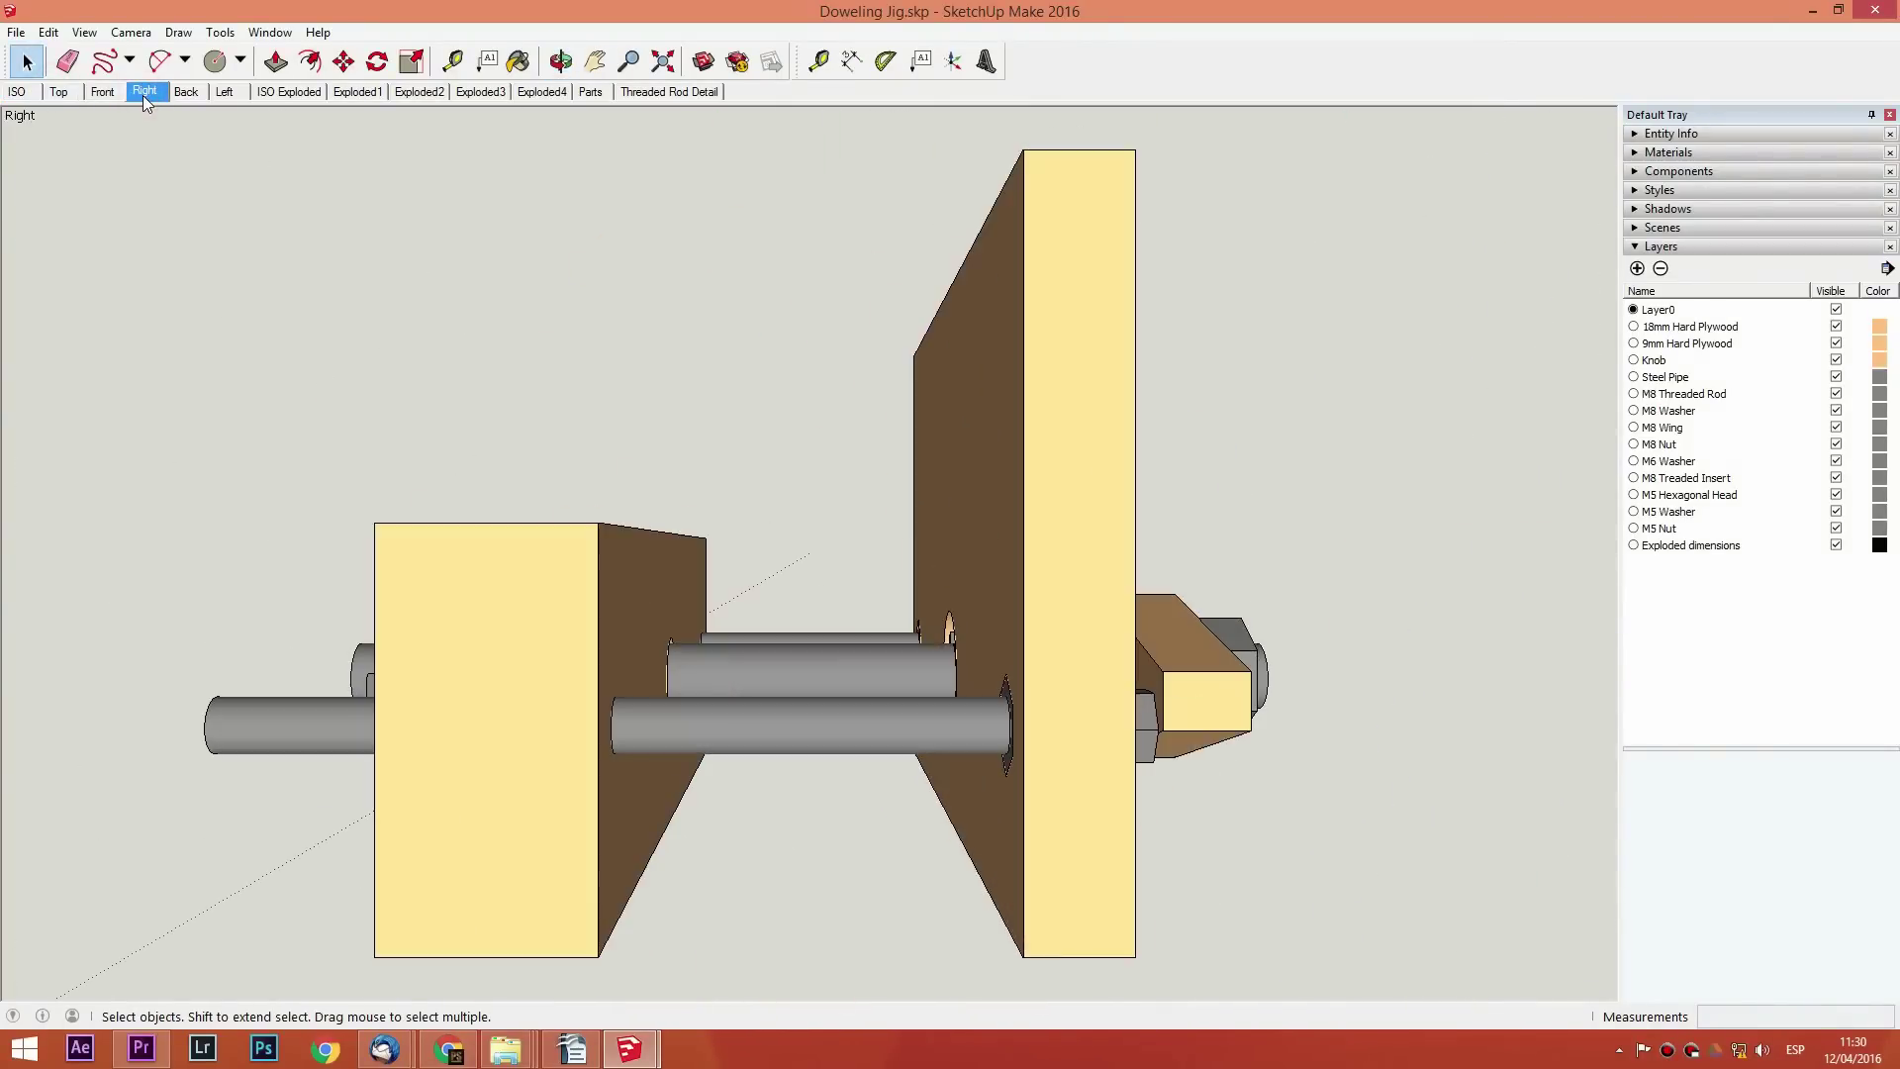
left_click(294, 89)
scroll(753, 570, "up", 3)
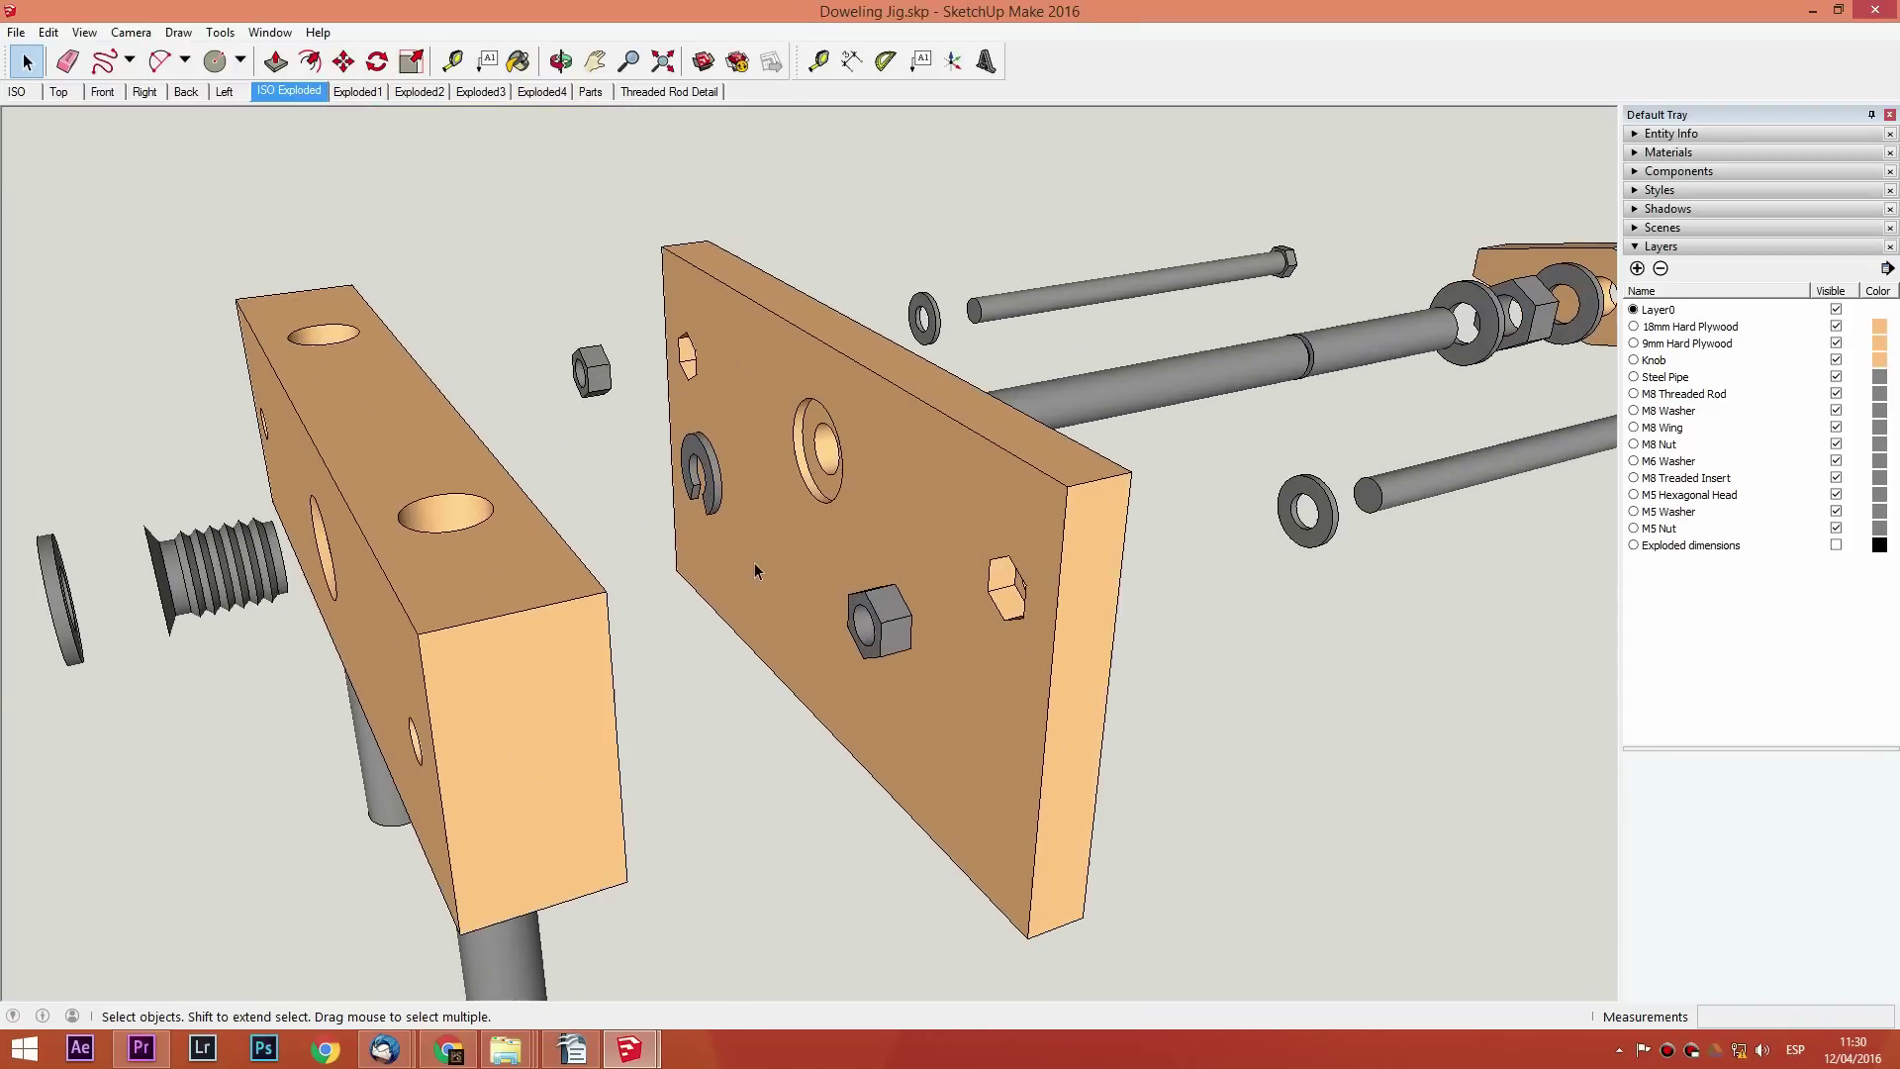
mouse_move(330, 573)
middle_mouse_down()
mouse_move(578, 526)
mouse_move(1010, 621)
middle_mouse_up()
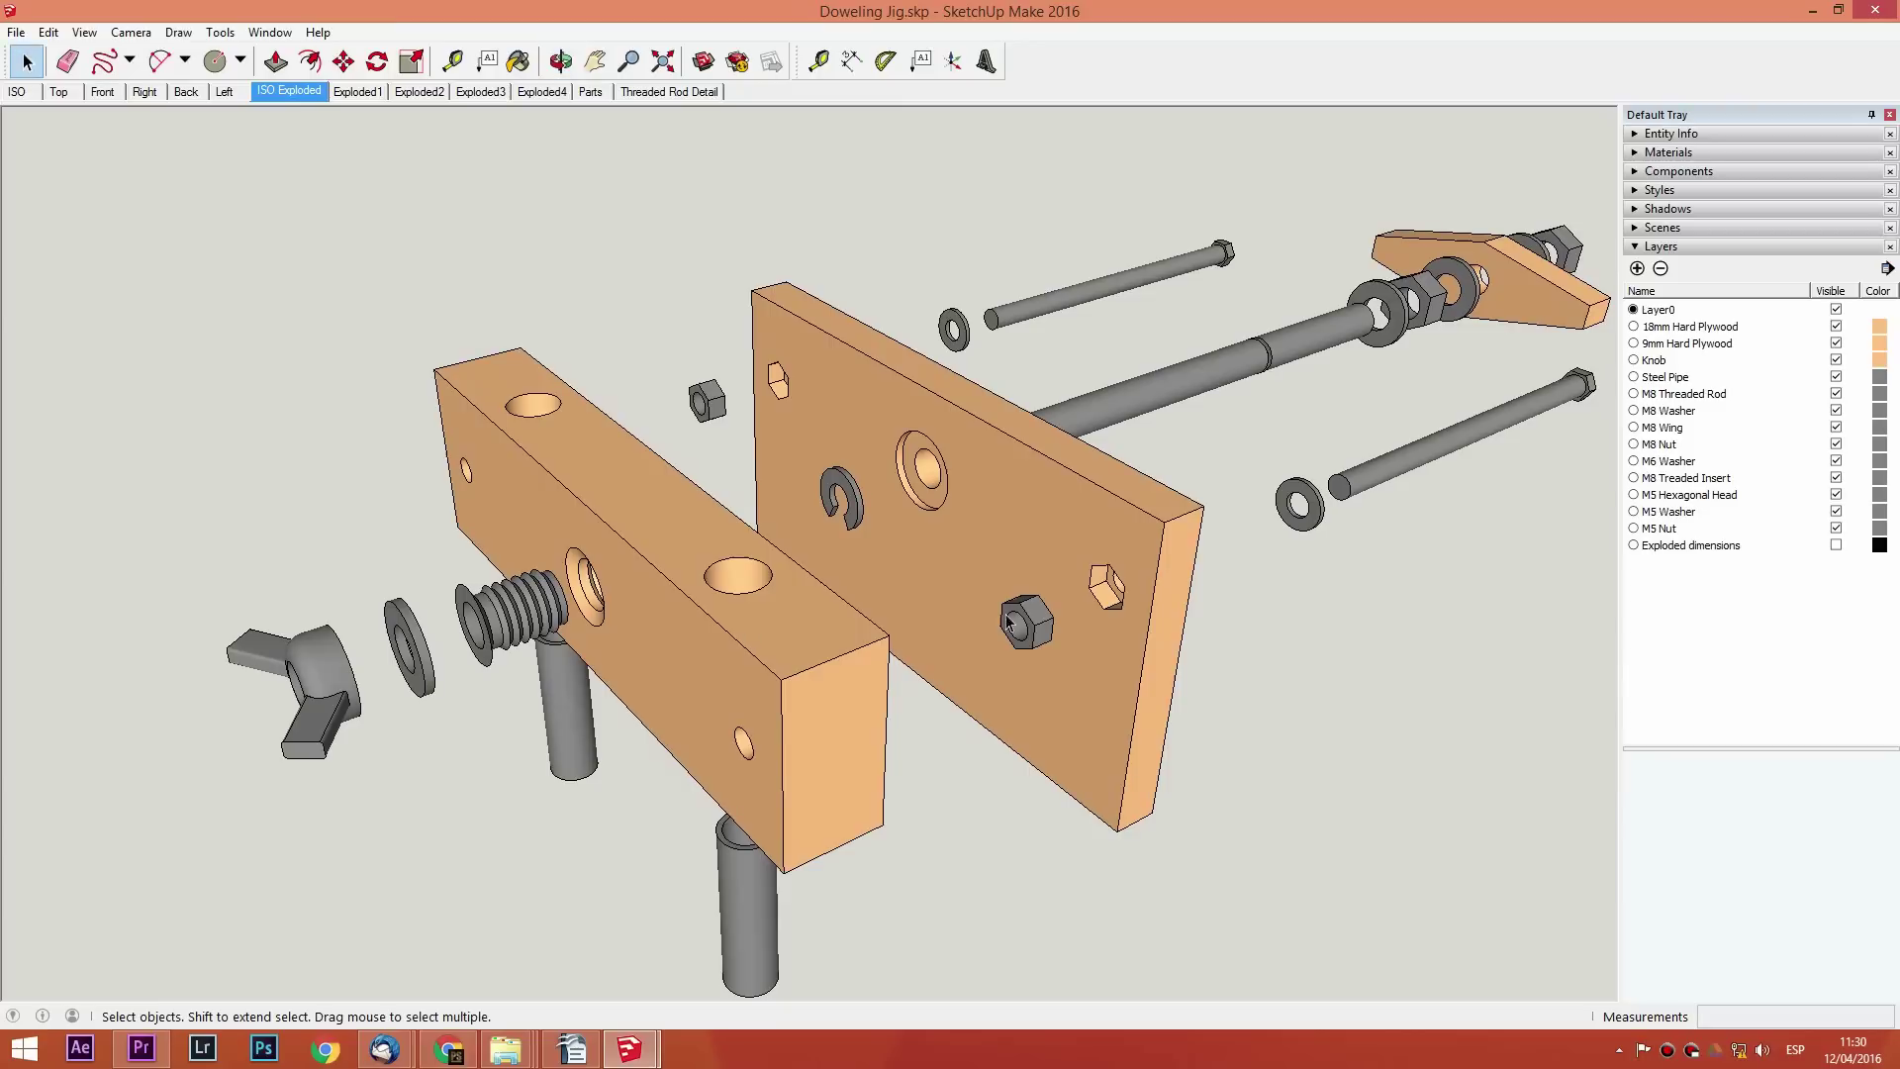
Hide the 9mm Hard Plywood, Knob and M8 Washer layers, then show them again
left_click(1836, 342)
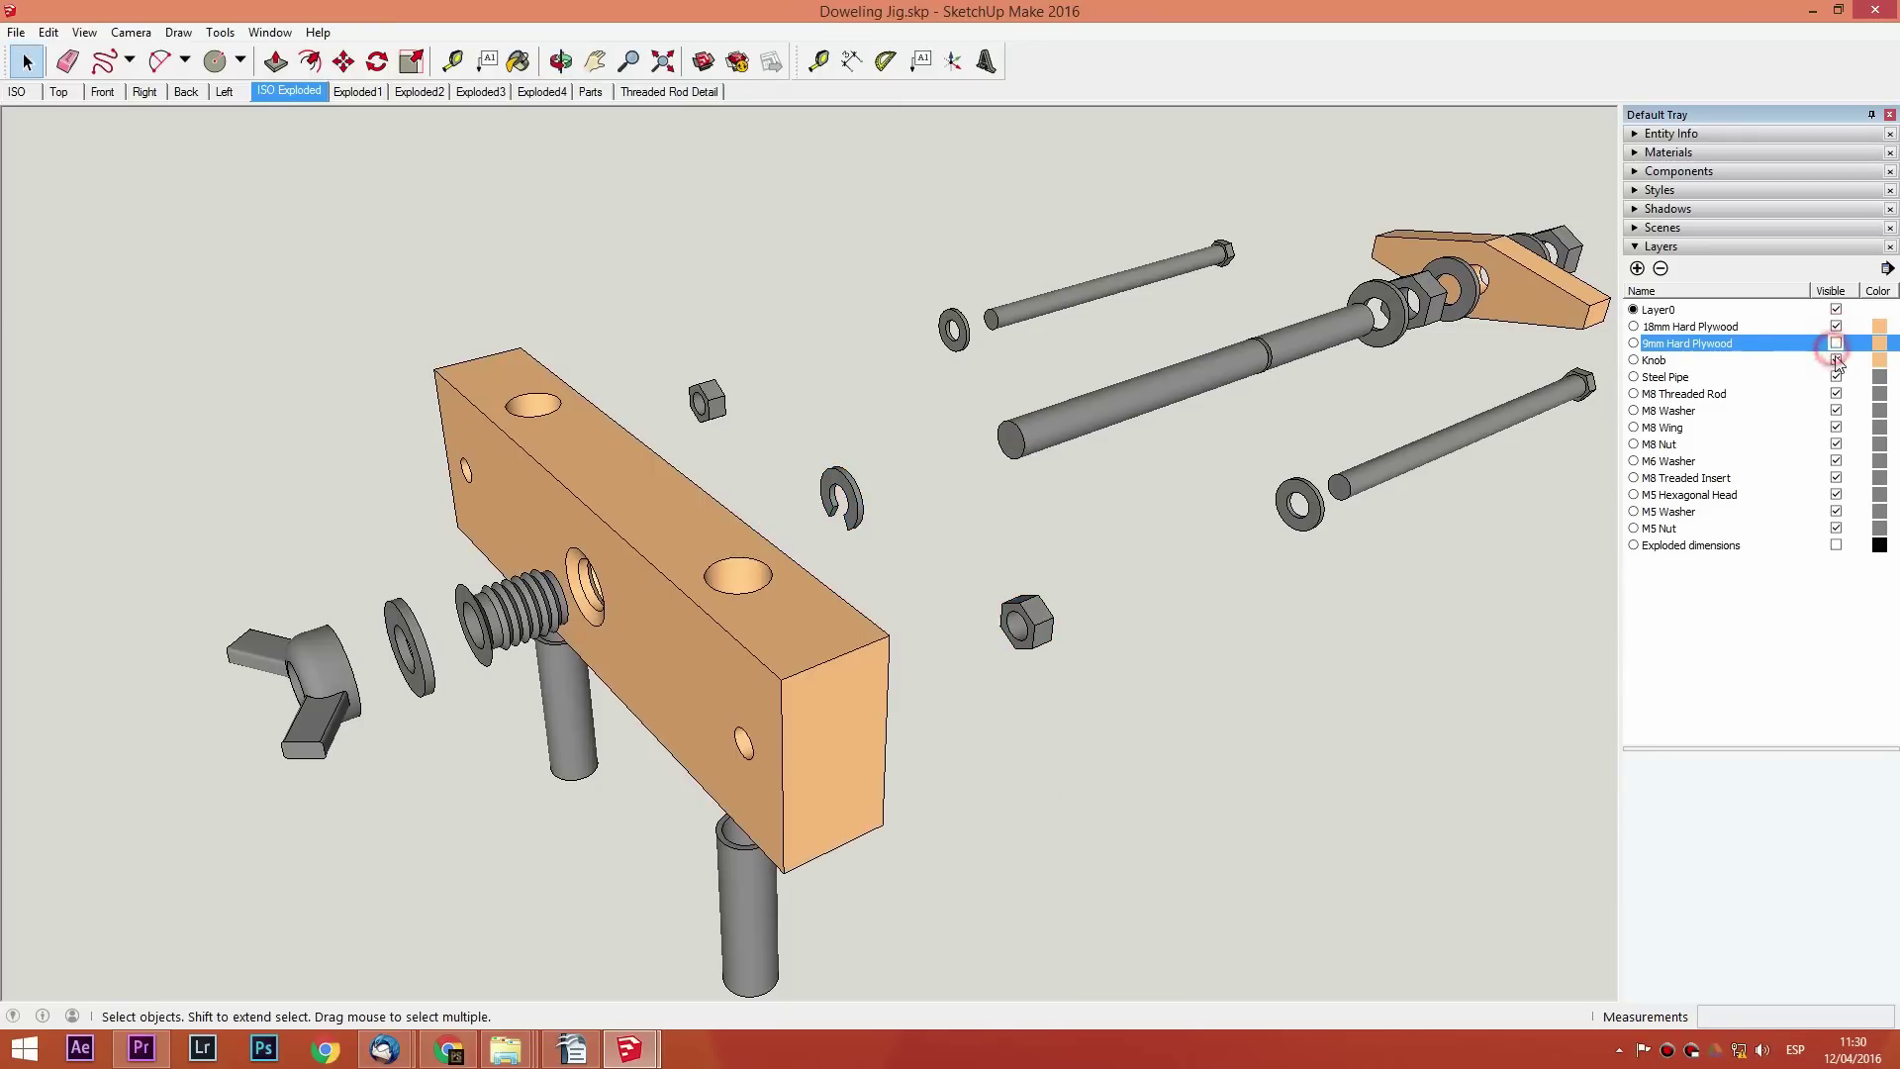
left_click(1835, 376)
left_click(1835, 410)
left_click(1836, 376)
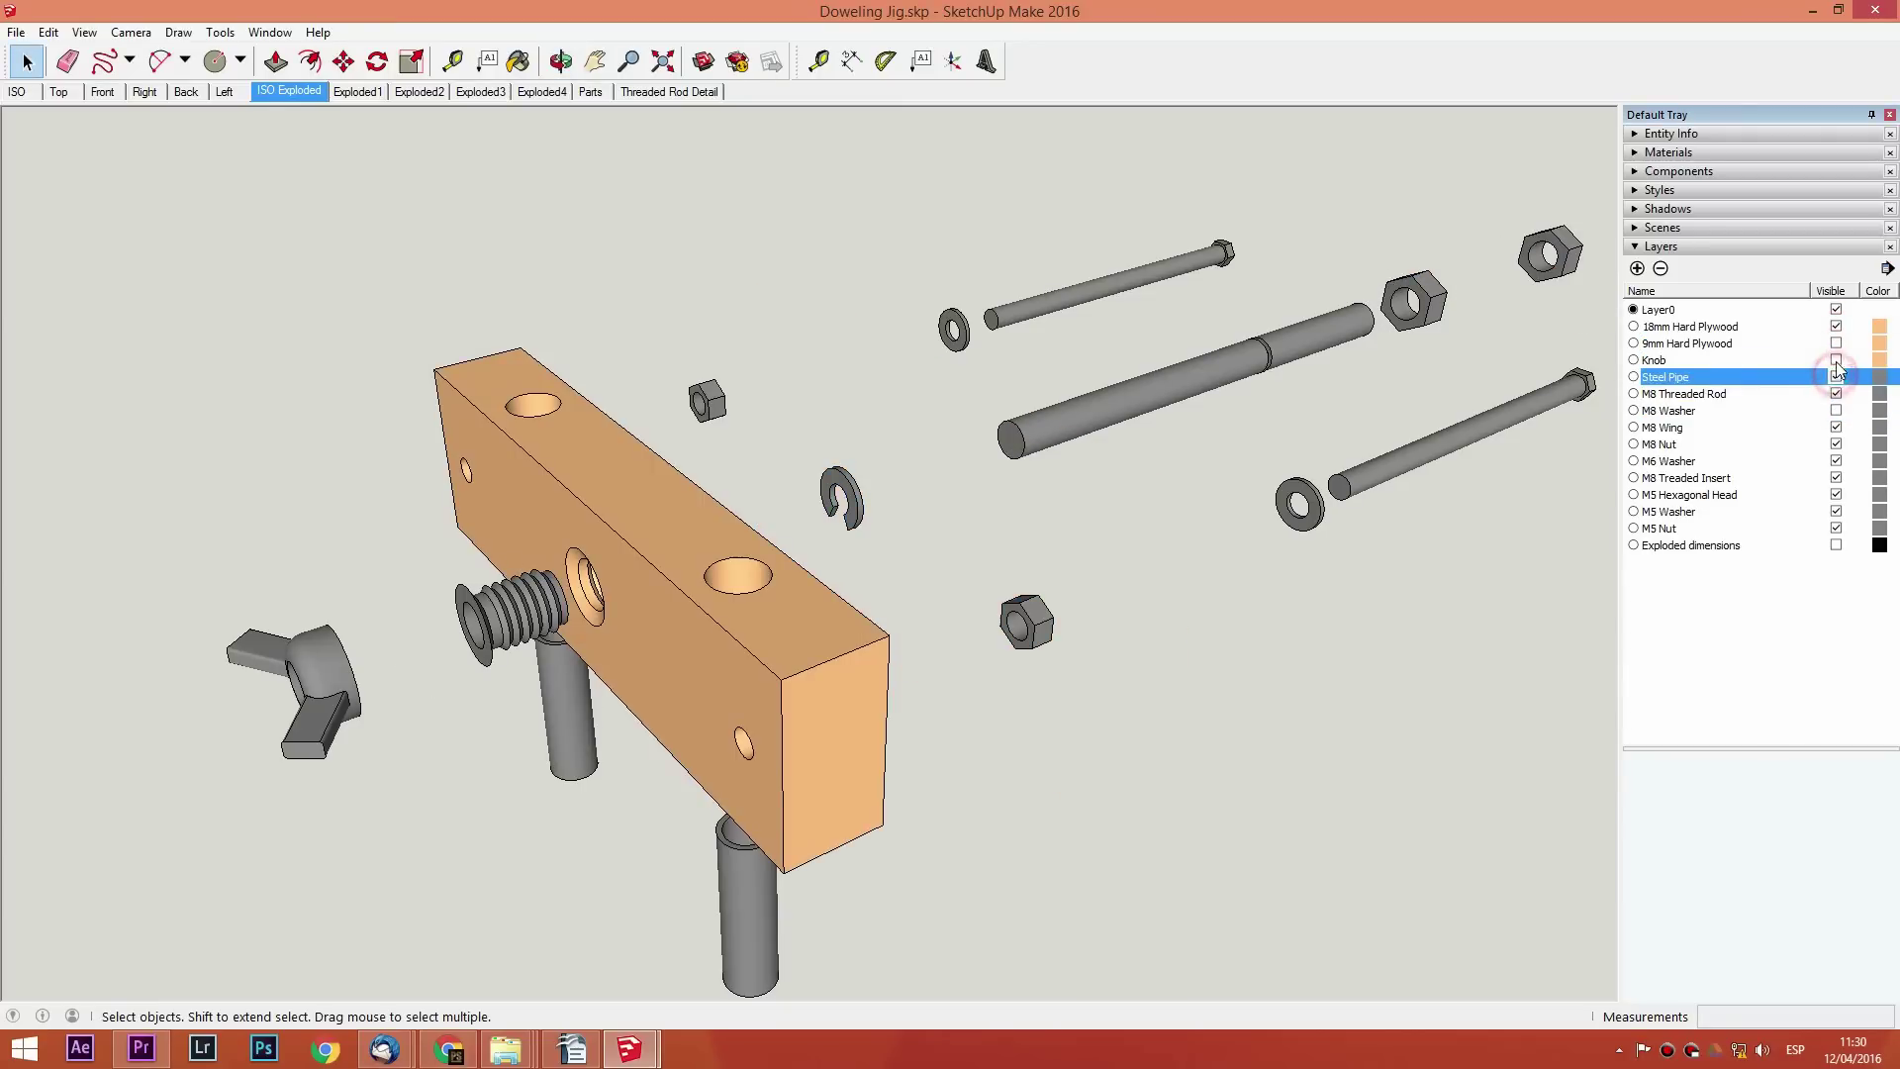
left_click(1835, 342)
left_click(1835, 410)
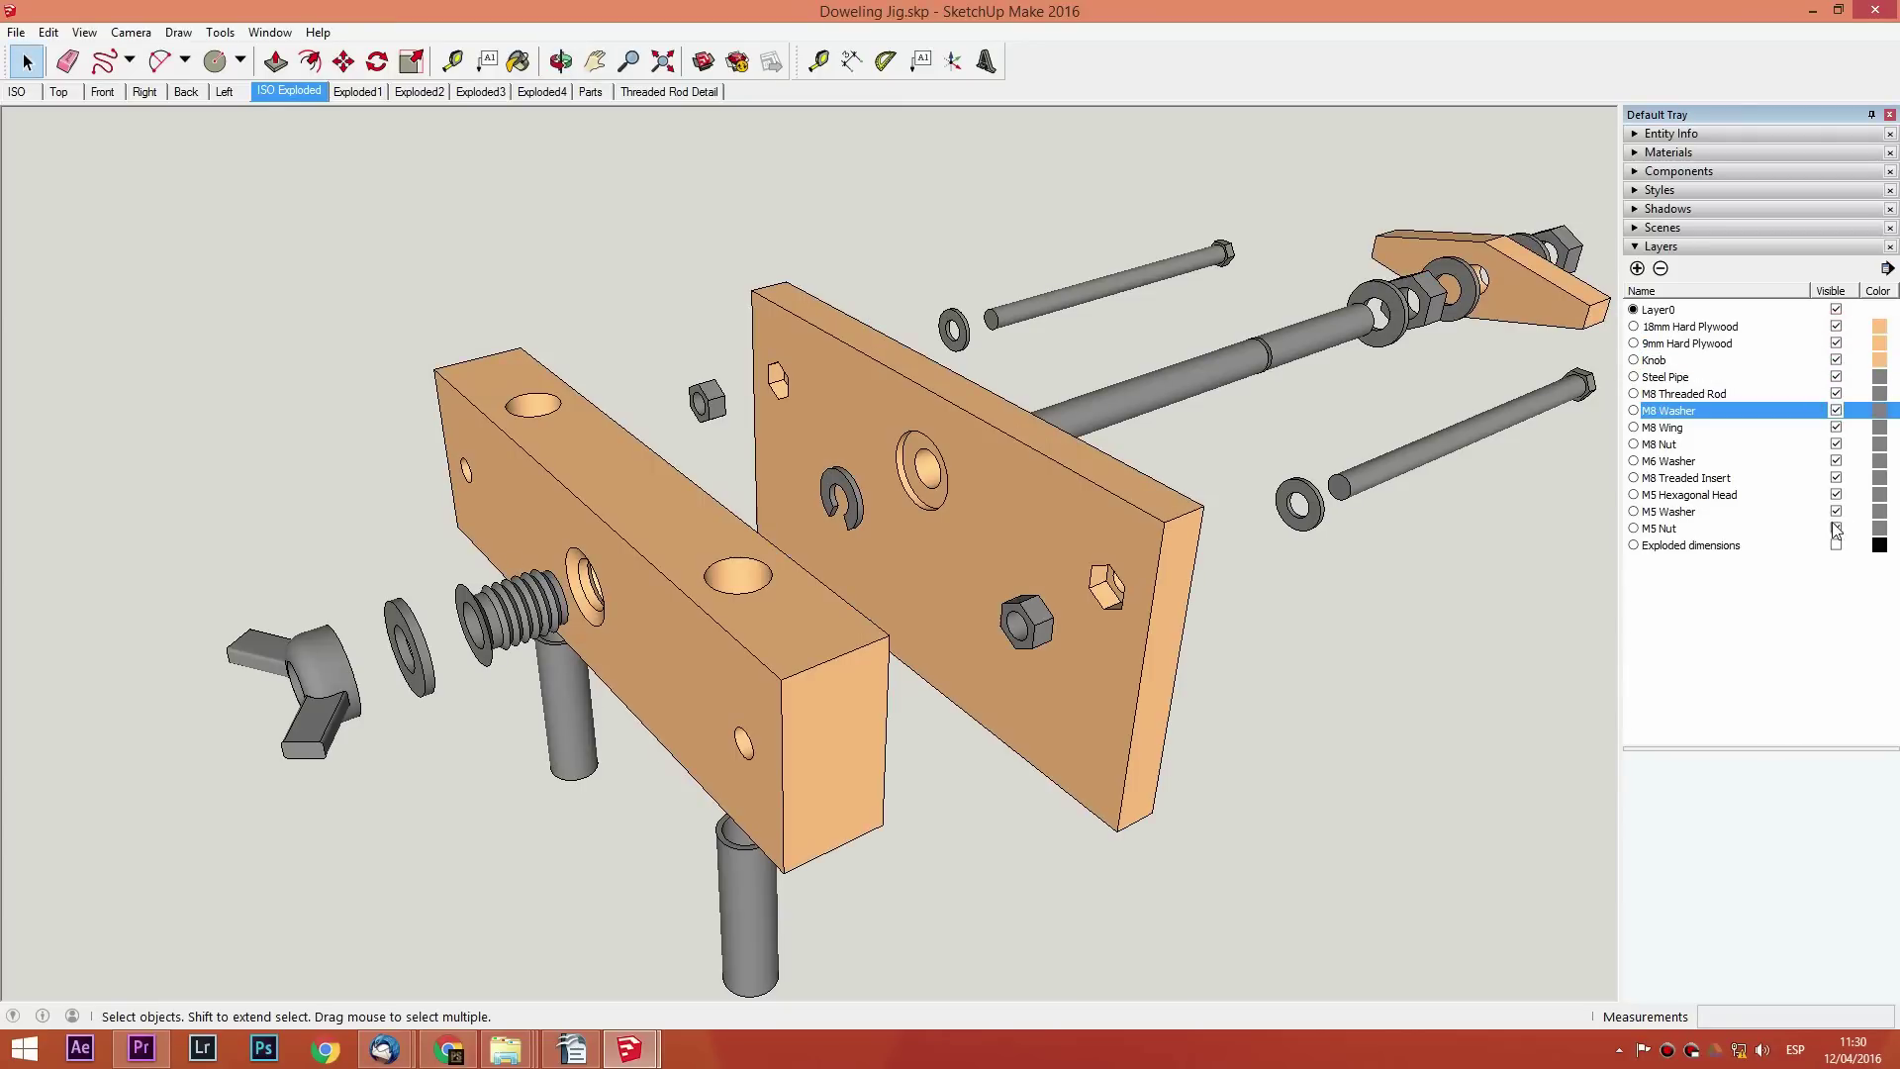
Hide the M5 Nut and M8 Treaded Insert layers, then make them visible again
left_click(1835, 527)
left_click(1835, 493)
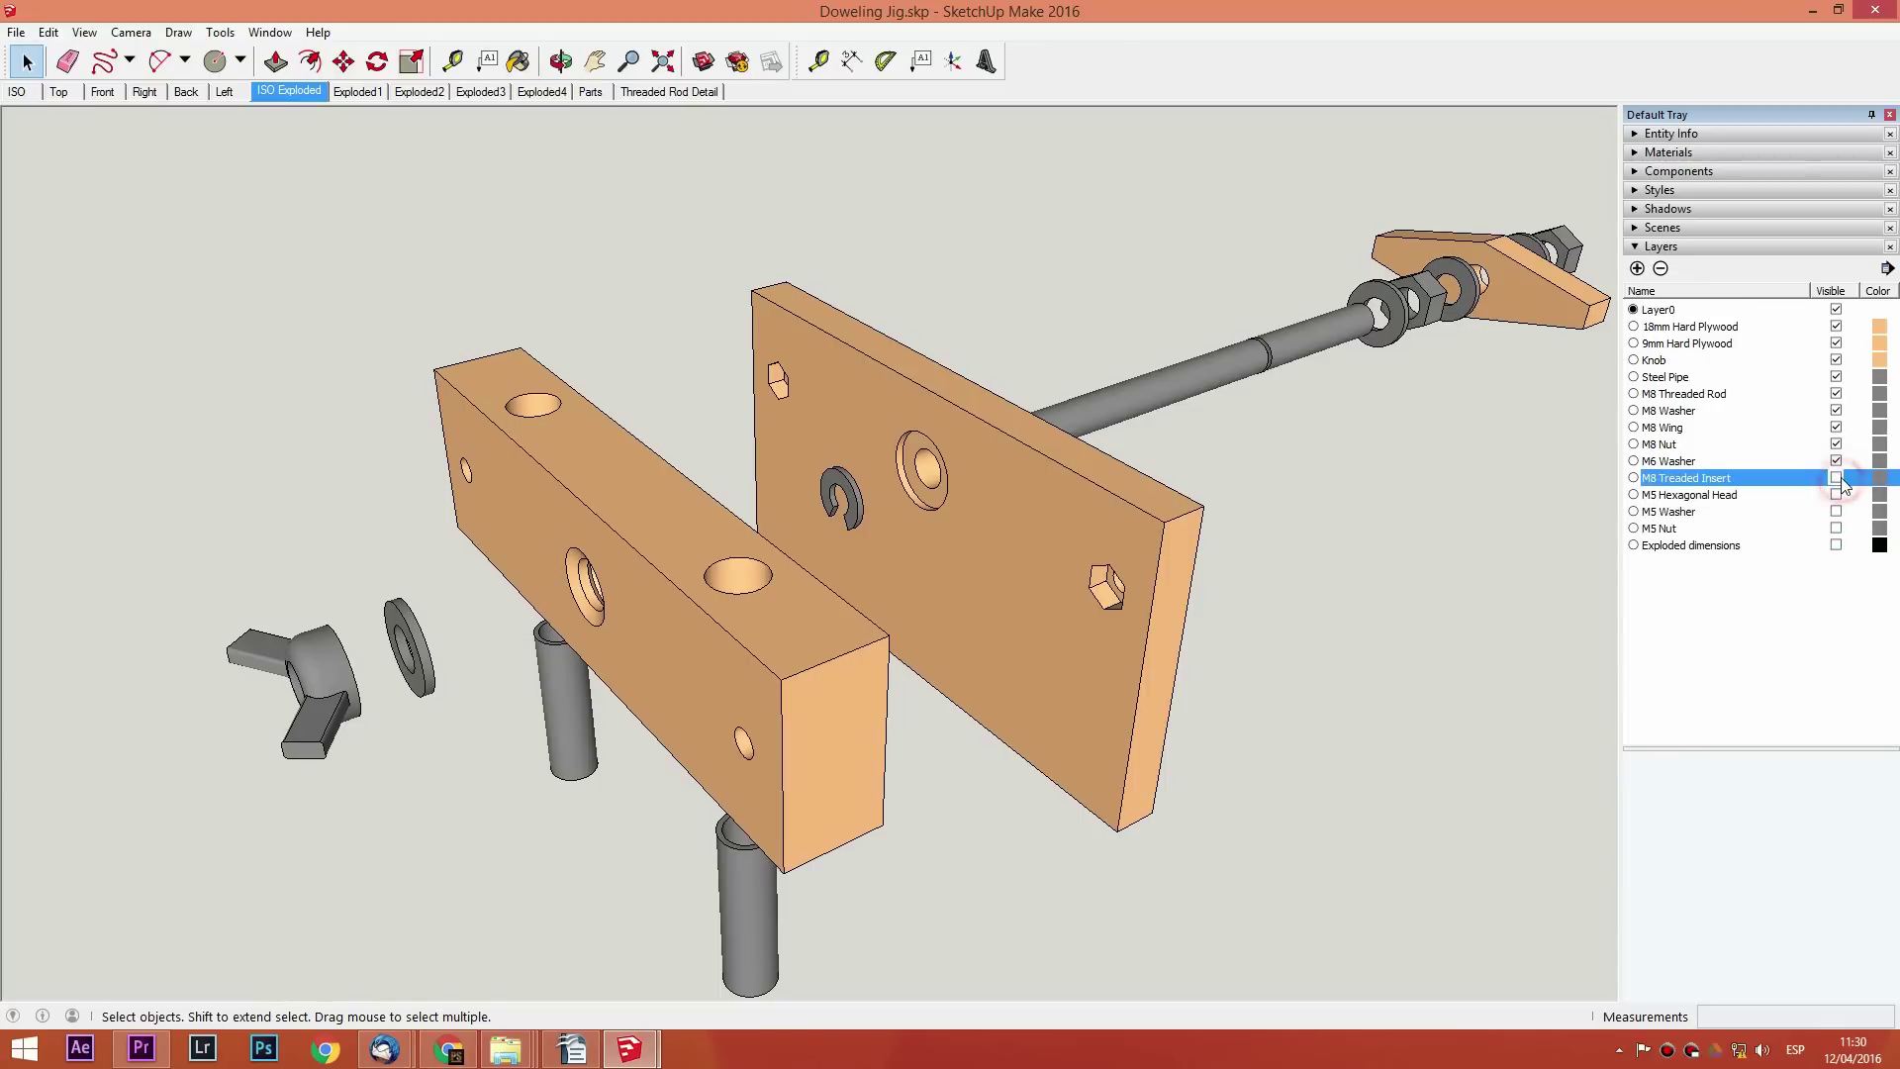
left_click(1835, 477)
left_click(1835, 493)
left_click(1836, 528)
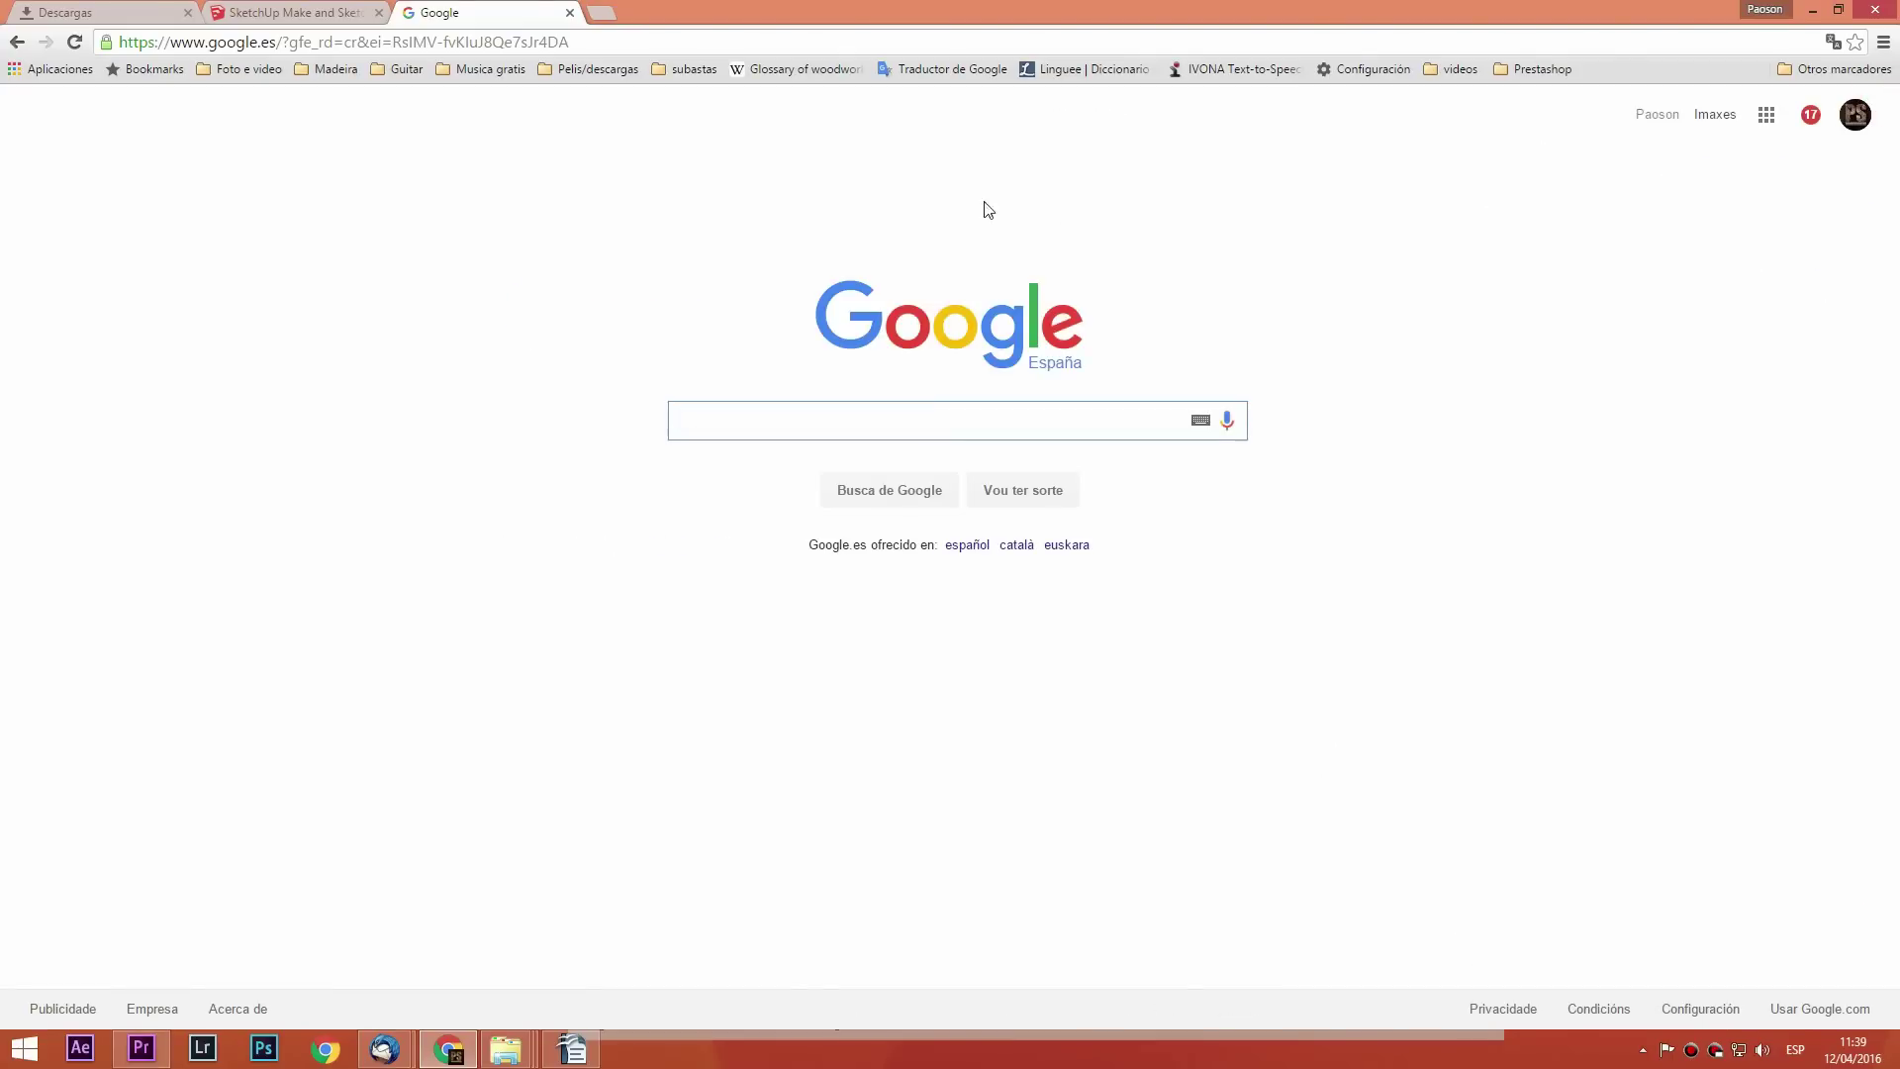
Go to sketchup.com and choose Personal Projects as the intended use
left_click(346, 41)
type("sketch")
key("Return")
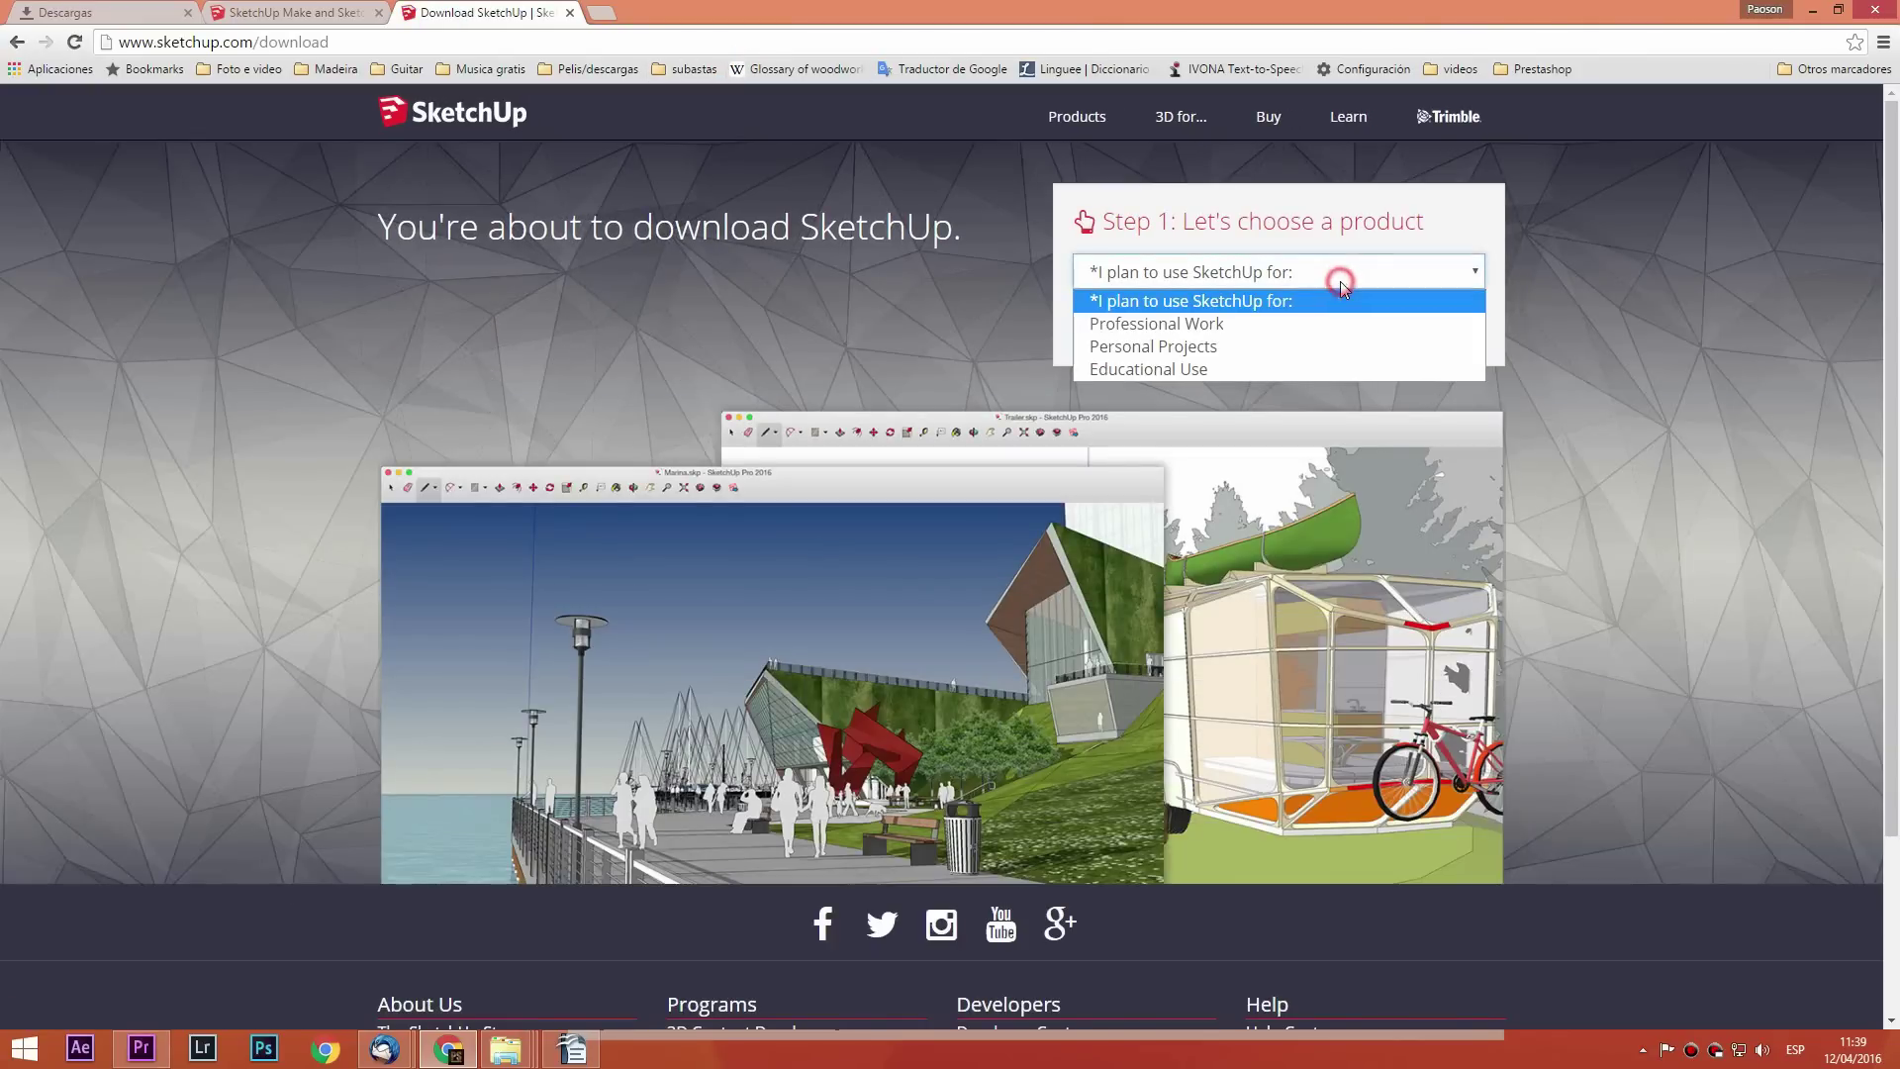
left_click(1271, 345)
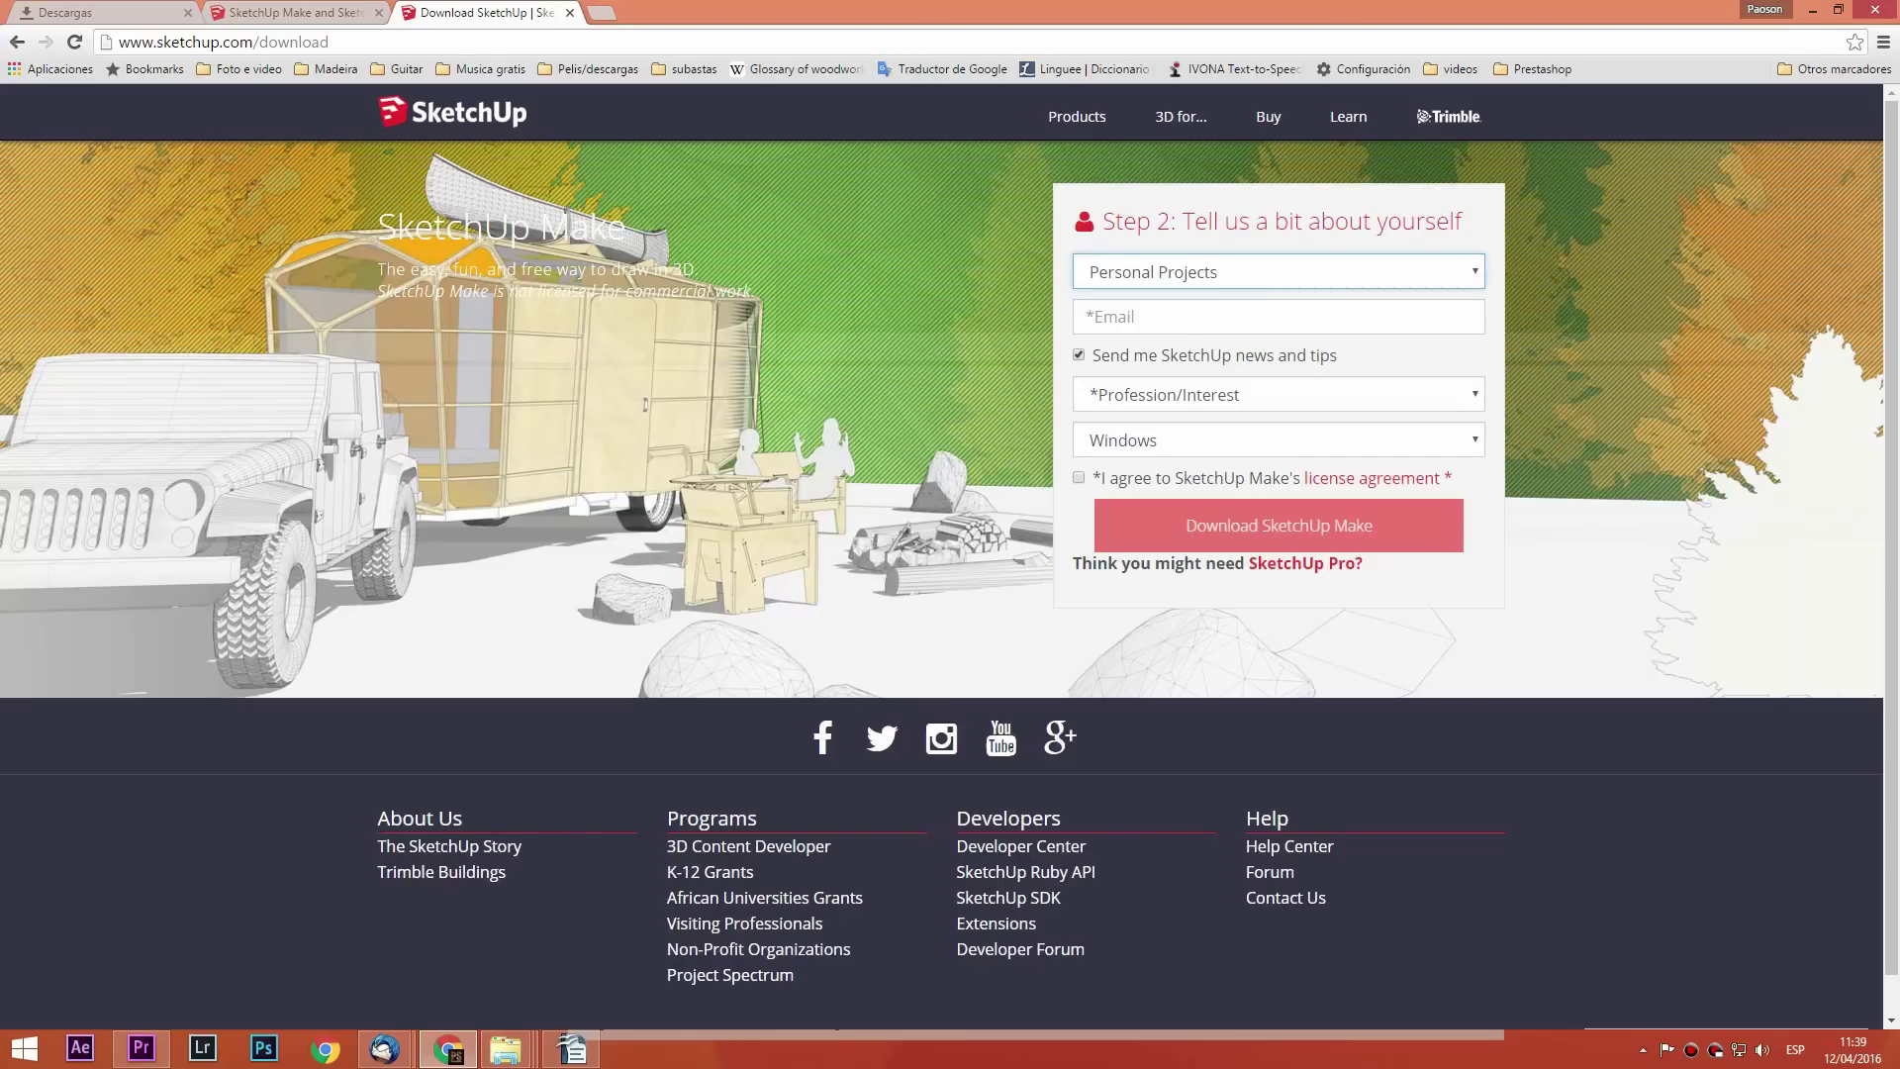
Fill in the email, pick Woodworking, accept the license and start the SketchUp Make download
left_click(1242, 316)
key("Down")
key("Return")
left_click(1272, 385)
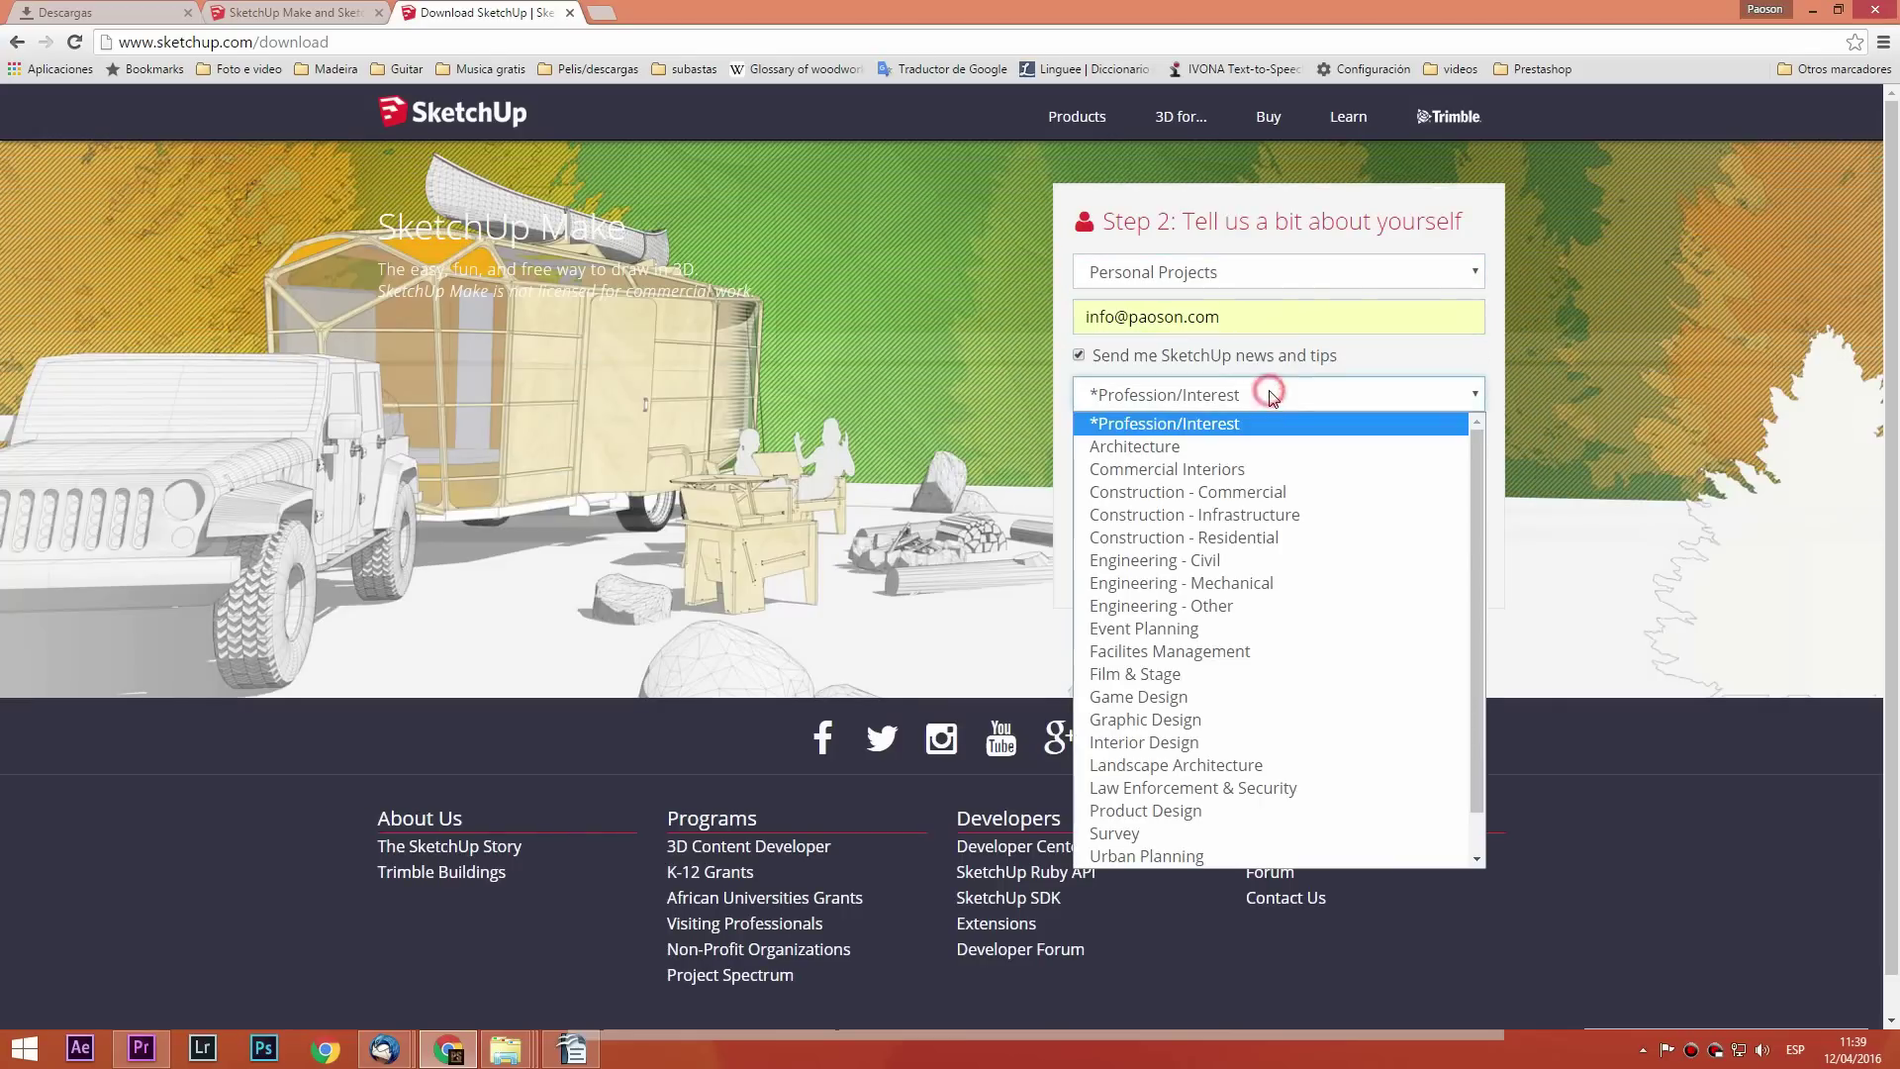
scroll(1301, 584, "down", 1)
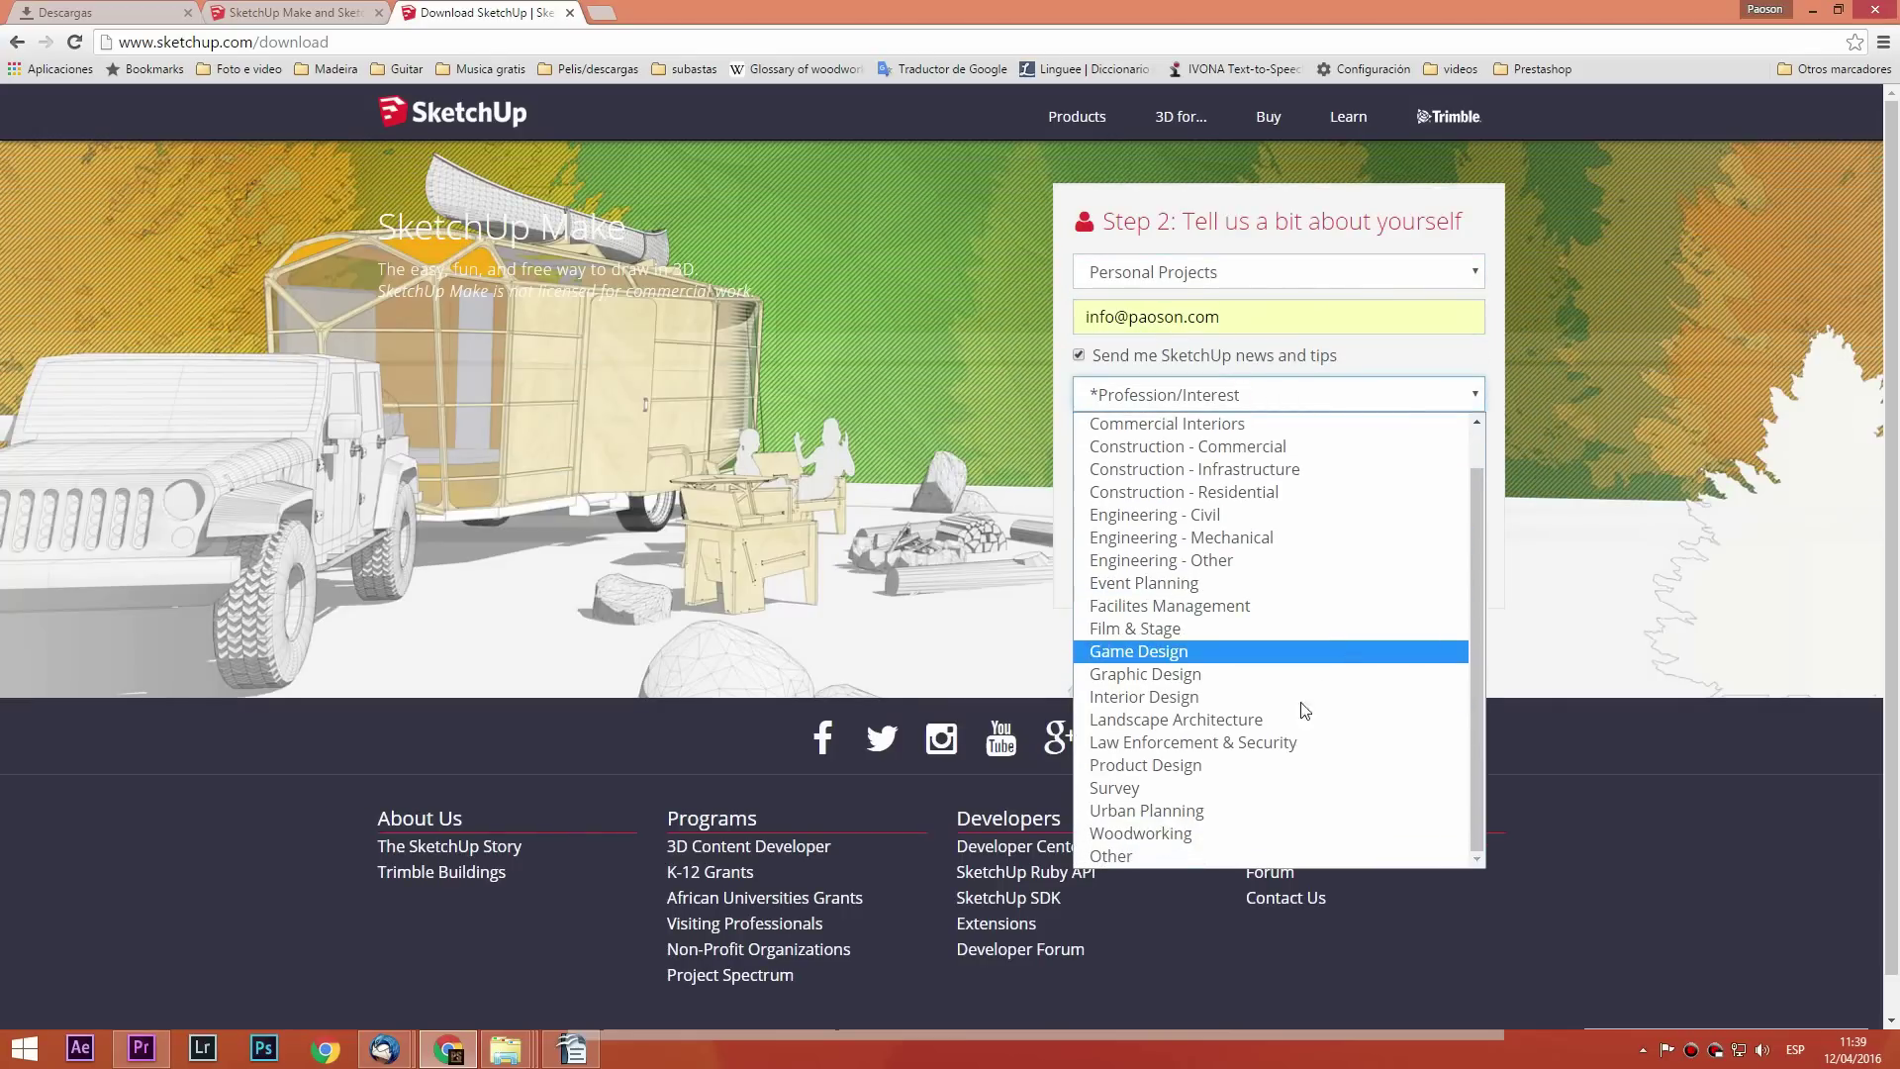
left_click(1286, 833)
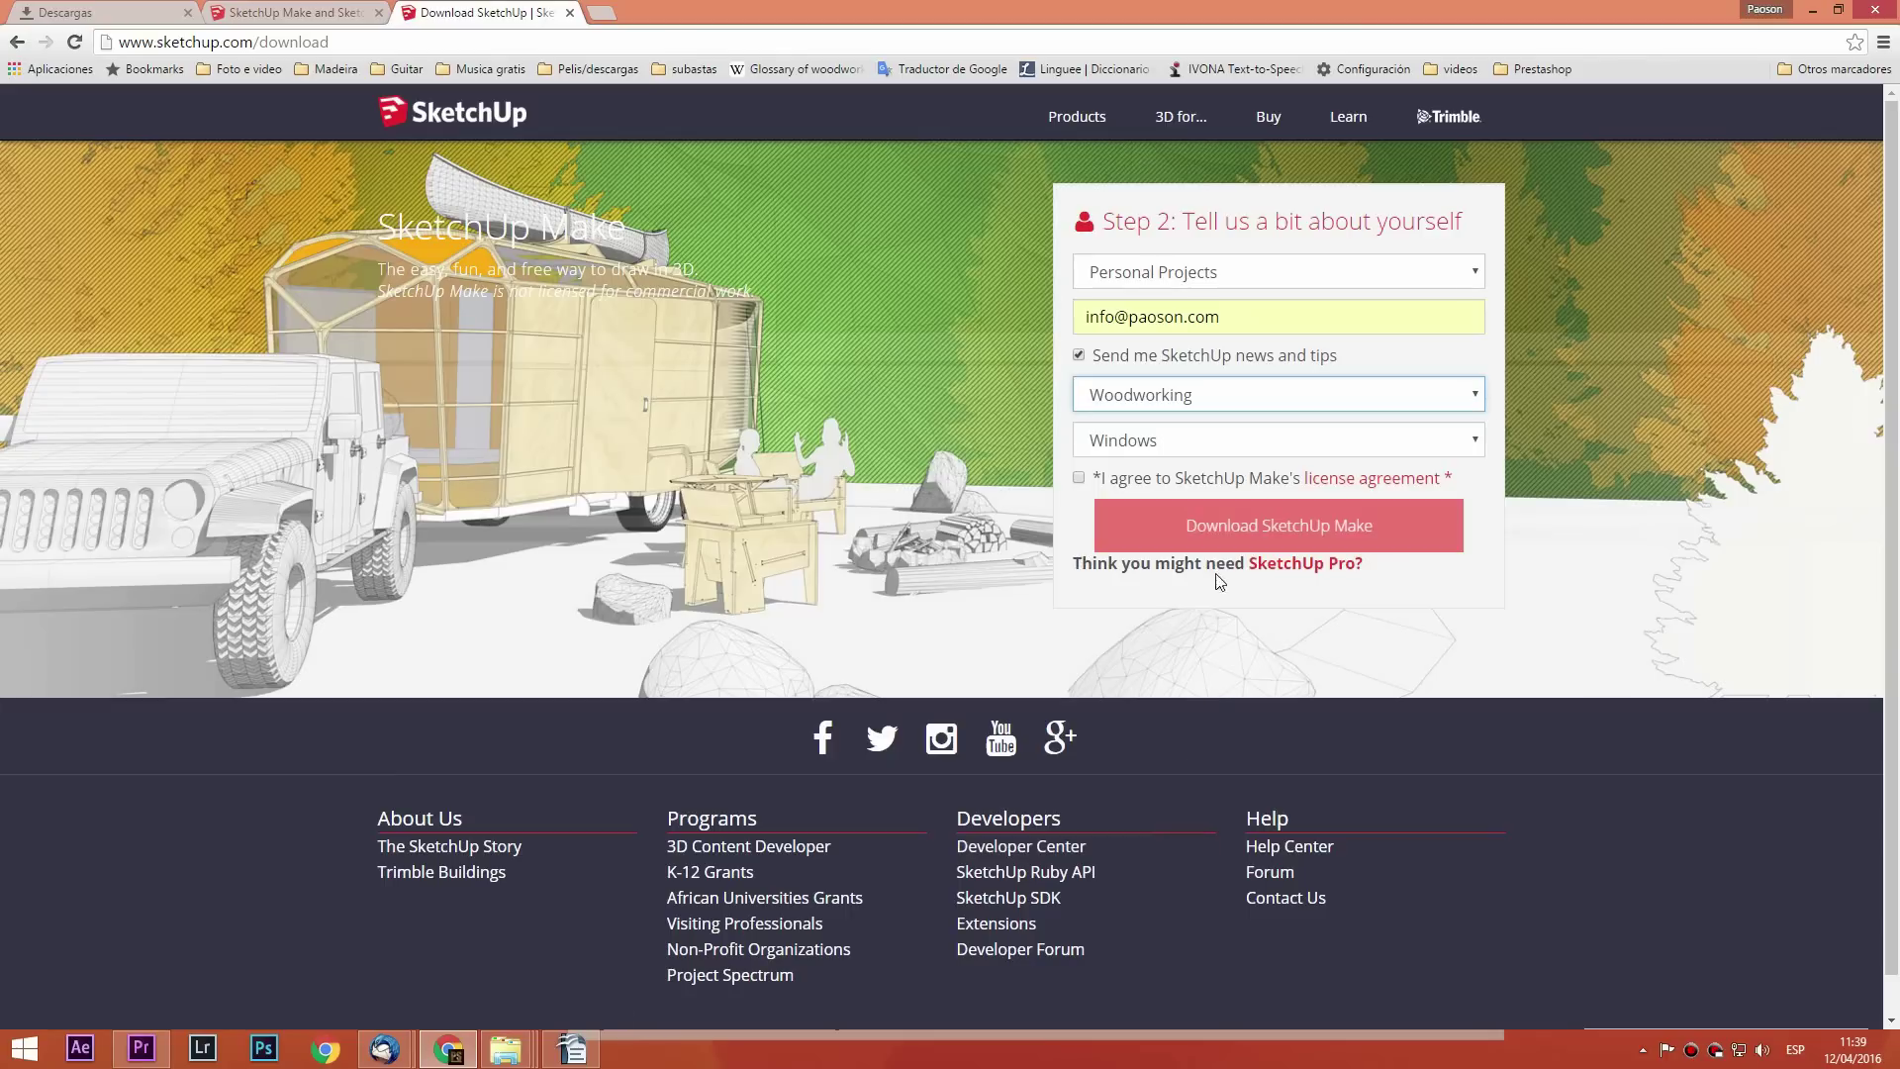
left_click(1078, 478)
left_click(1256, 528)
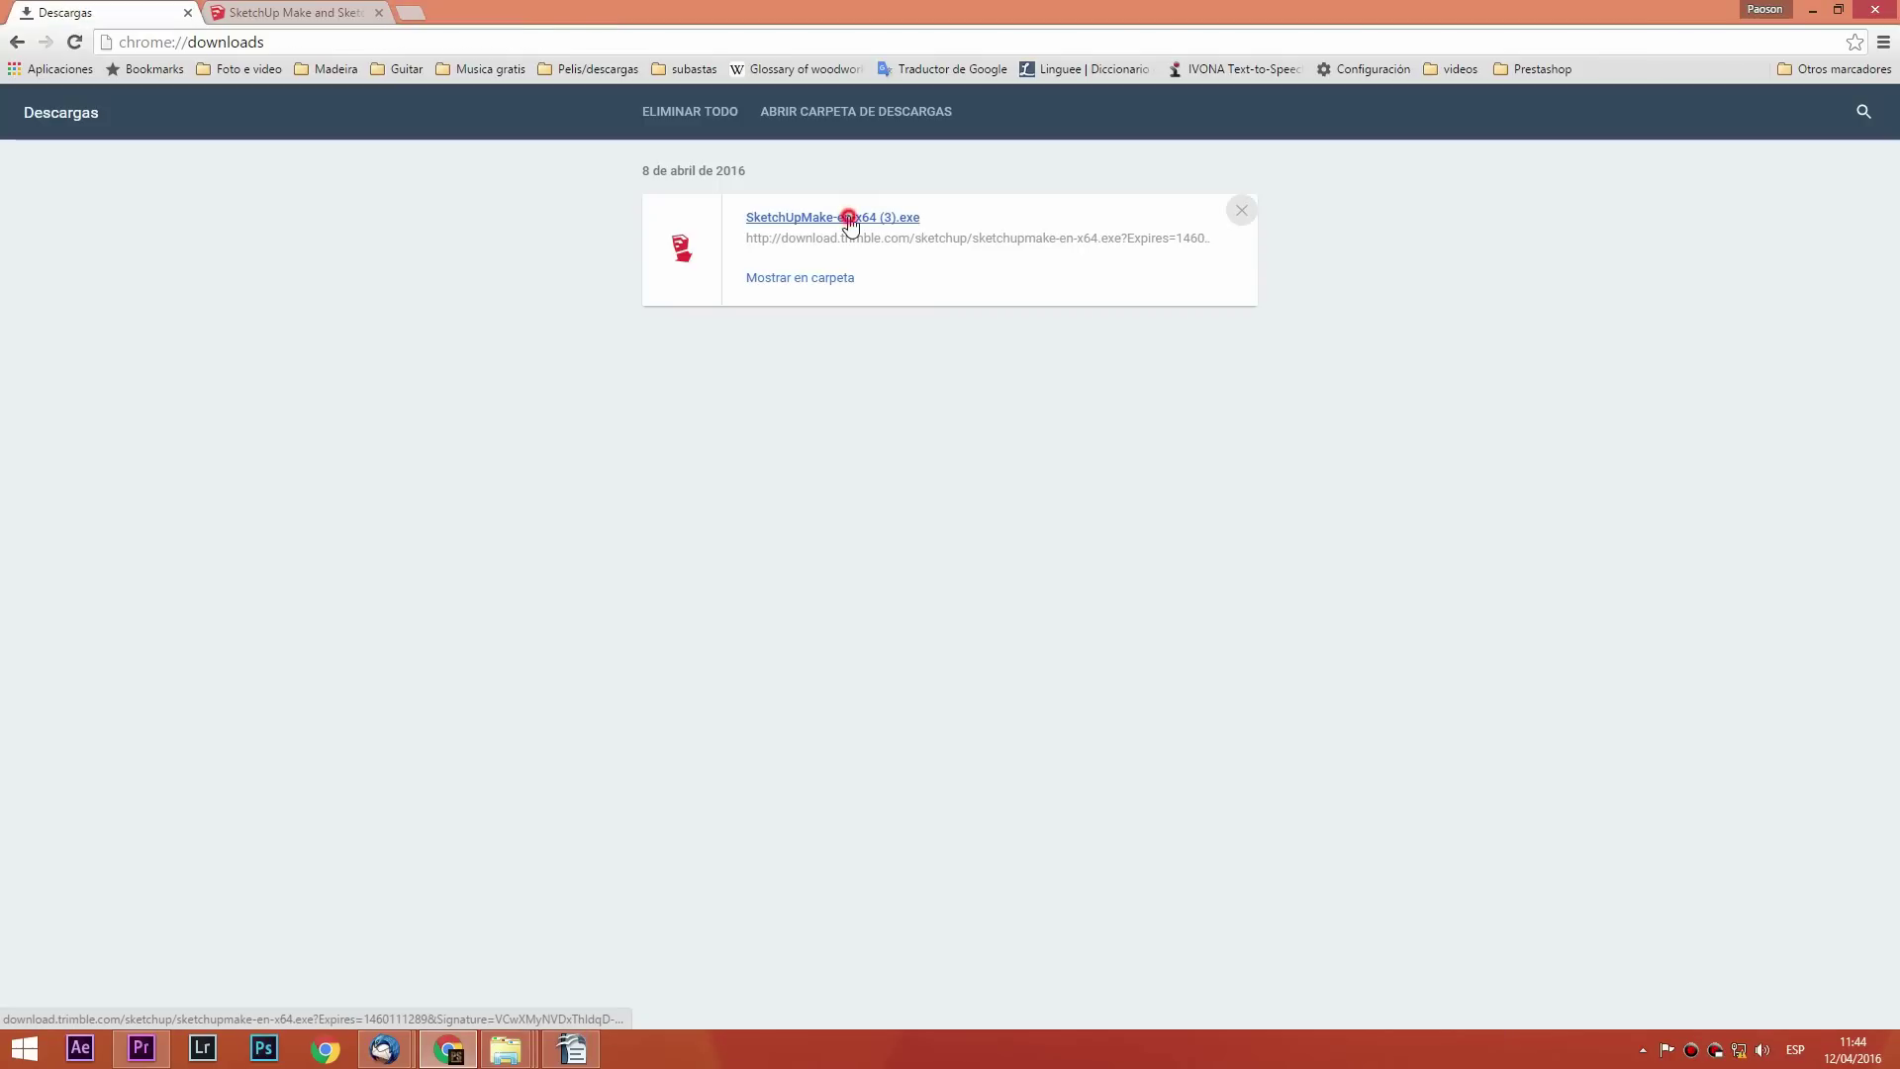
Install SketchUp Make 2016 (64-bit) with the default location and finish the setup wizard
left_click(848, 216)
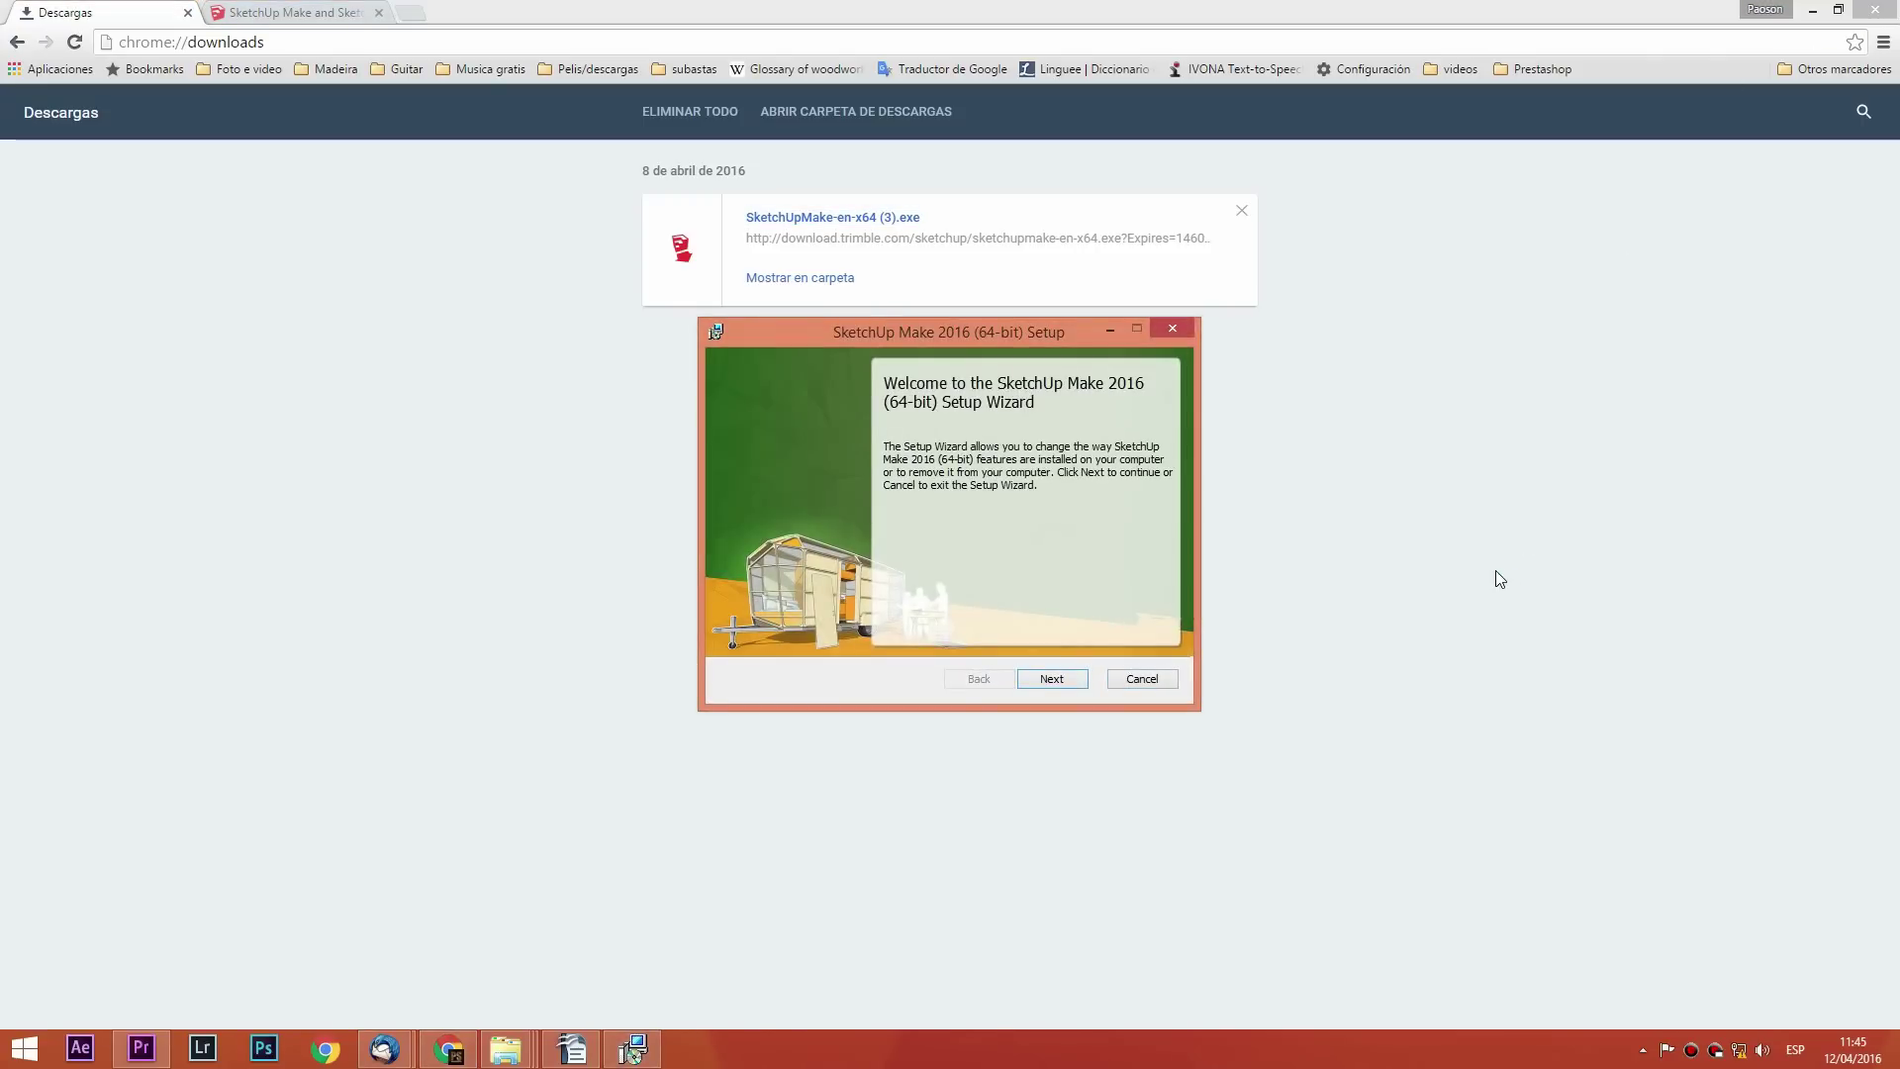
left_click(1052, 679)
left_click(1052, 679)
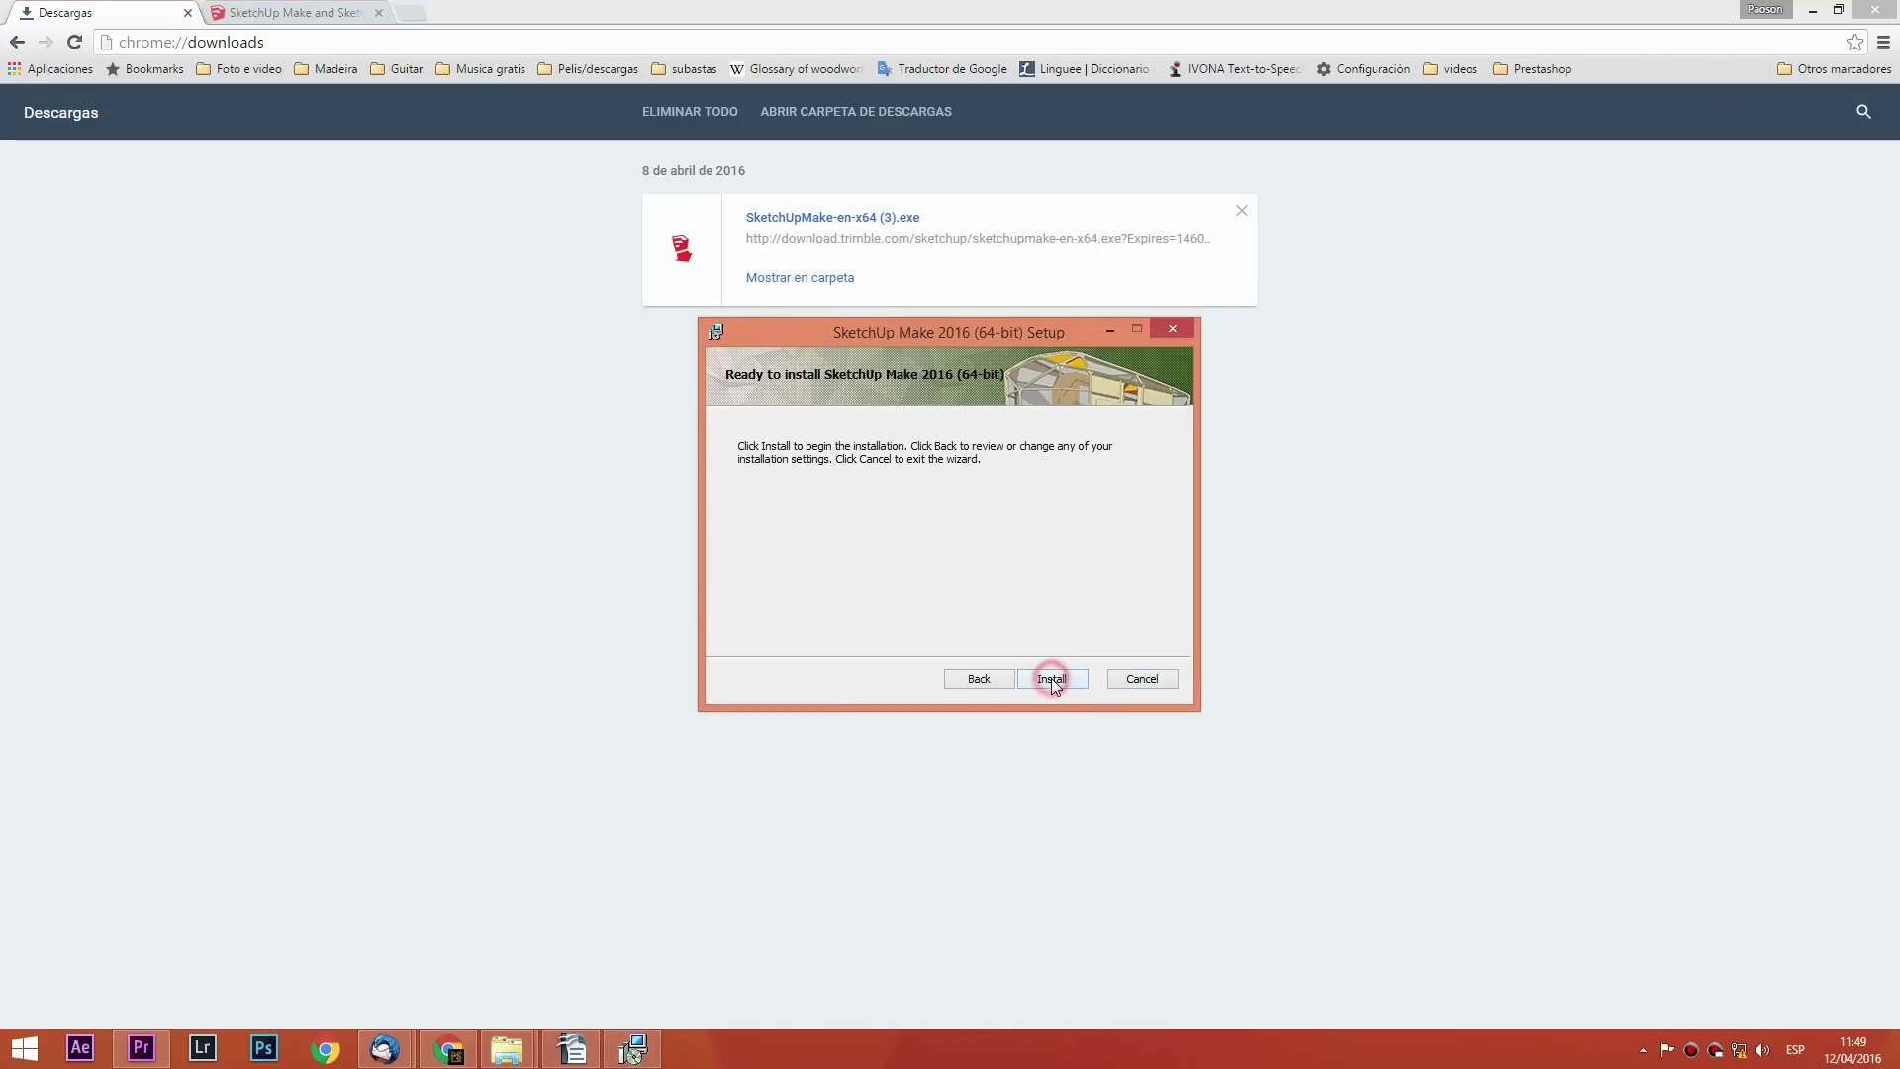
left_click(1050, 678)
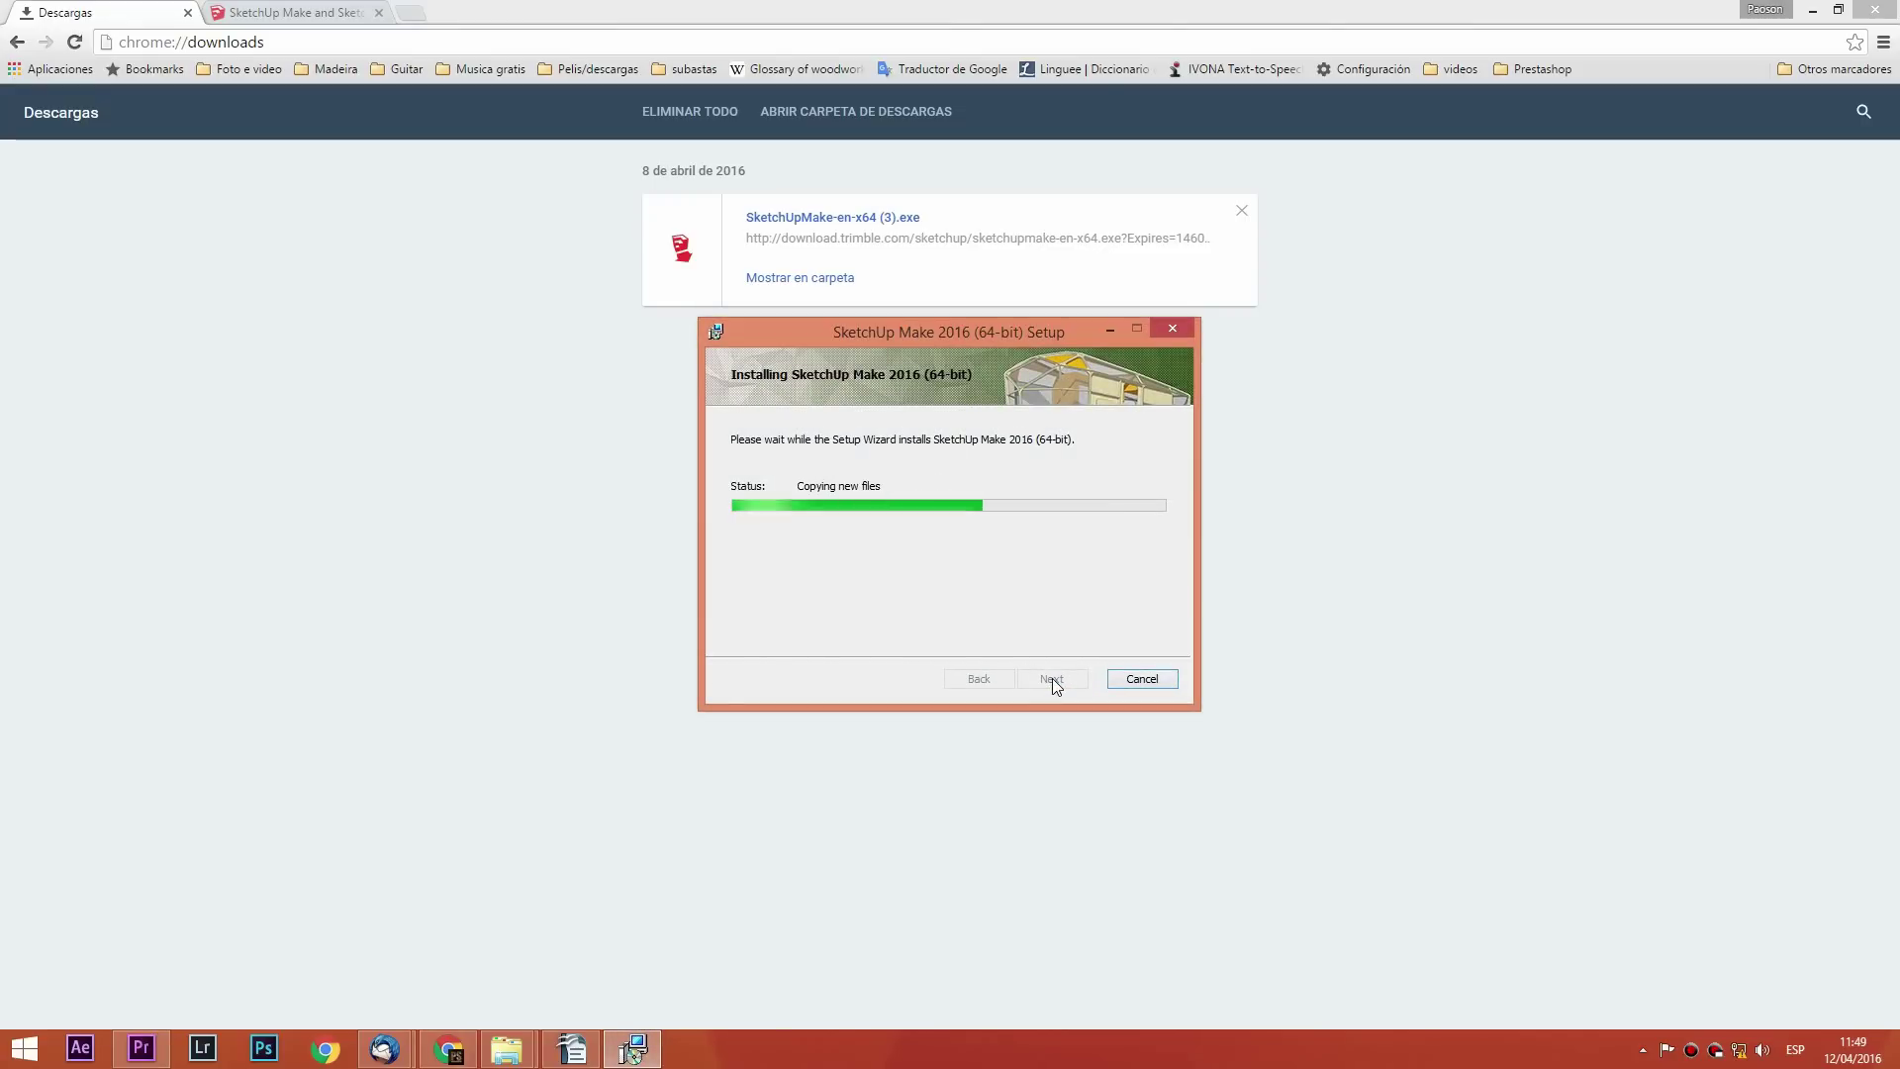
left_click(1055, 683)
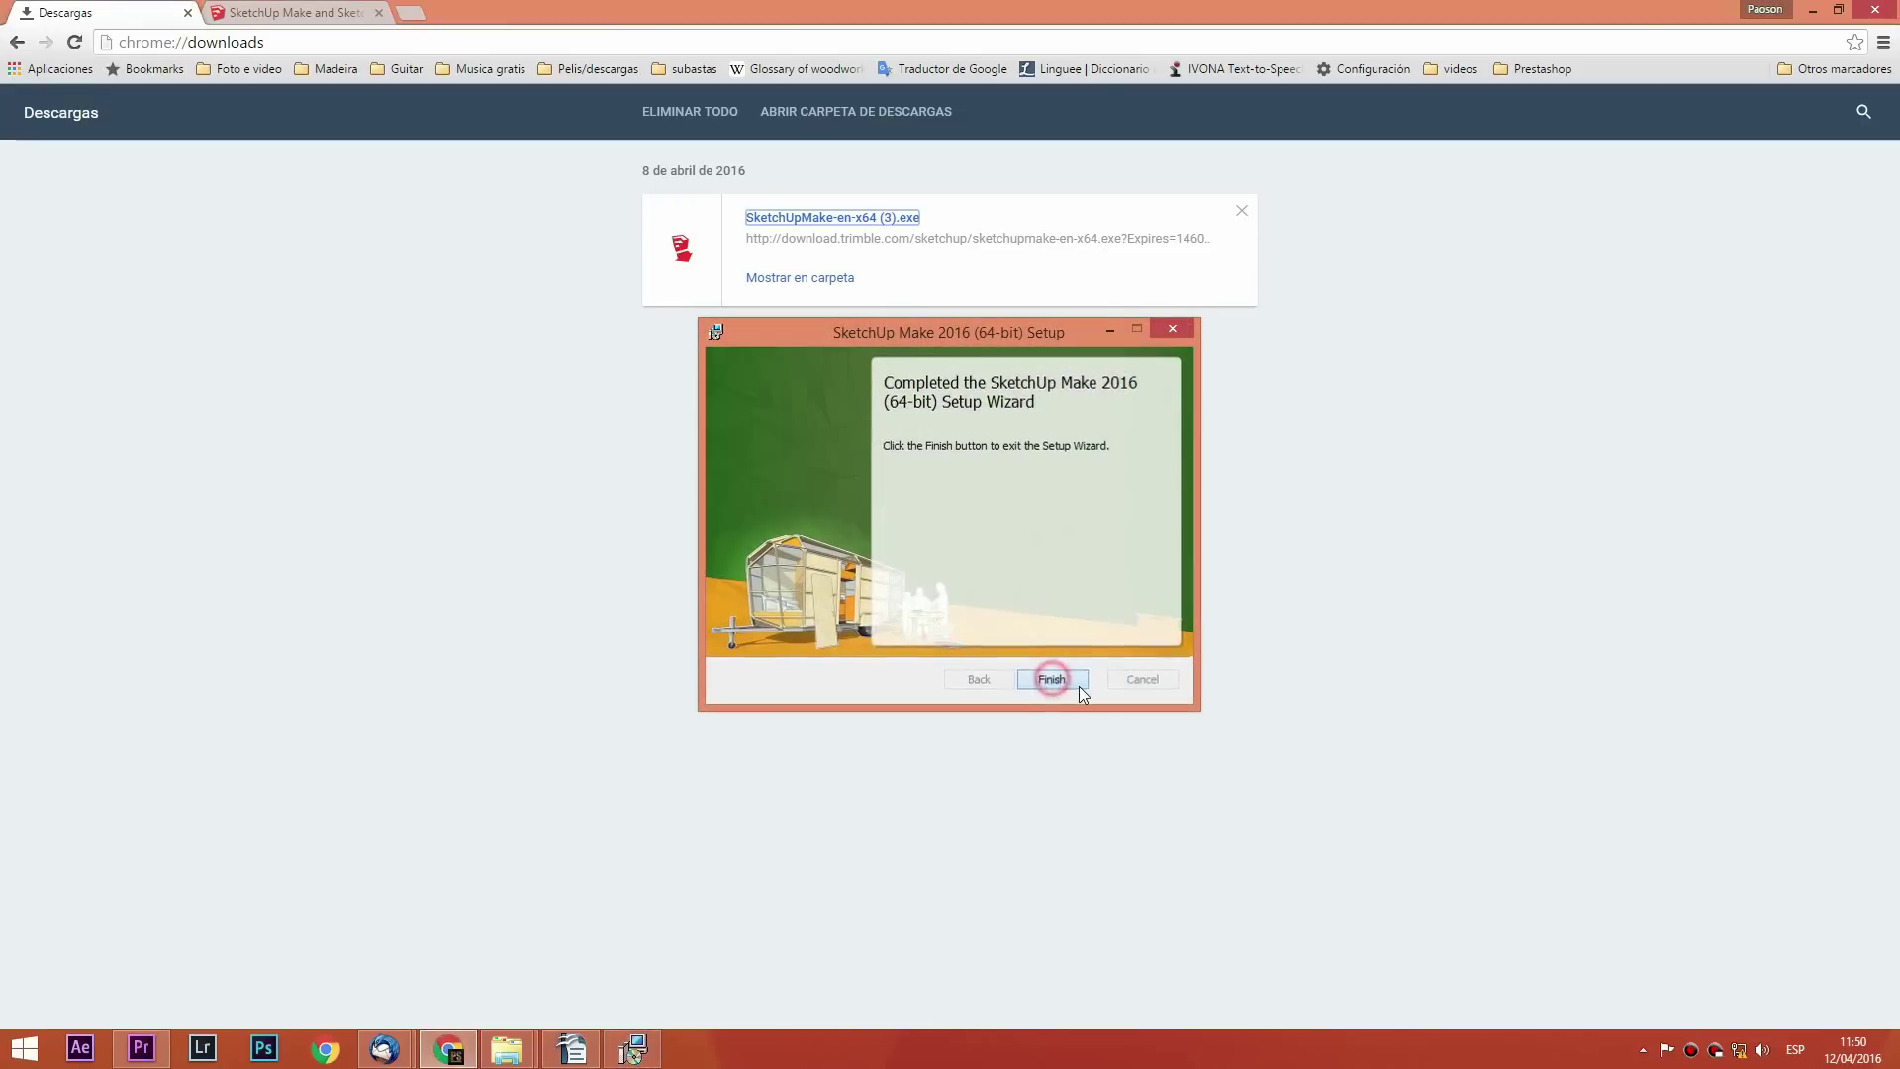
Launch SketchUp from Windows search and accept its license agreement
key("super+d")
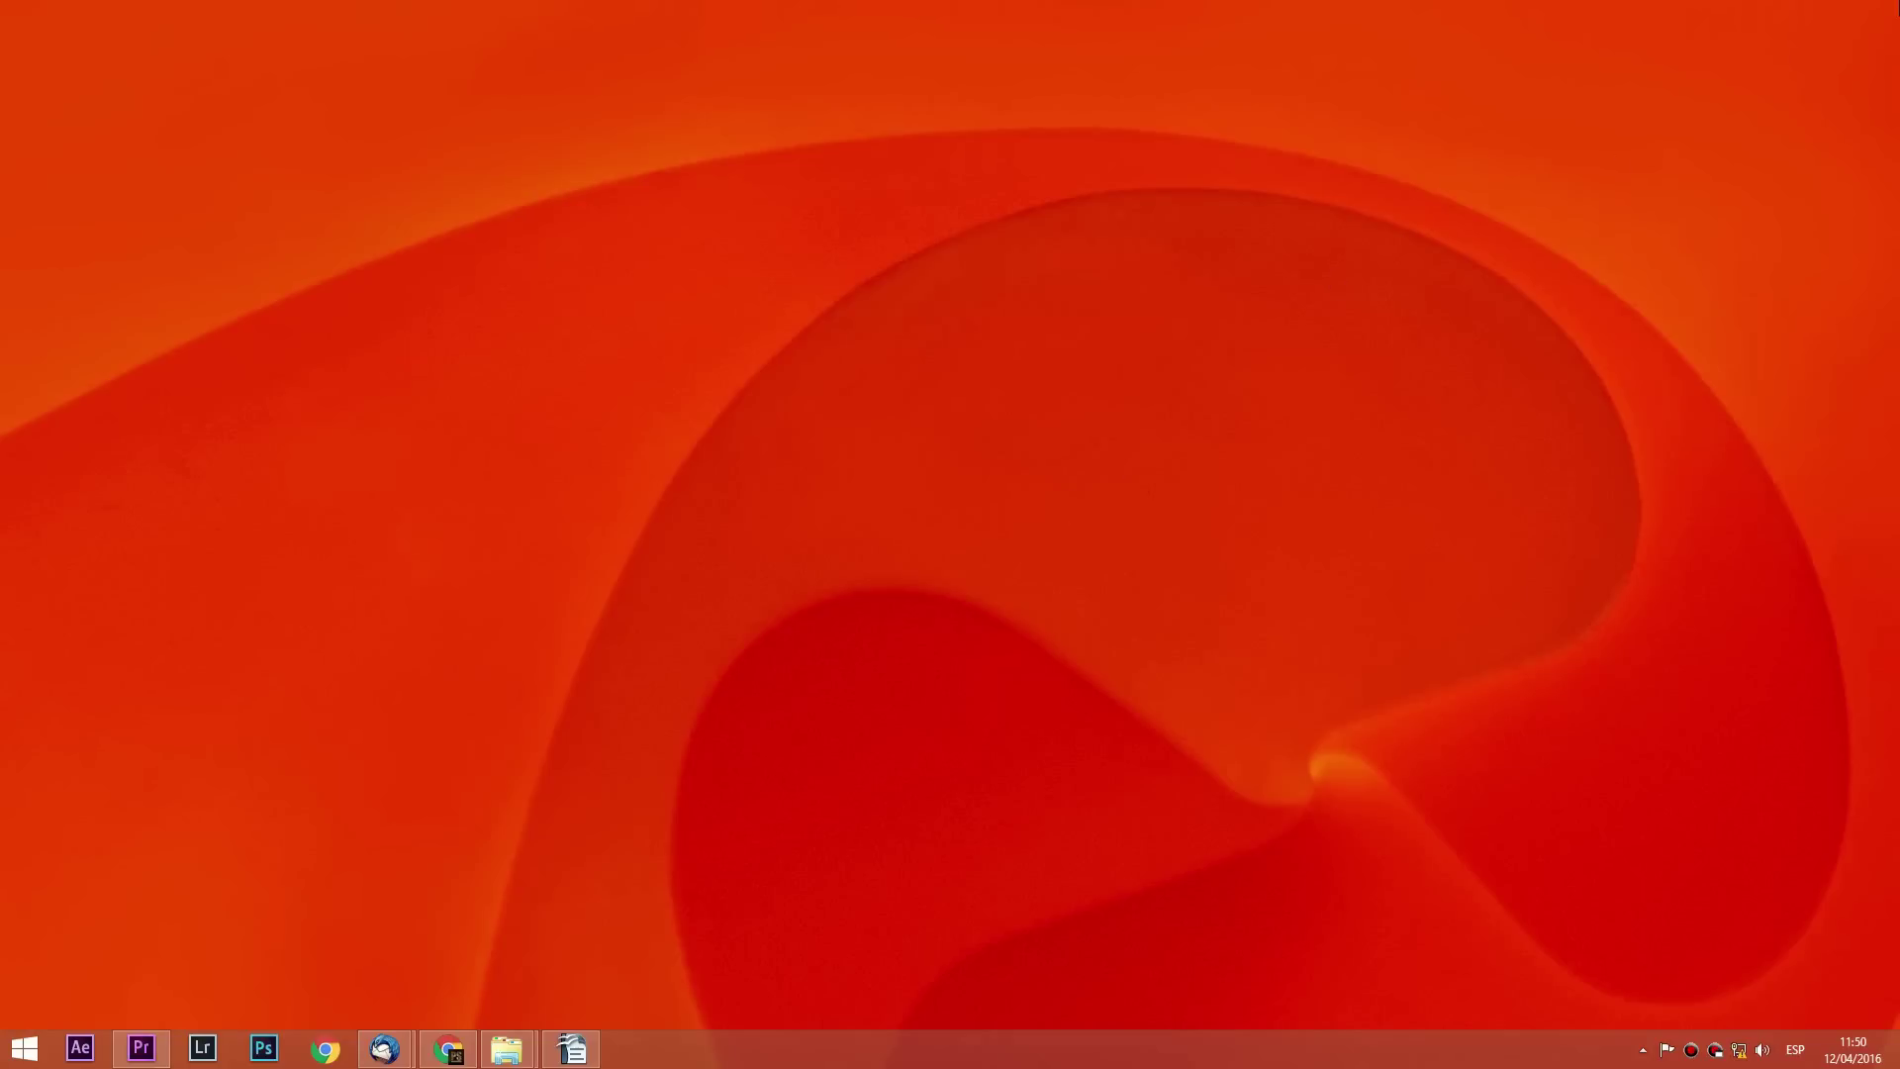
left_click(1864, 184)
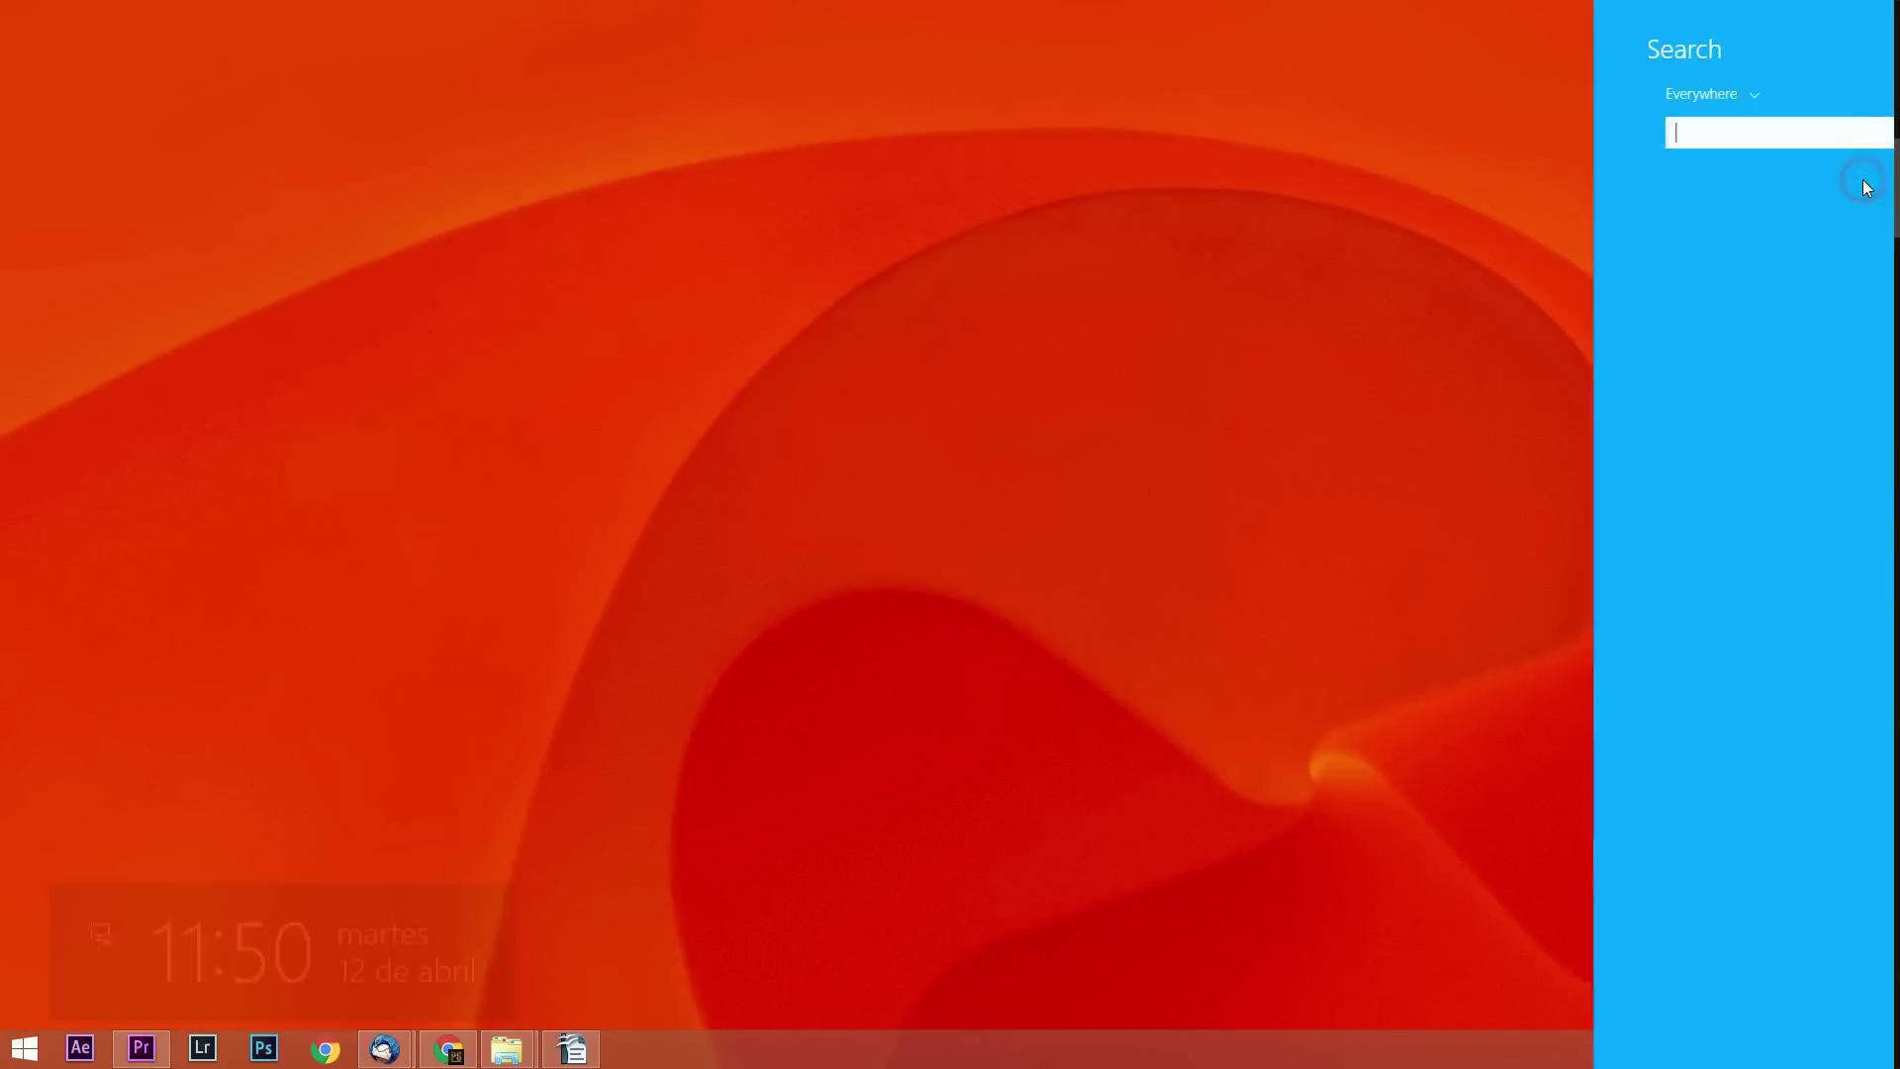
type("ske")
key("Return")
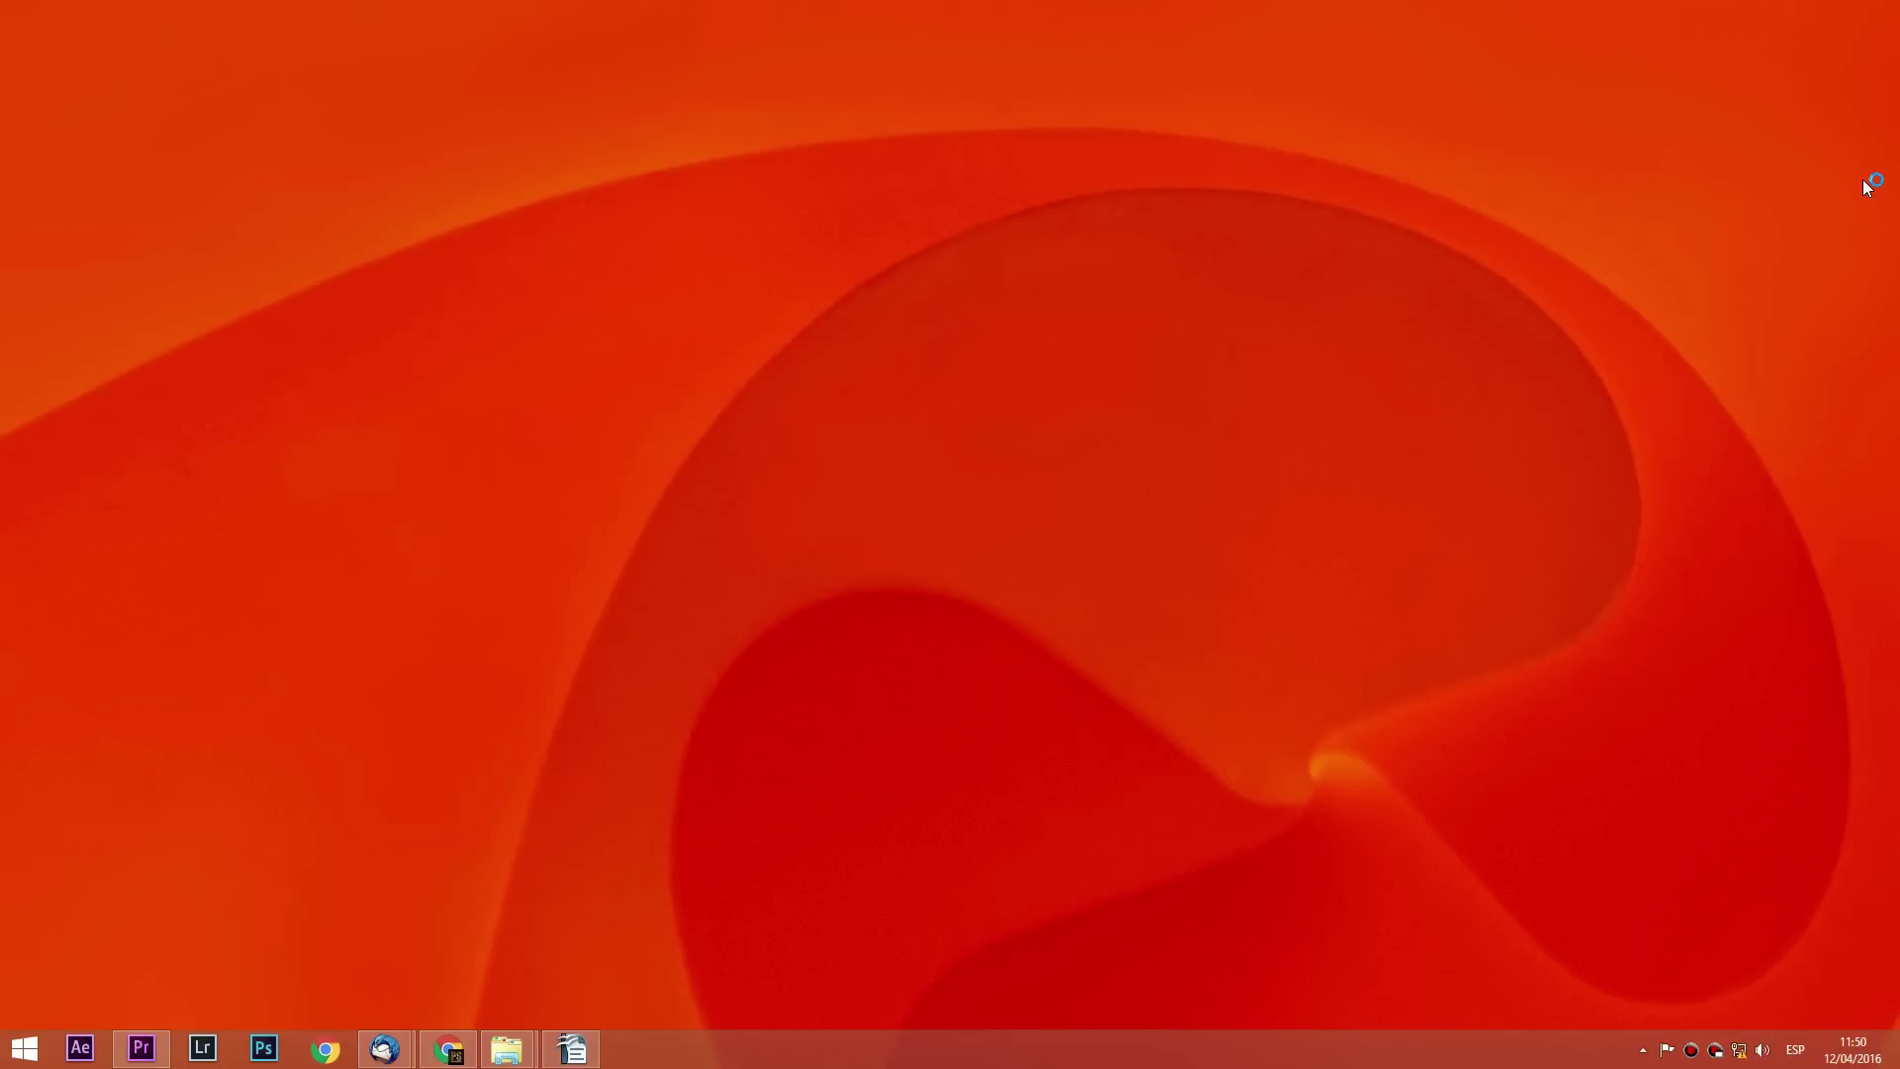
left_click(742, 767)
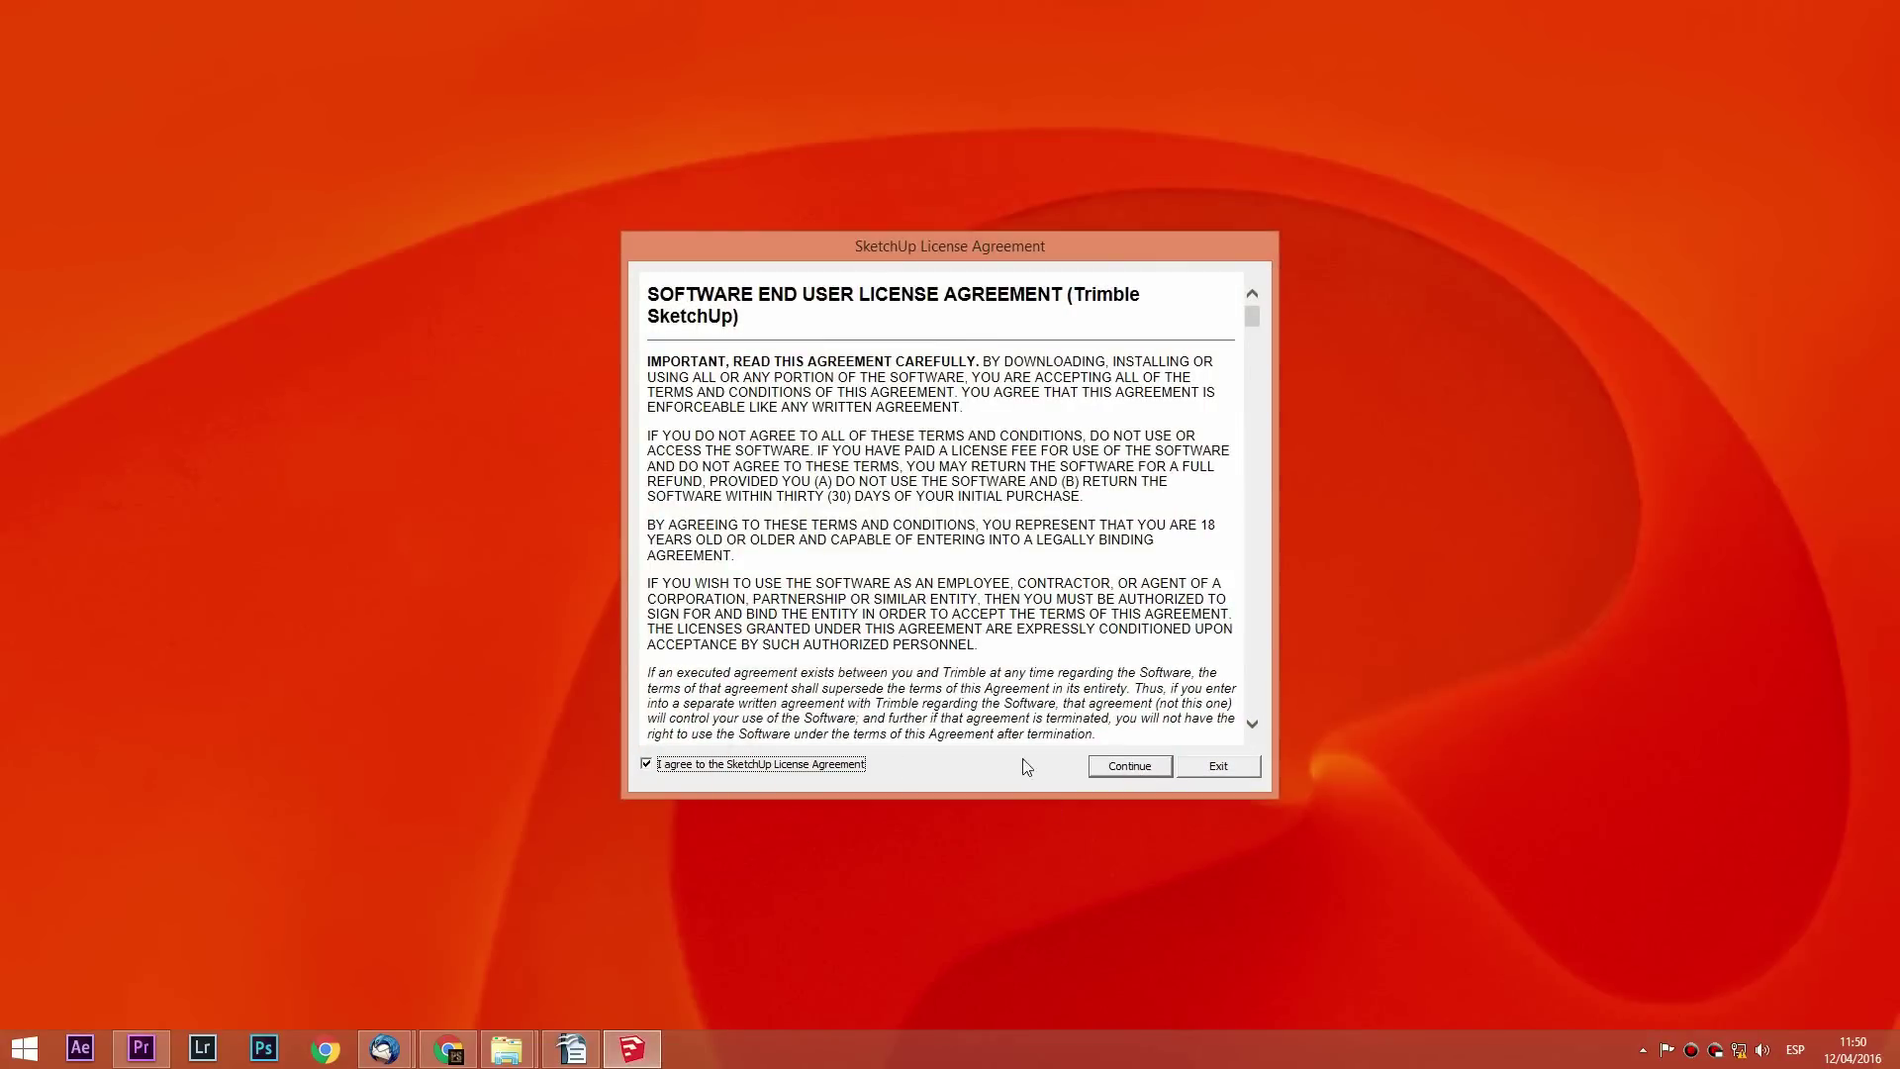
left_click(1129, 765)
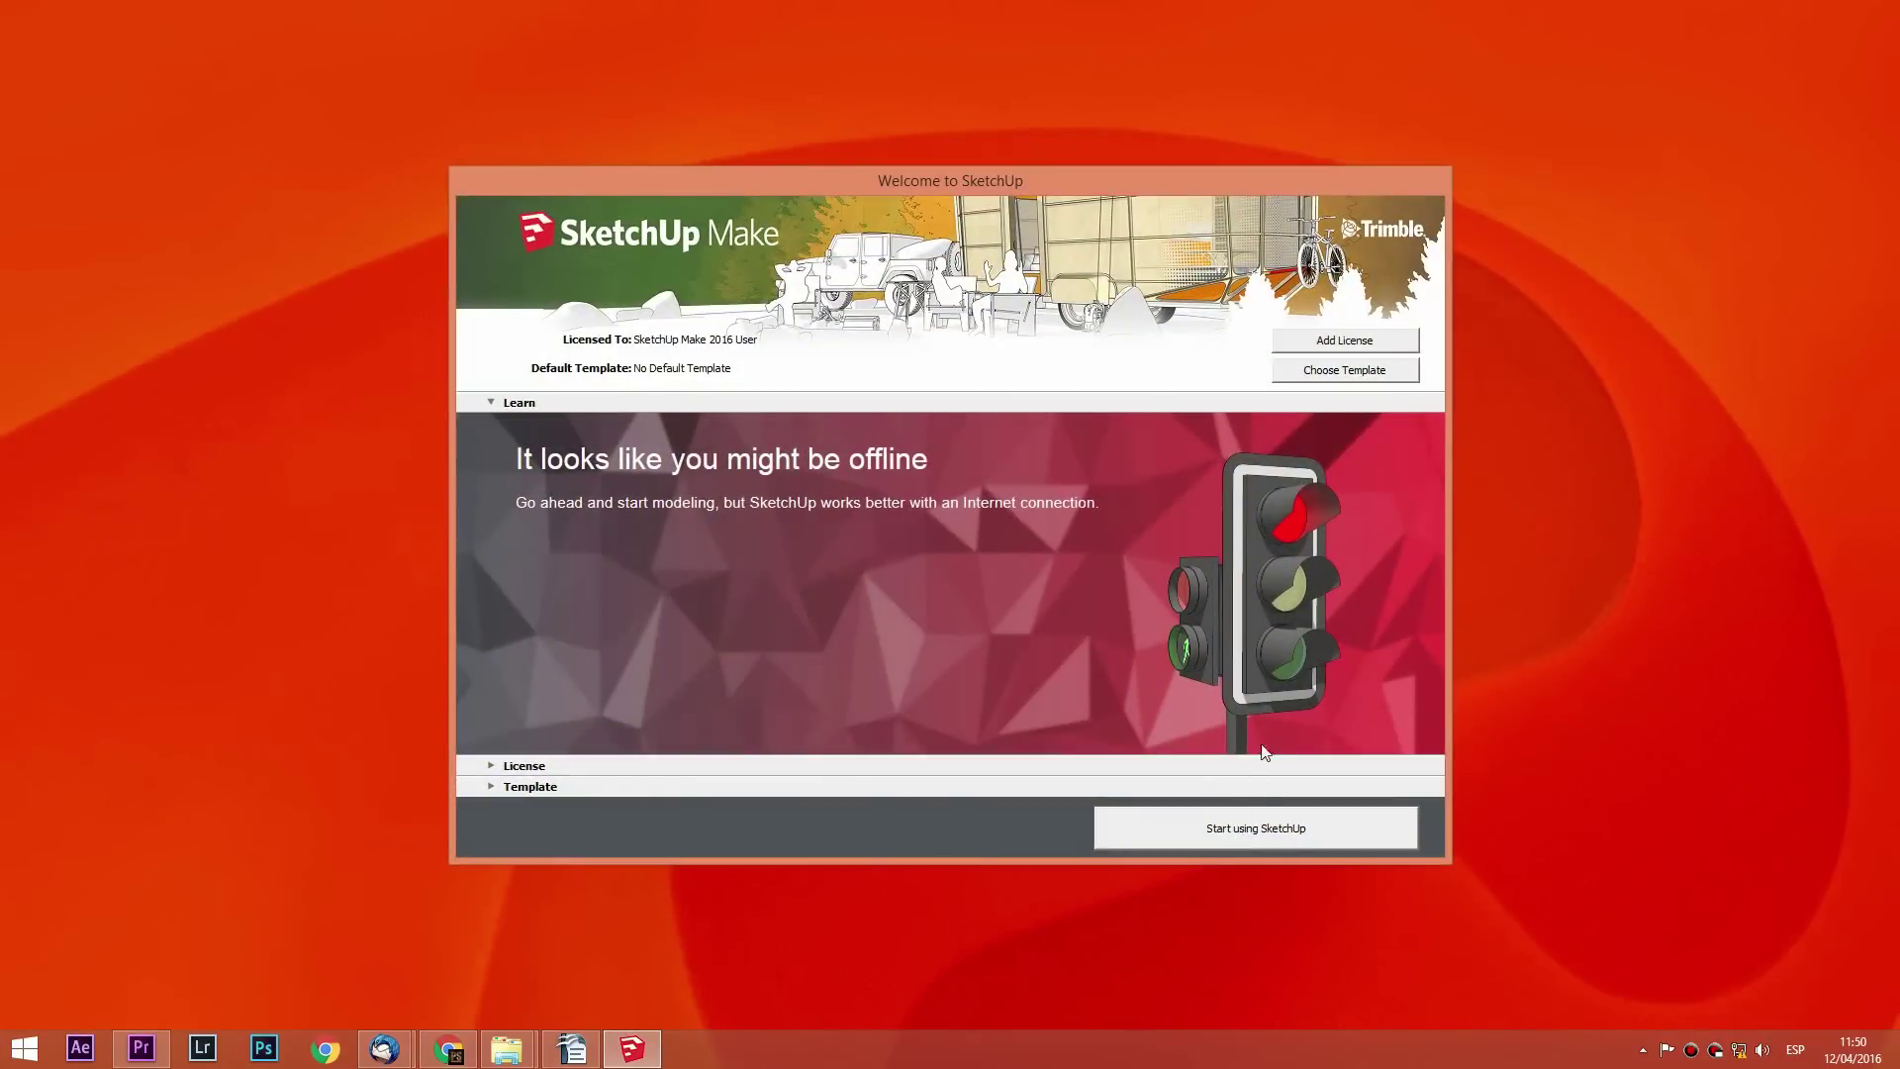
Choose the Woodworking - Millimeters template and start a new model with it
left_click(1335, 369)
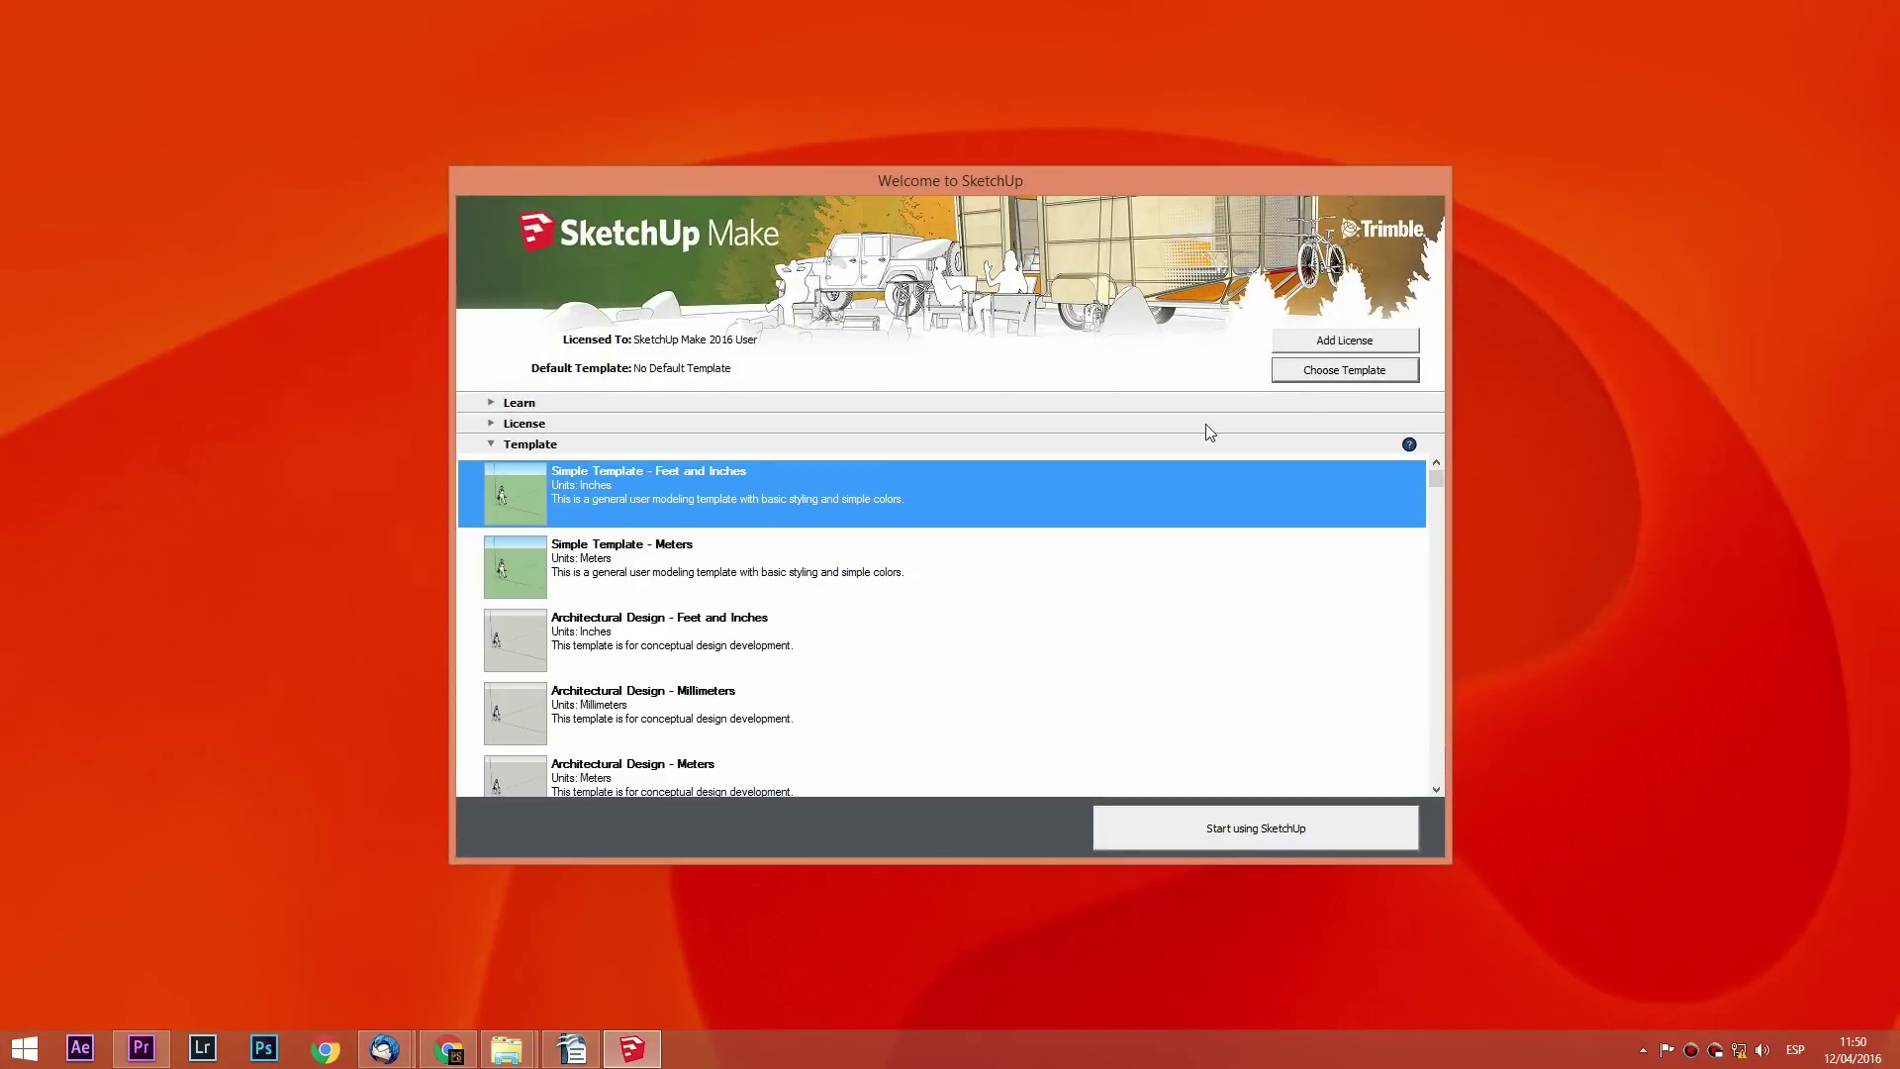
scroll(1182, 651, "down", 2)
scroll(1170, 649, "down", 2)
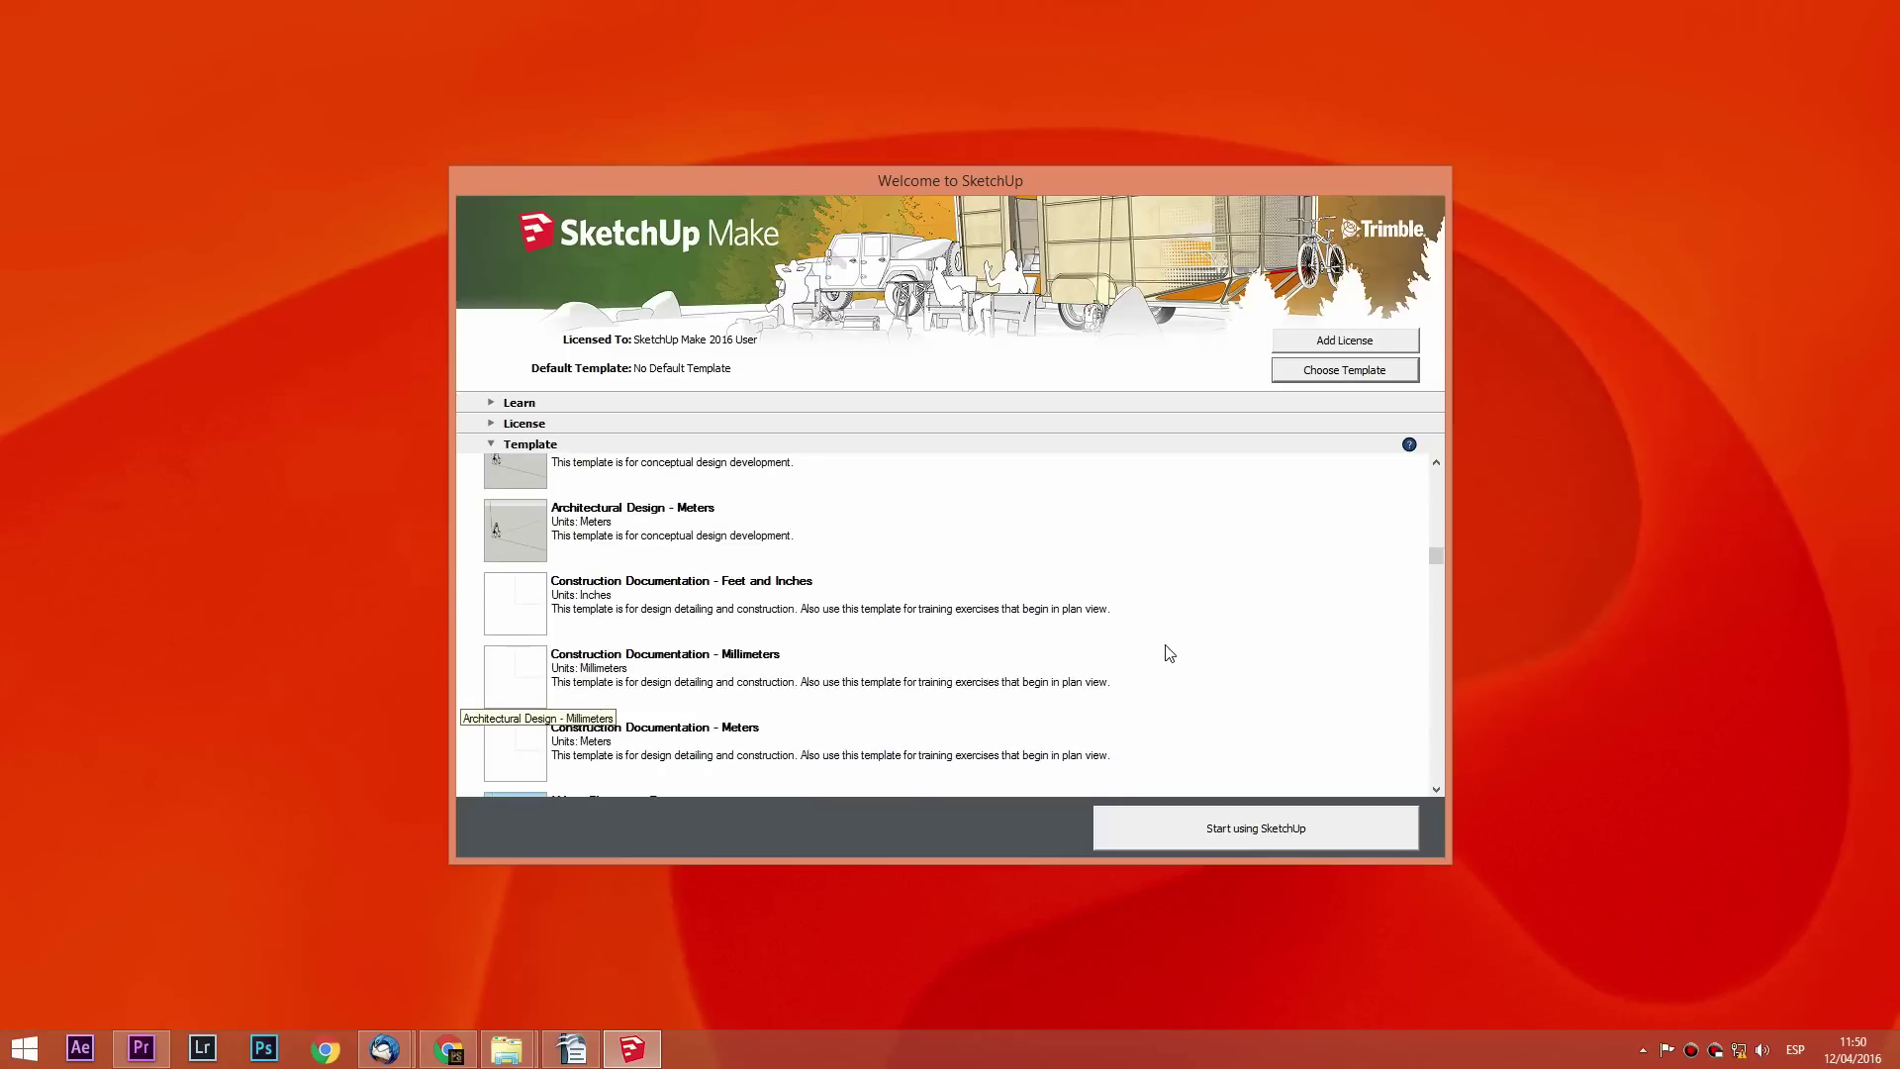
scroll(1099, 651, "down", 2)
scroll(999, 656, "down", 2)
scroll(963, 657, "down", 2)
scroll(963, 657, "down", 2)
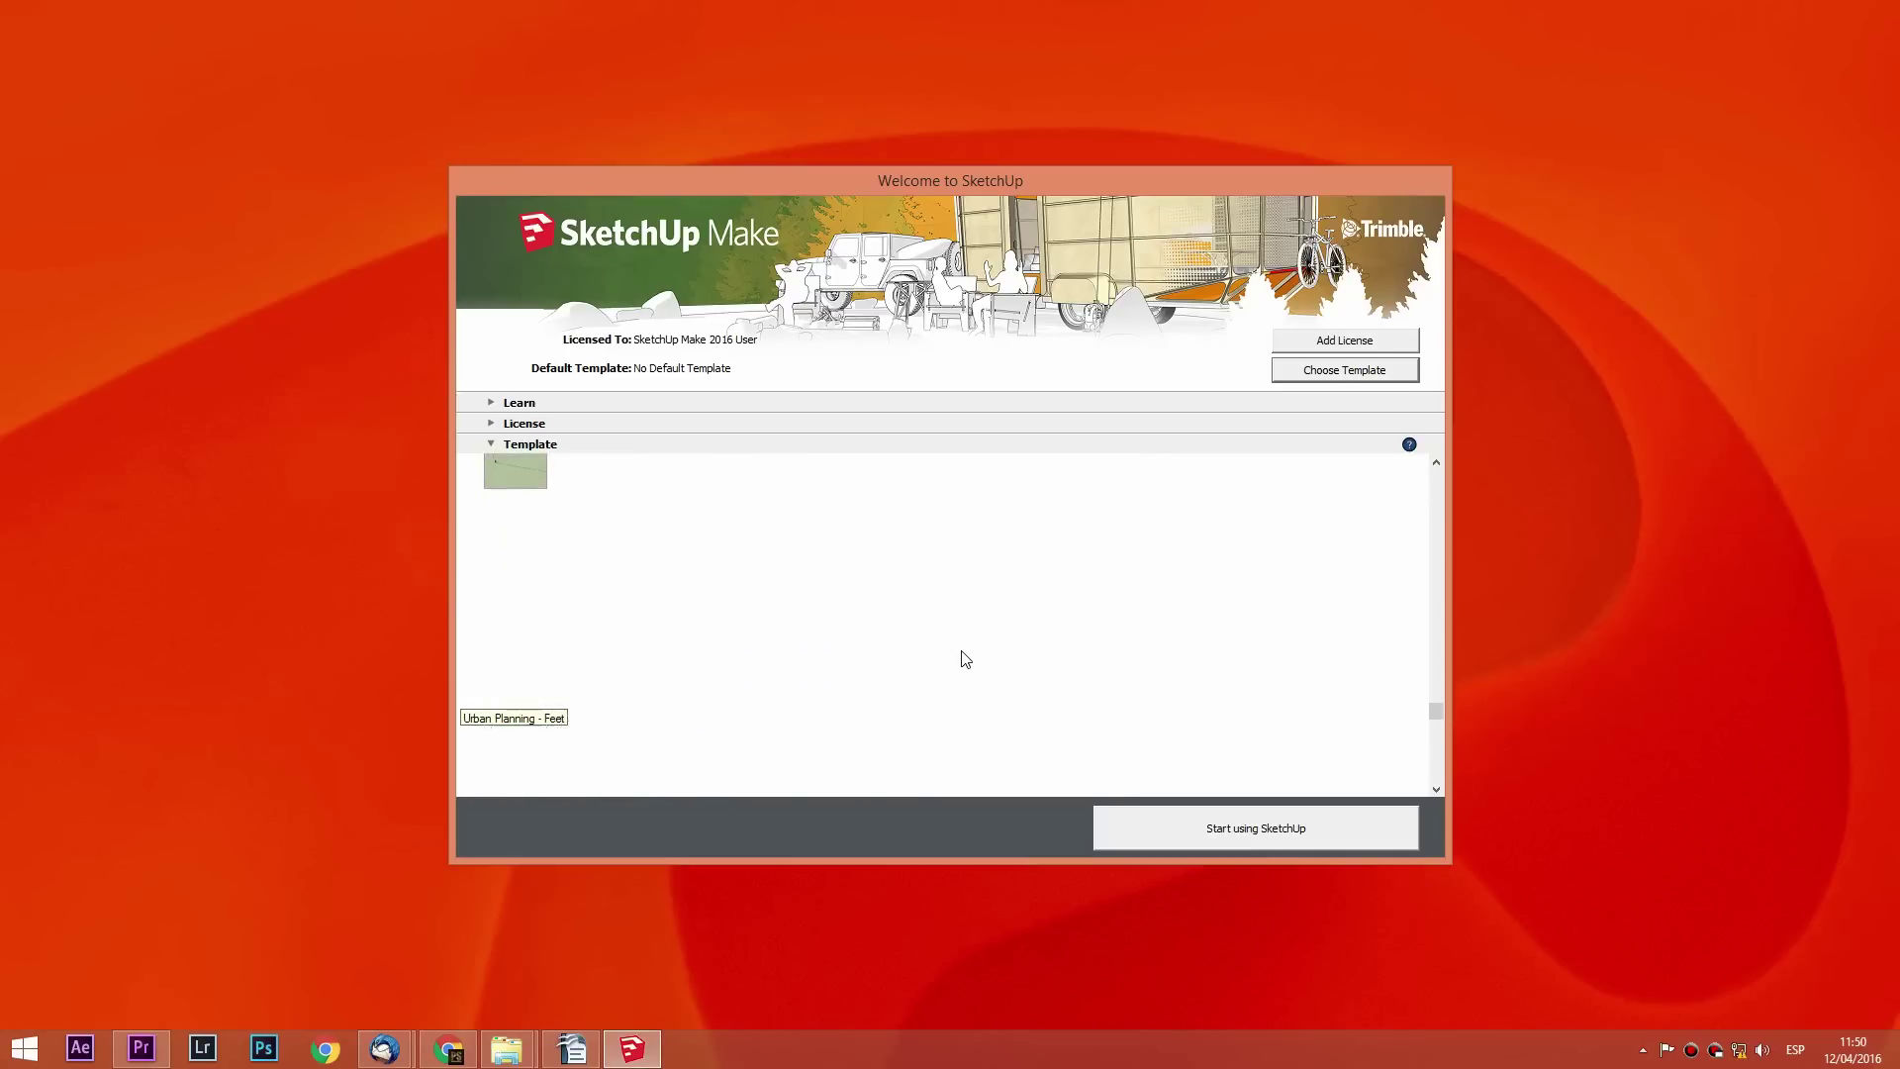
left_click(677, 639)
left_click(1211, 831)
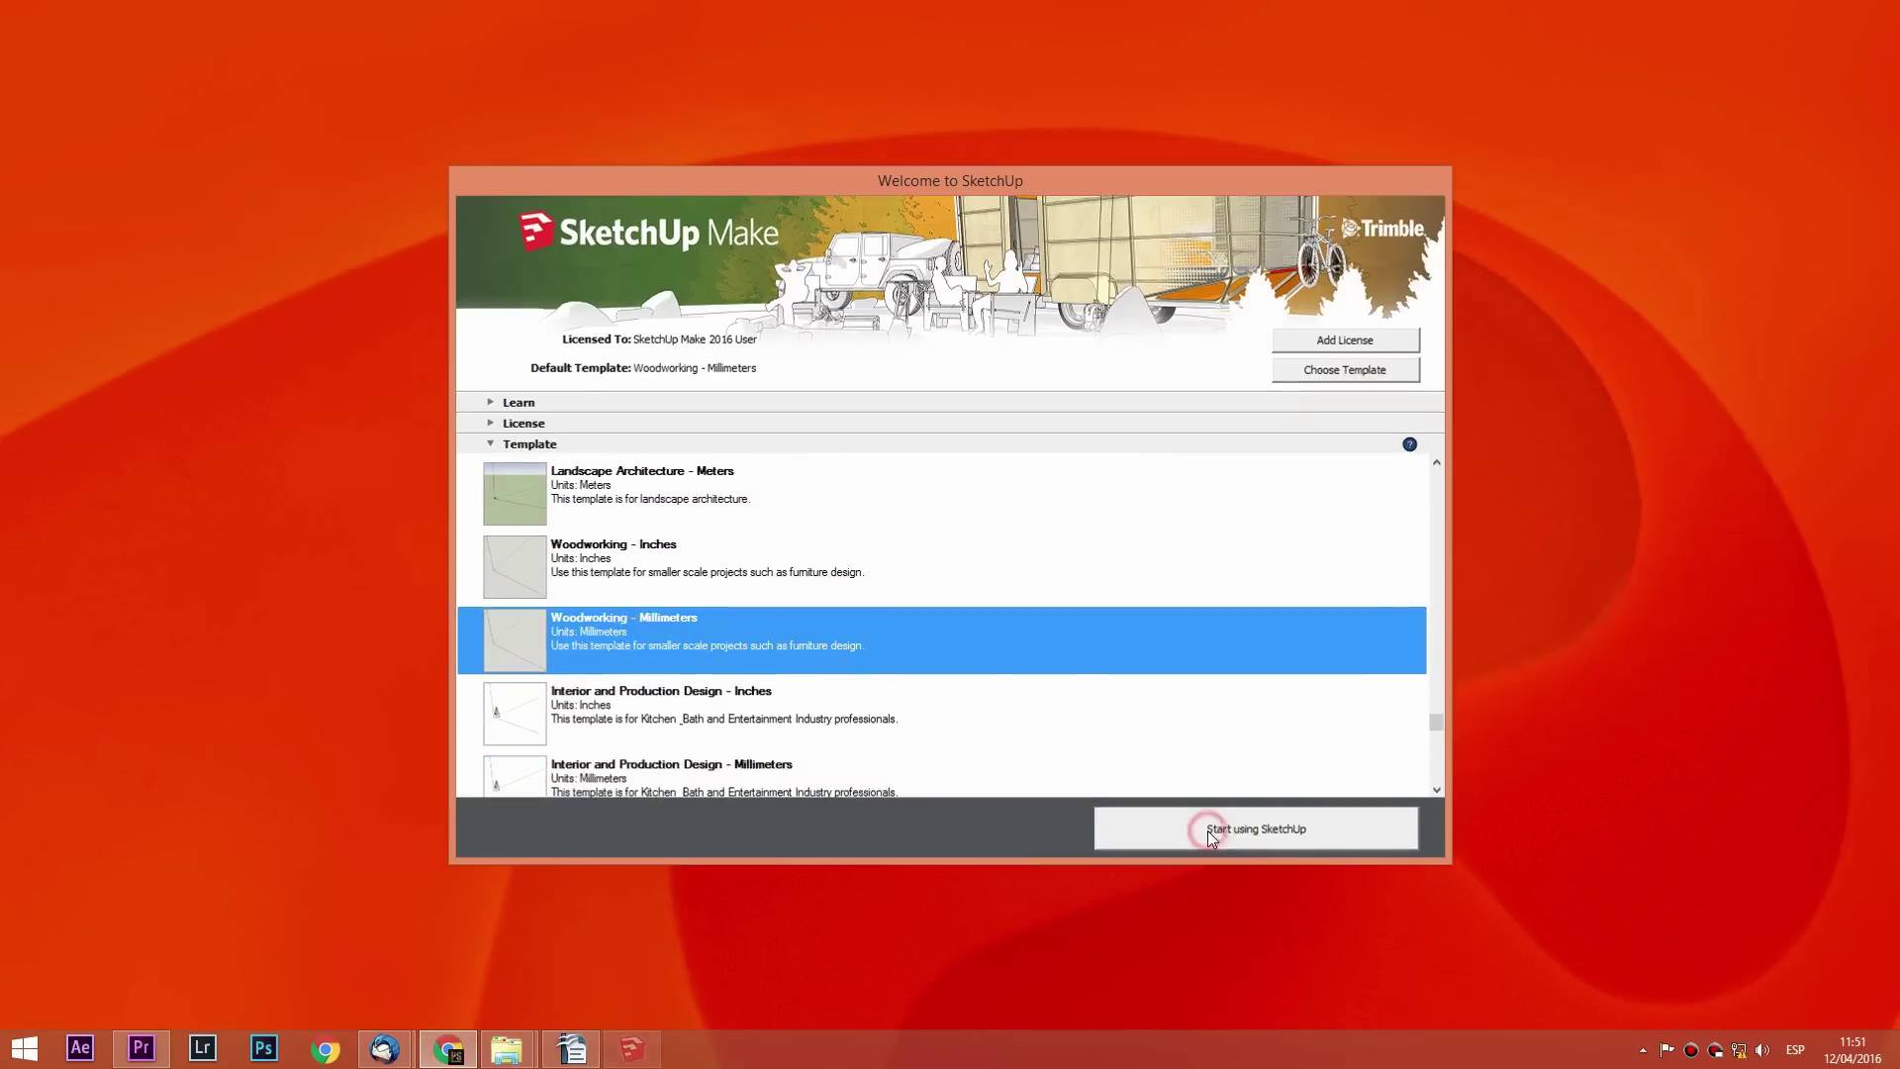
Scroll through the Help Center's Make-versus-Pro feature table, highlighting rows while reading
scroll(333, 490, "down", 2)
scroll(331, 501, "down", 2)
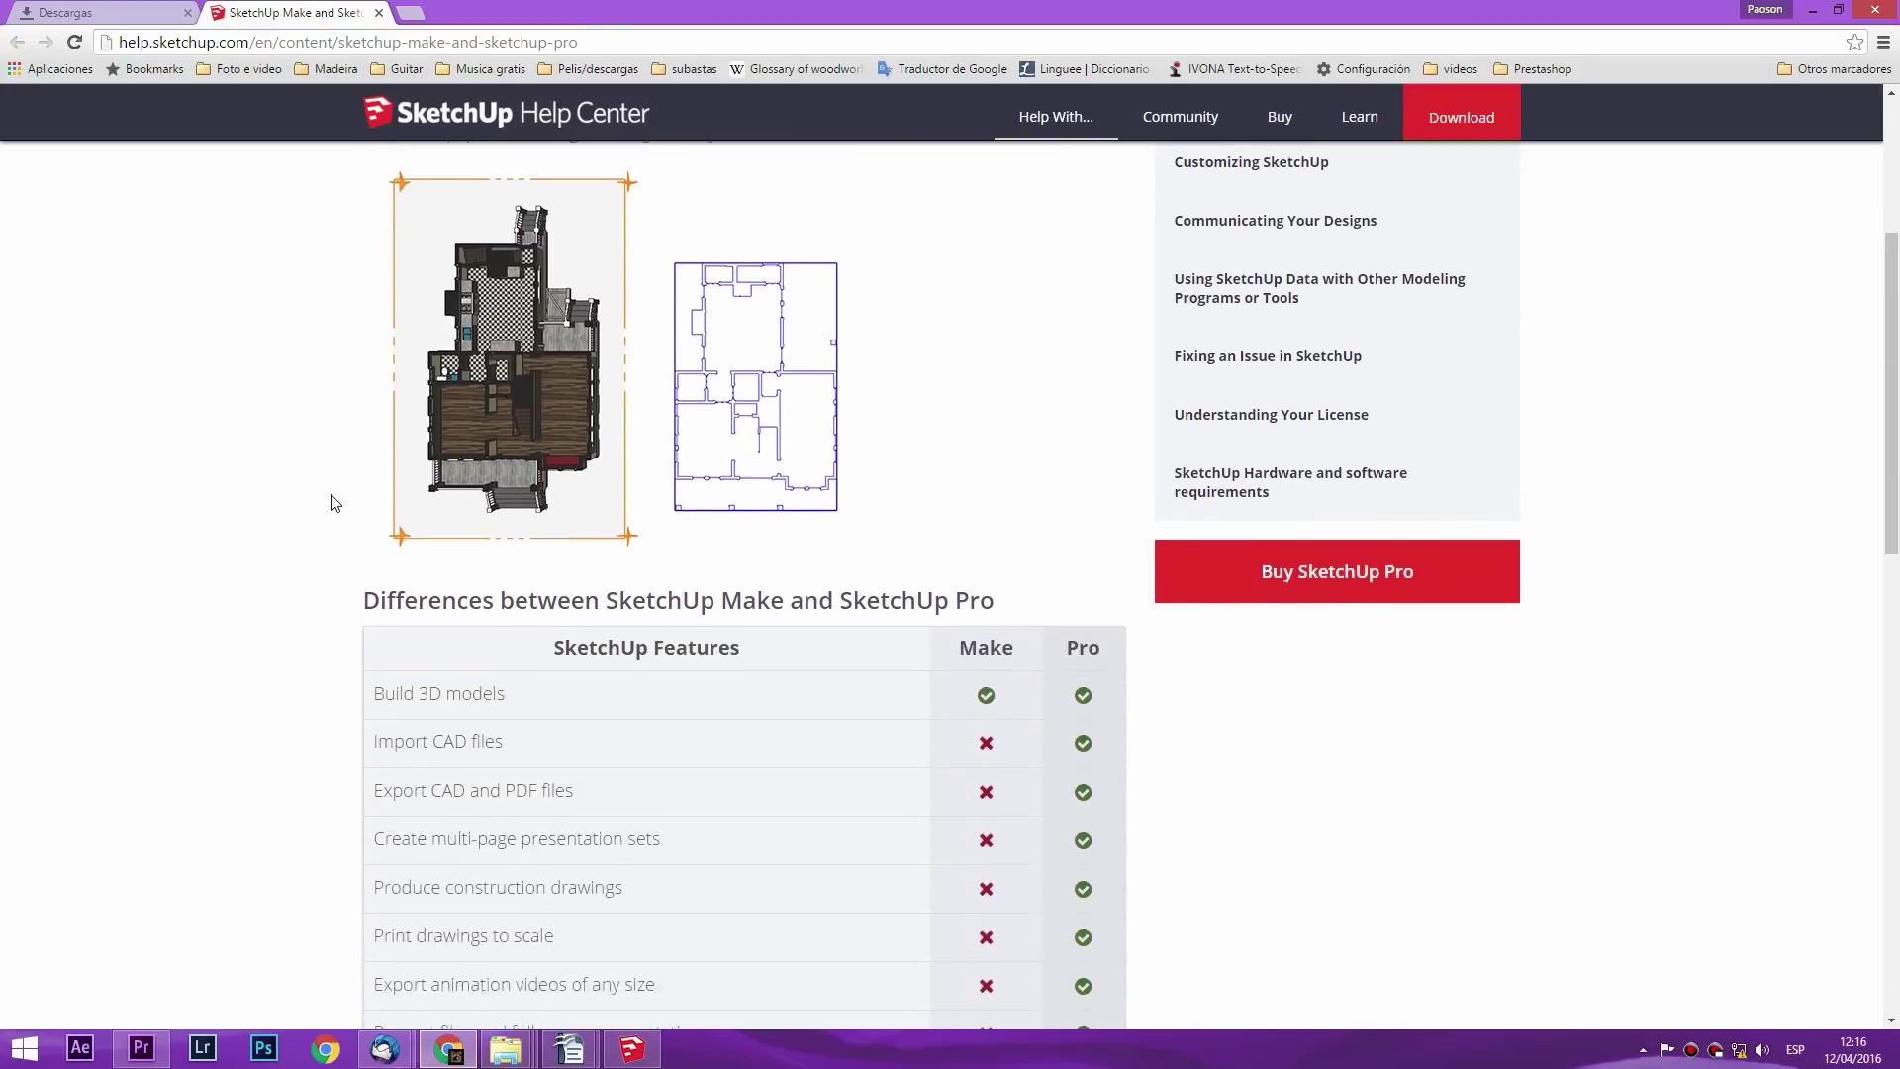
scroll(331, 501, "down", 3)
scroll(330, 500, "down", 1)
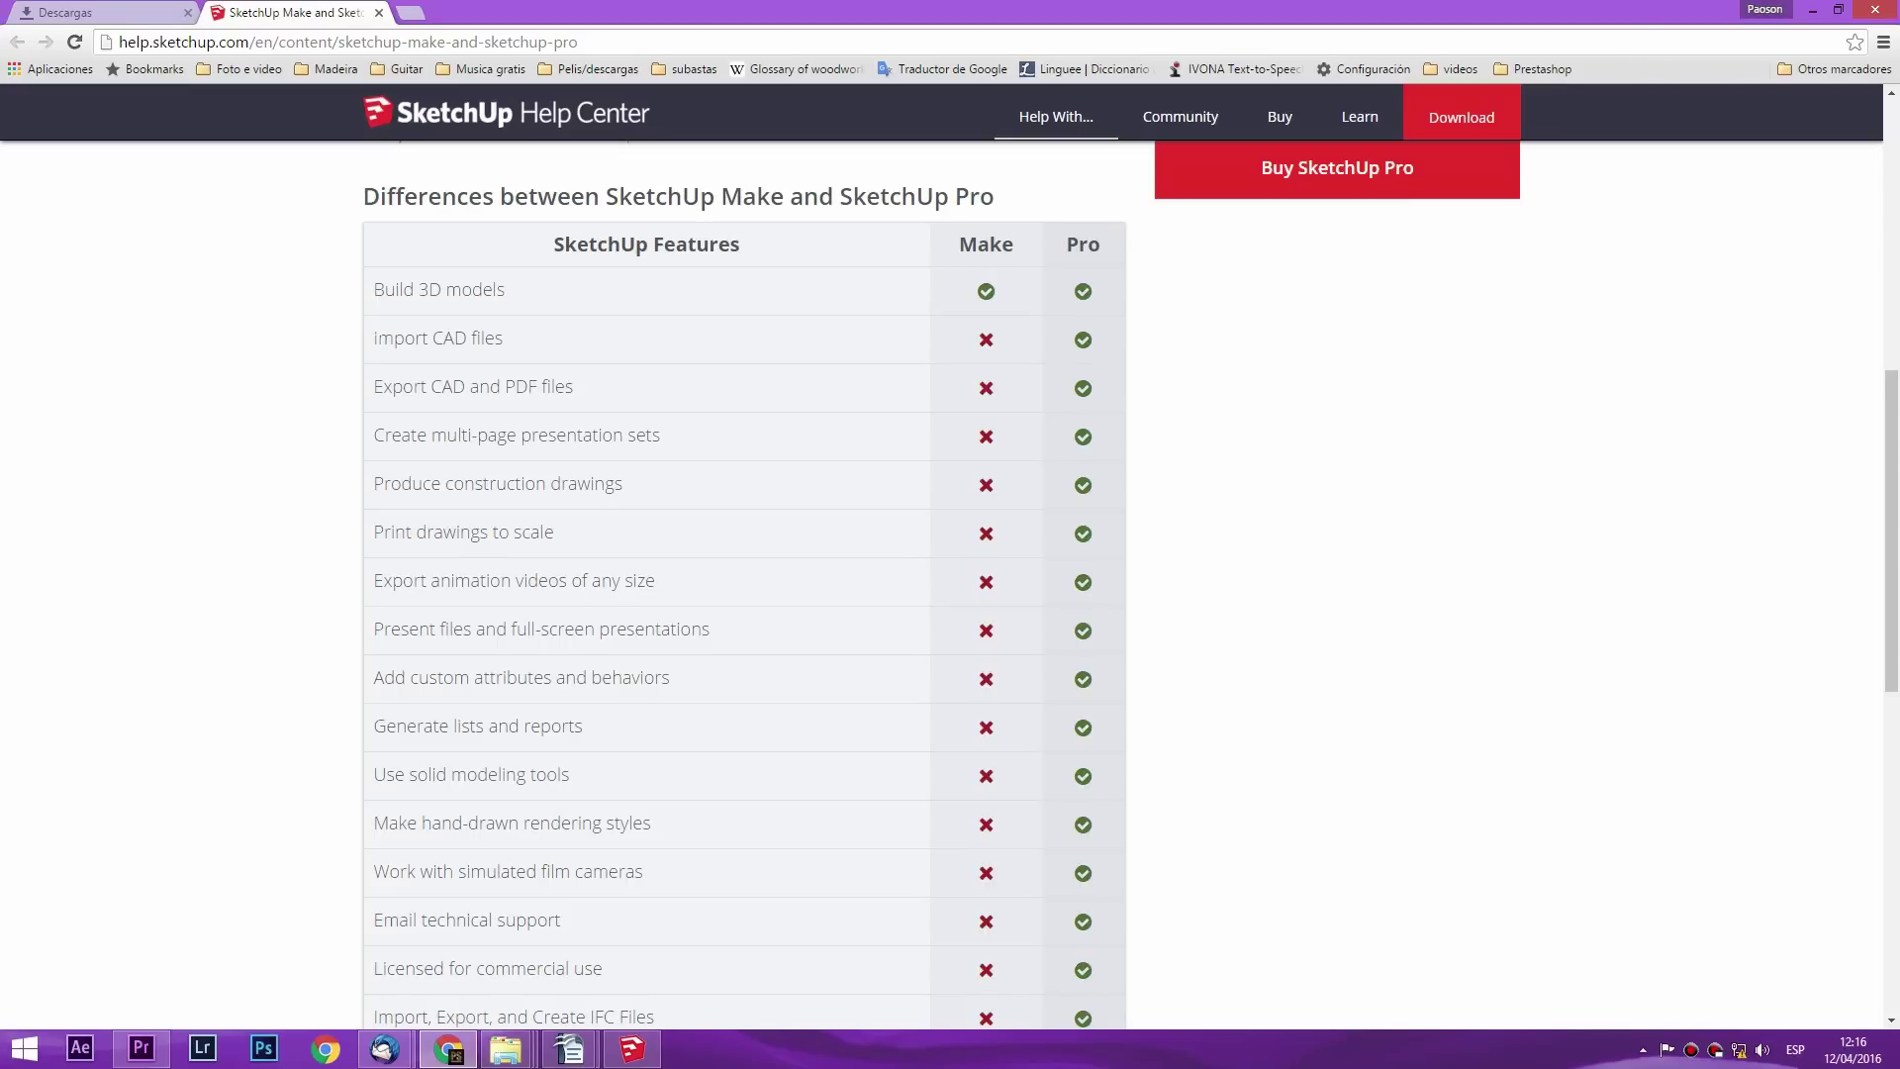
mouse_move(381, 337)
left_mouse_down()
mouse_move(596, 329)
mouse_move(594, 243)
left_mouse_up()
left_click(326, 423)
scroll(357, 443, "down", 2)
scroll(356, 443, "up", 2)
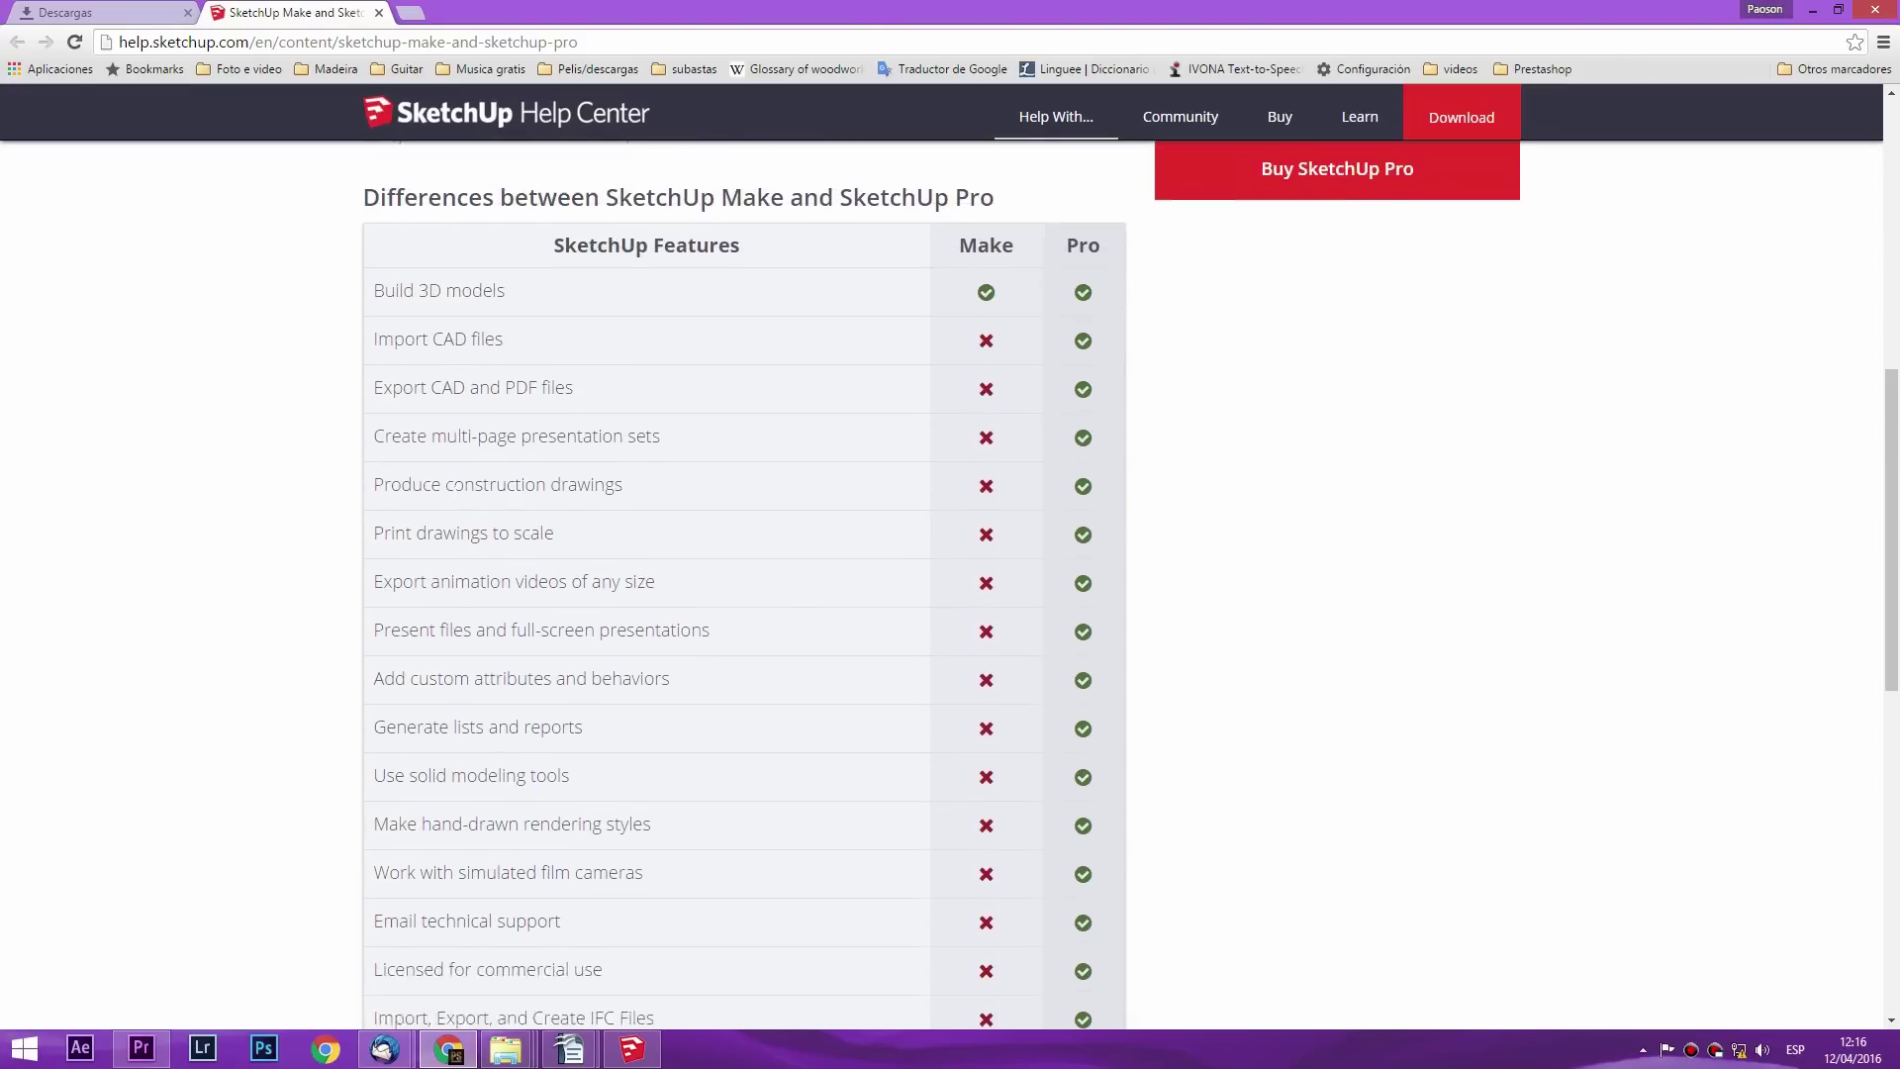
scroll(744, 584, "down", 1)
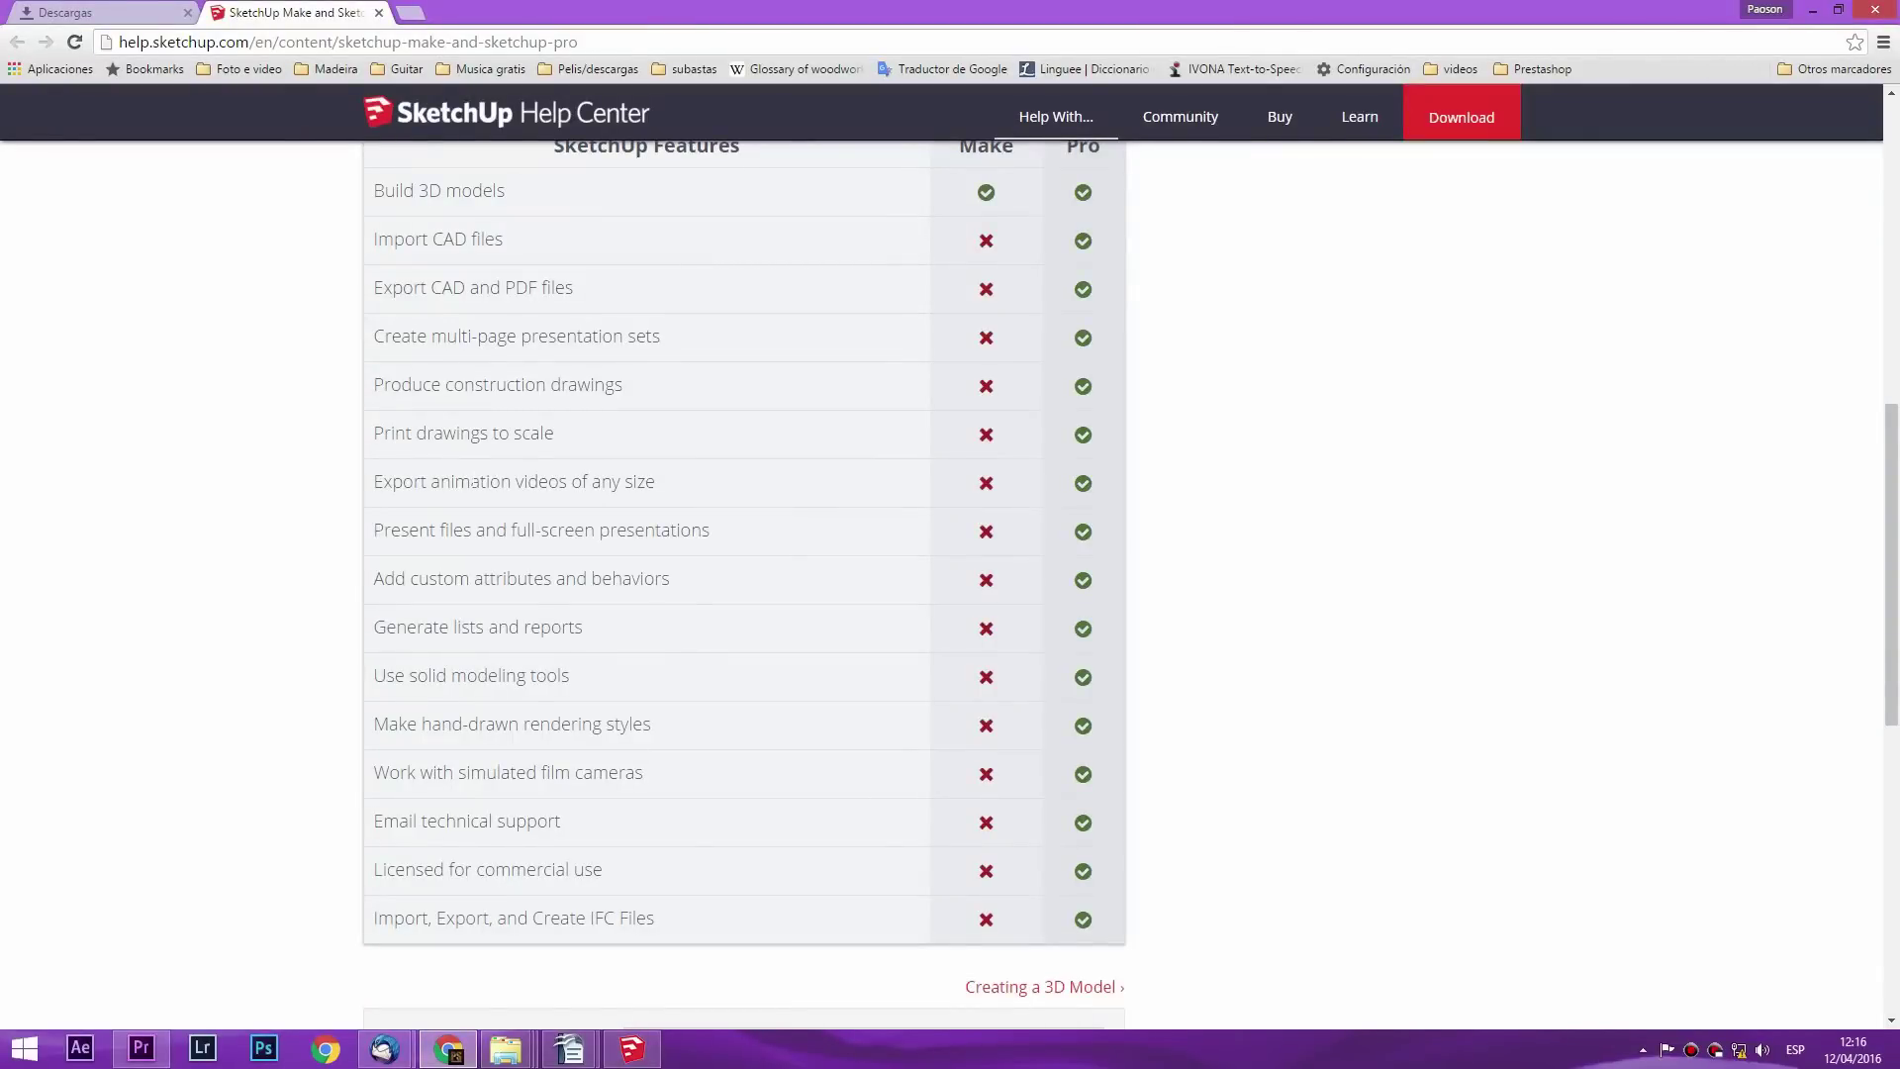
scroll(744, 584, "up", 2)
scroll(744, 584, "down", 2)
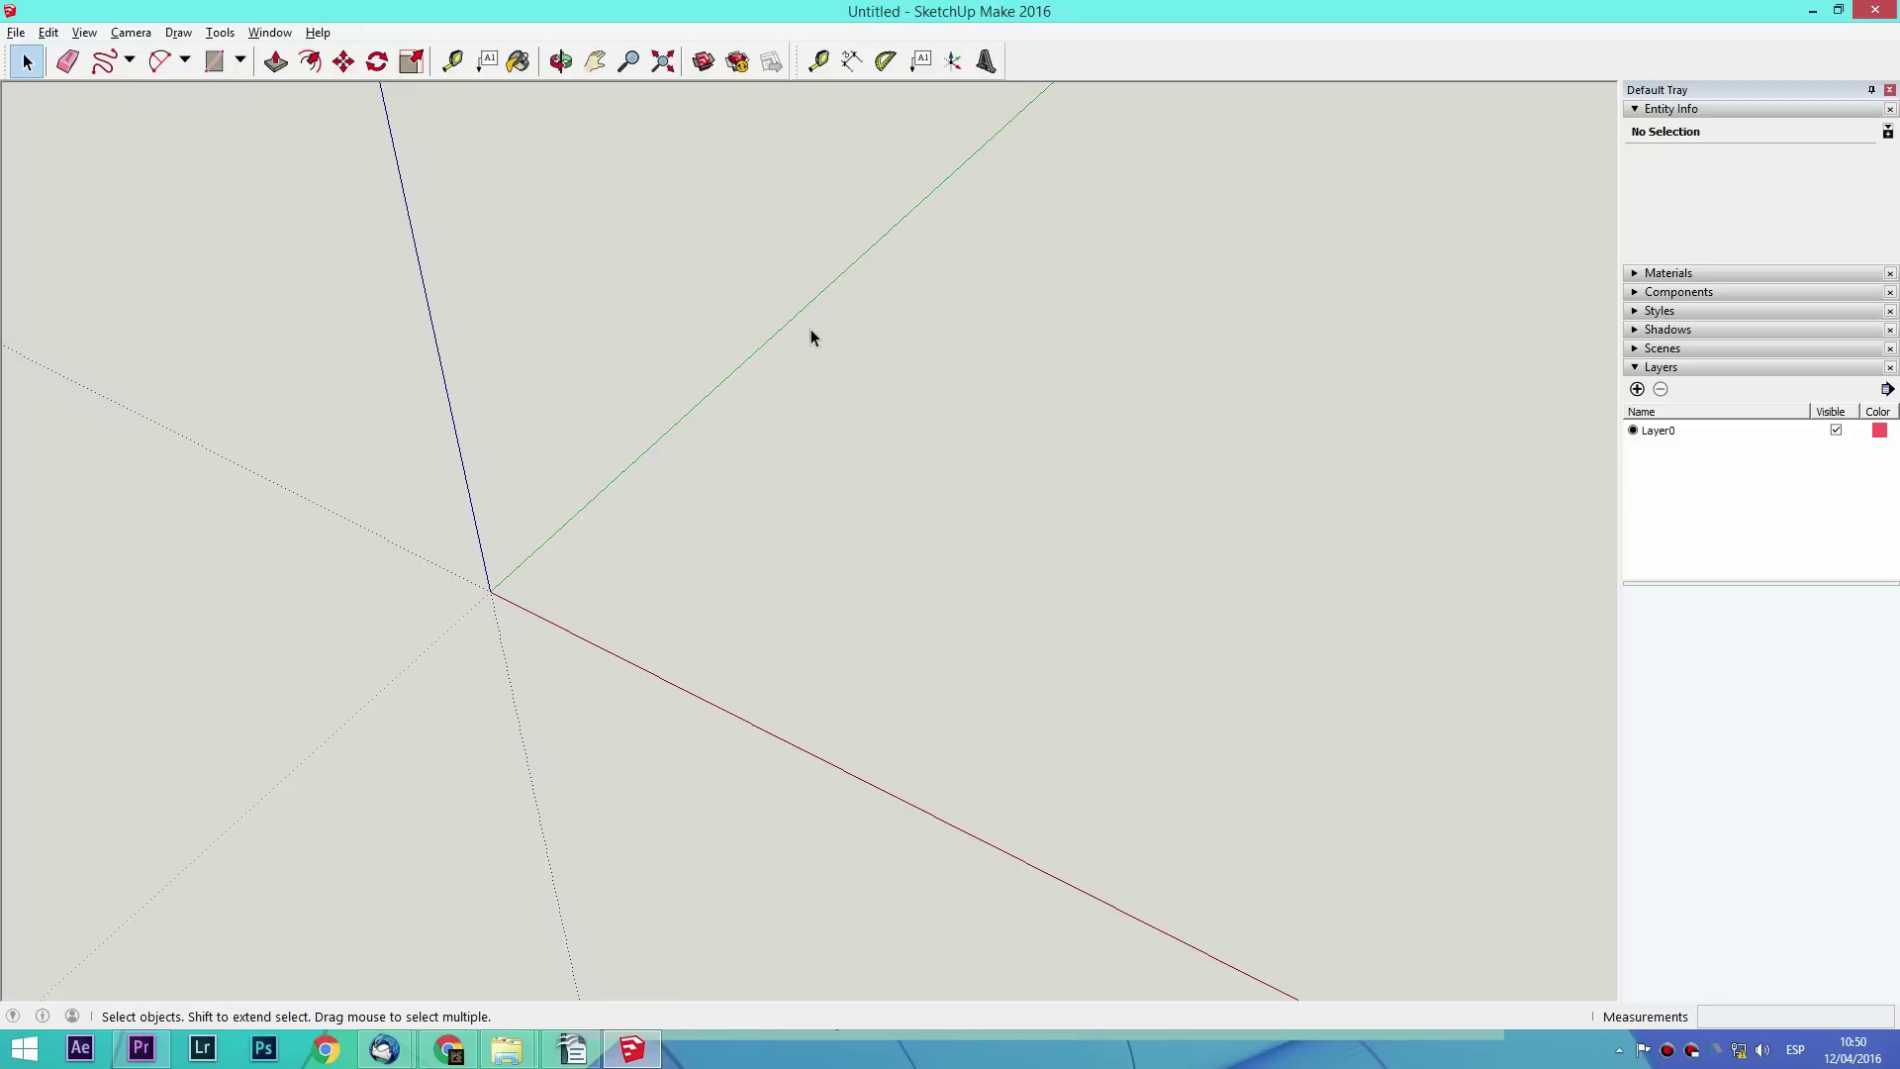
Draw a 500 by 500 mm square on the ground with the Rectangle tool
left_click(214, 61)
left_click(688, 530)
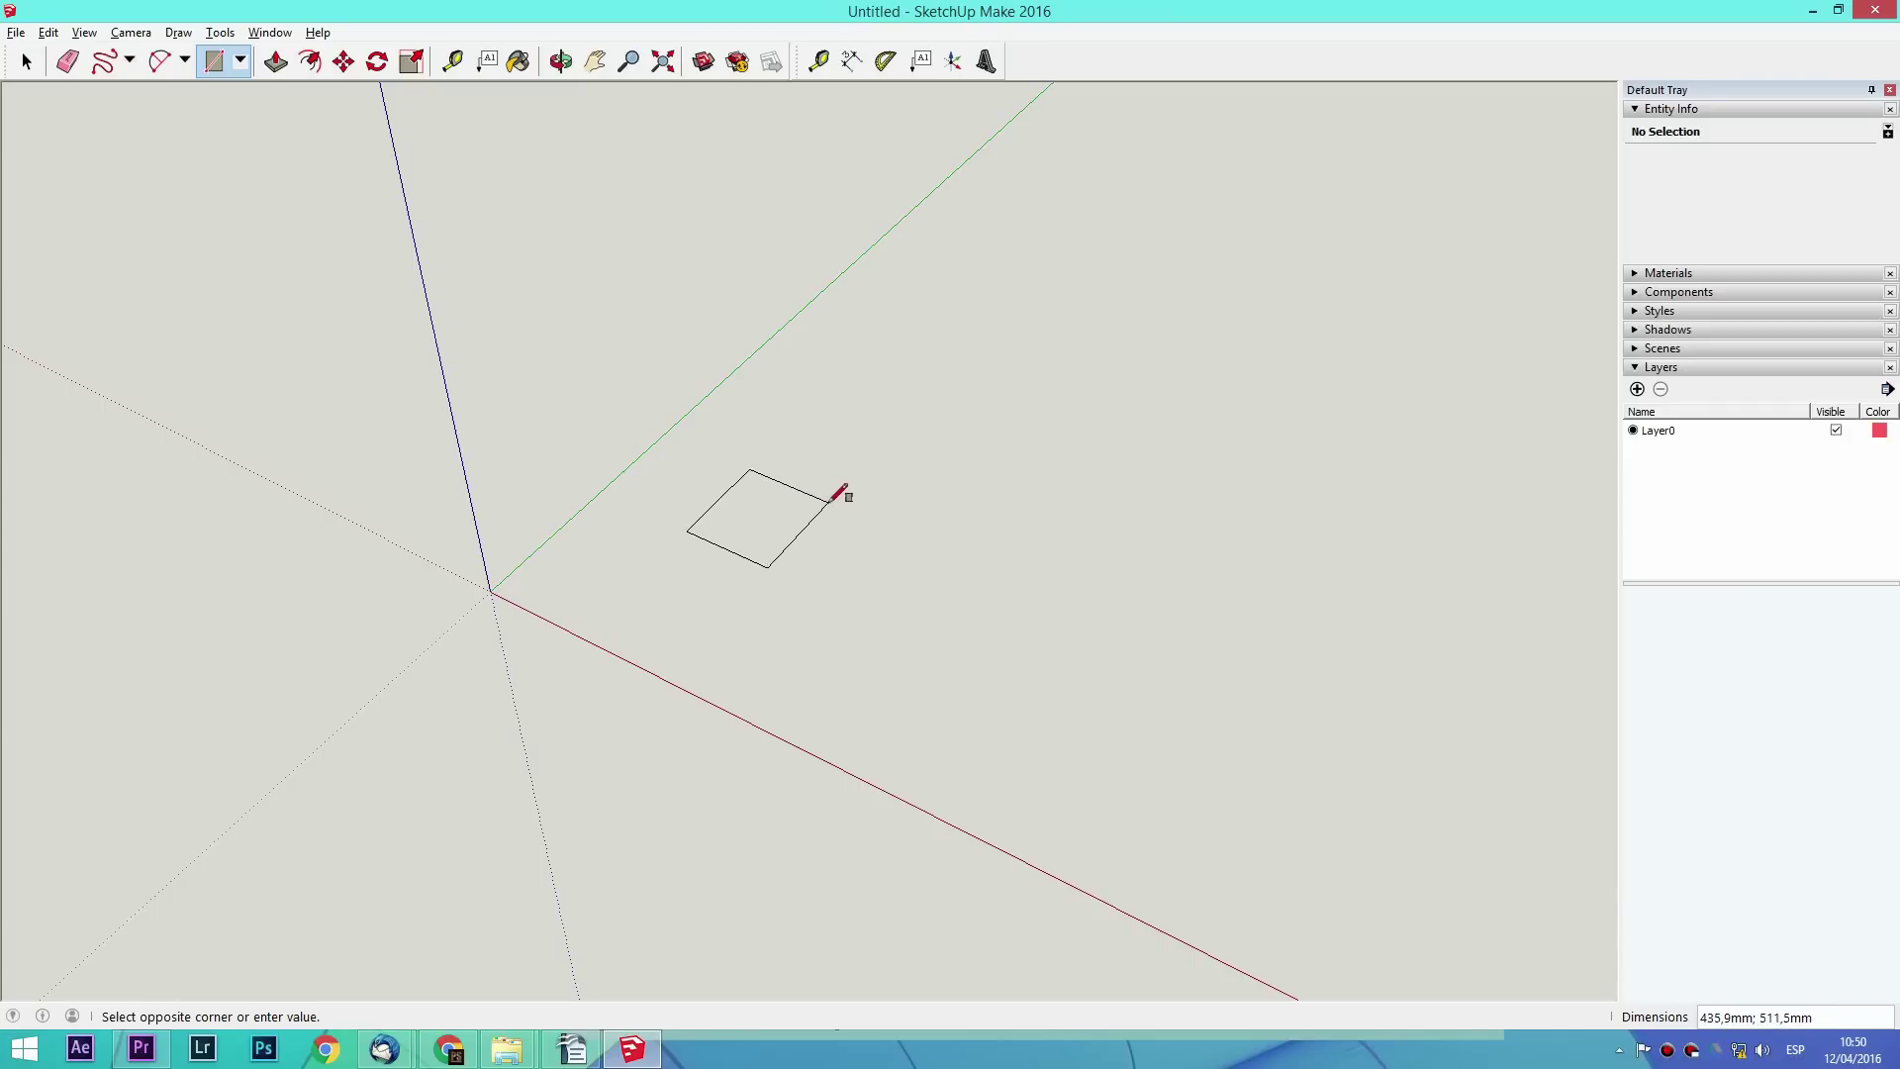
type("500;500")
key("Return")
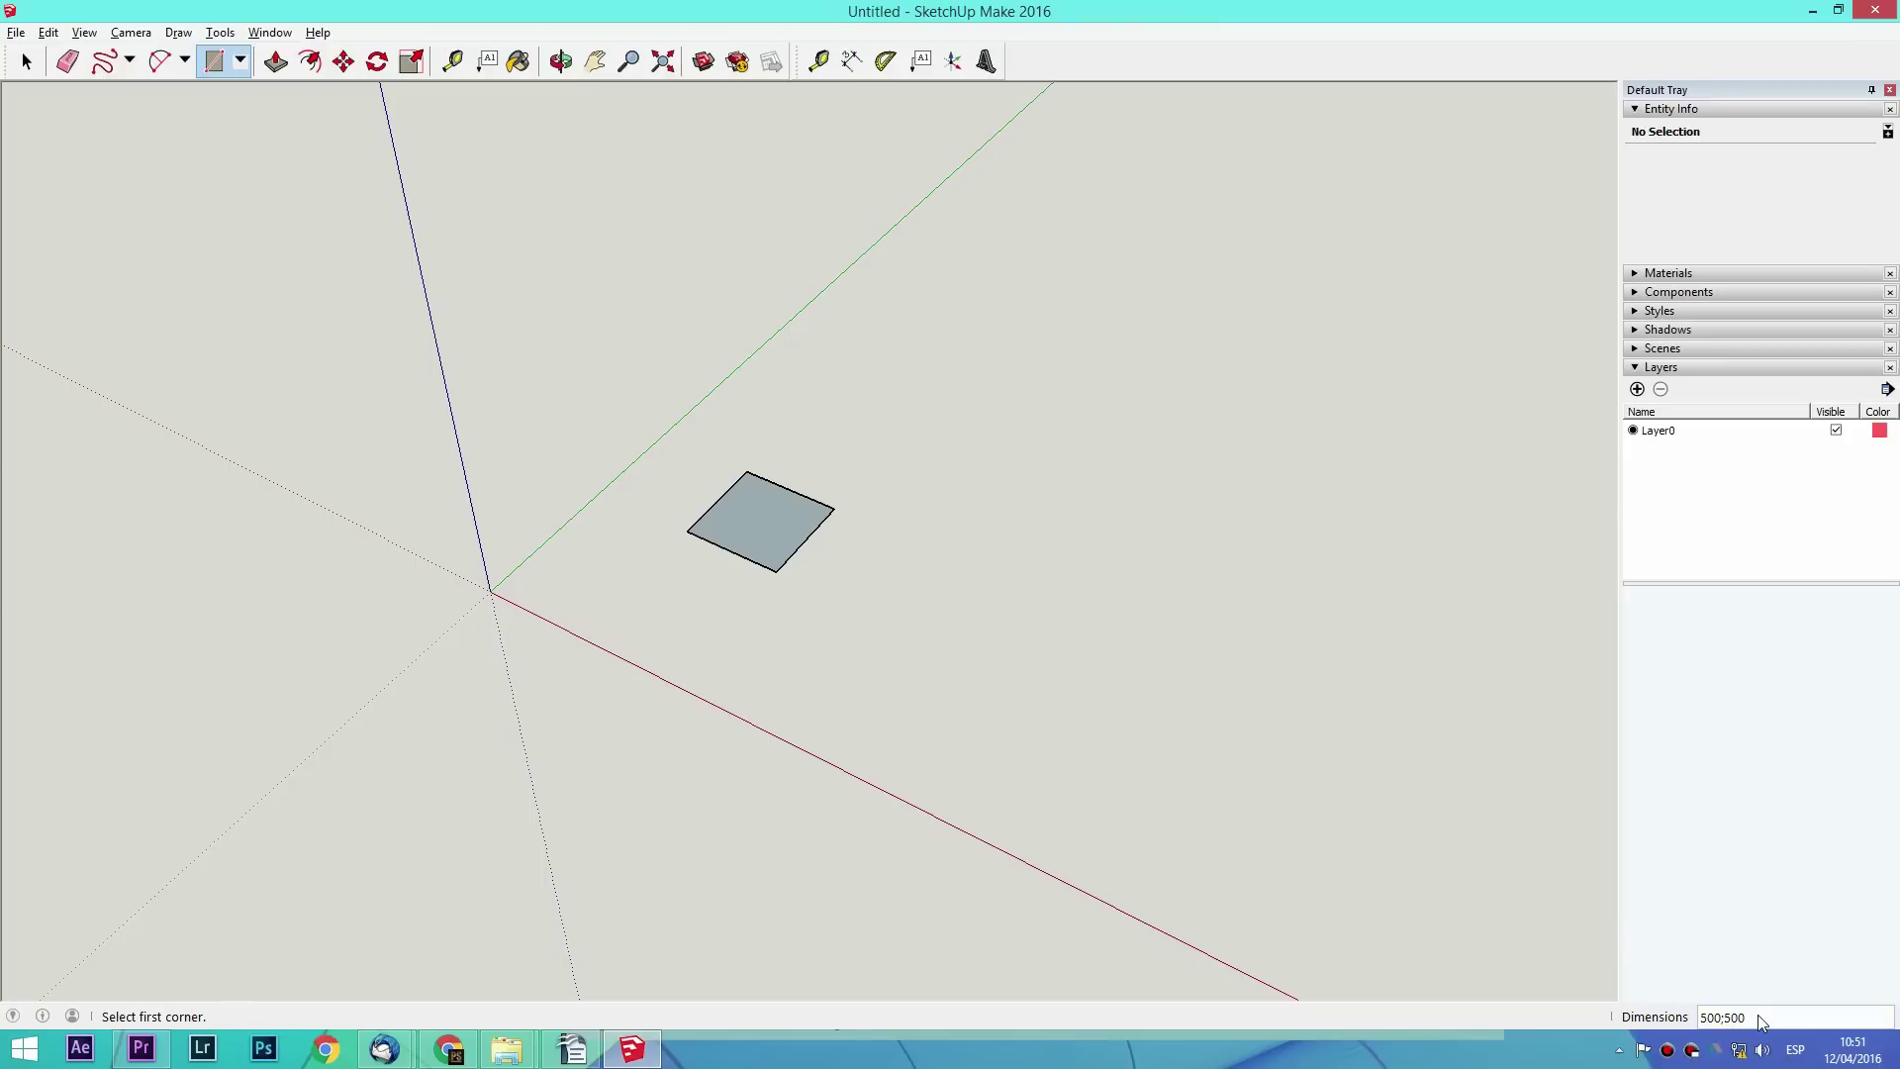
Push/Pull the square face up 500 mm into a cube
left_click(275, 62)
mouse_move(752, 515)
left_mouse_down()
mouse_move(745, 316)
mouse_move(738, 649)
mouse_move(725, 317)
left_mouse_up()
type("500")
key("Return")
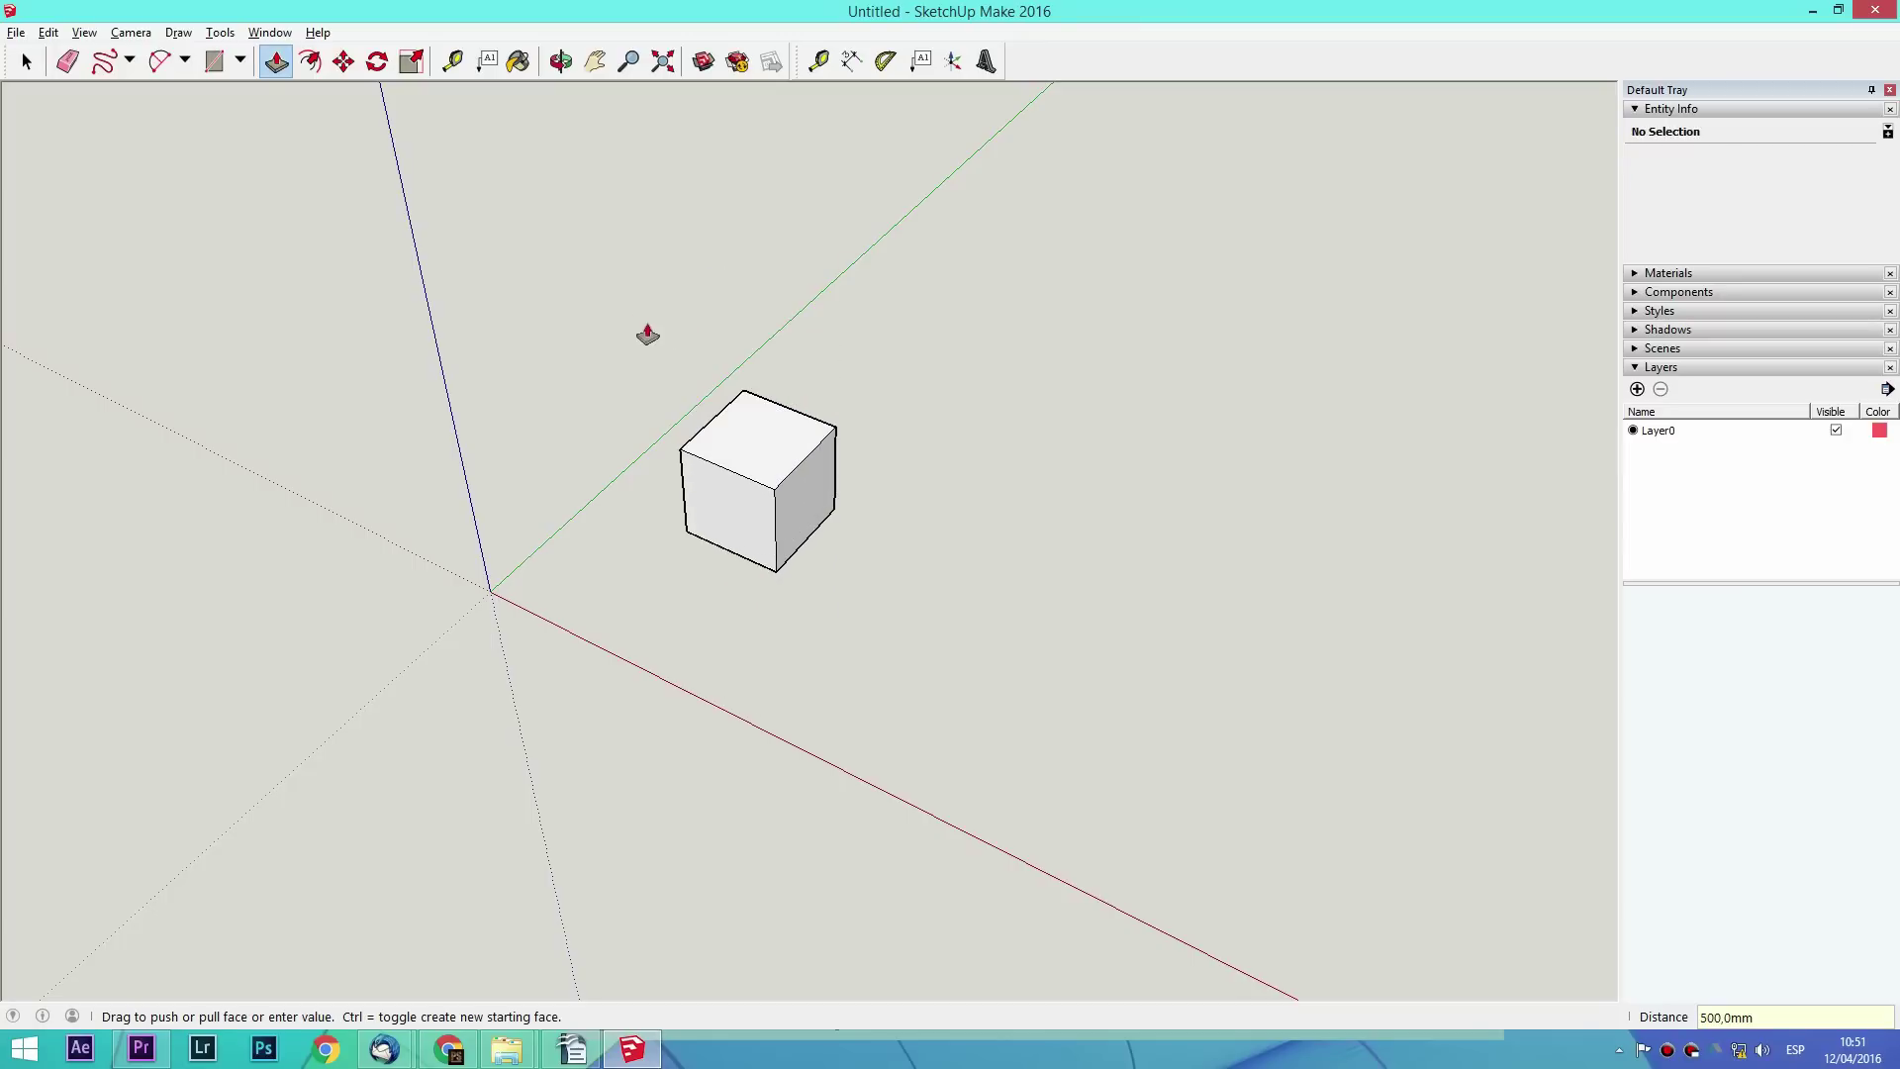
key("space")
mouse_move(746, 498)
middle_mouse_down()
mouse_move(644, 203)
mouse_move(350, 403)
mouse_move(754, 441)
mouse_move(755, 478)
mouse_move(776, 432)
mouse_move(841, 495)
middle_mouse_up()
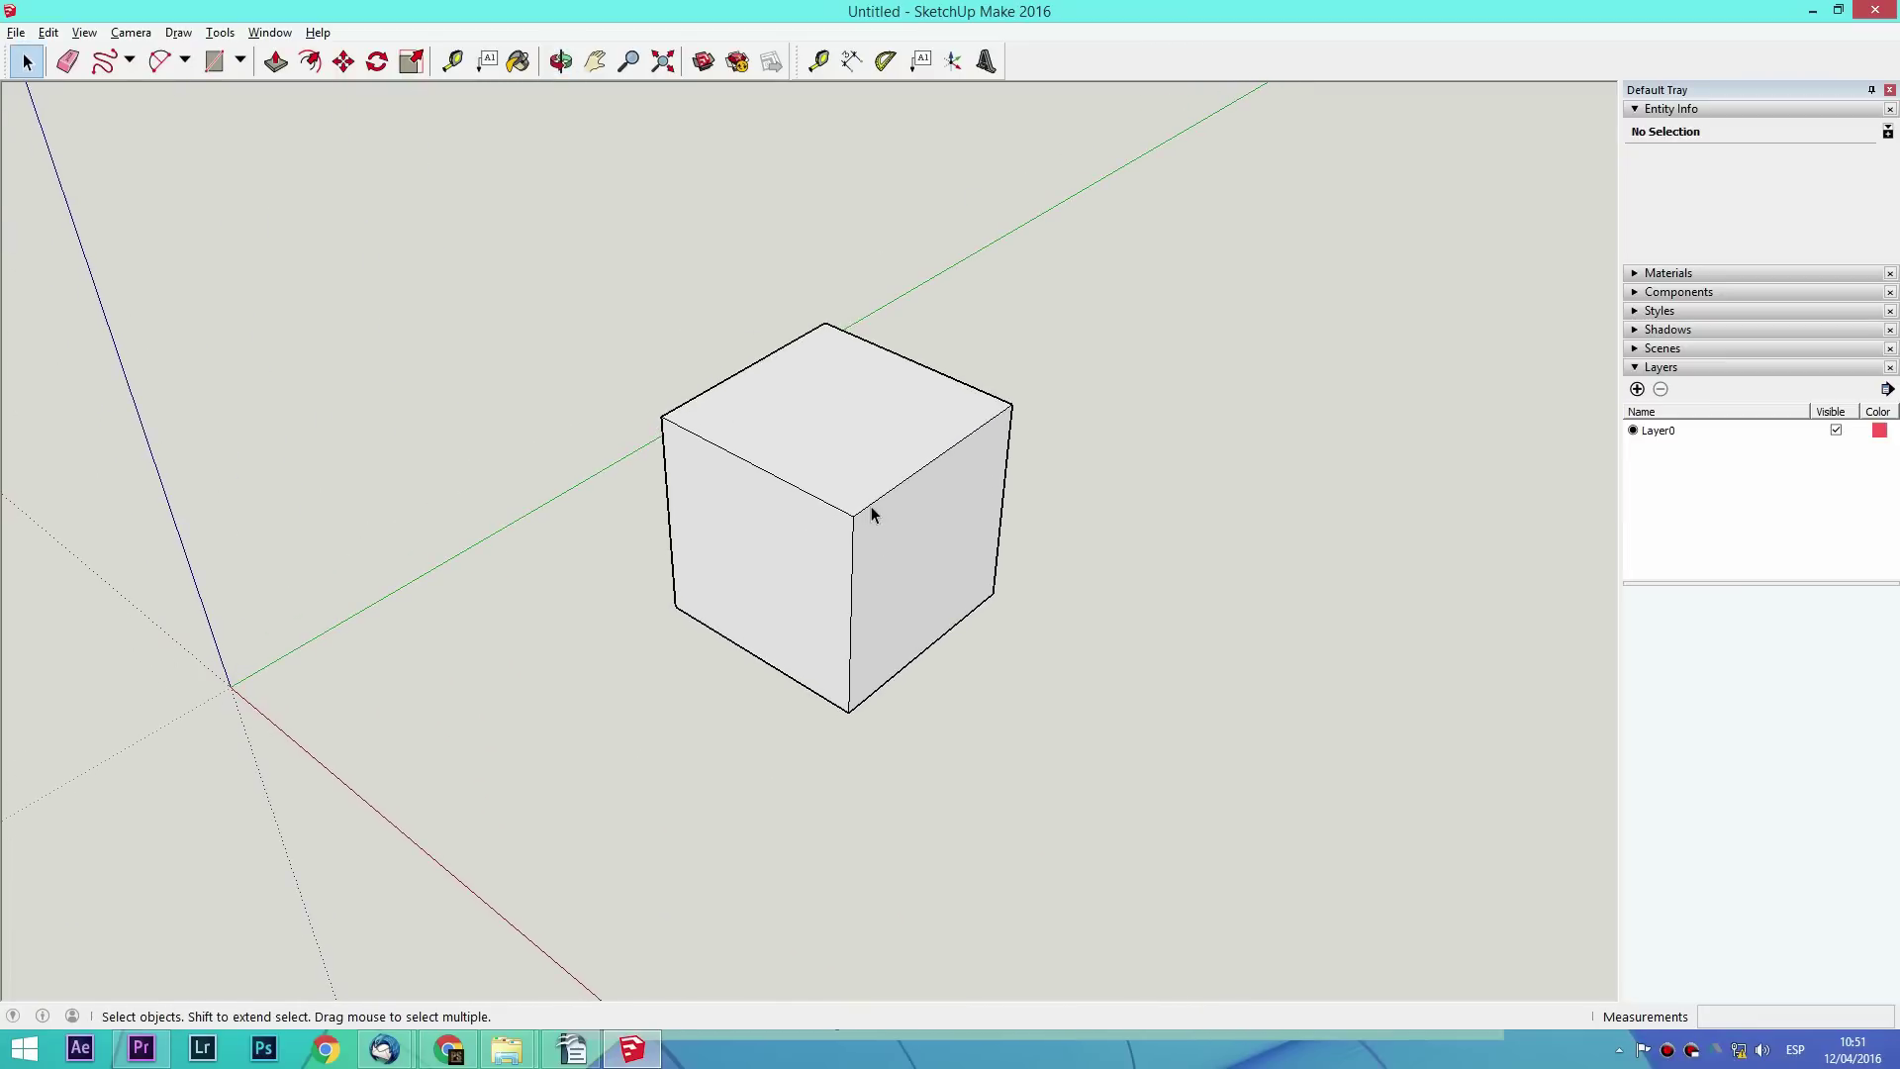
left_click_drag(1158, 192, 532, 782)
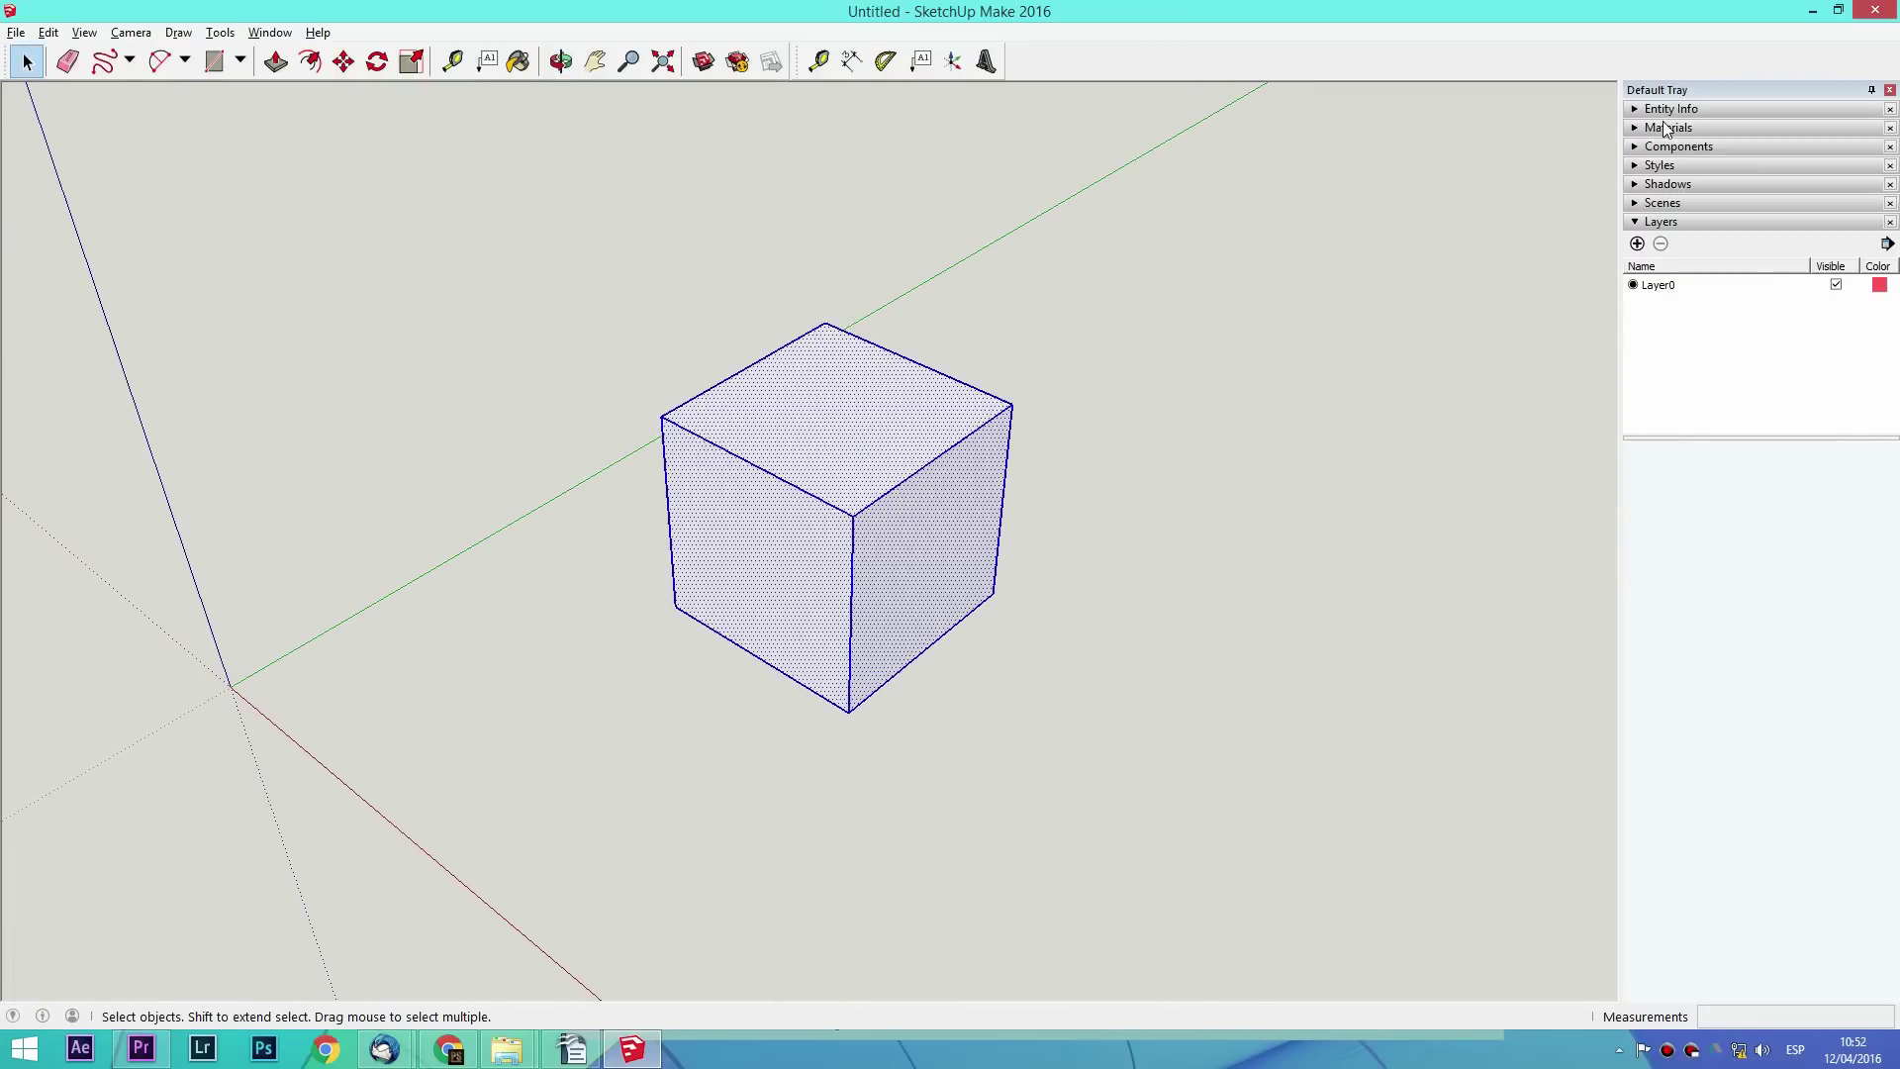
left_click(1634, 111)
left_click(1814, 162)
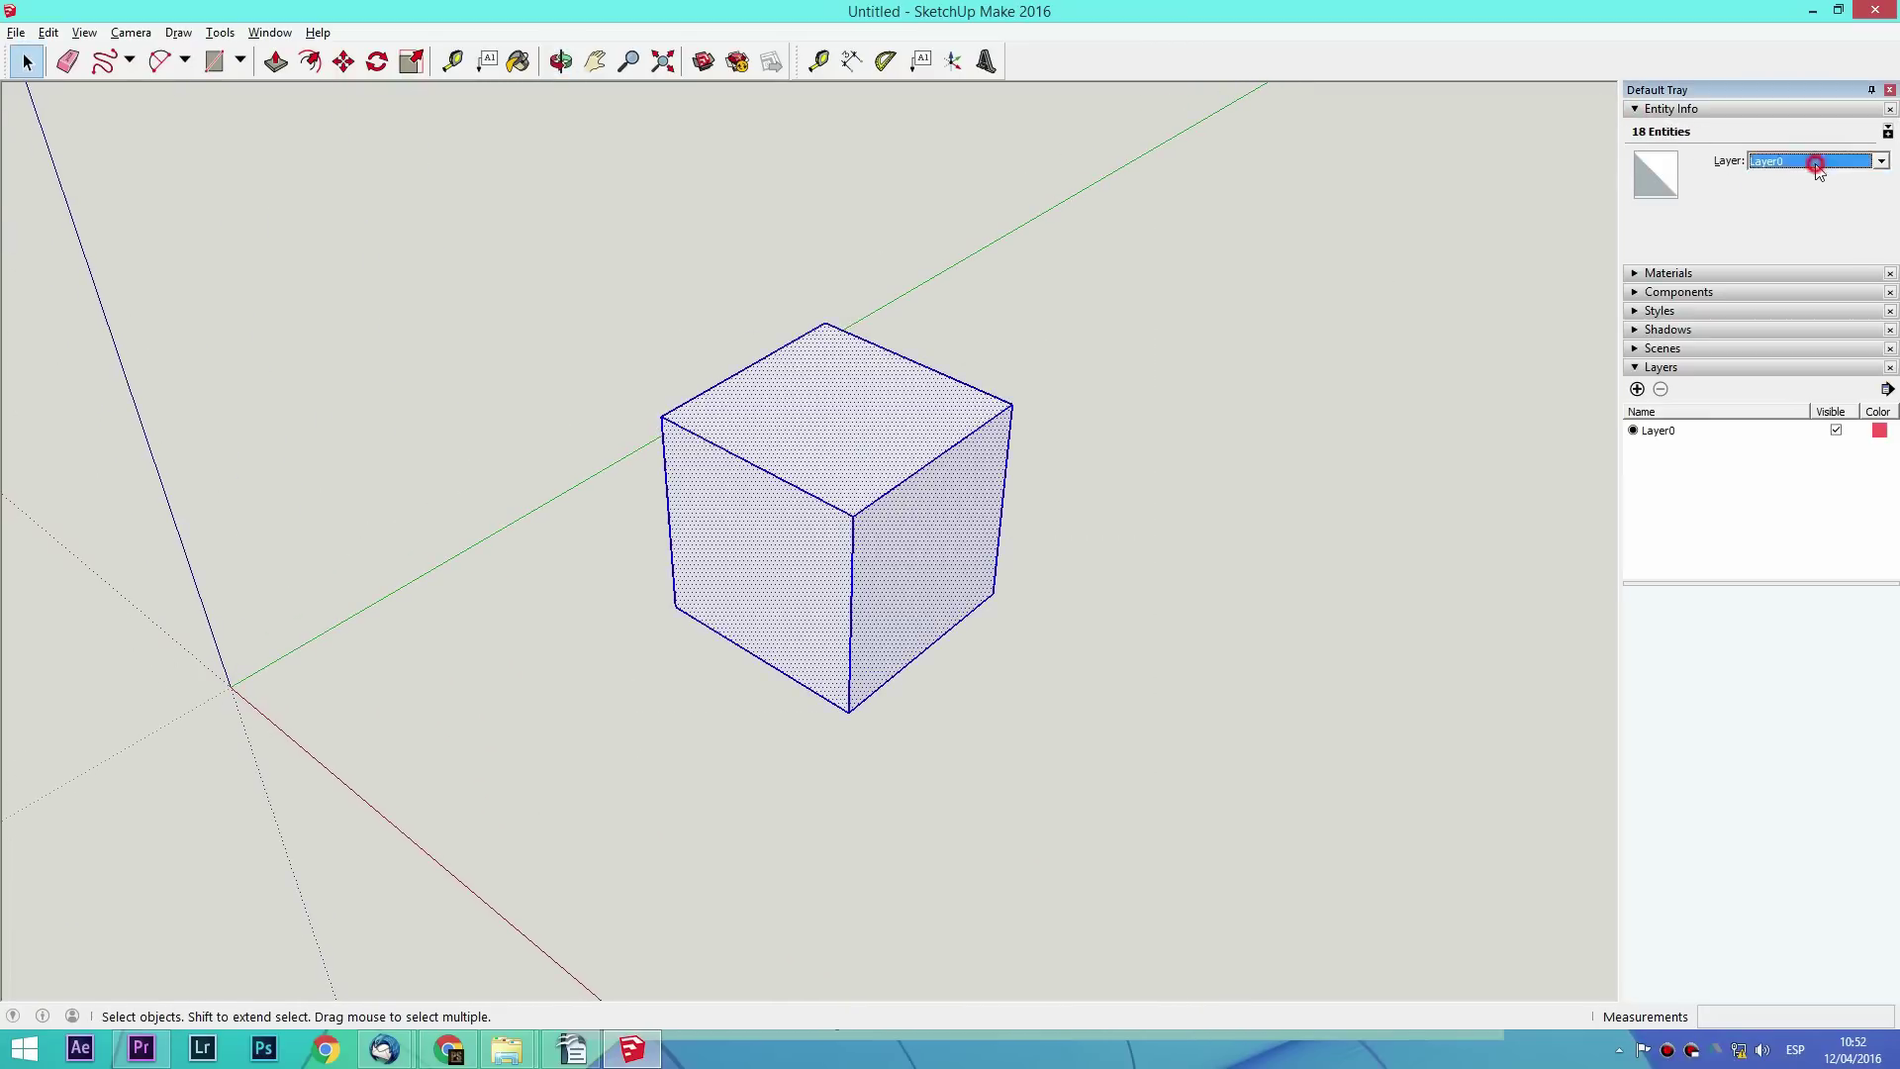
left_click(1045, 366)
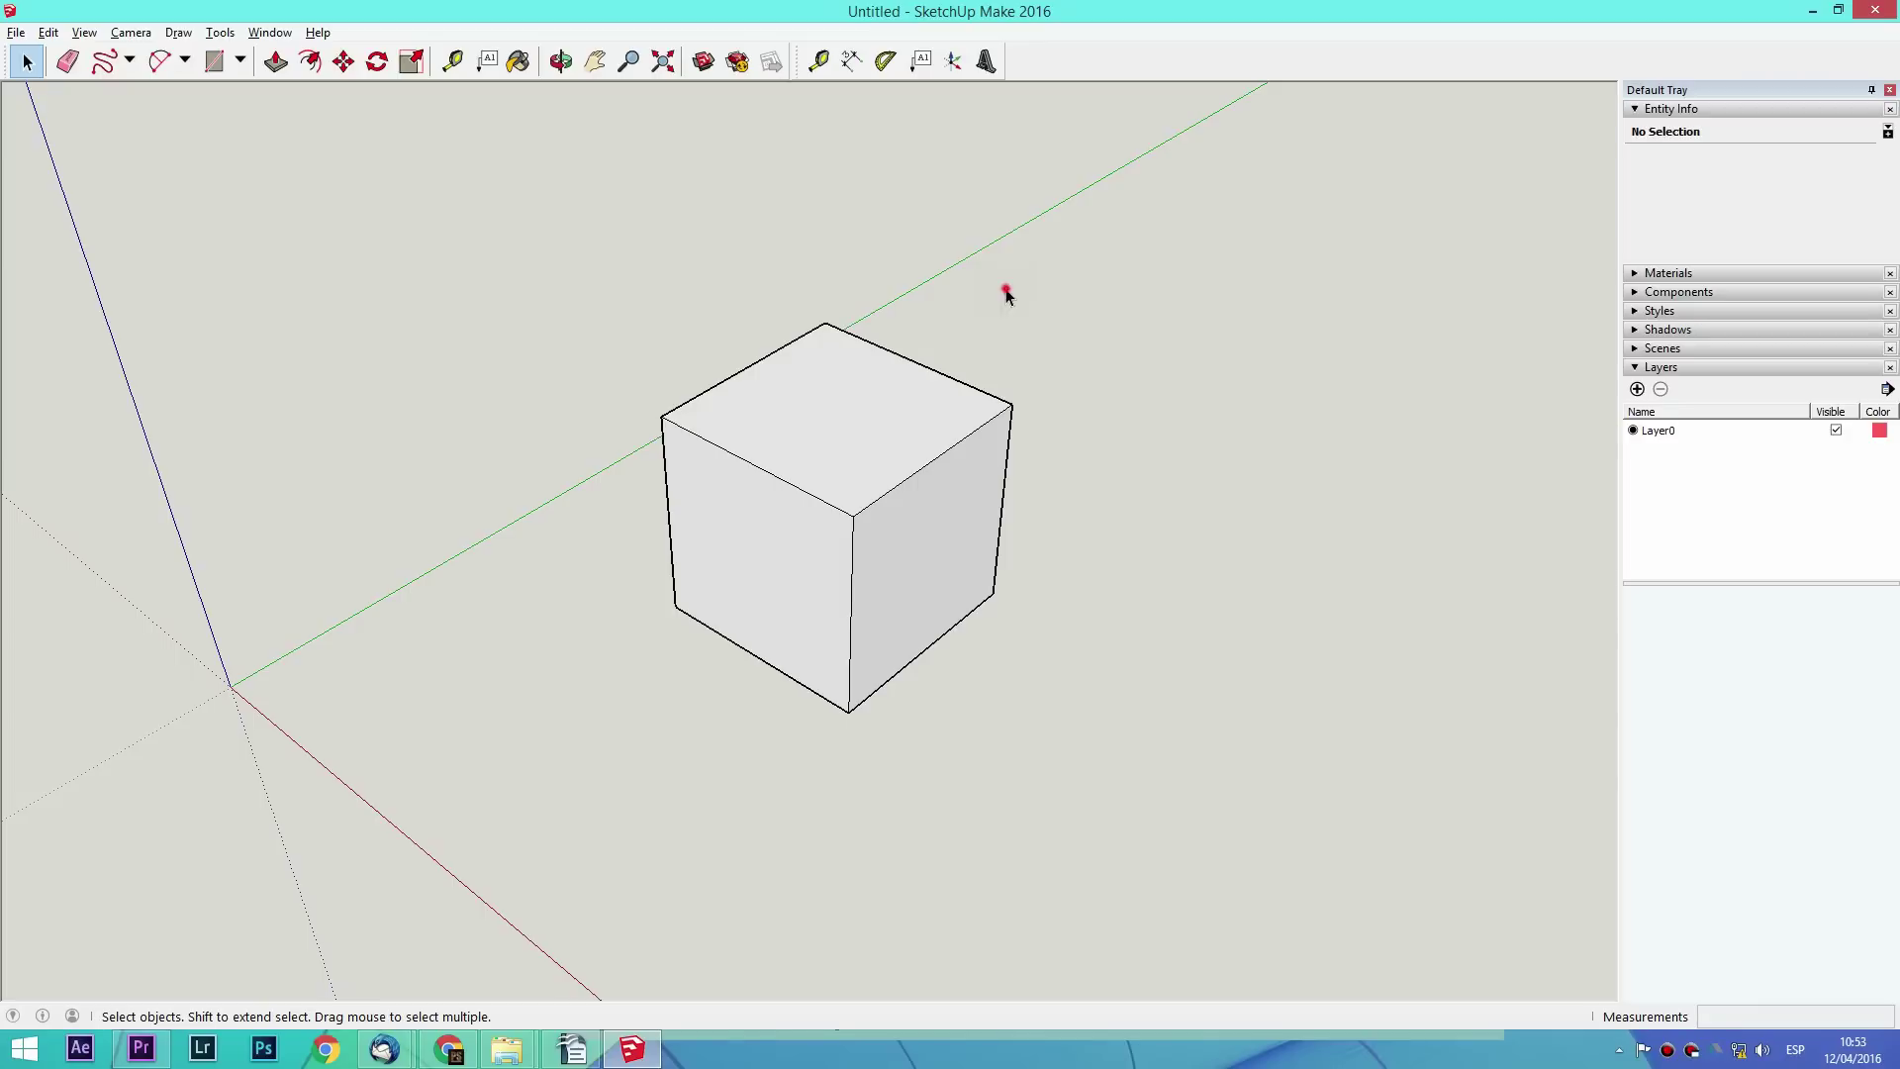
left_click_drag(953, 253, 737, 366)
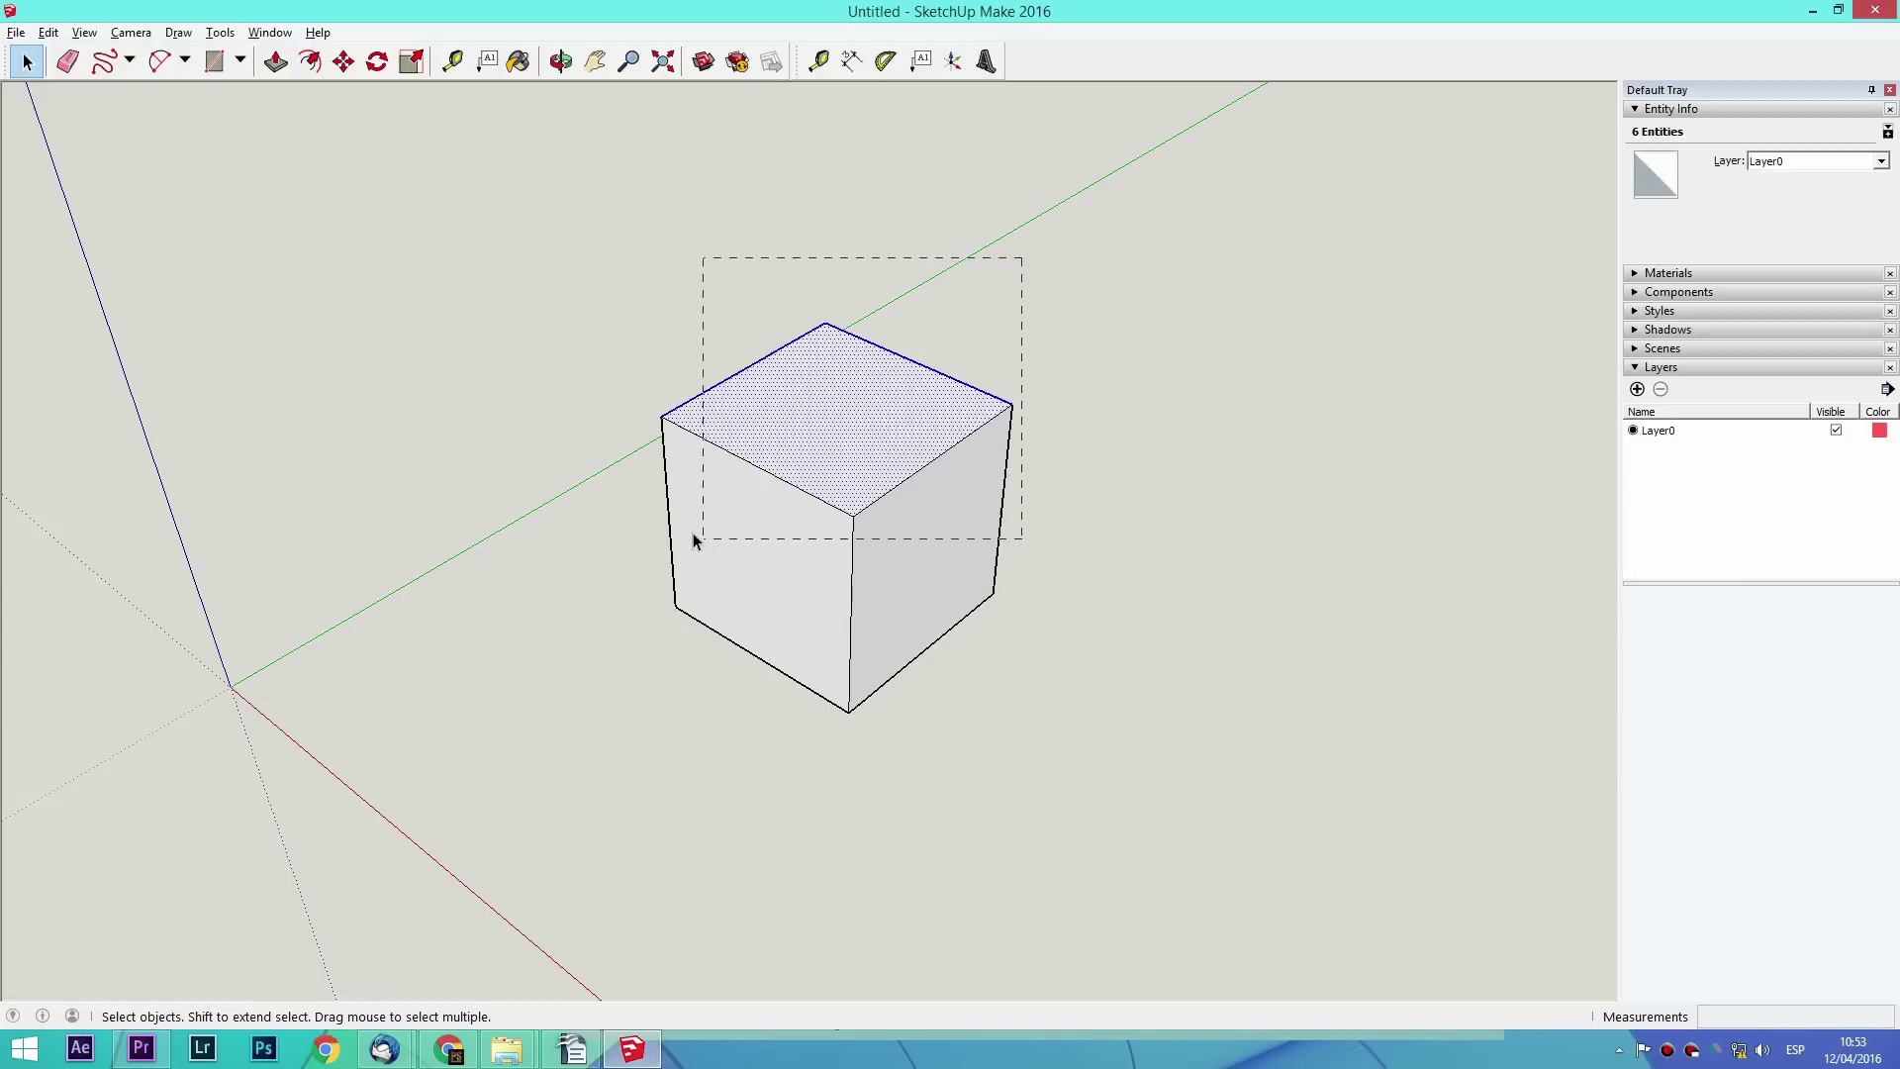
left_click_drag(891, 485, 640, 528)
left_click_drag(1049, 253, 629, 723)
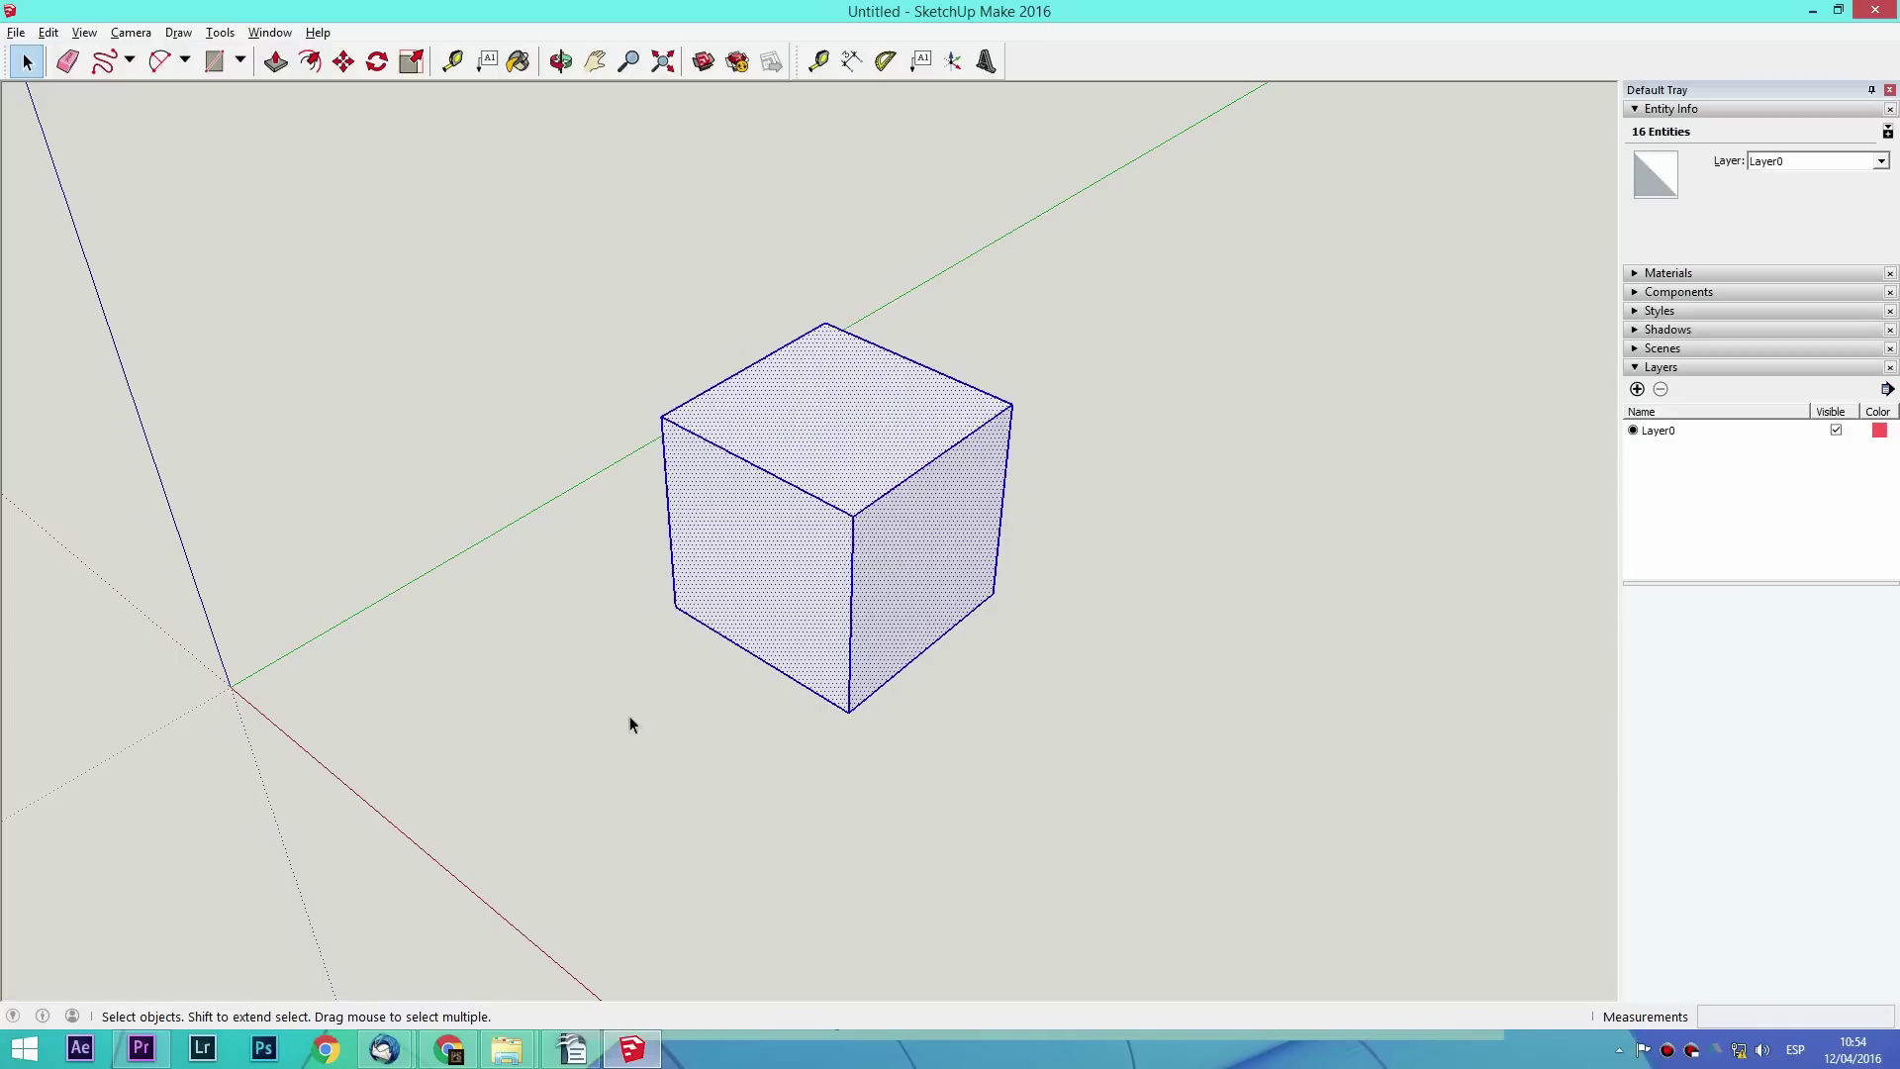
left_click(663, 282)
left_click_drag(695, 238, 867, 357)
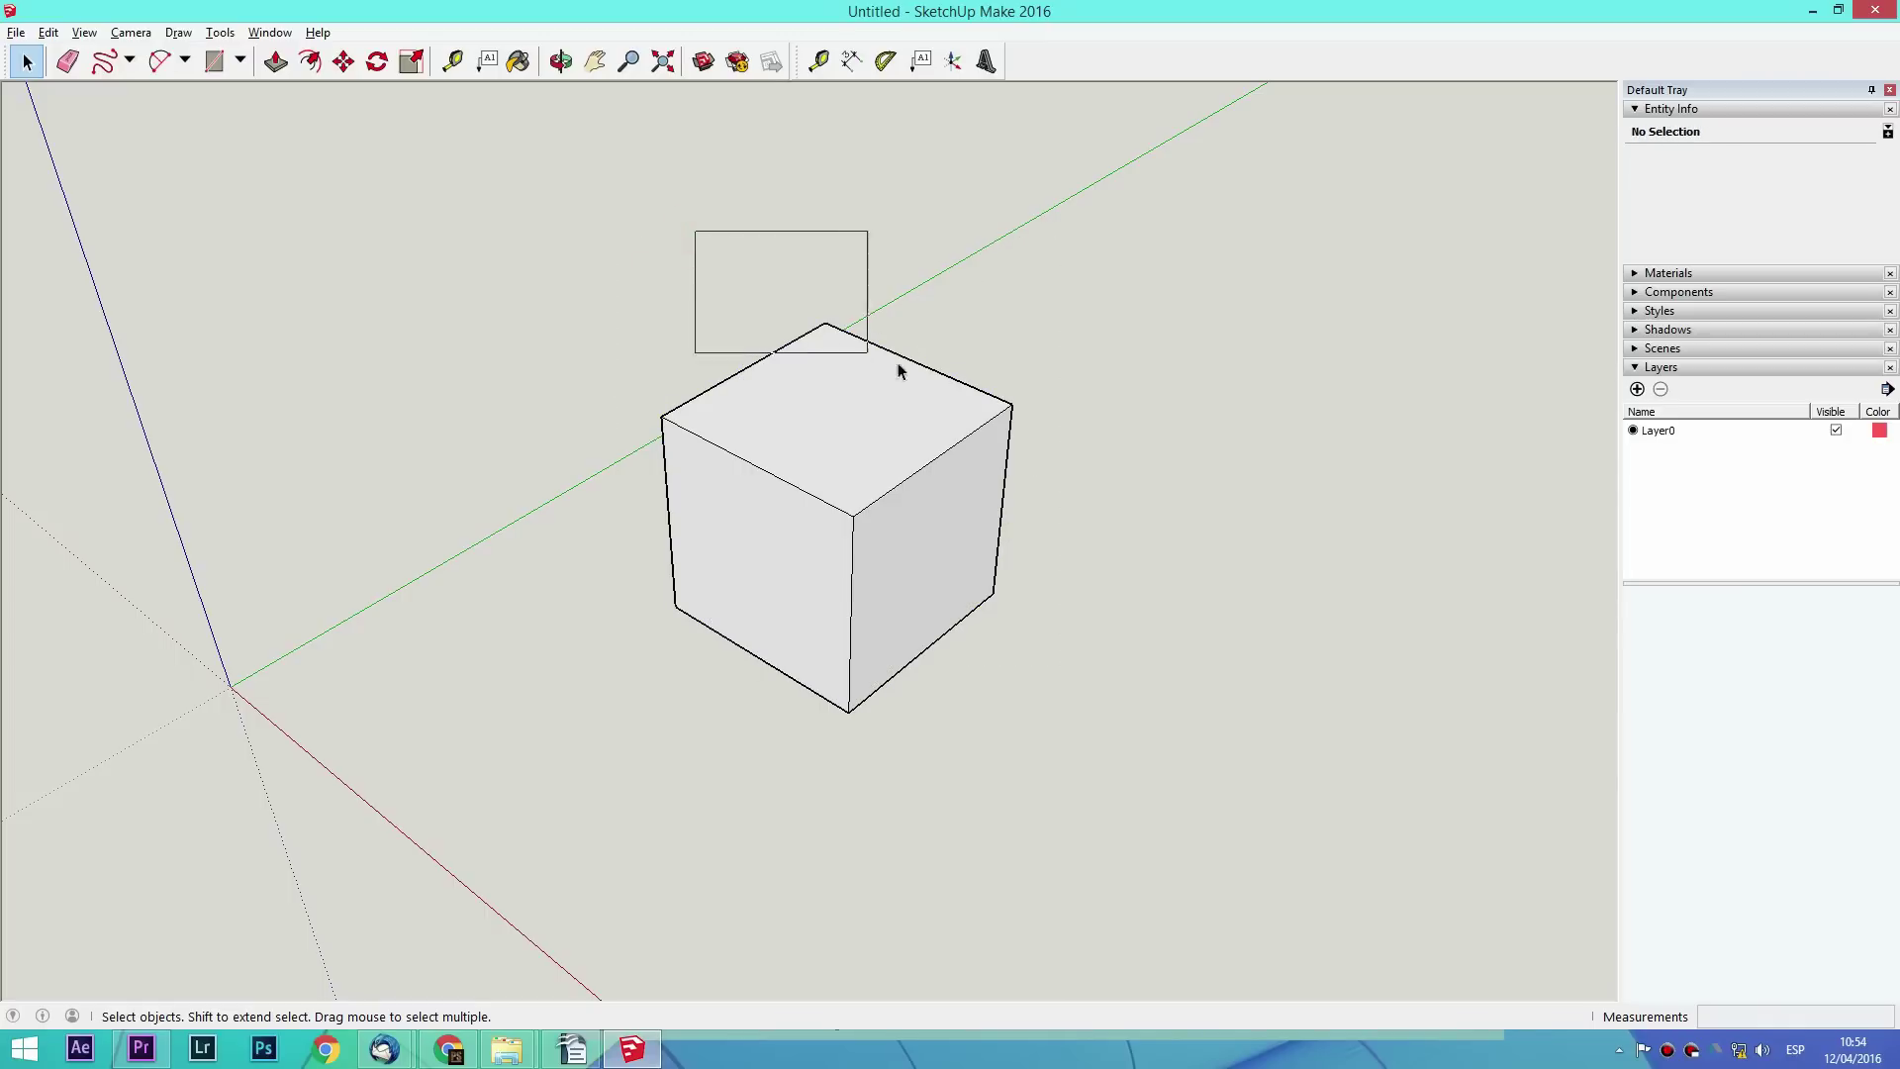
mouse_move(579, 289)
left_mouse_down()
mouse_move(983, 508)
mouse_move(1088, 538)
left_mouse_up()
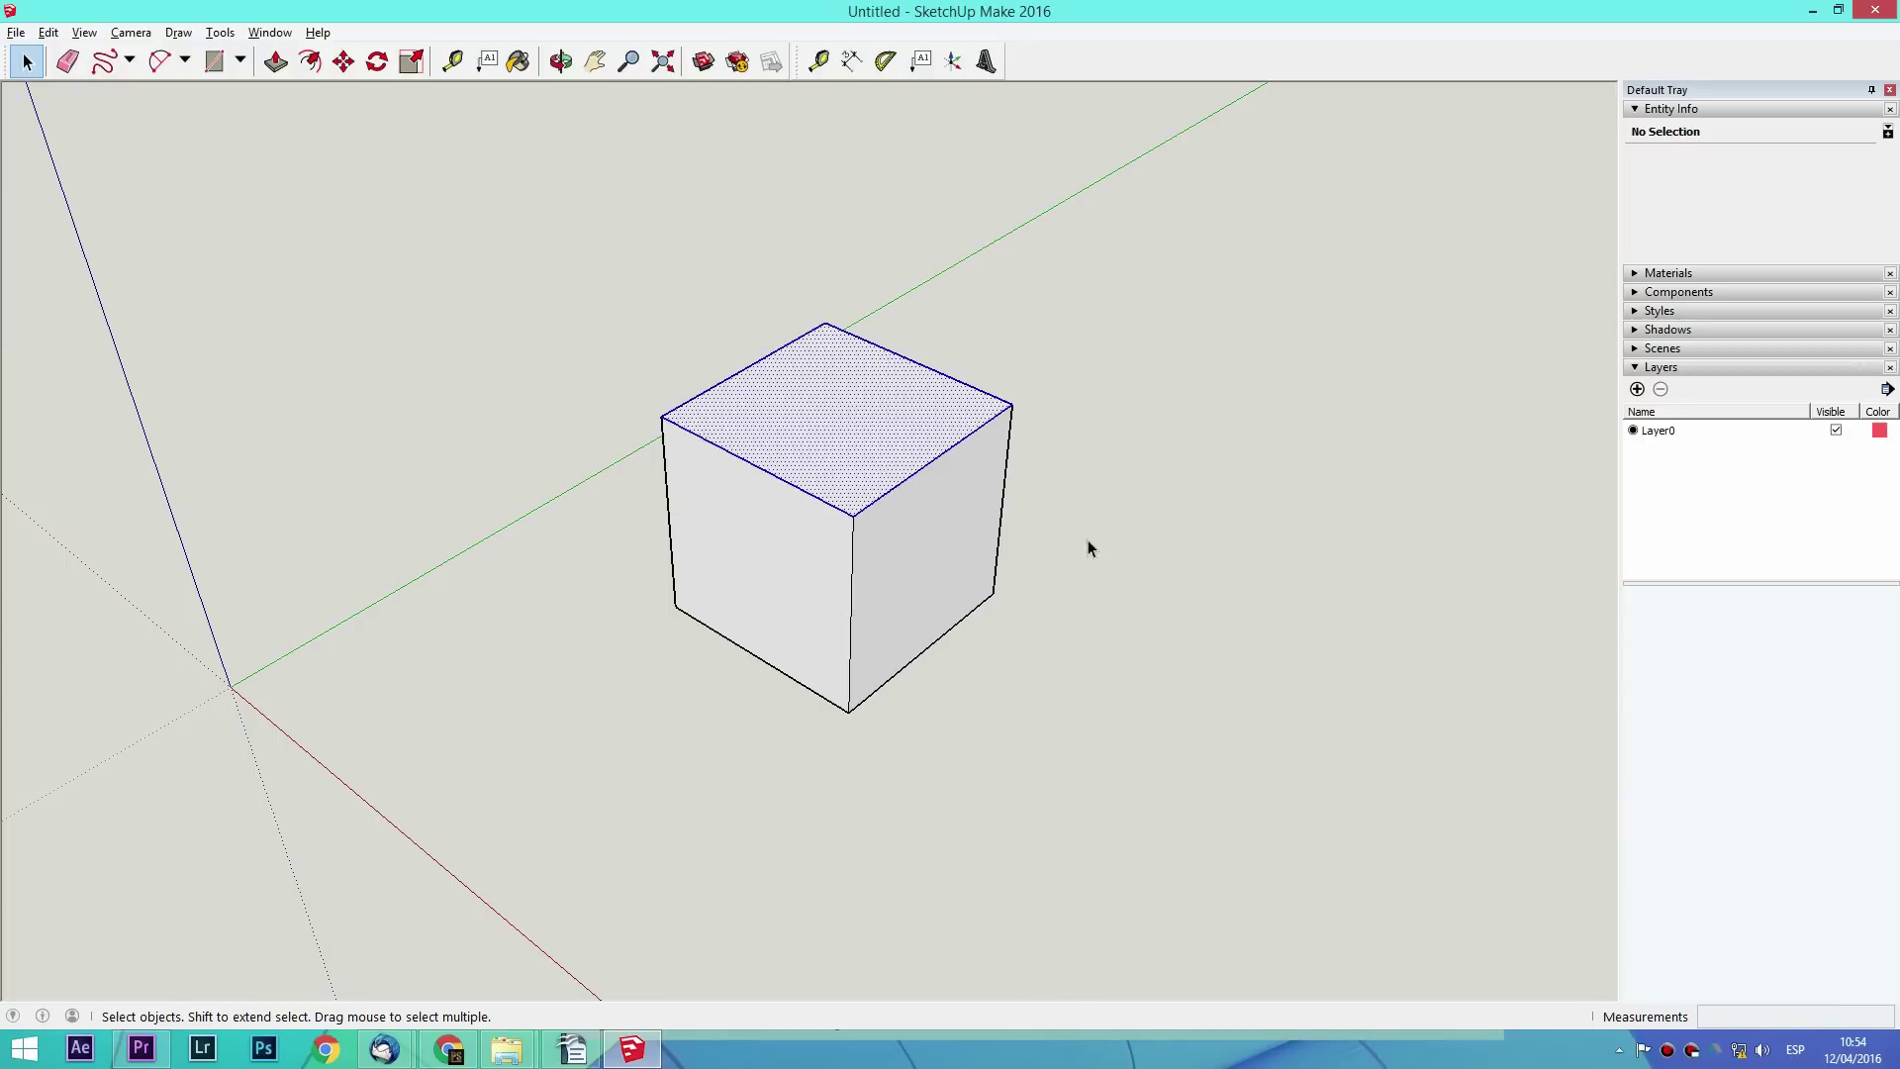
mouse_move(531, 237)
left_mouse_down()
mouse_move(881, 614)
mouse_move(1128, 740)
left_mouse_up()
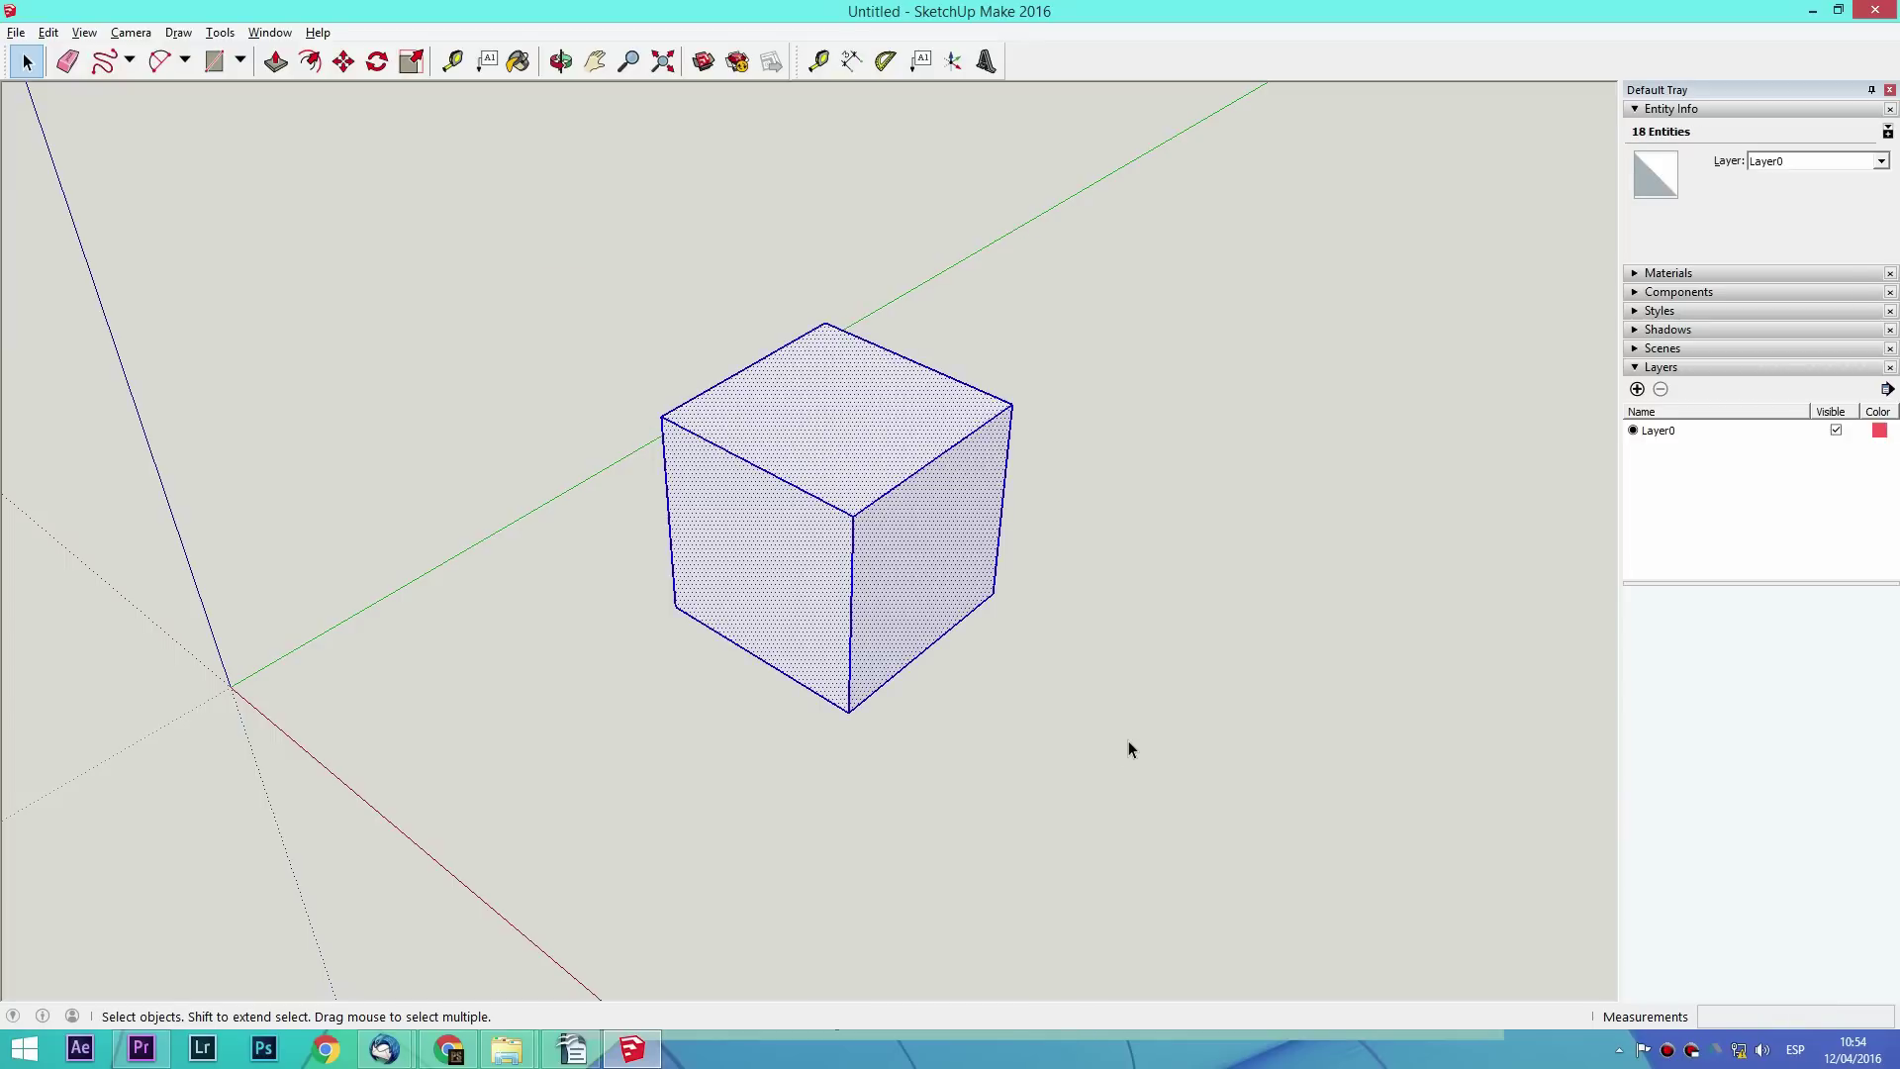
left_click(1045, 373)
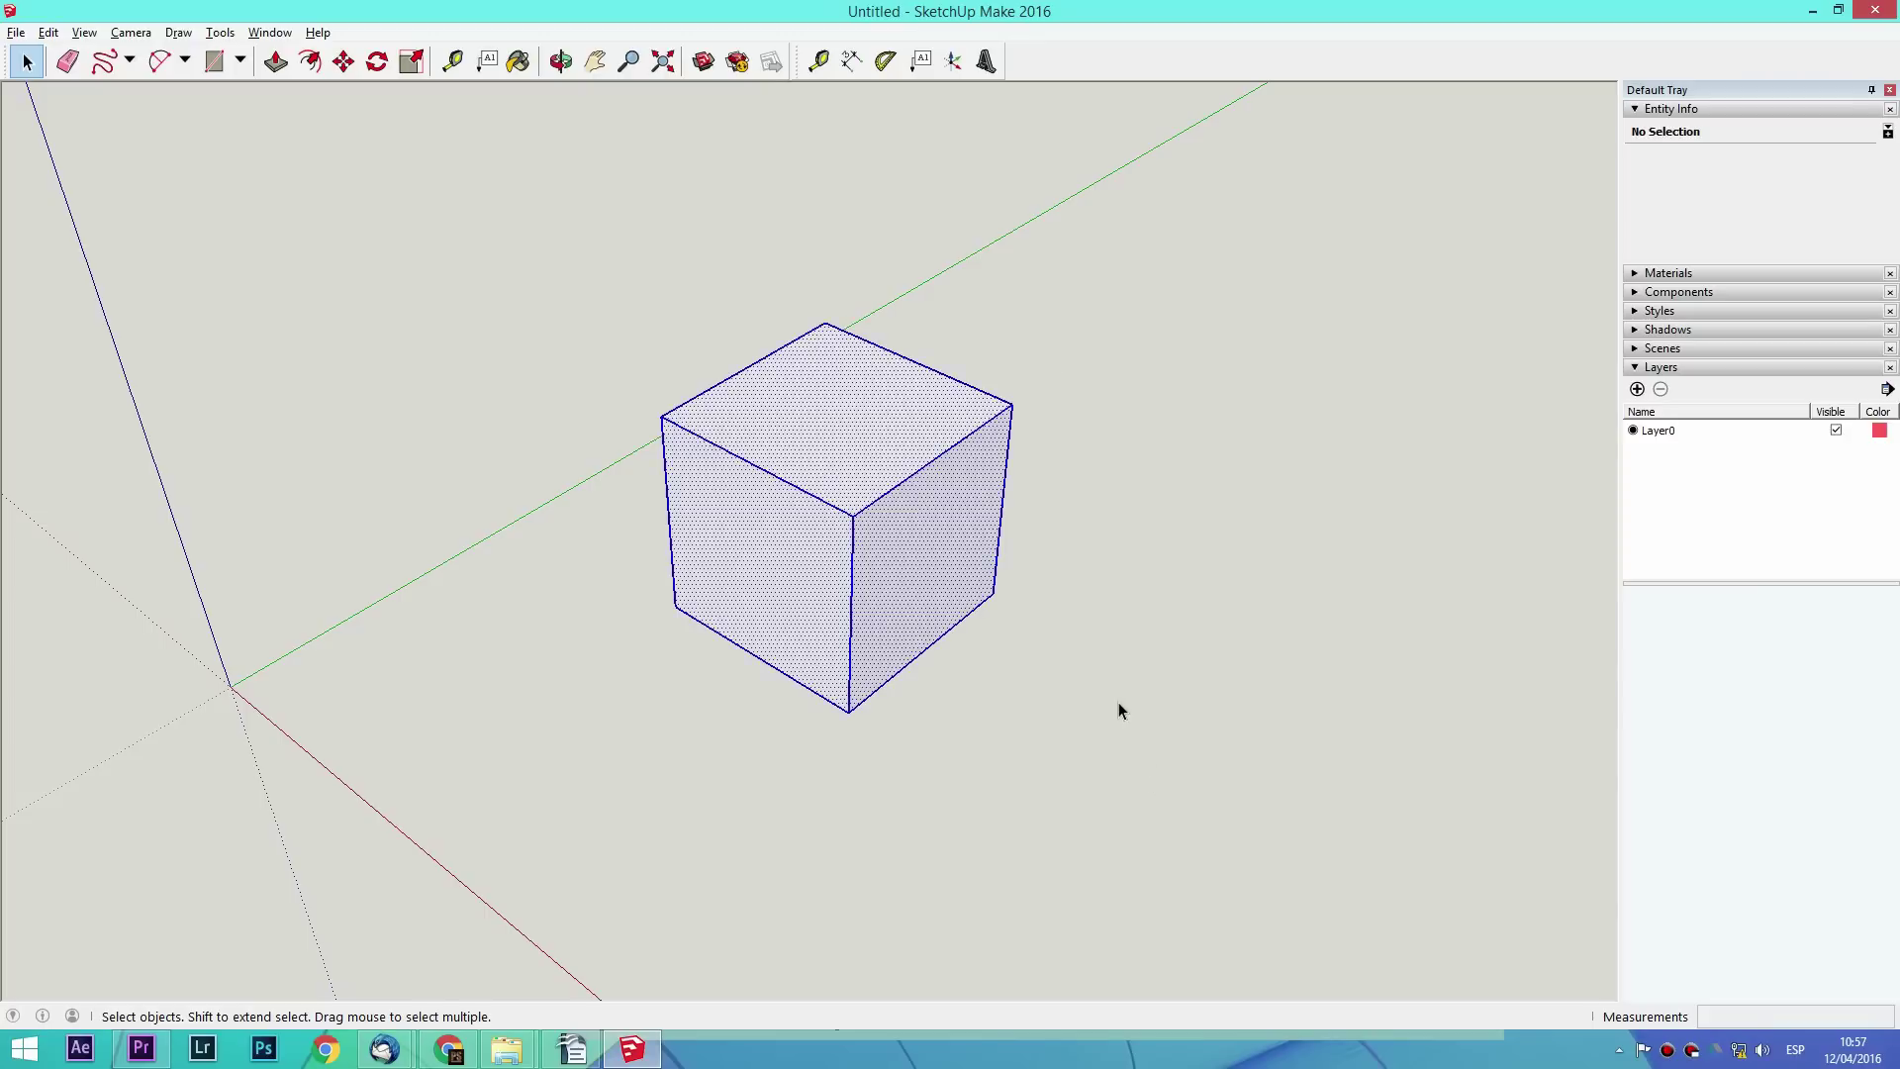
Turn the cube into a component named Cube
right_click(831, 452)
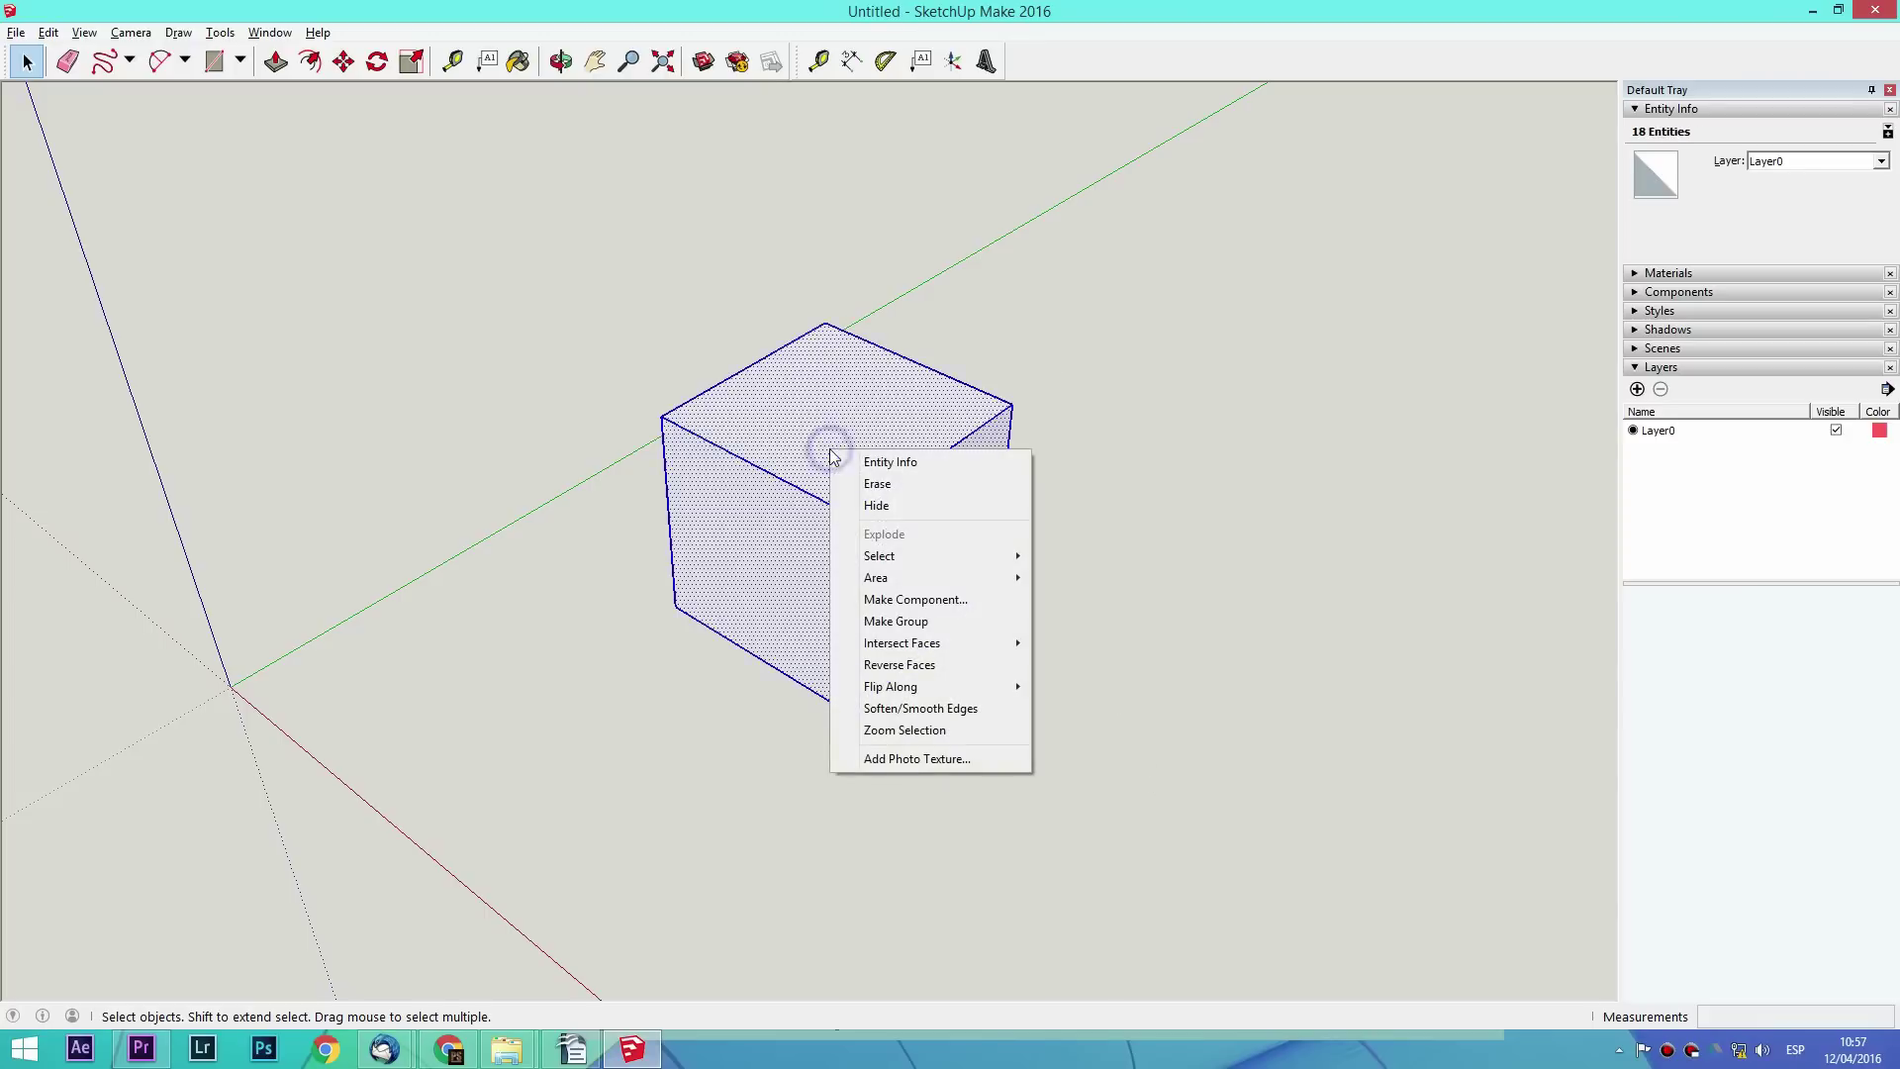
left_click(900, 598)
type("Cuber")
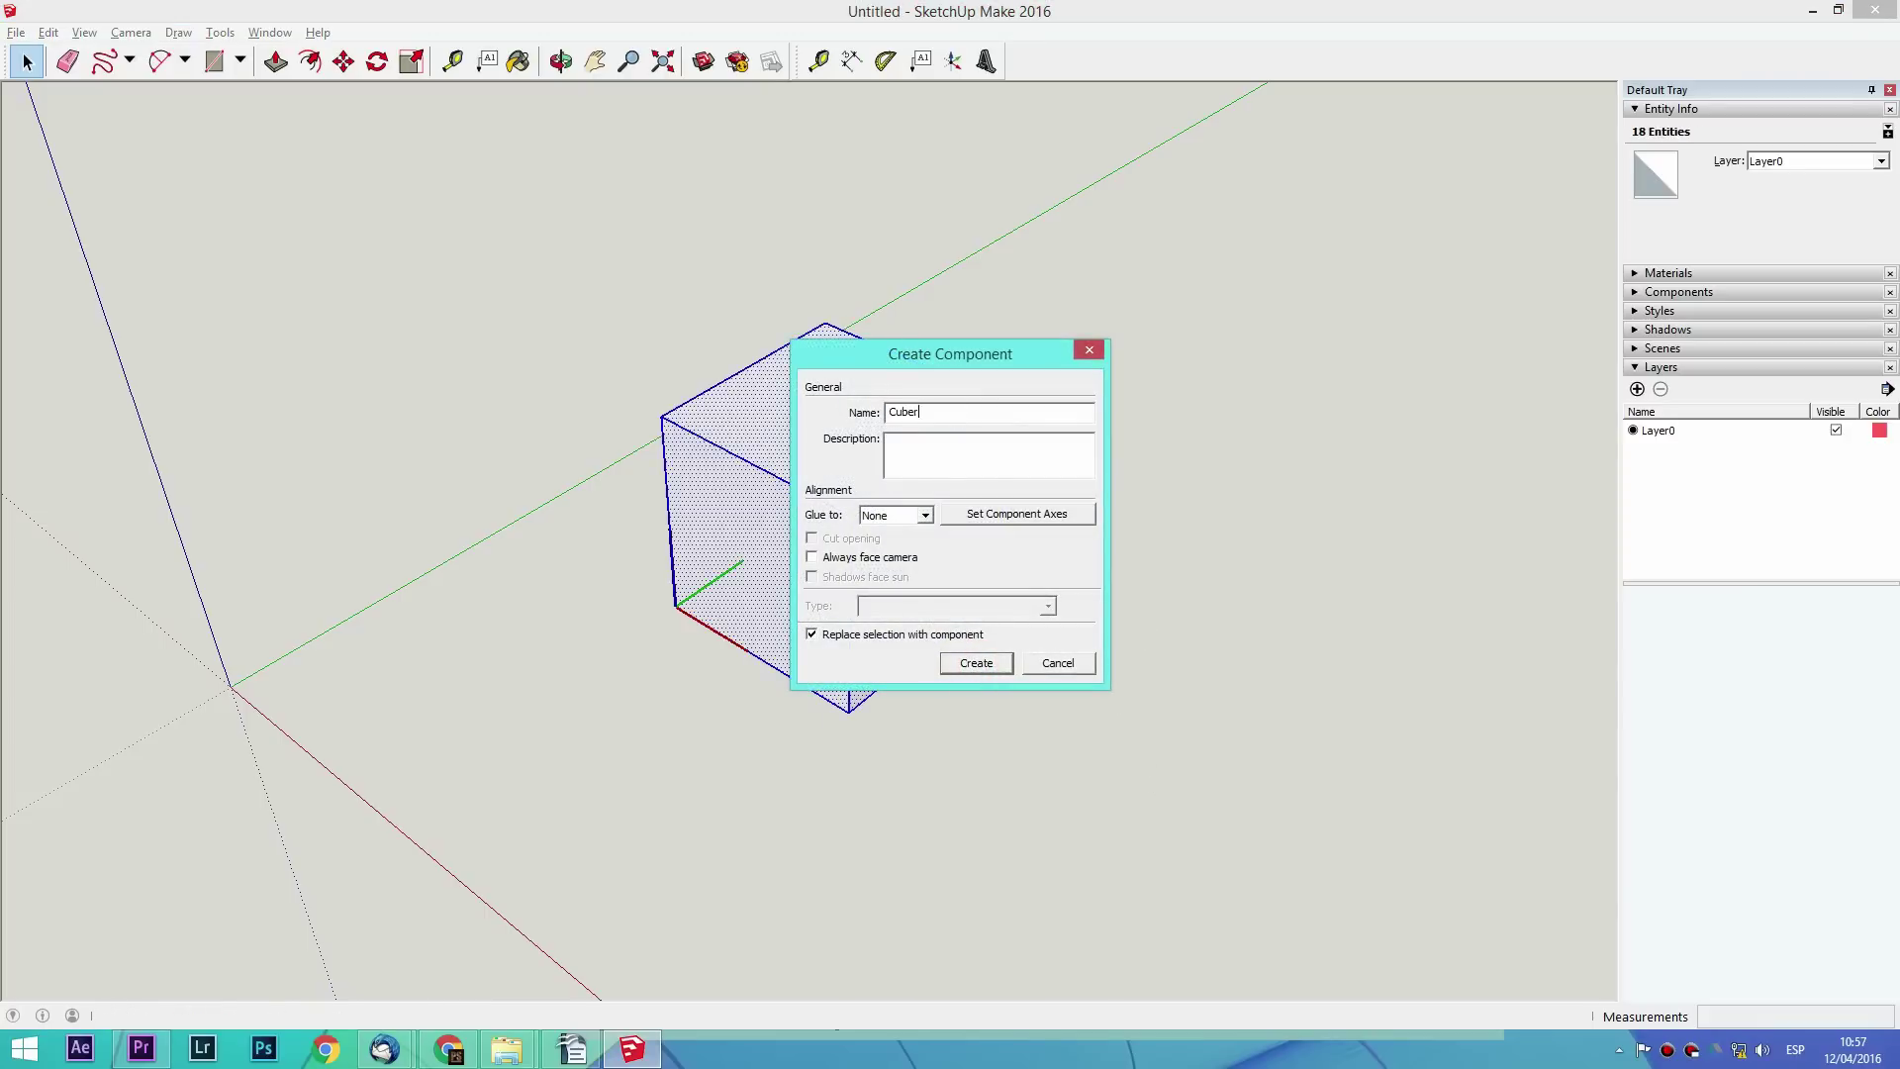
left_click(974, 662)
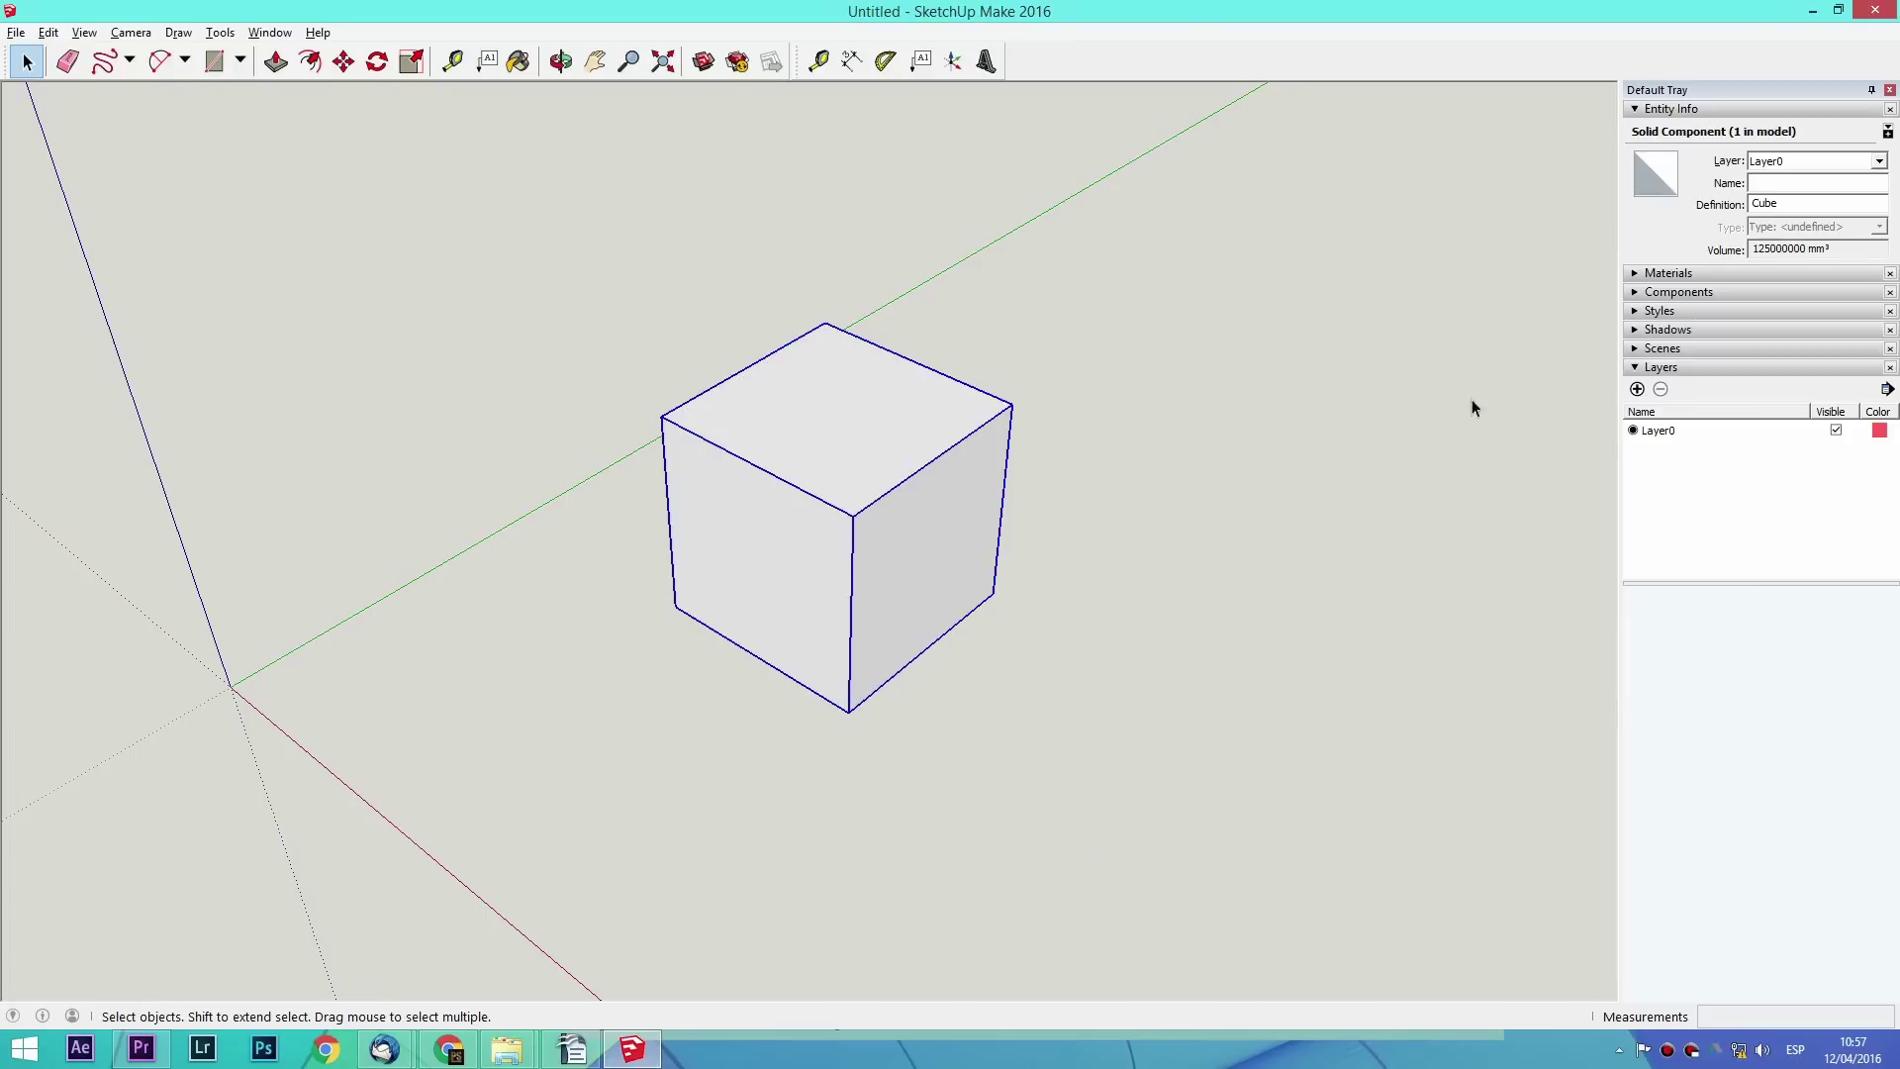
Create a Cubes layer, assign the cube to it, and toggle its visibility off and on
left_click(1637, 390)
type("Cubes")
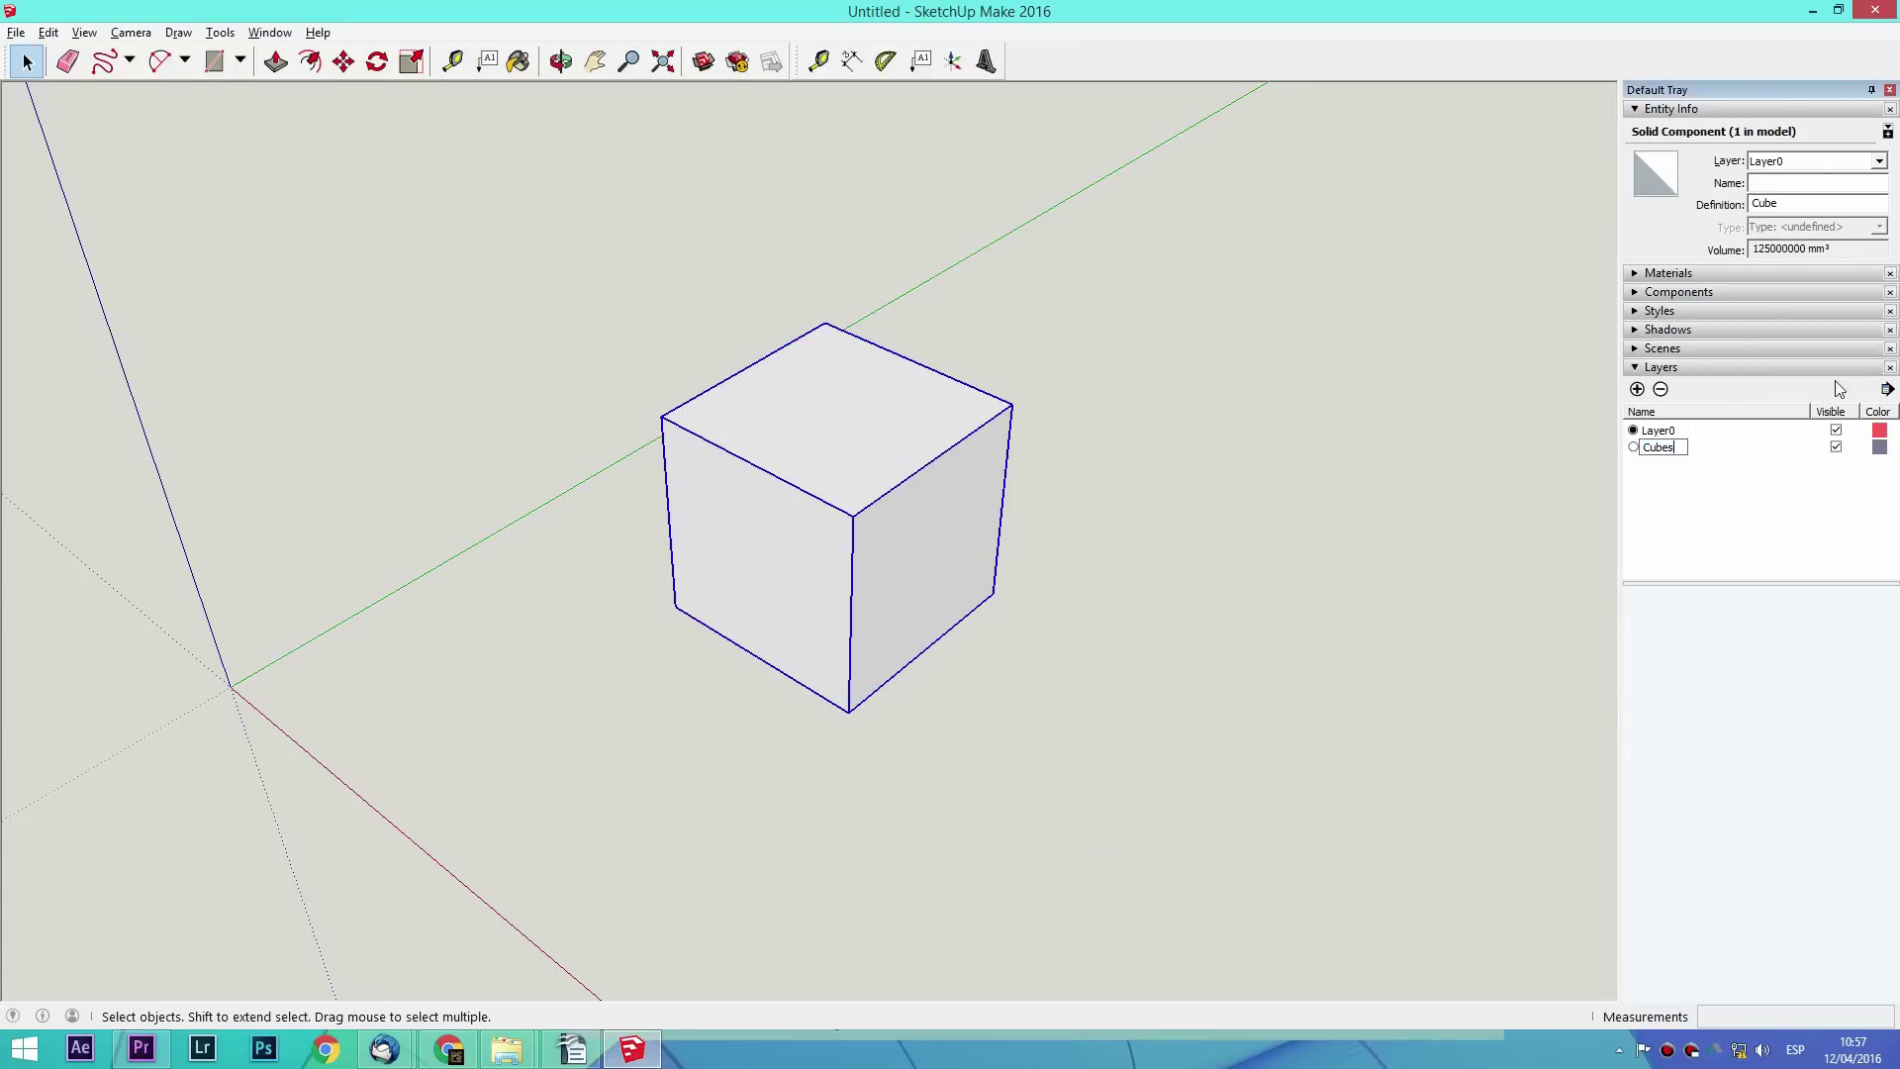
key("Return")
left_click(1820, 162)
left_click(1765, 192)
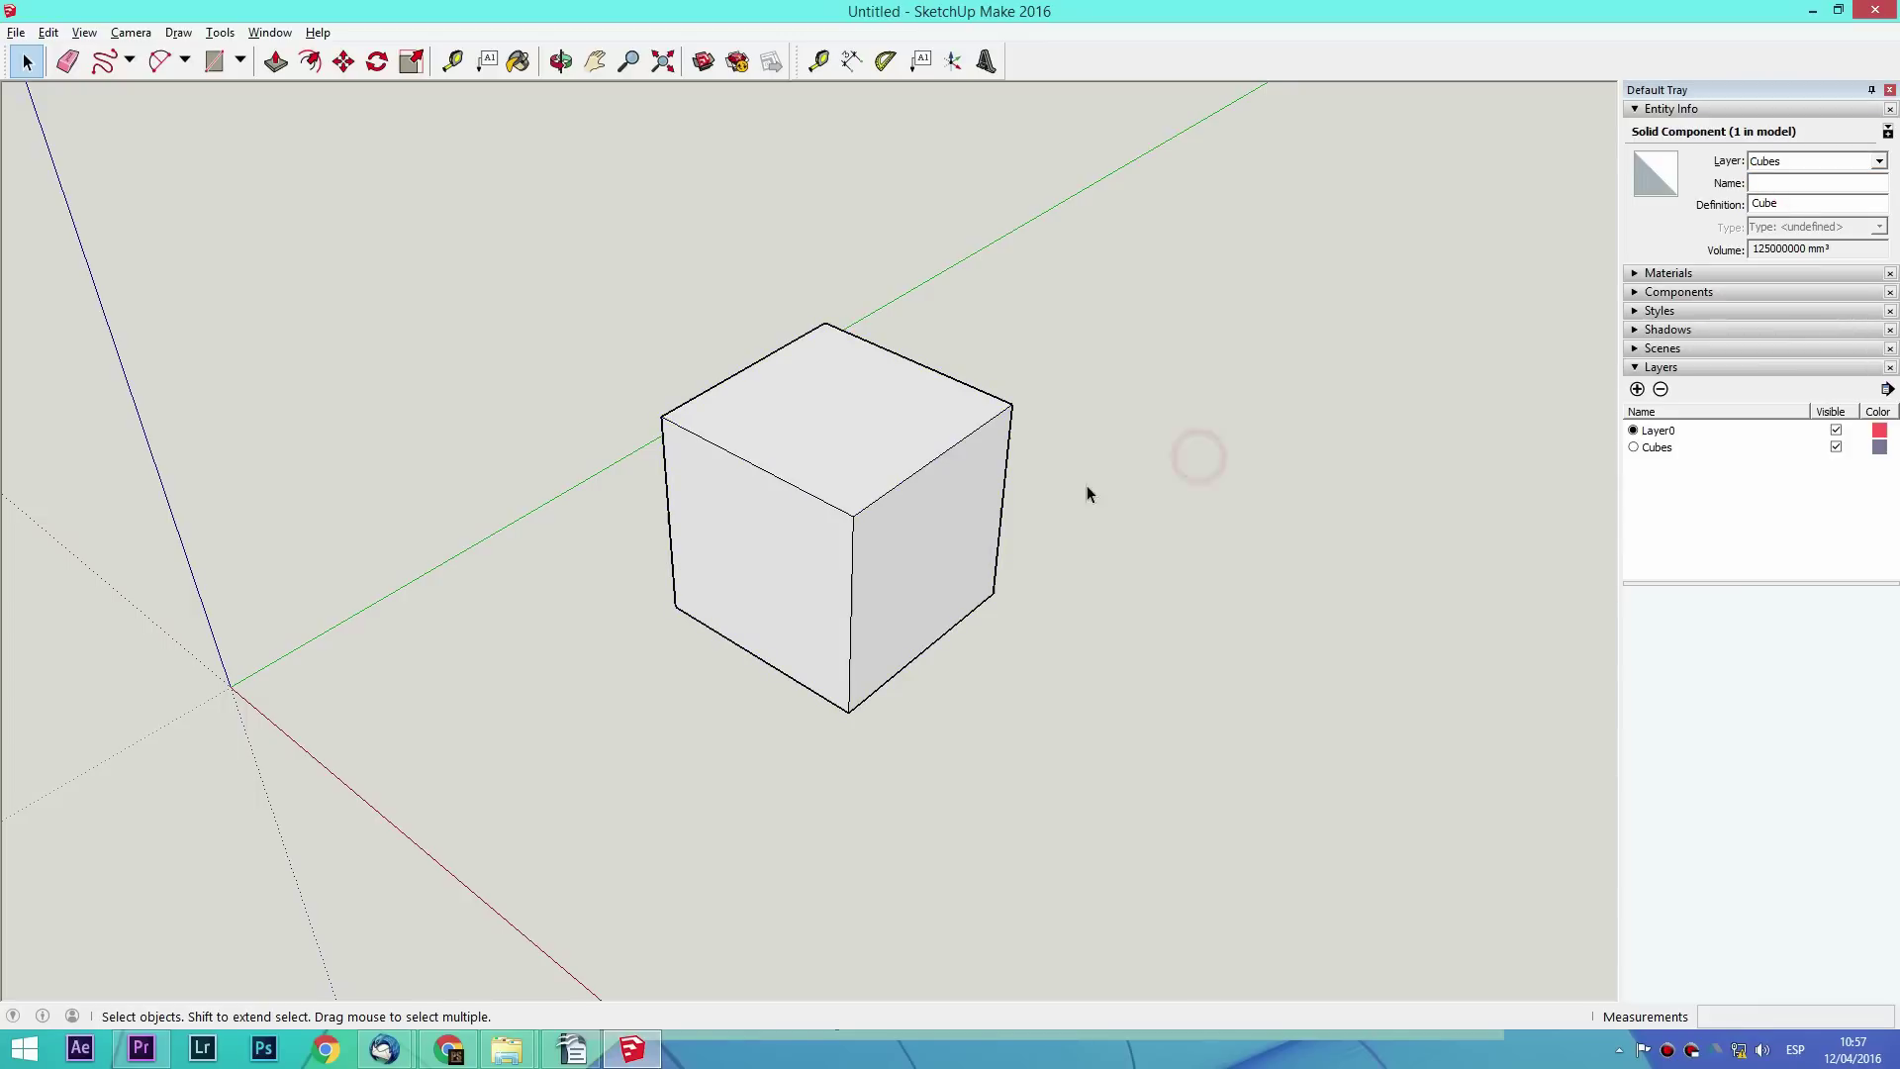
left_click(1835, 447)
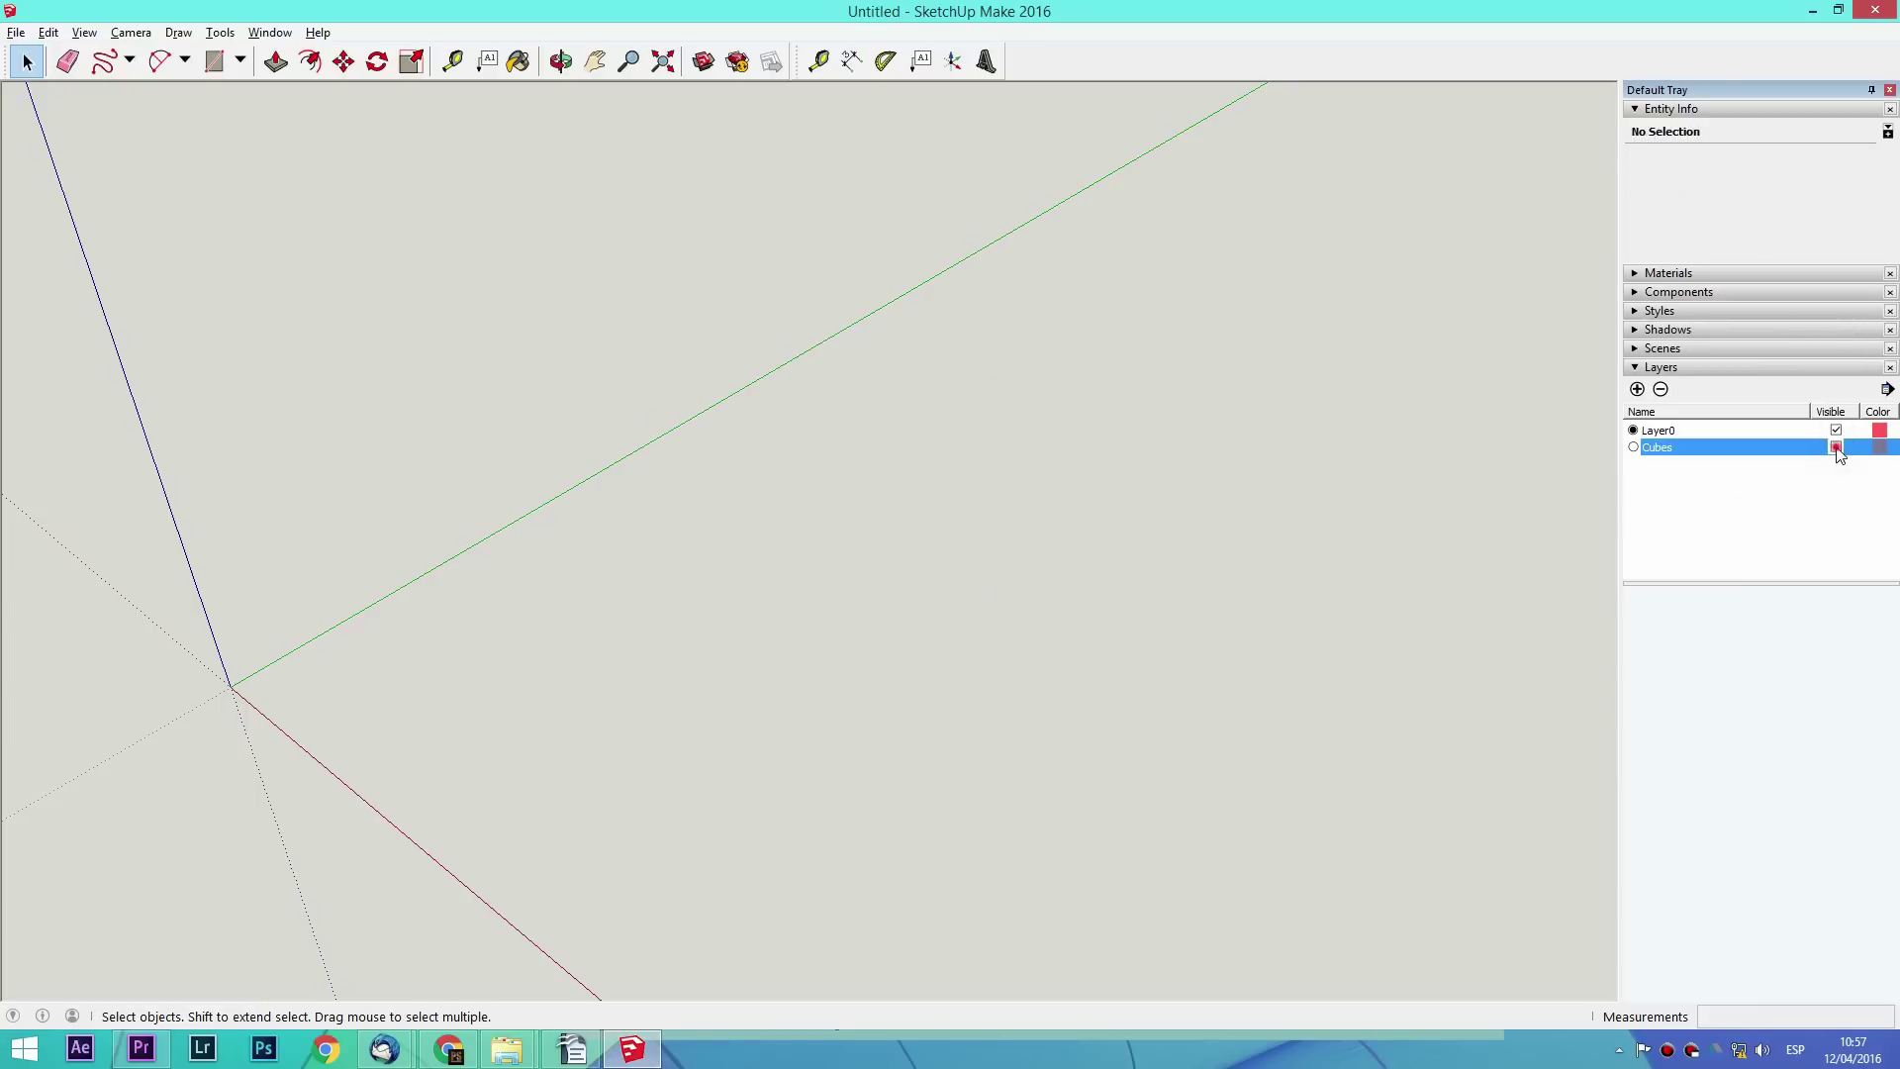
left_click(1836, 446)
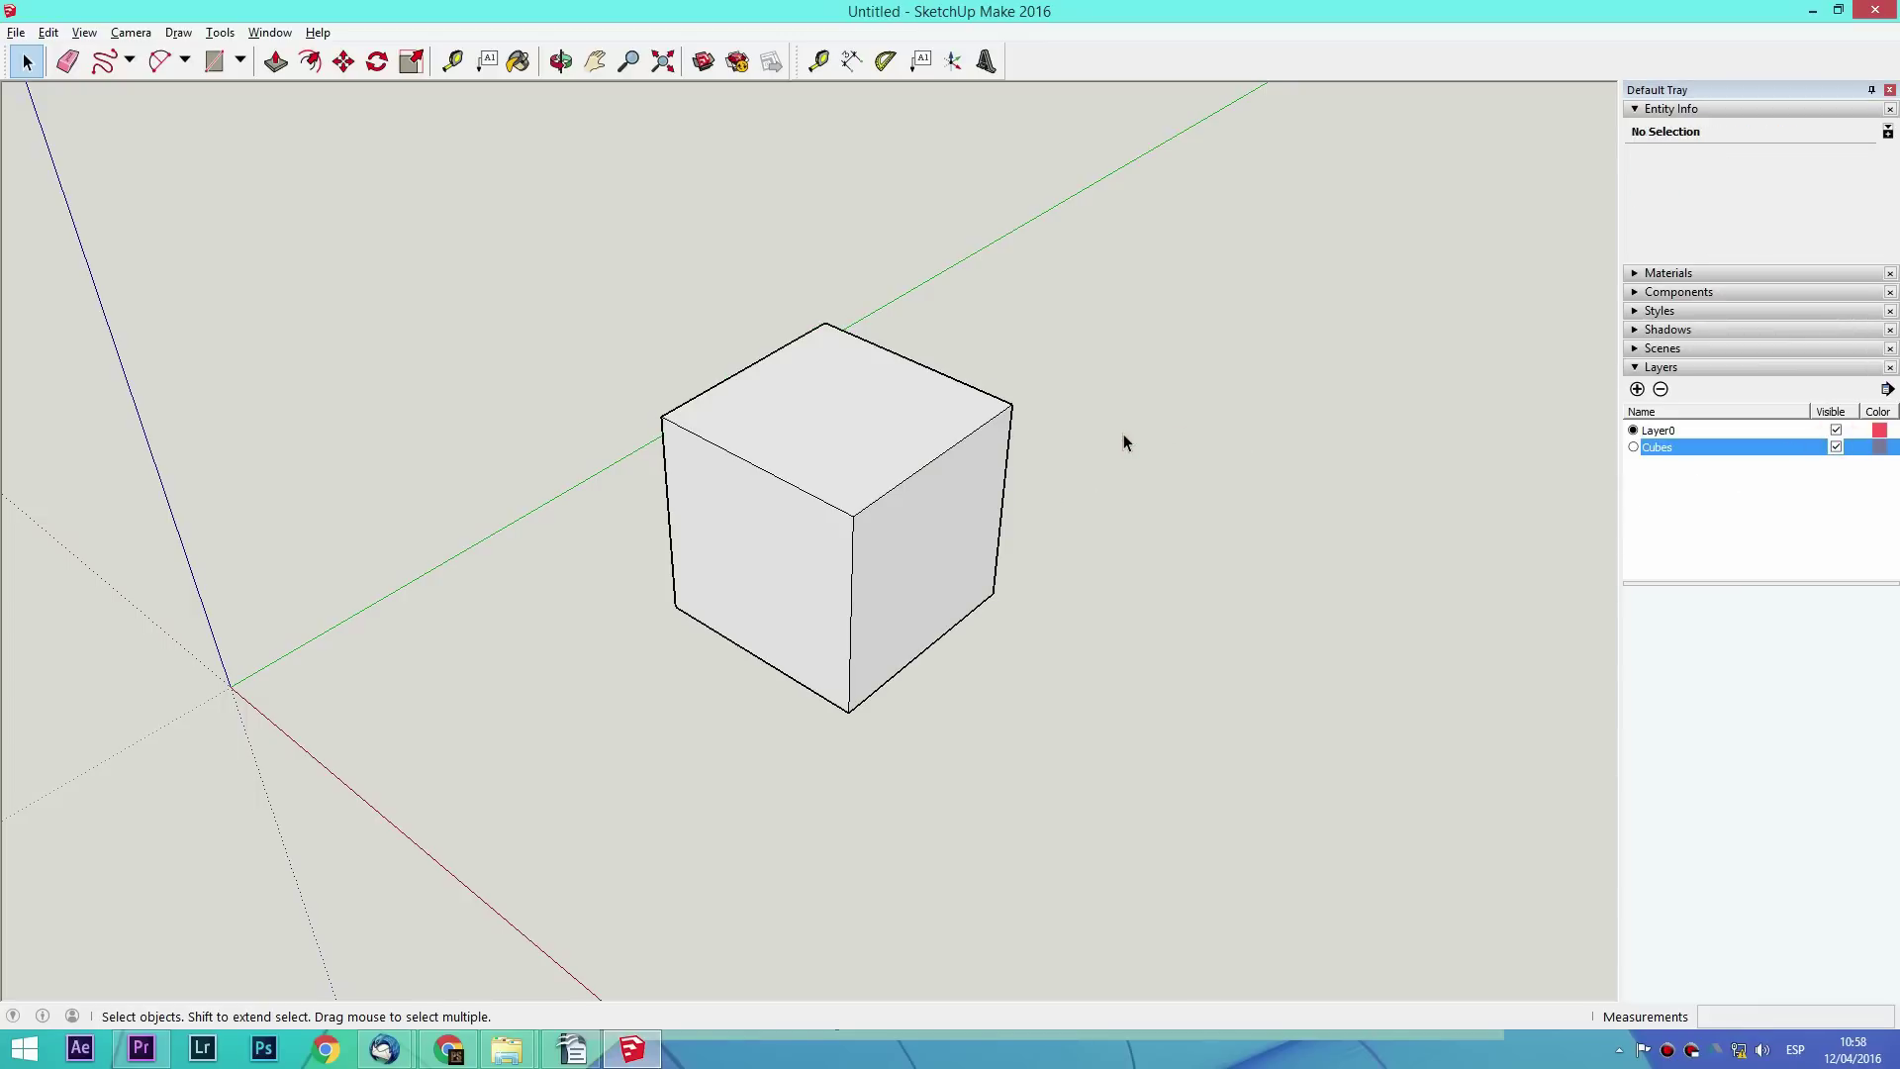
scroll(989, 437, "down", 3)
Copy the cube four times along the green axis to form a row of five
mouse_move(989, 437)
middle_mouse_down()
mouse_move(781, 572)
mouse_move(801, 539)
middle_mouse_up()
left_click(347, 69)
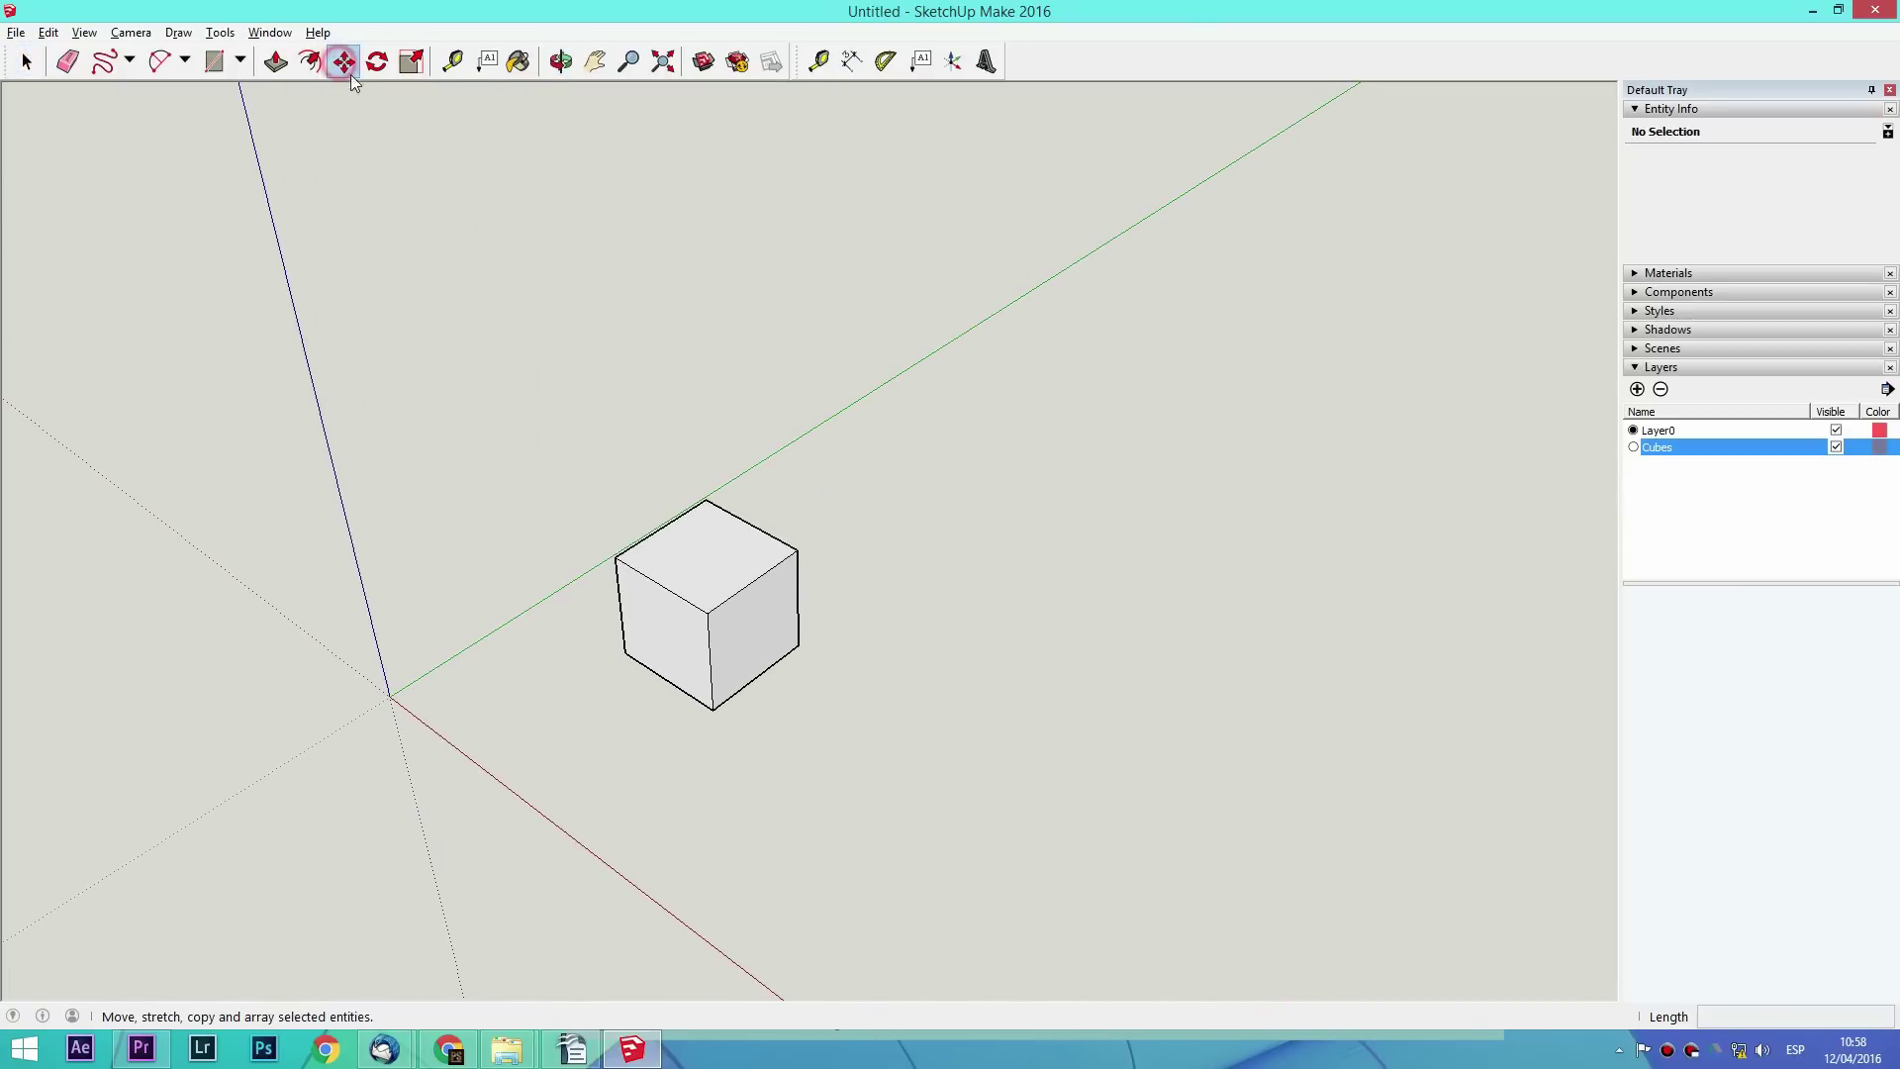
left_click(749, 630)
key("ctrl")
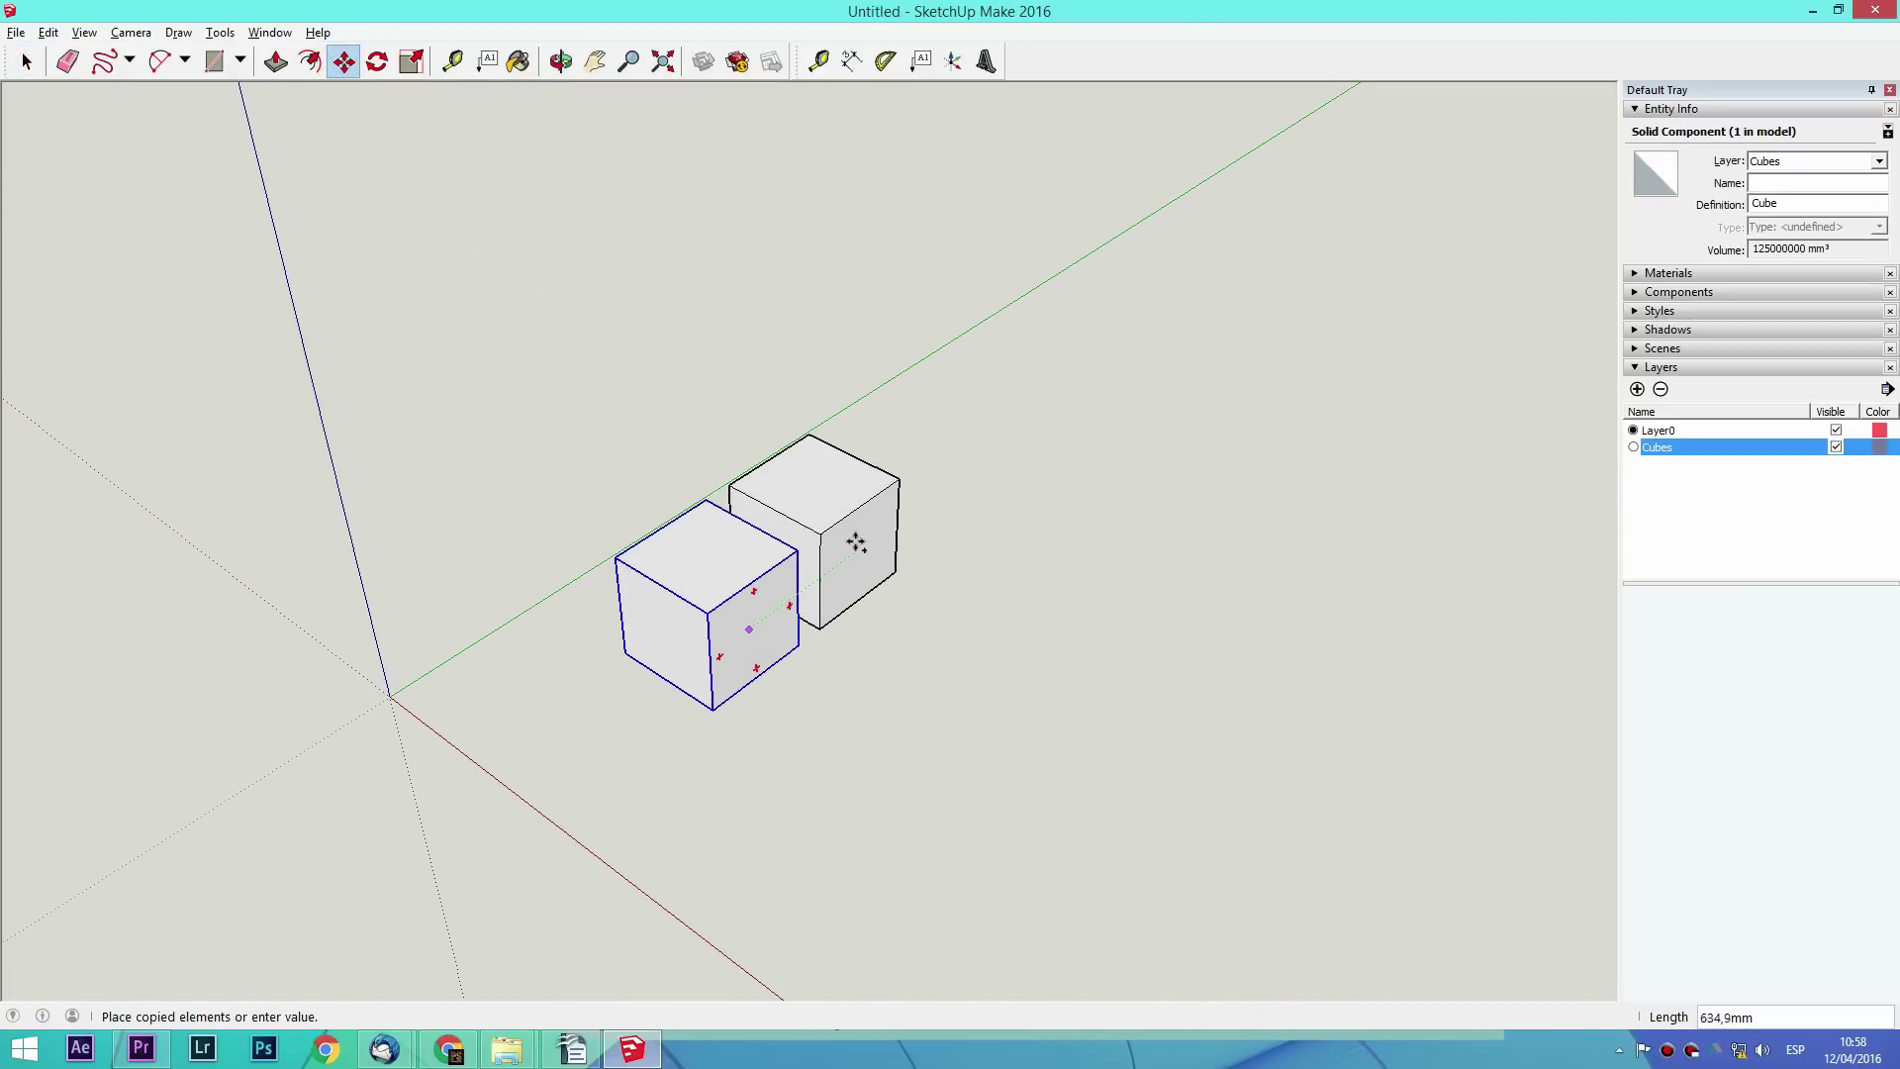
left_click(870, 531)
key("ctrl")
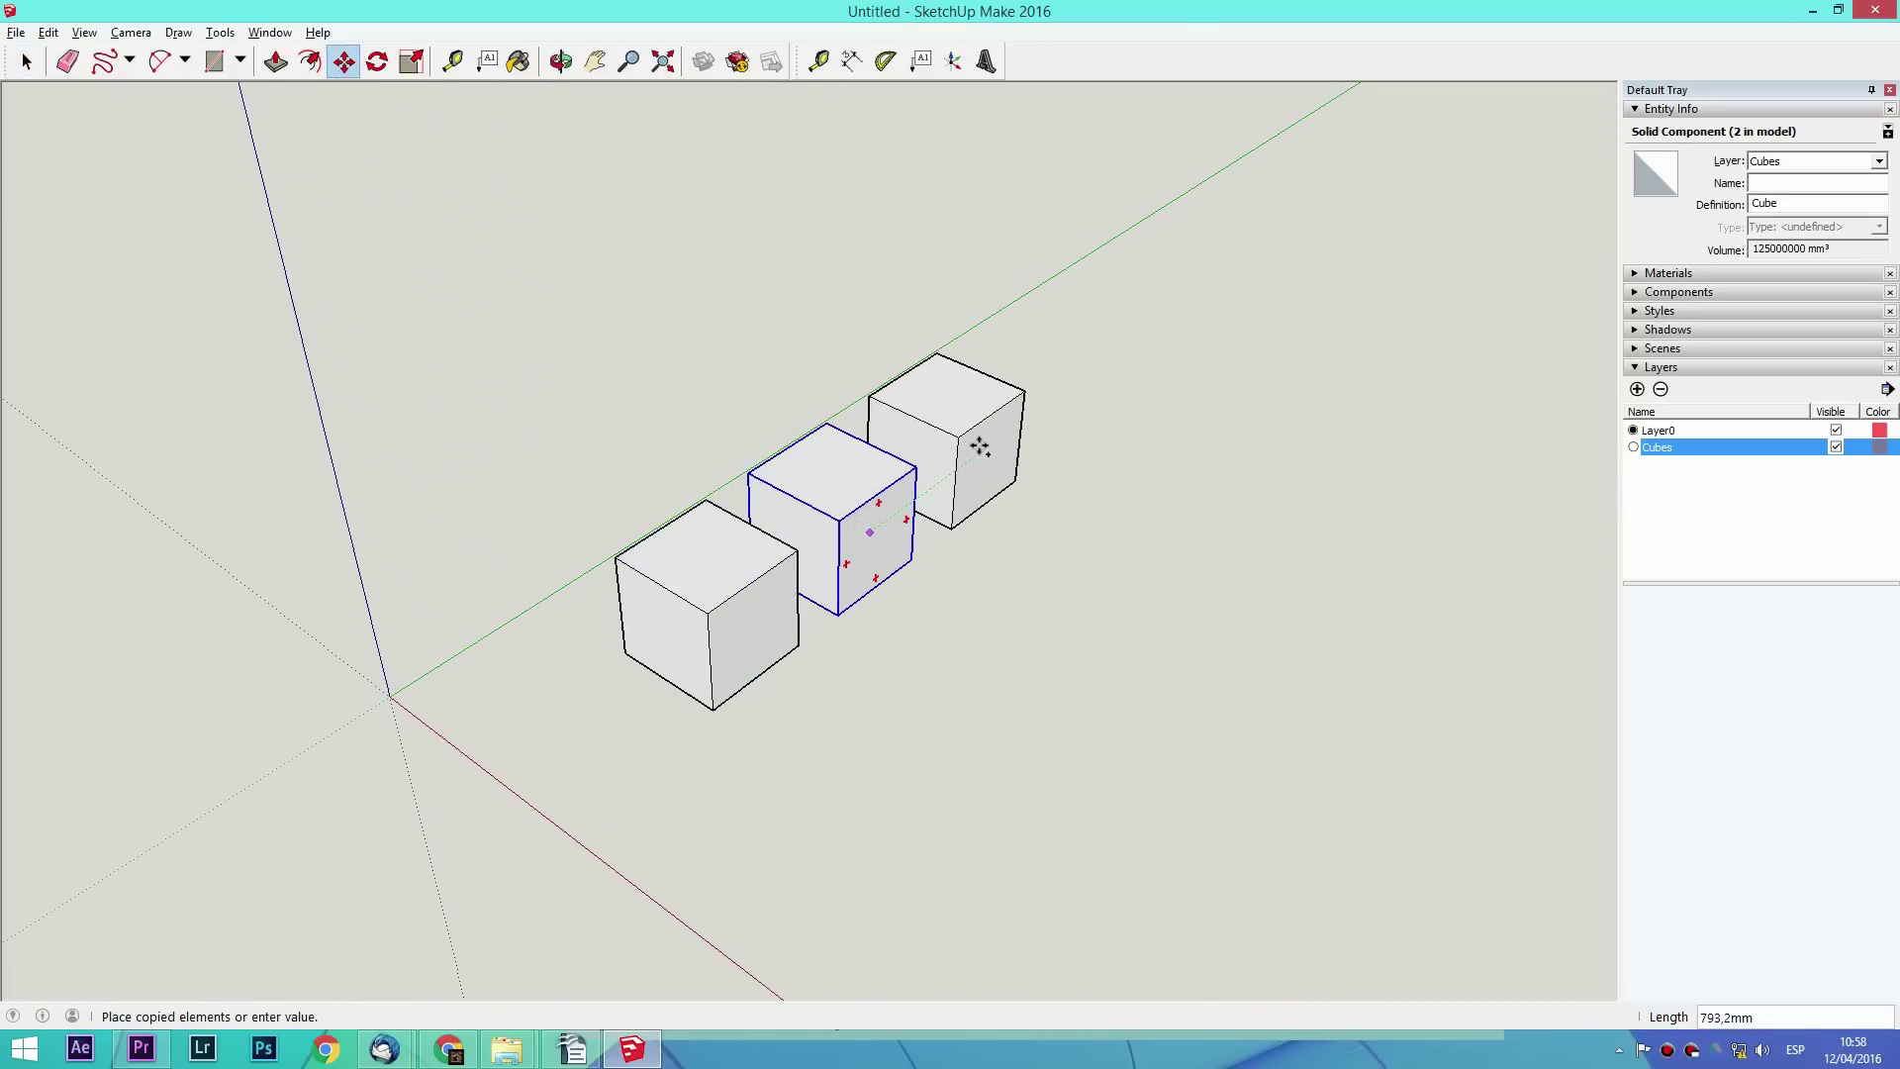
left_click(980, 447)
key("ctrl")
left_click(1082, 376)
left_click(1083, 375)
key("ctrl")
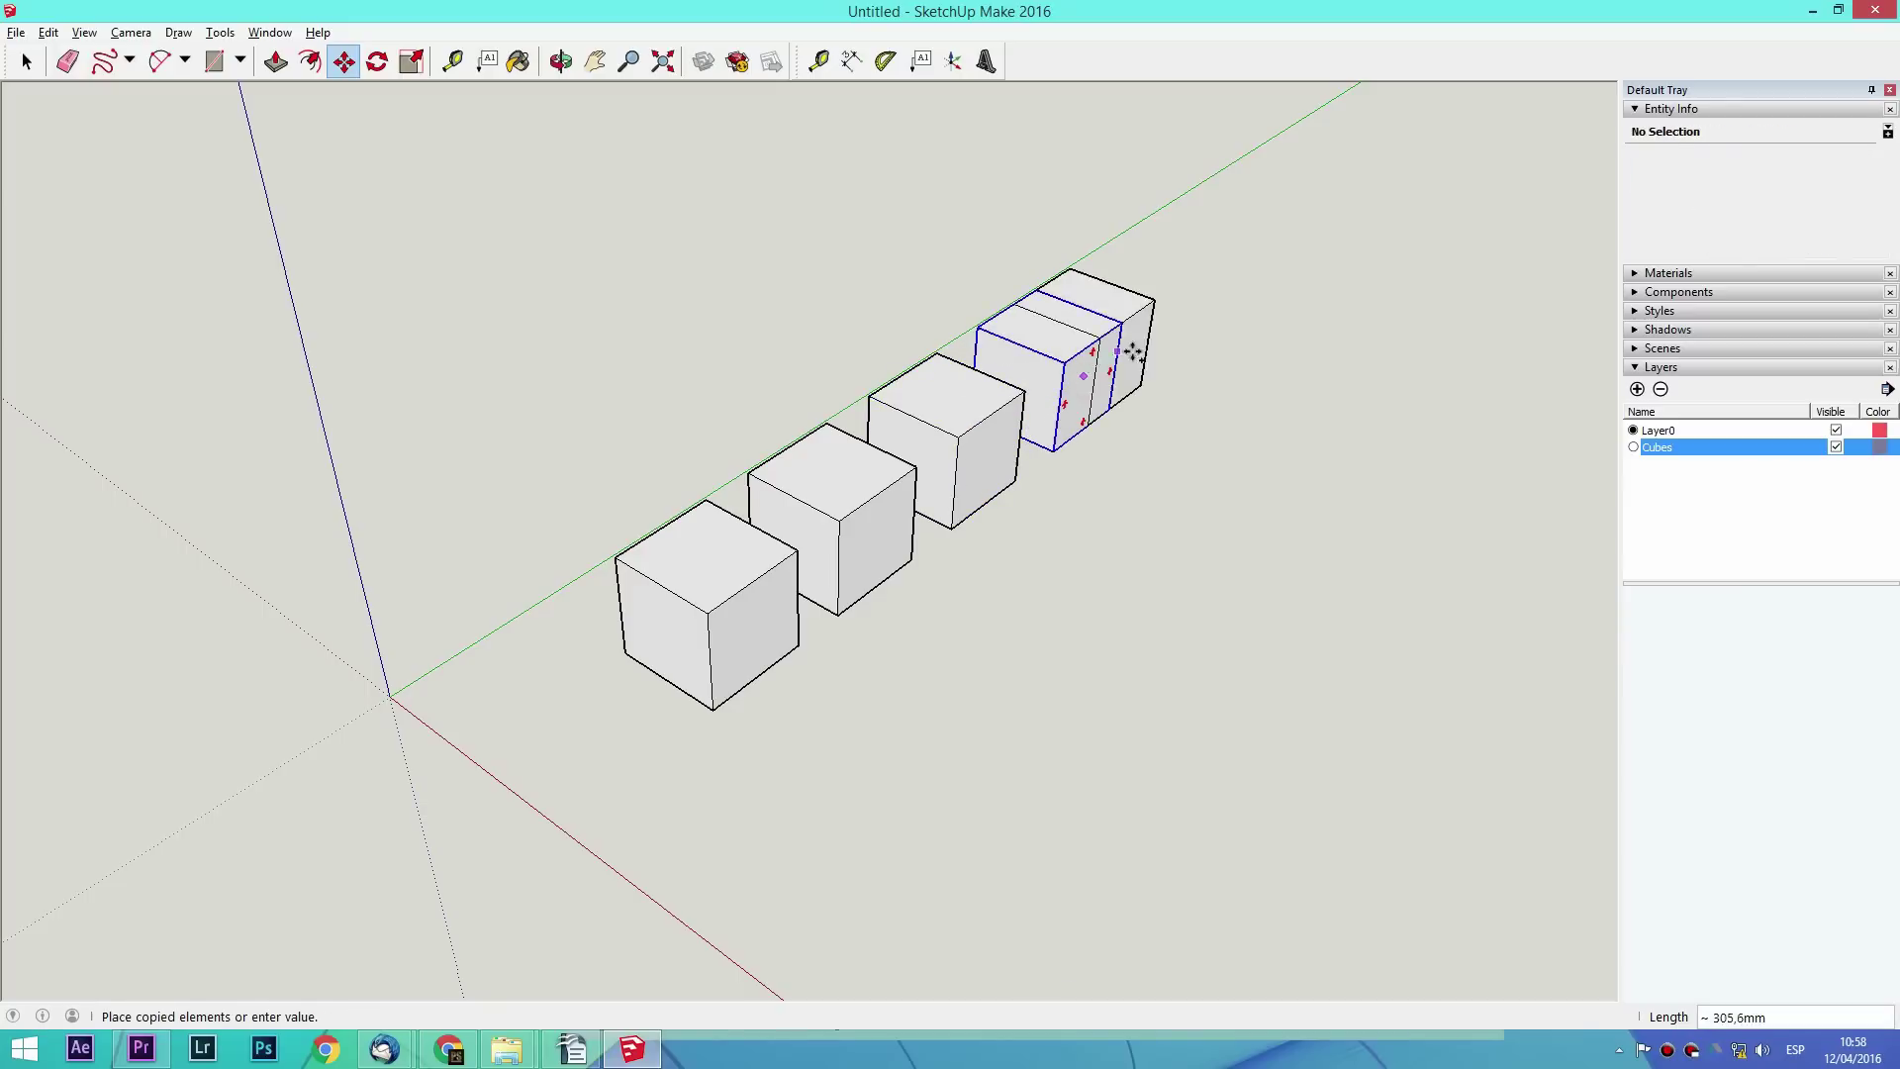
left_click(1185, 311)
key("Escape")
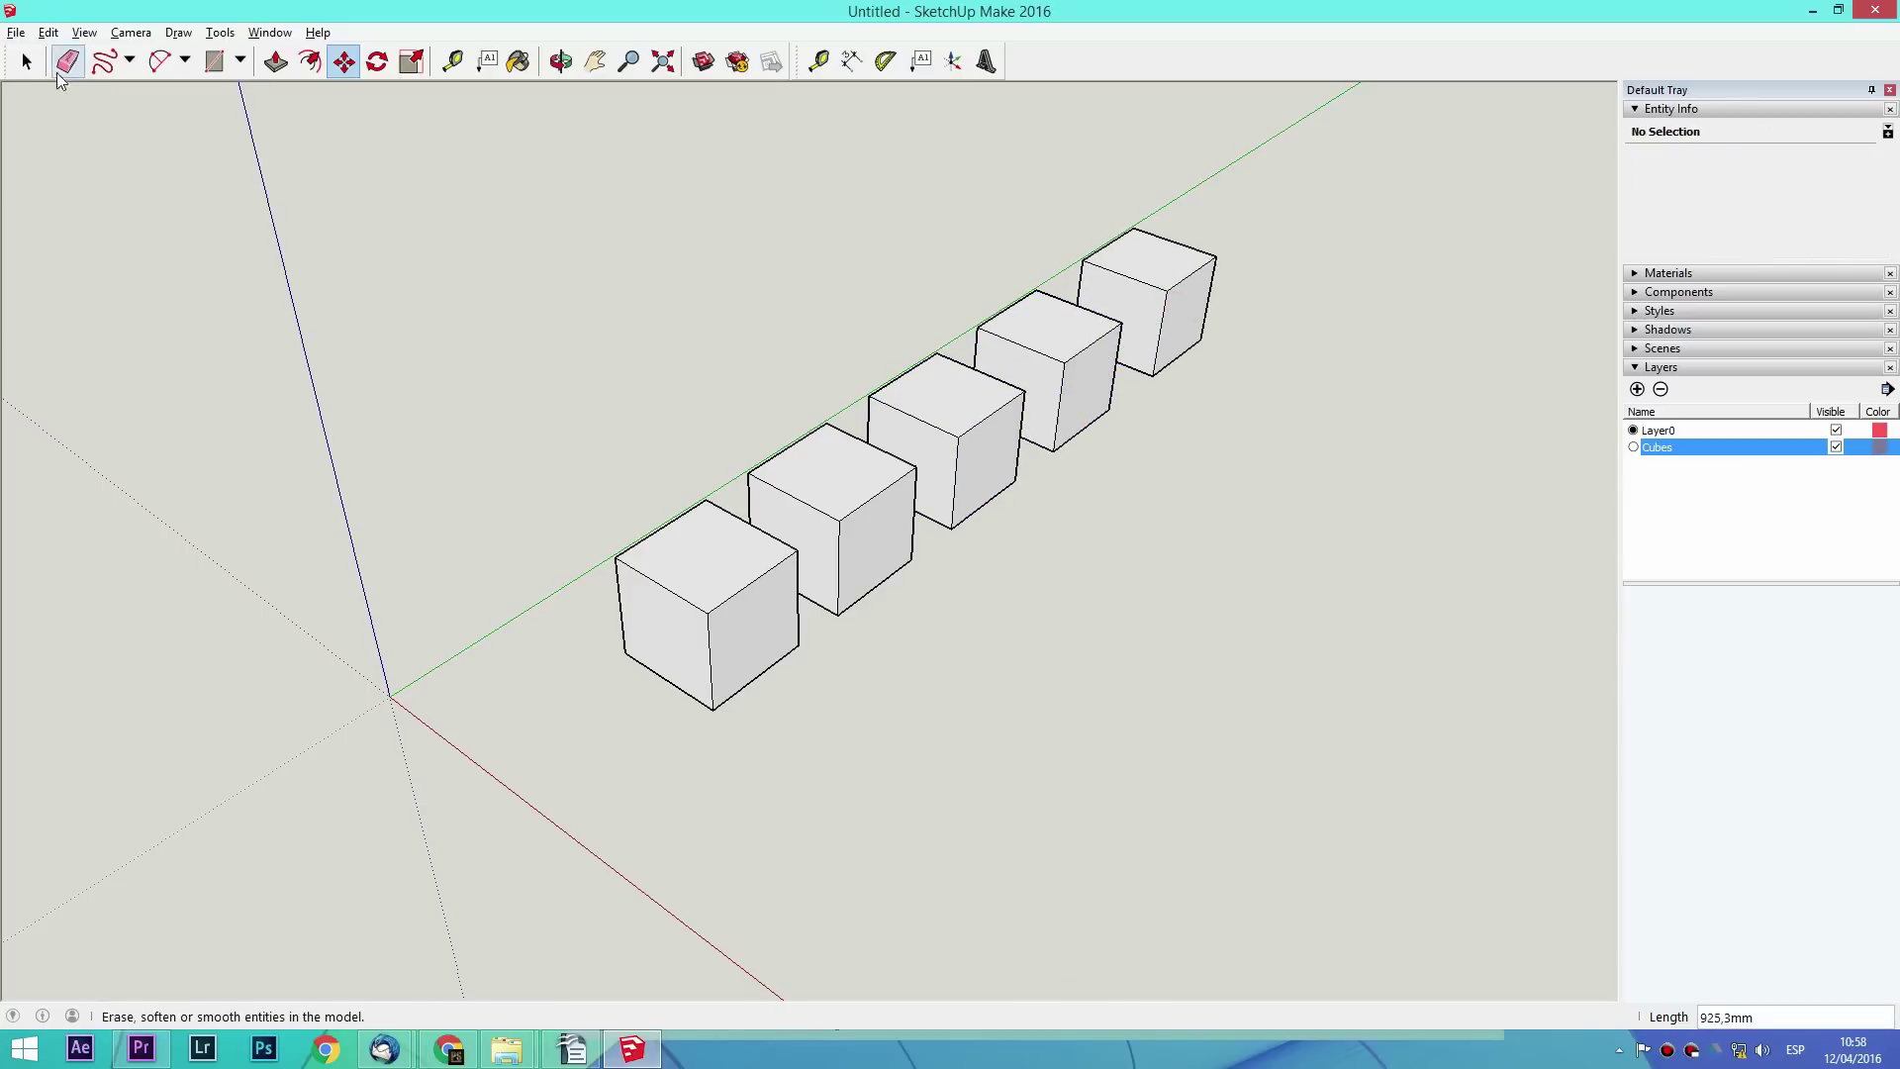
key("space")
Try raising the front cube's top face in edit mode, then undo the change affecting every cube
double_click(677, 559)
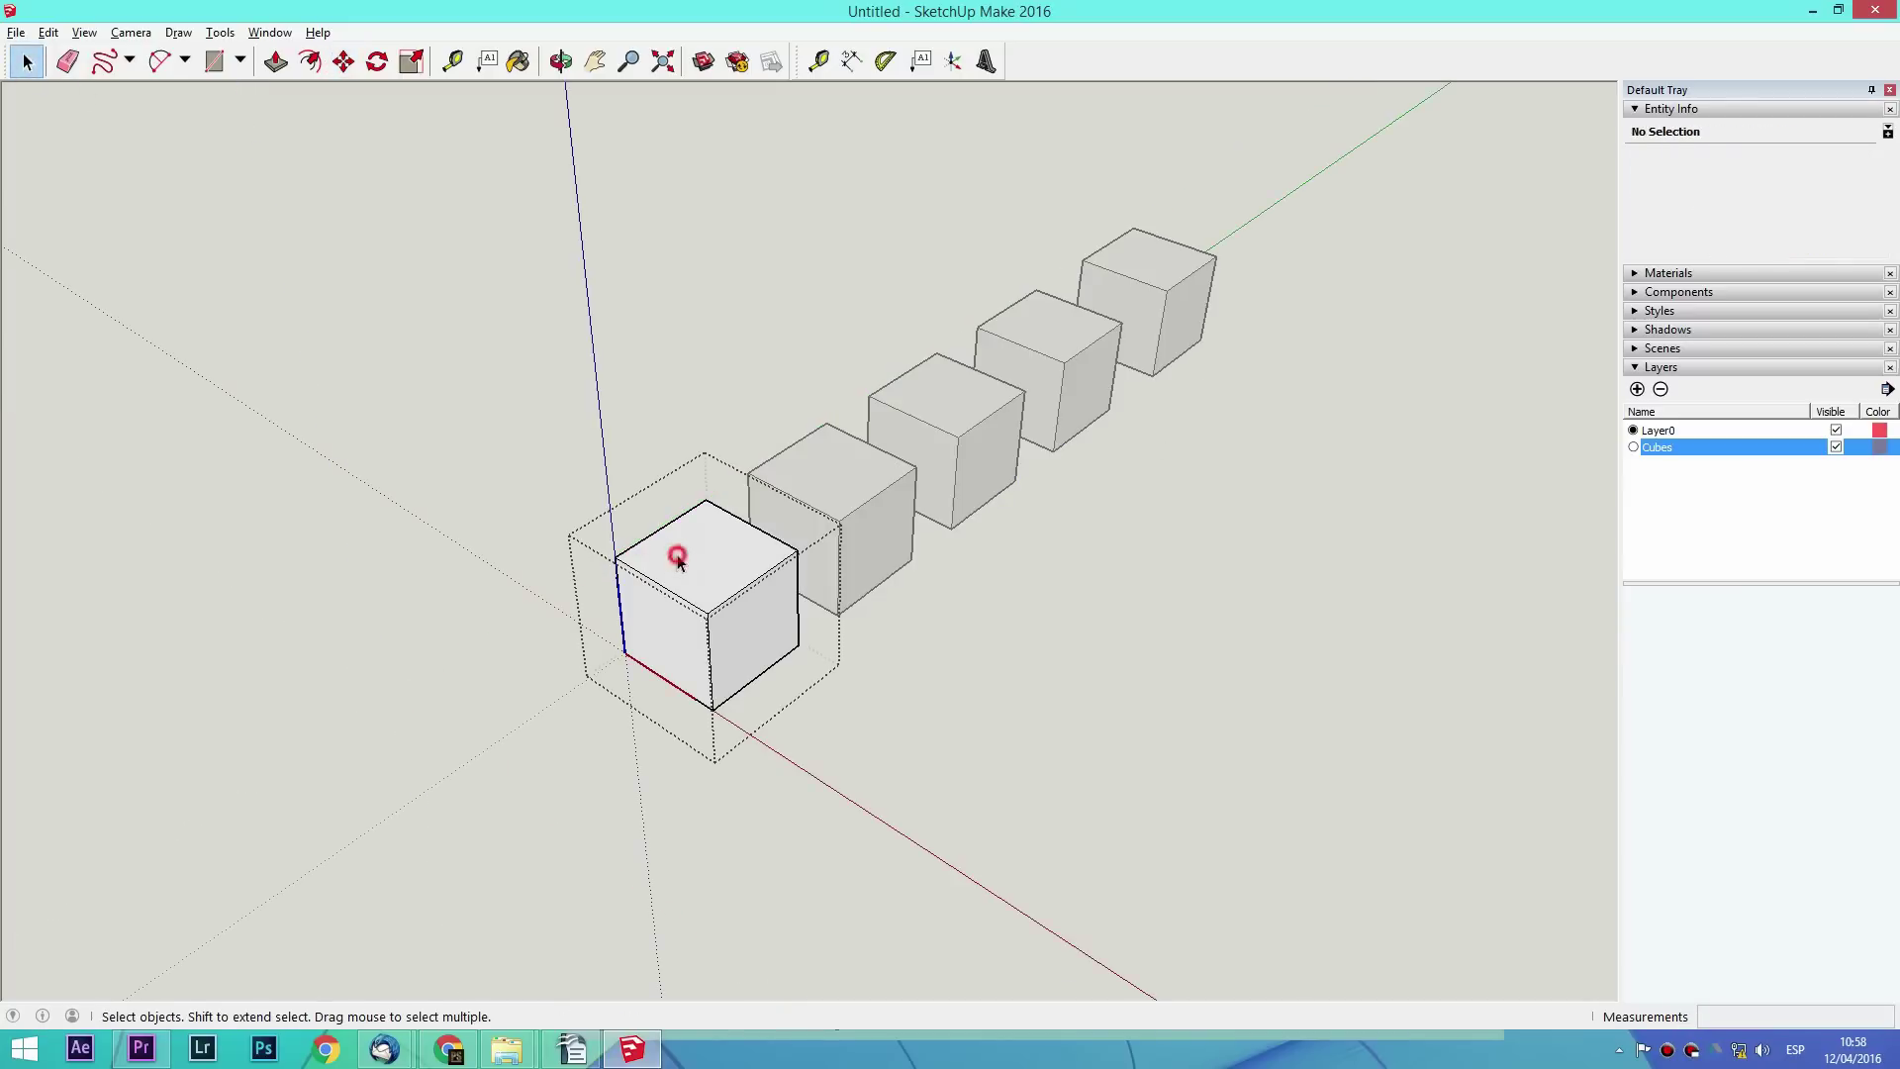
left_click(276, 62)
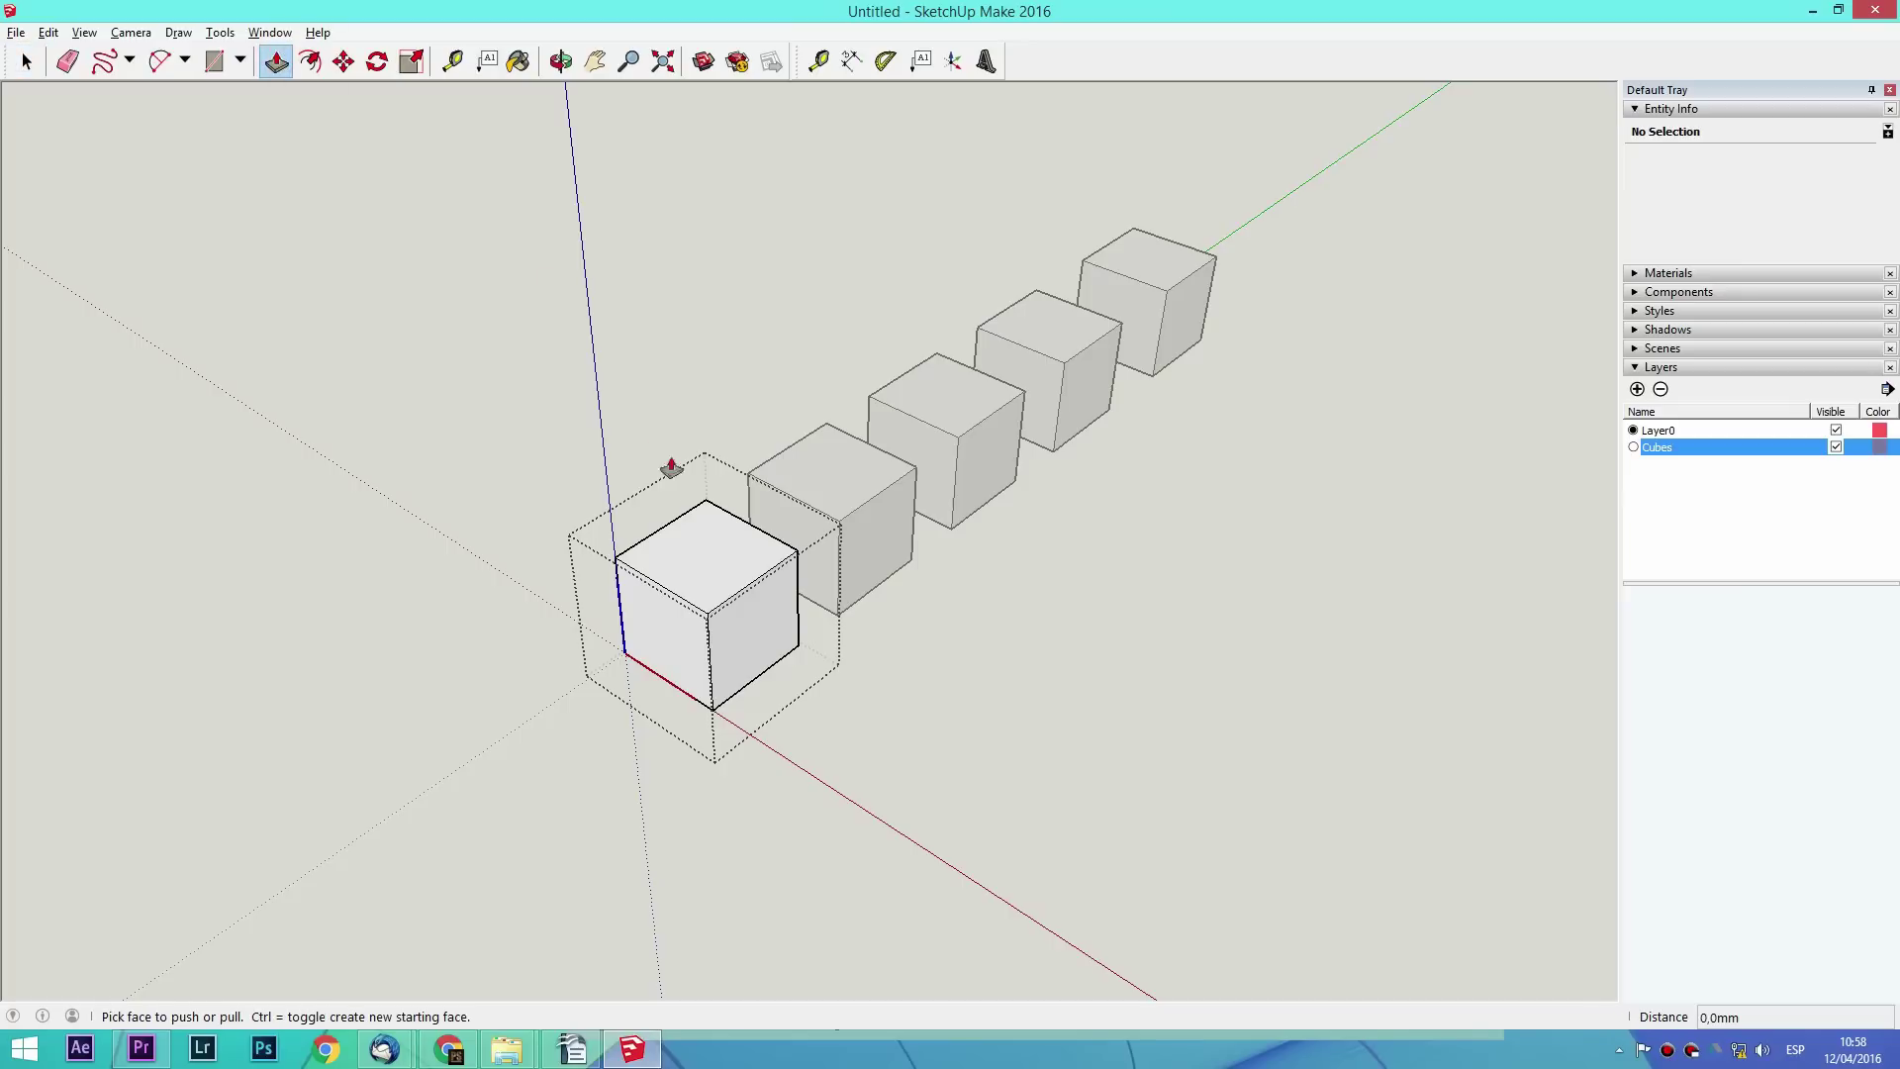
left_click(709, 549)
left_click_drag(709, 549, 697, 506)
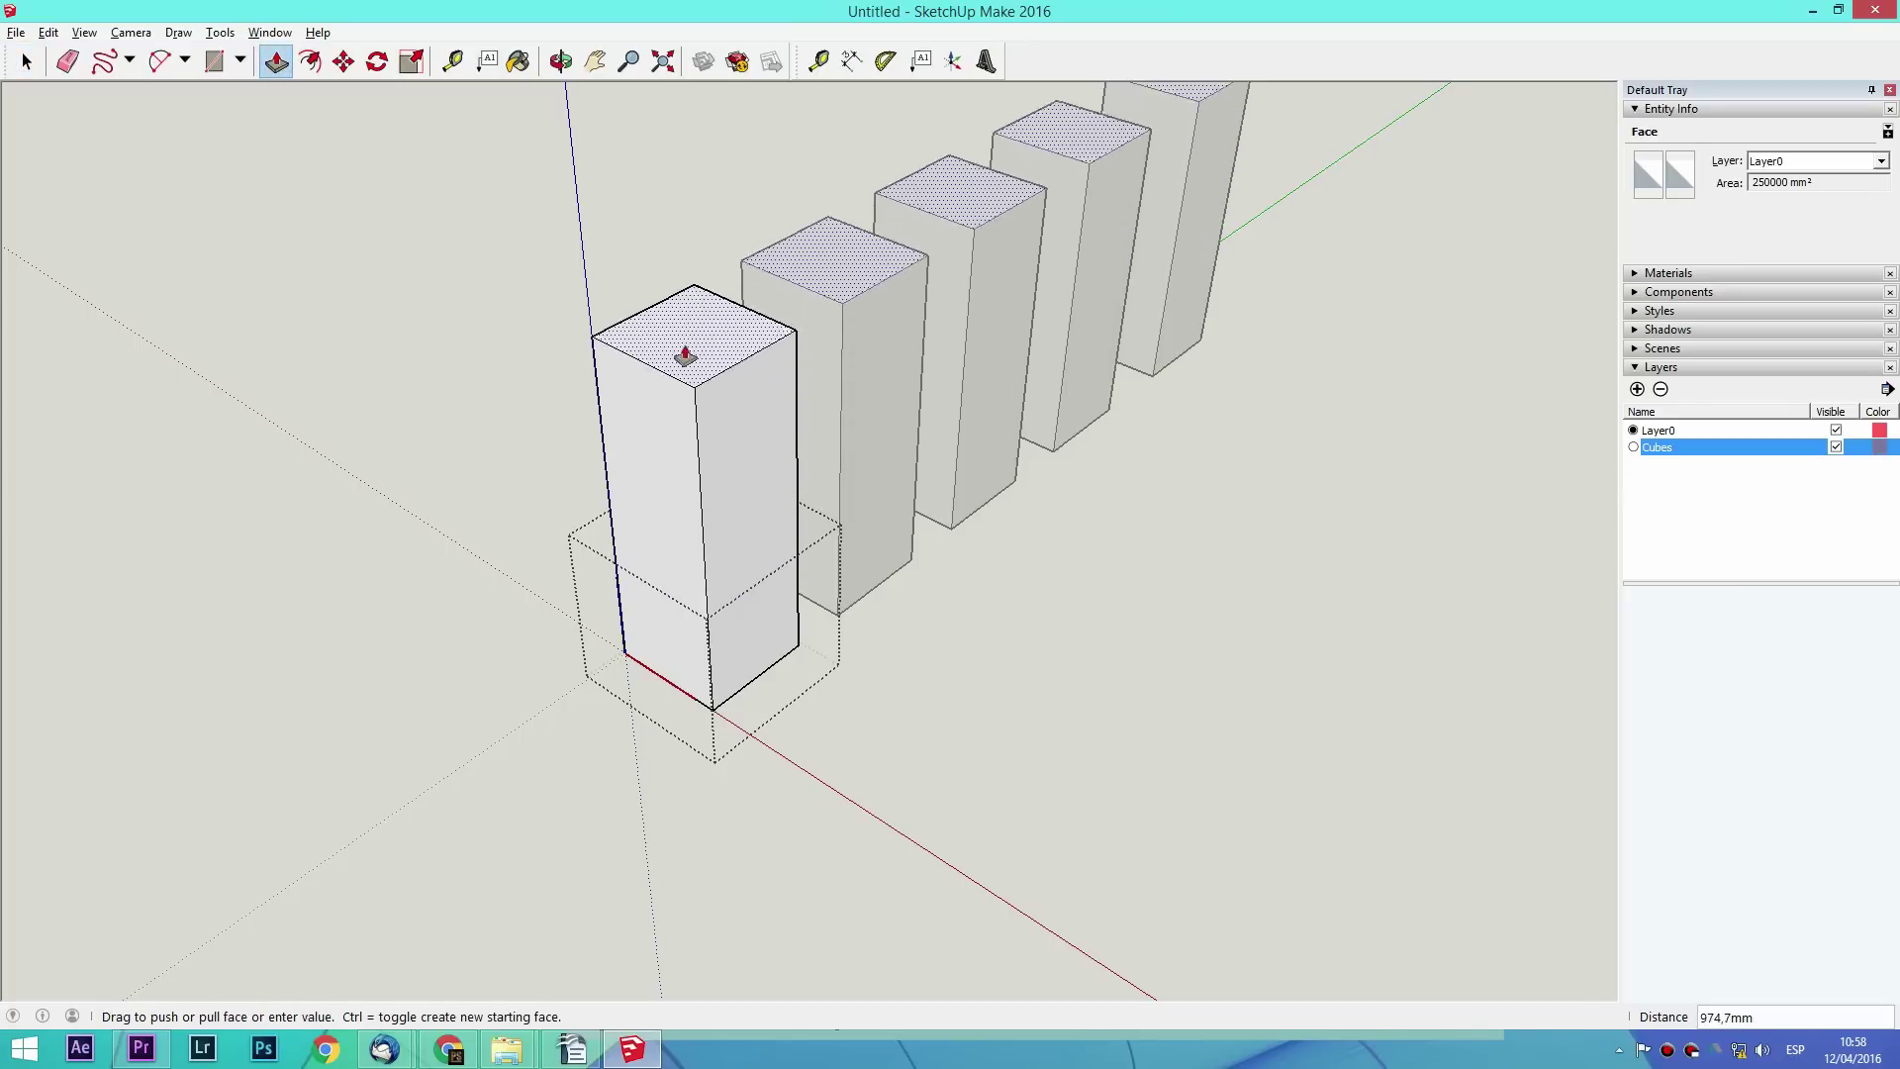
left_click_drag(696, 507, 633, 376)
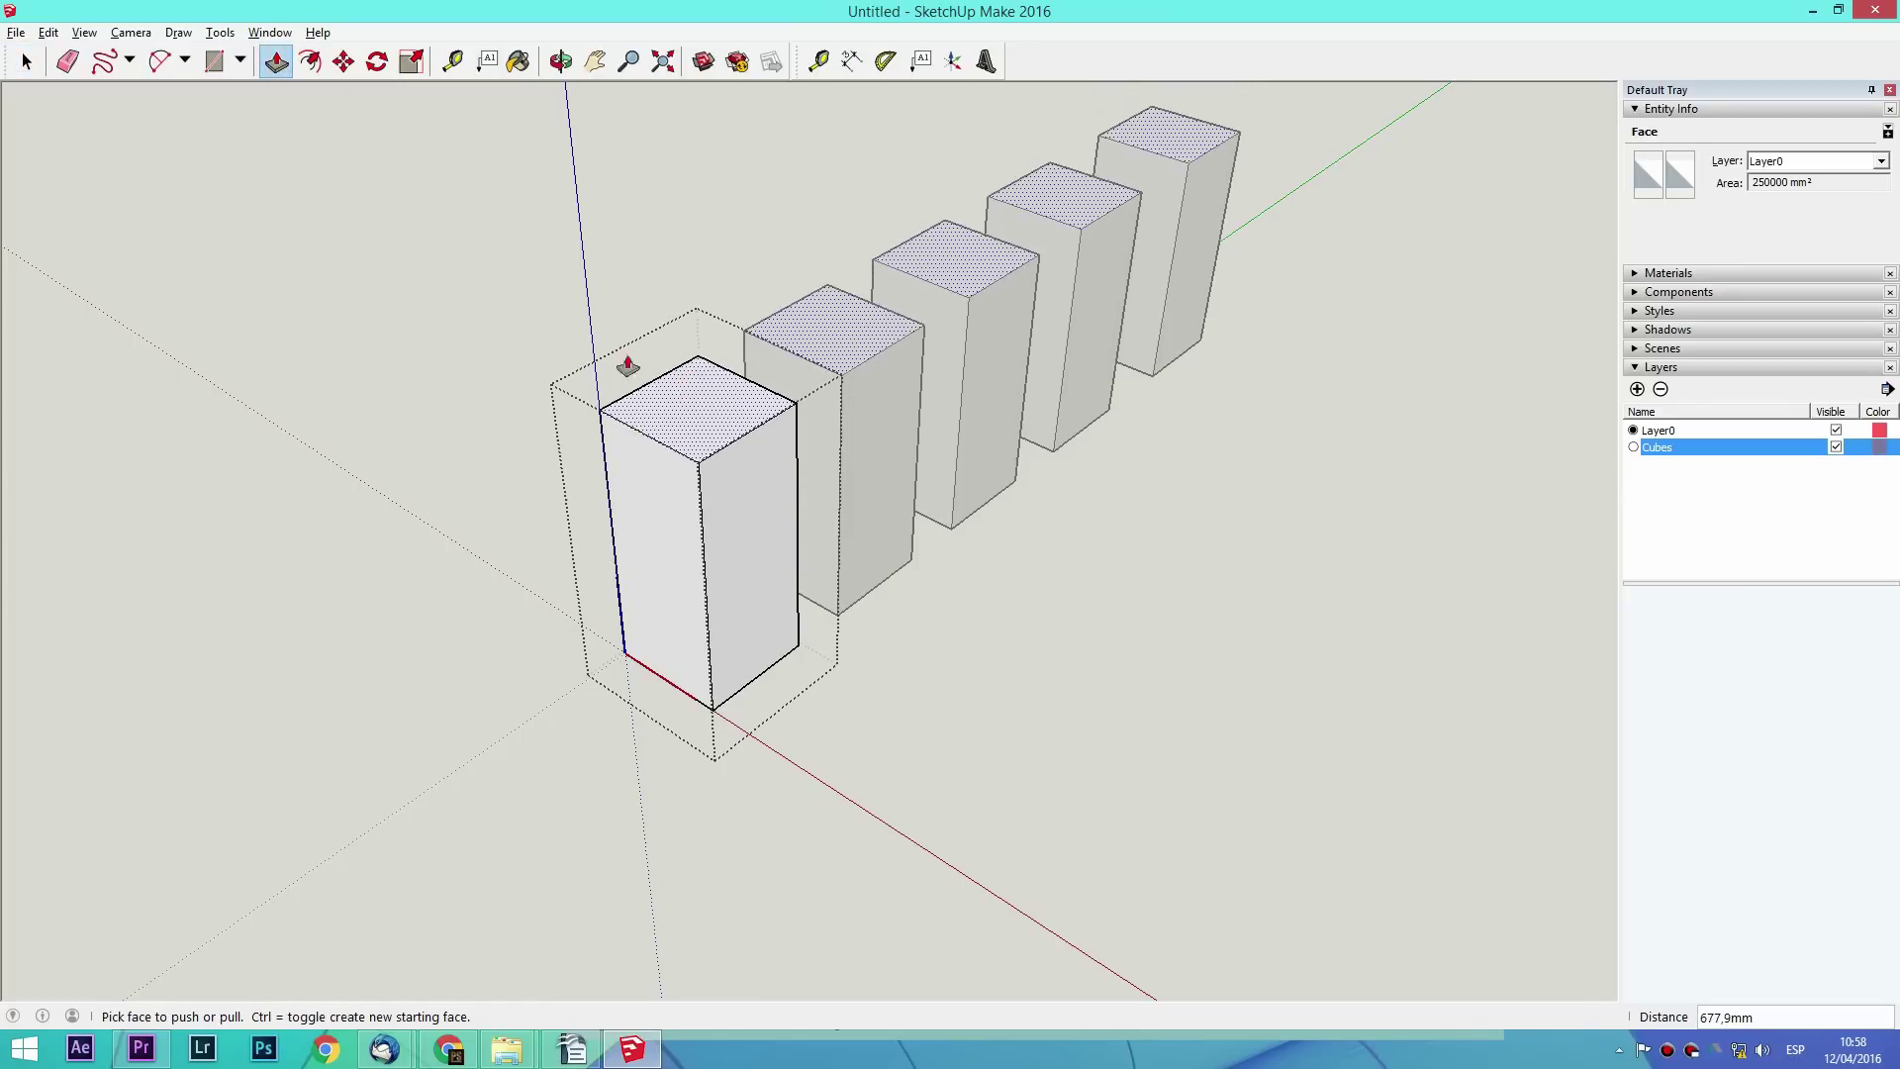
key("space")
left_click(280, 304)
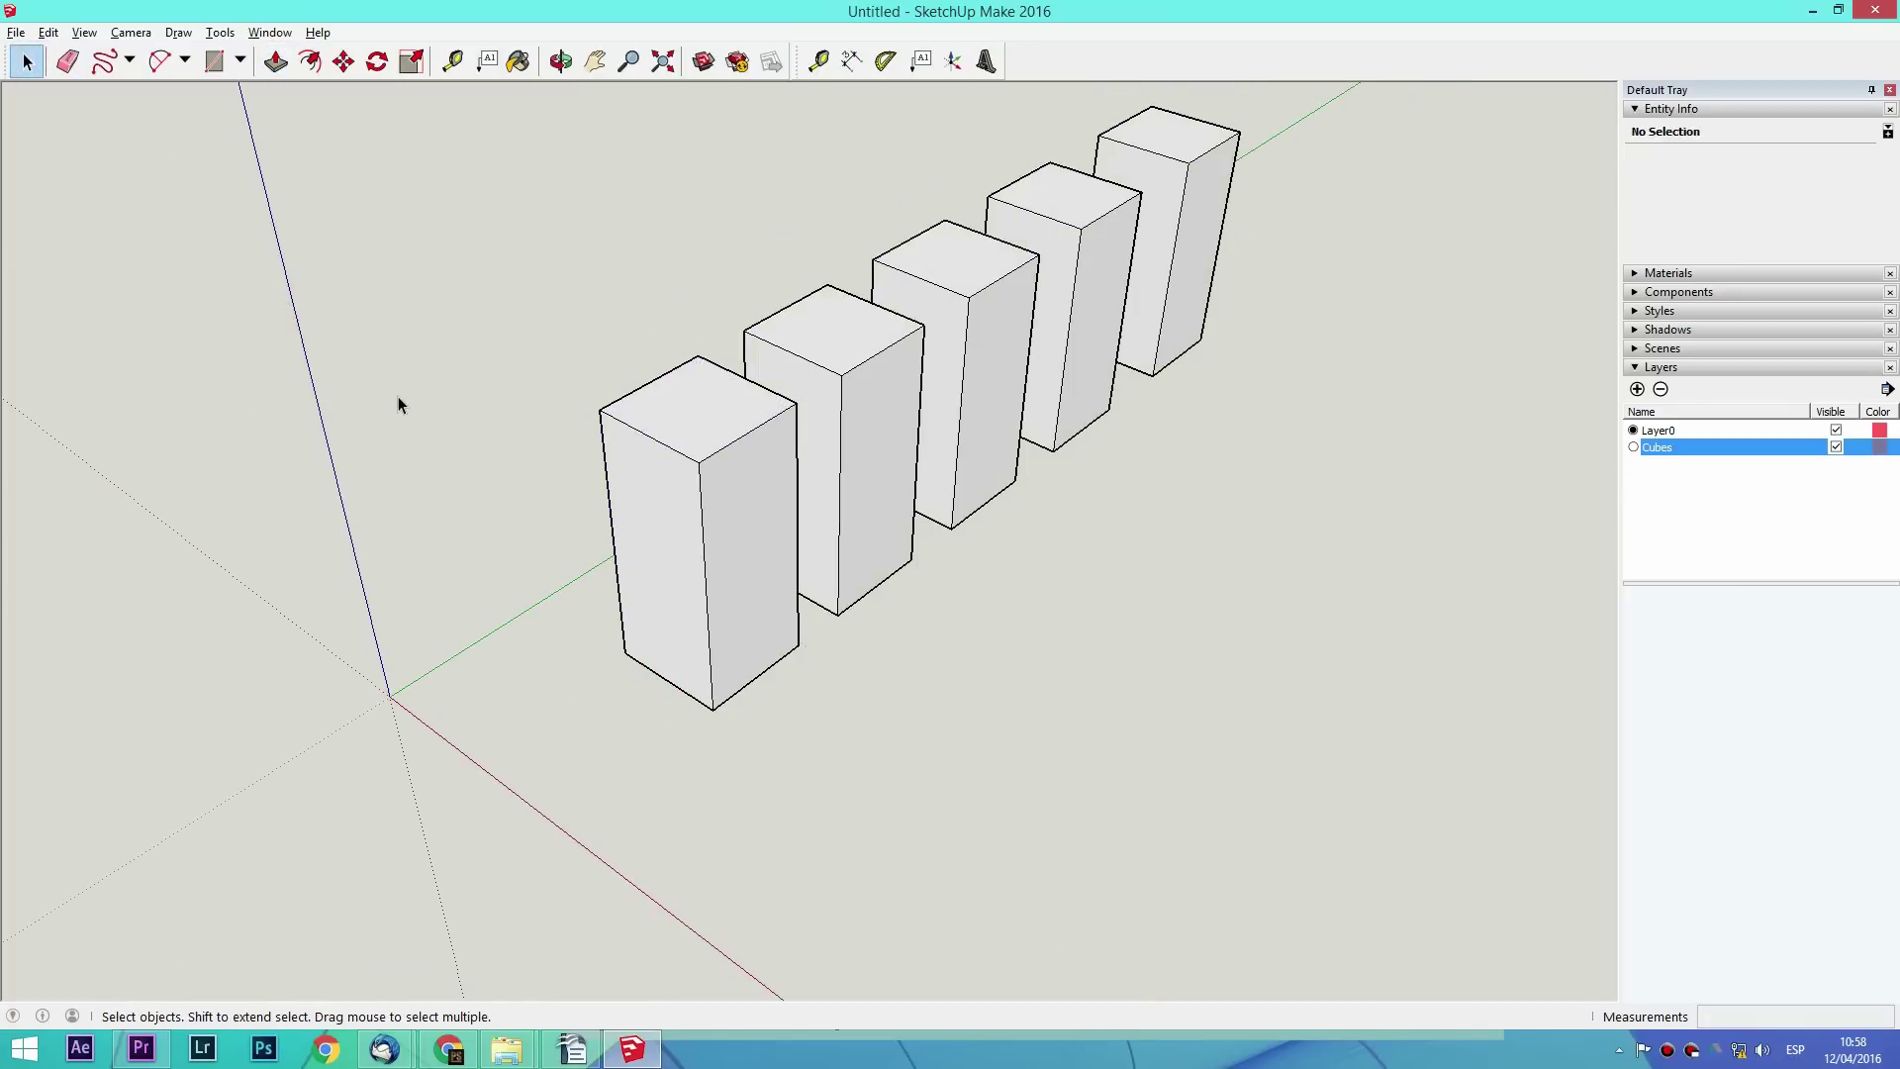
key("ctrl+z")
key("ctrl+z")
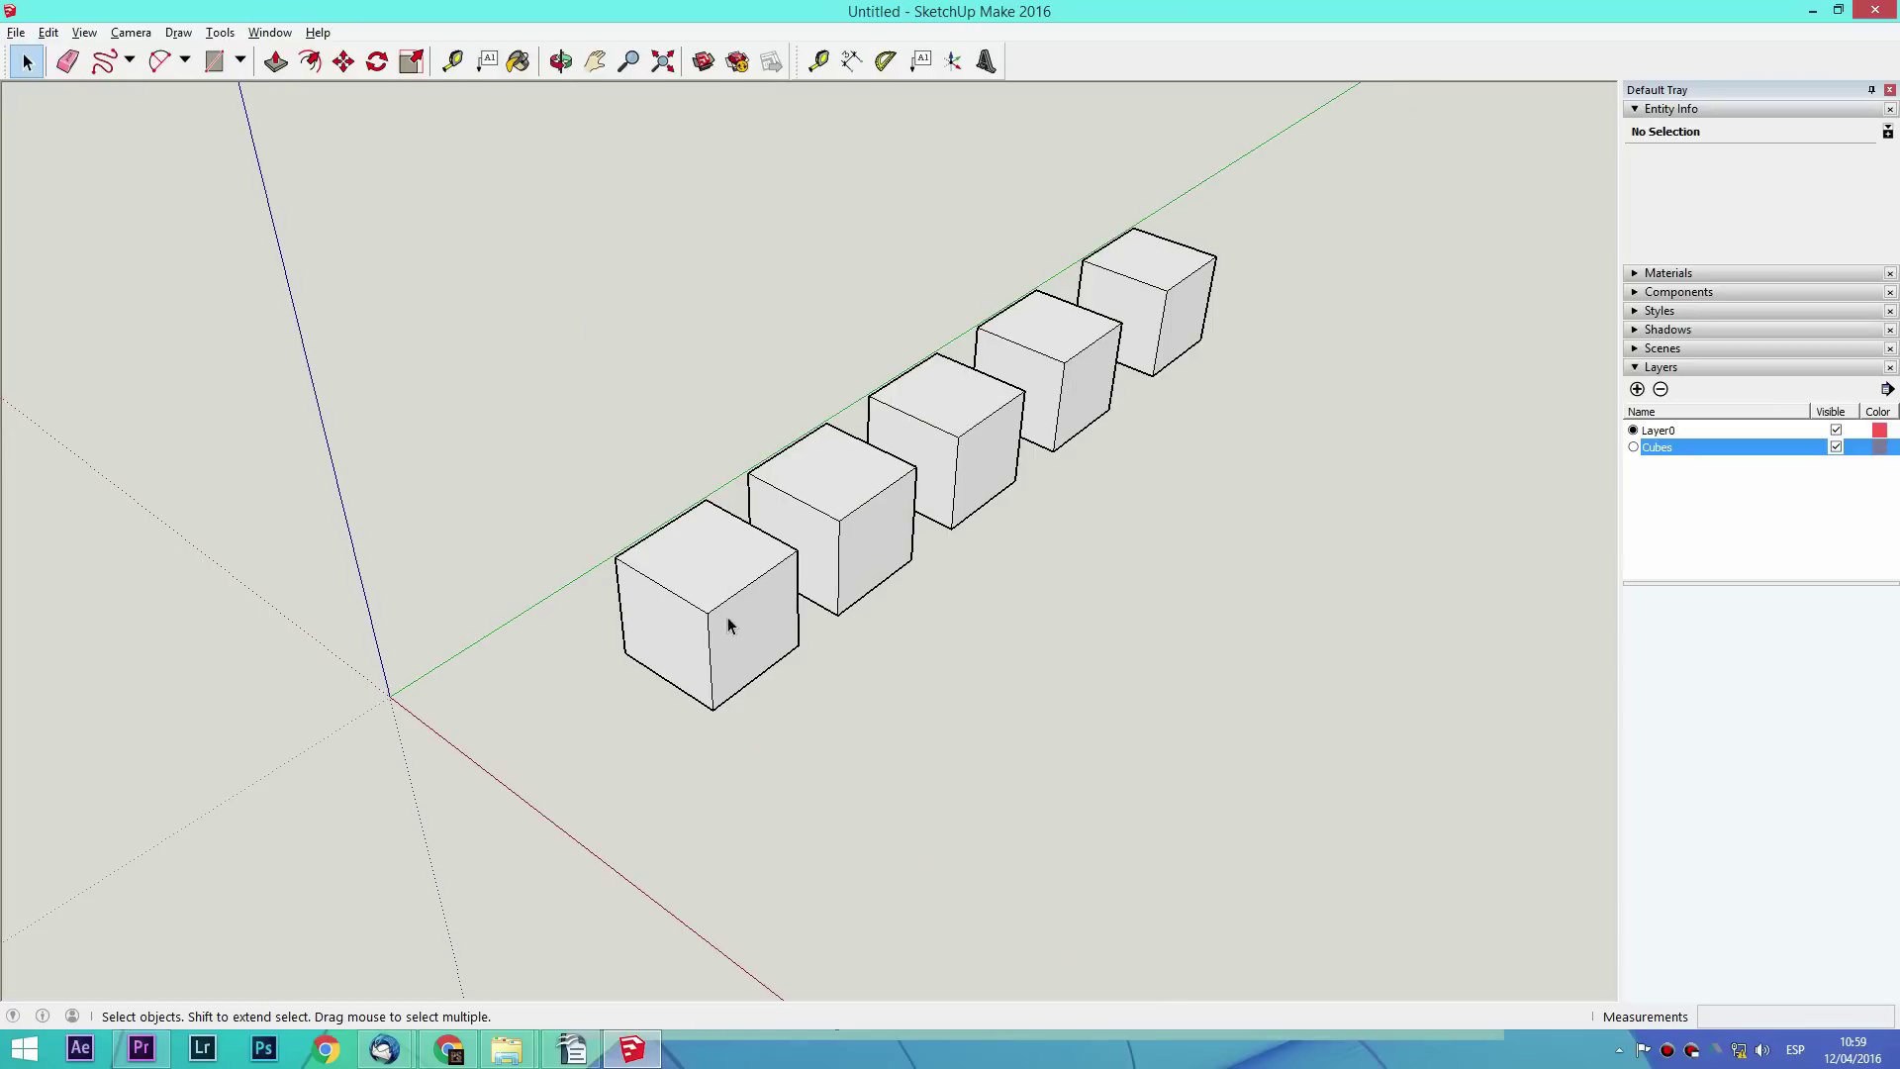
Make the front cube unique and pull its top face up into a tall box
right_click(728, 618)
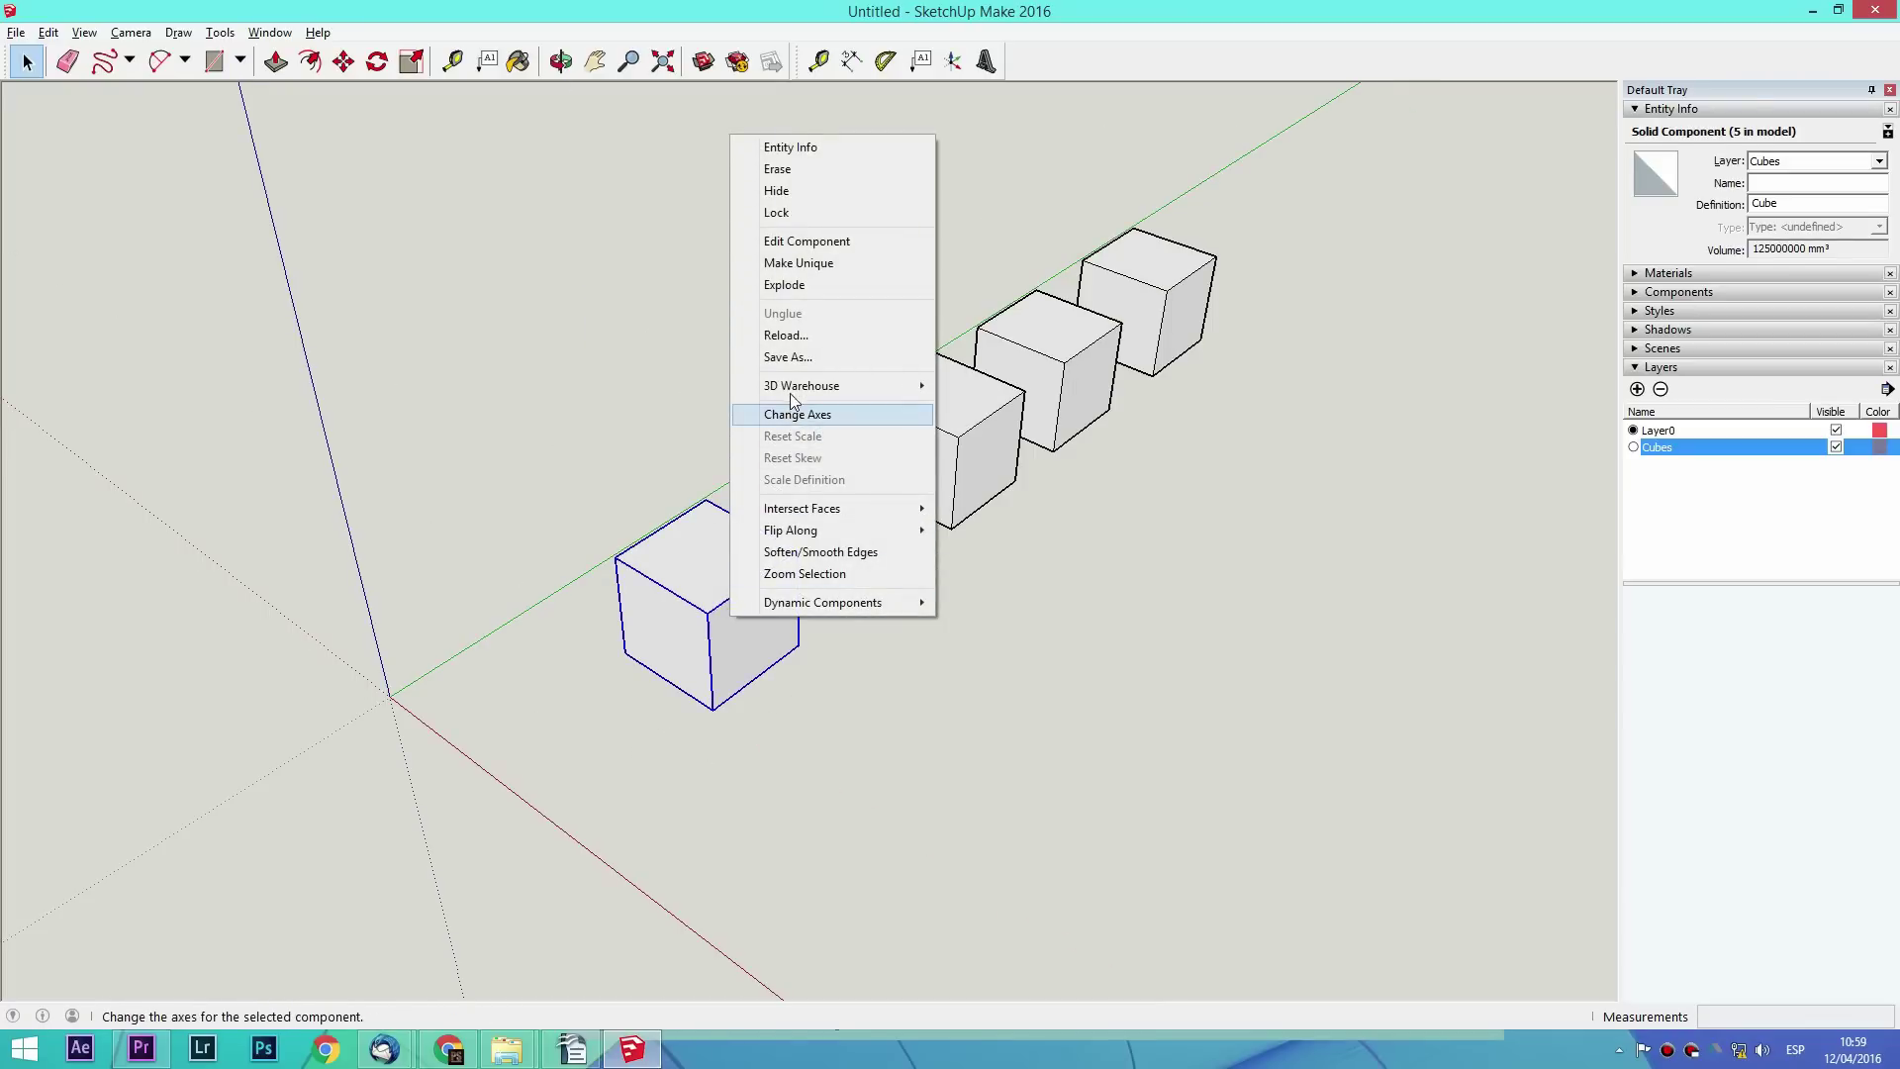
left_click(848, 264)
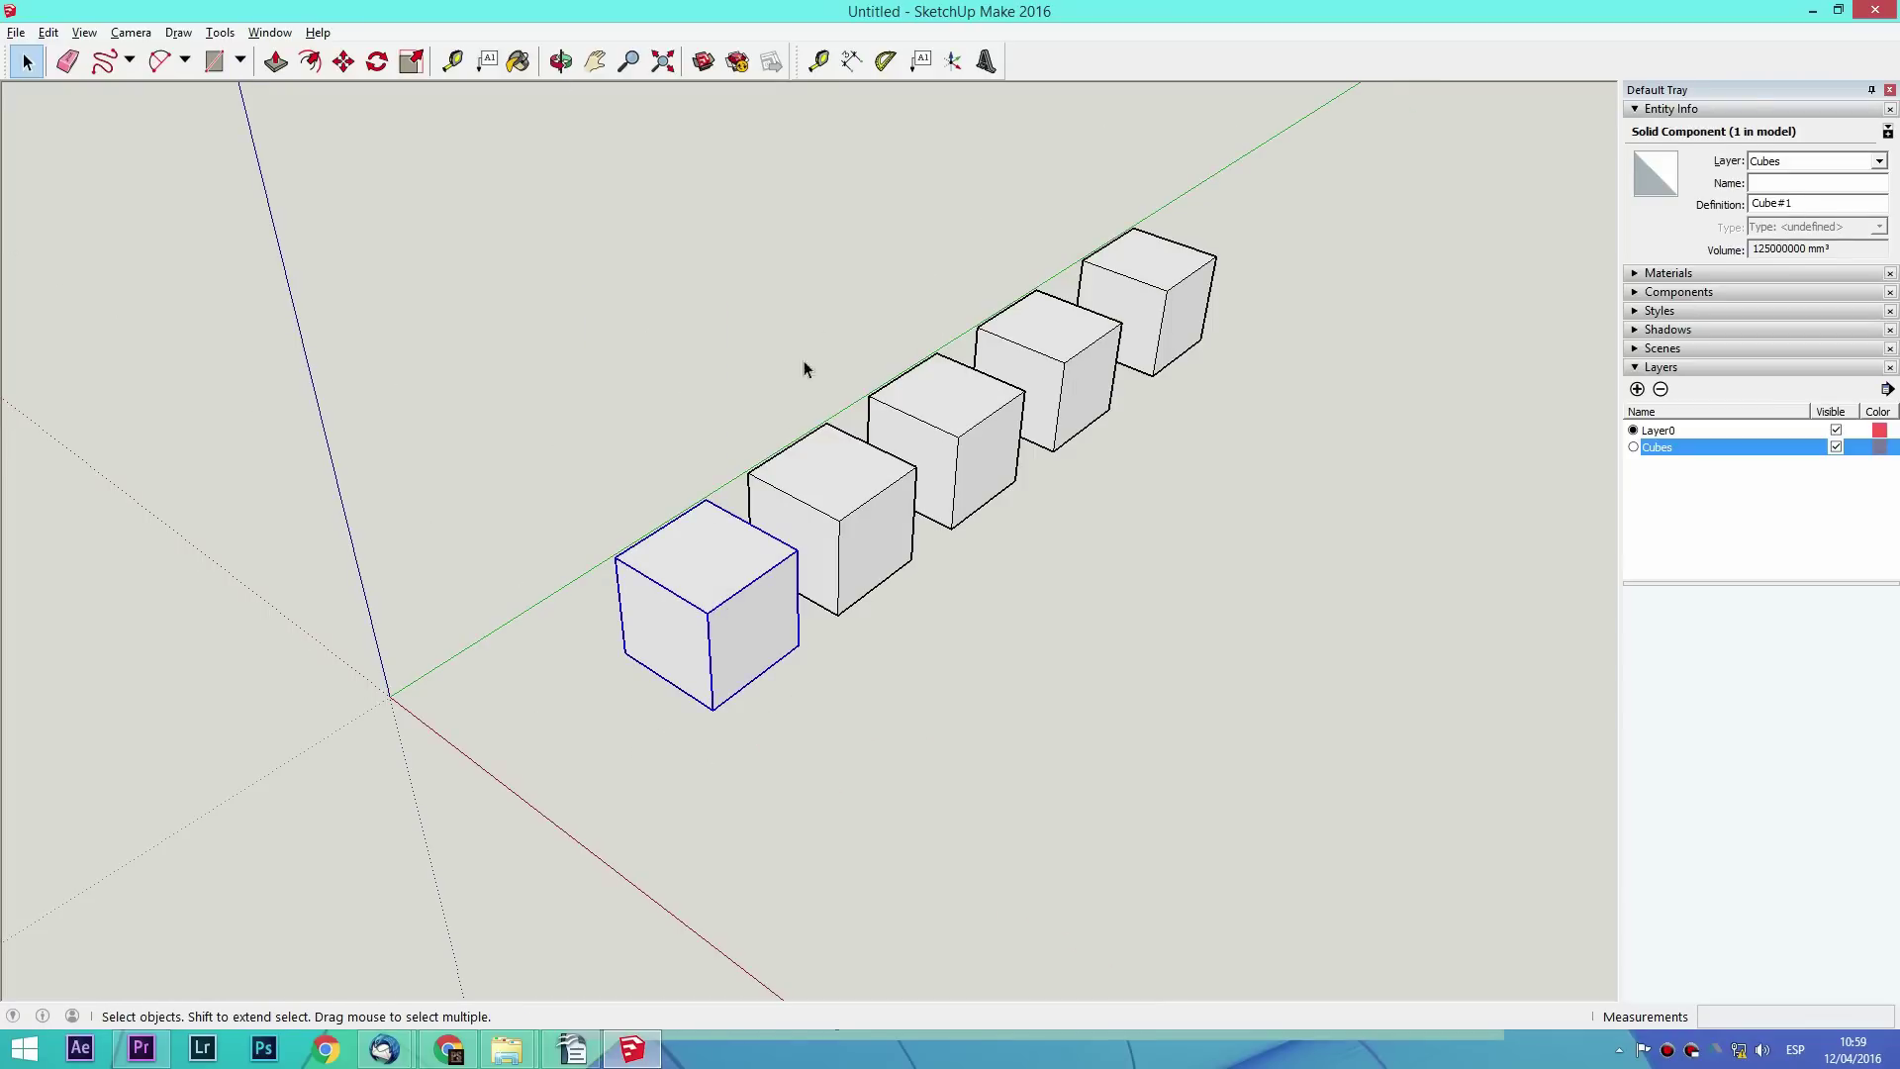
double_click(710, 566)
left_click(275, 61)
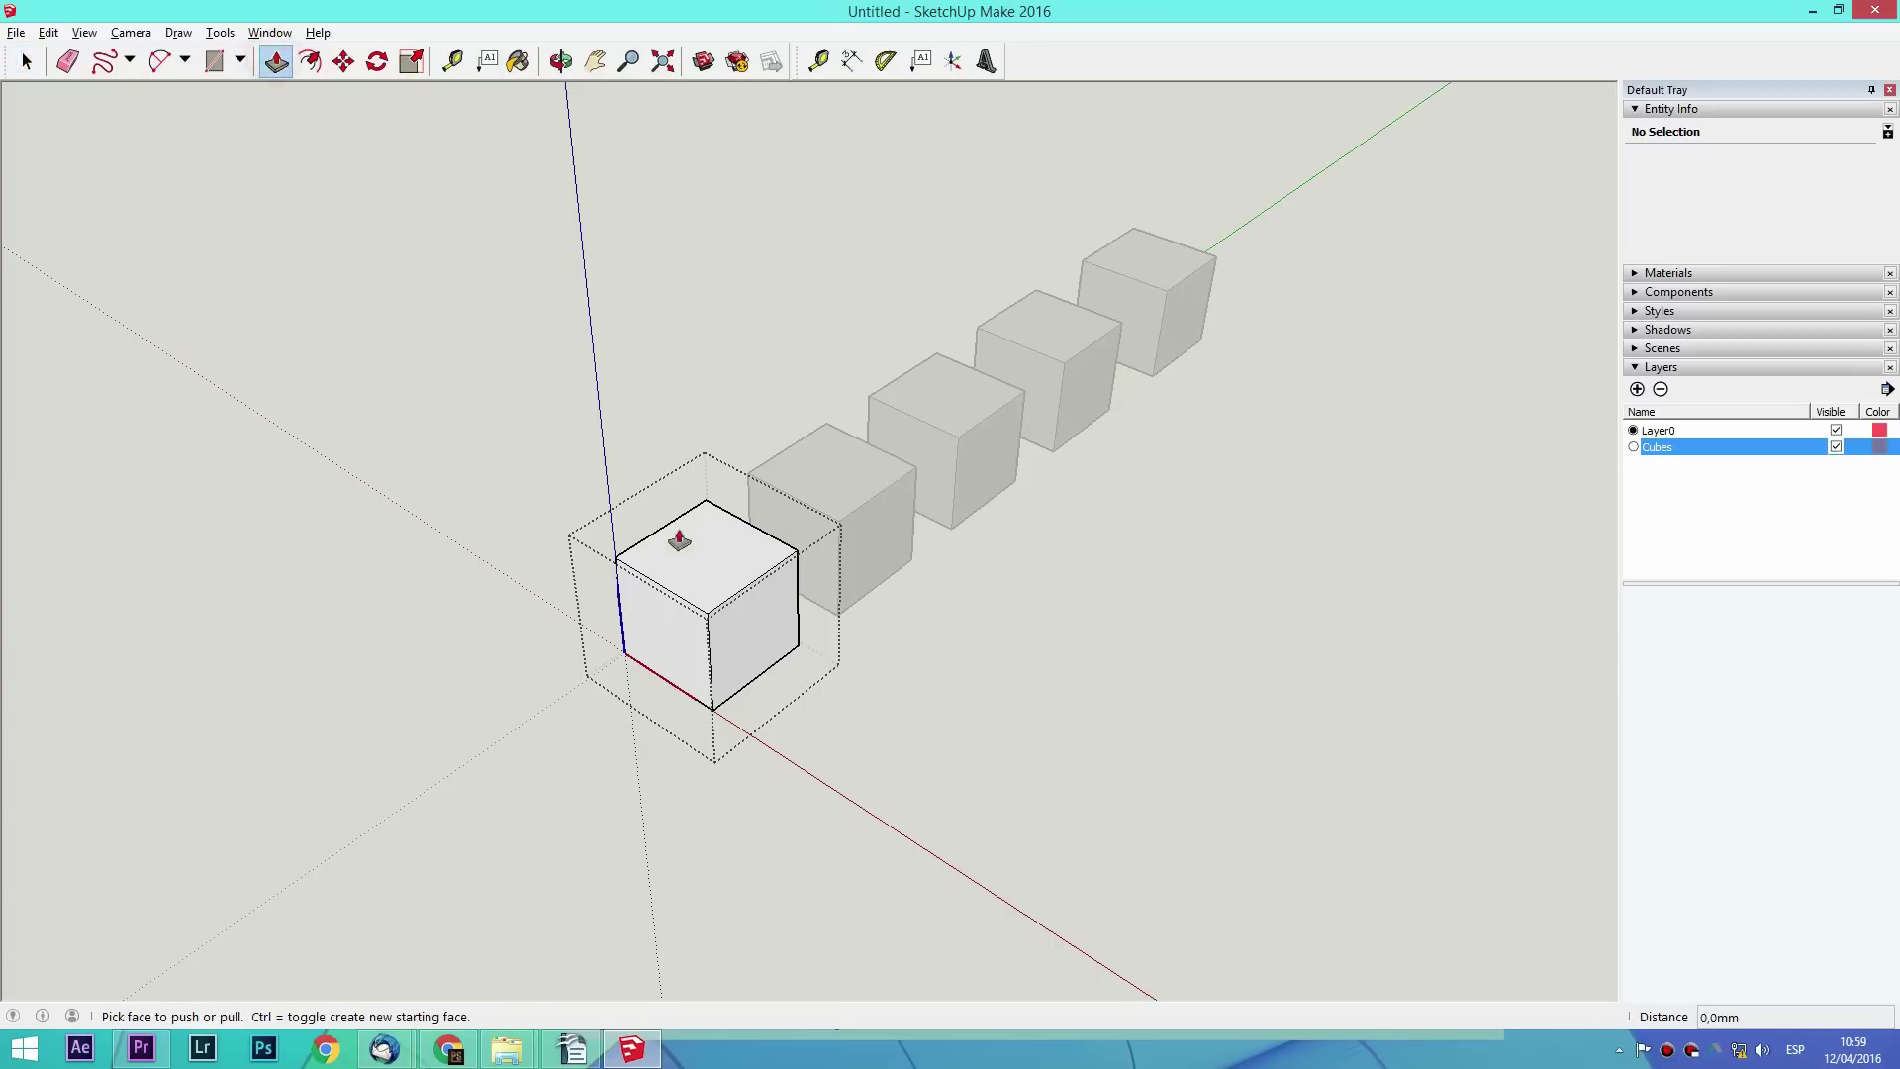
left_click_drag(687, 551, 624, 206)
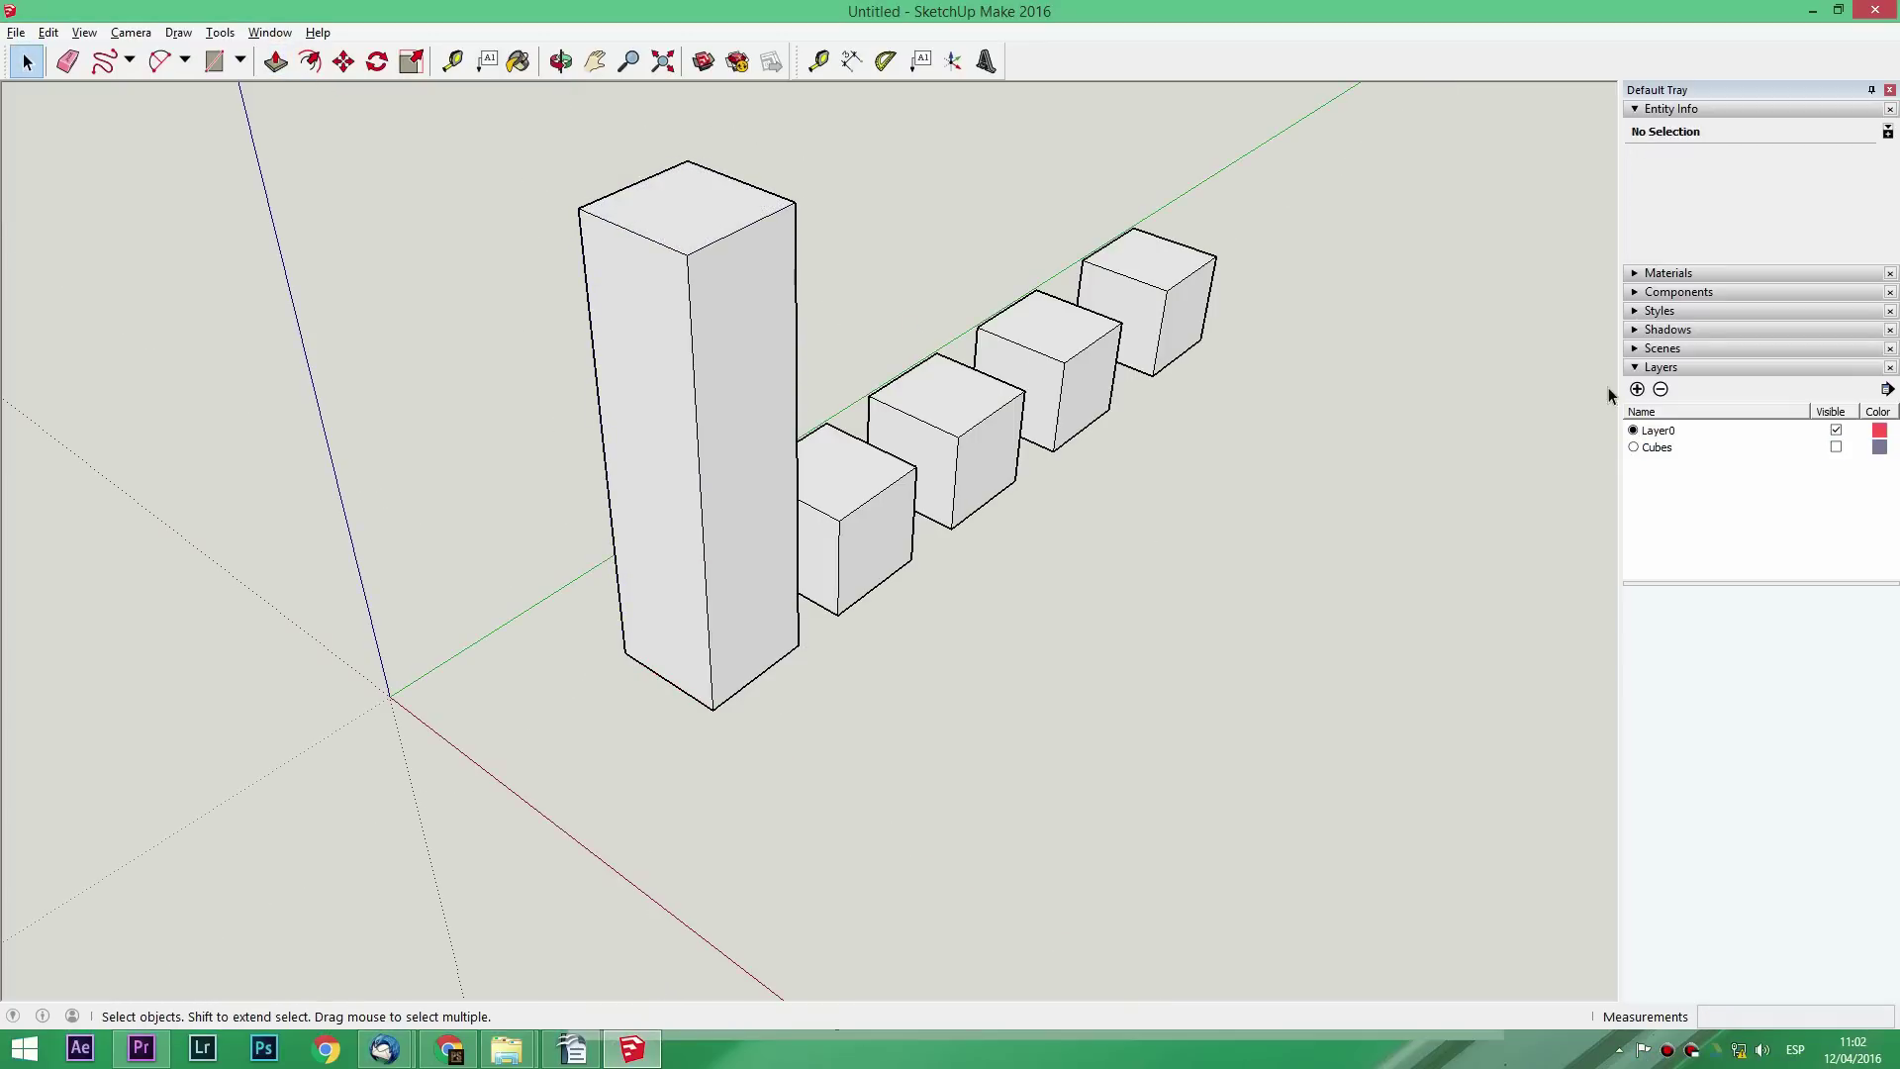
Add Layer1 and assign the tall box to it in Entity Info
left_click(1637, 388)
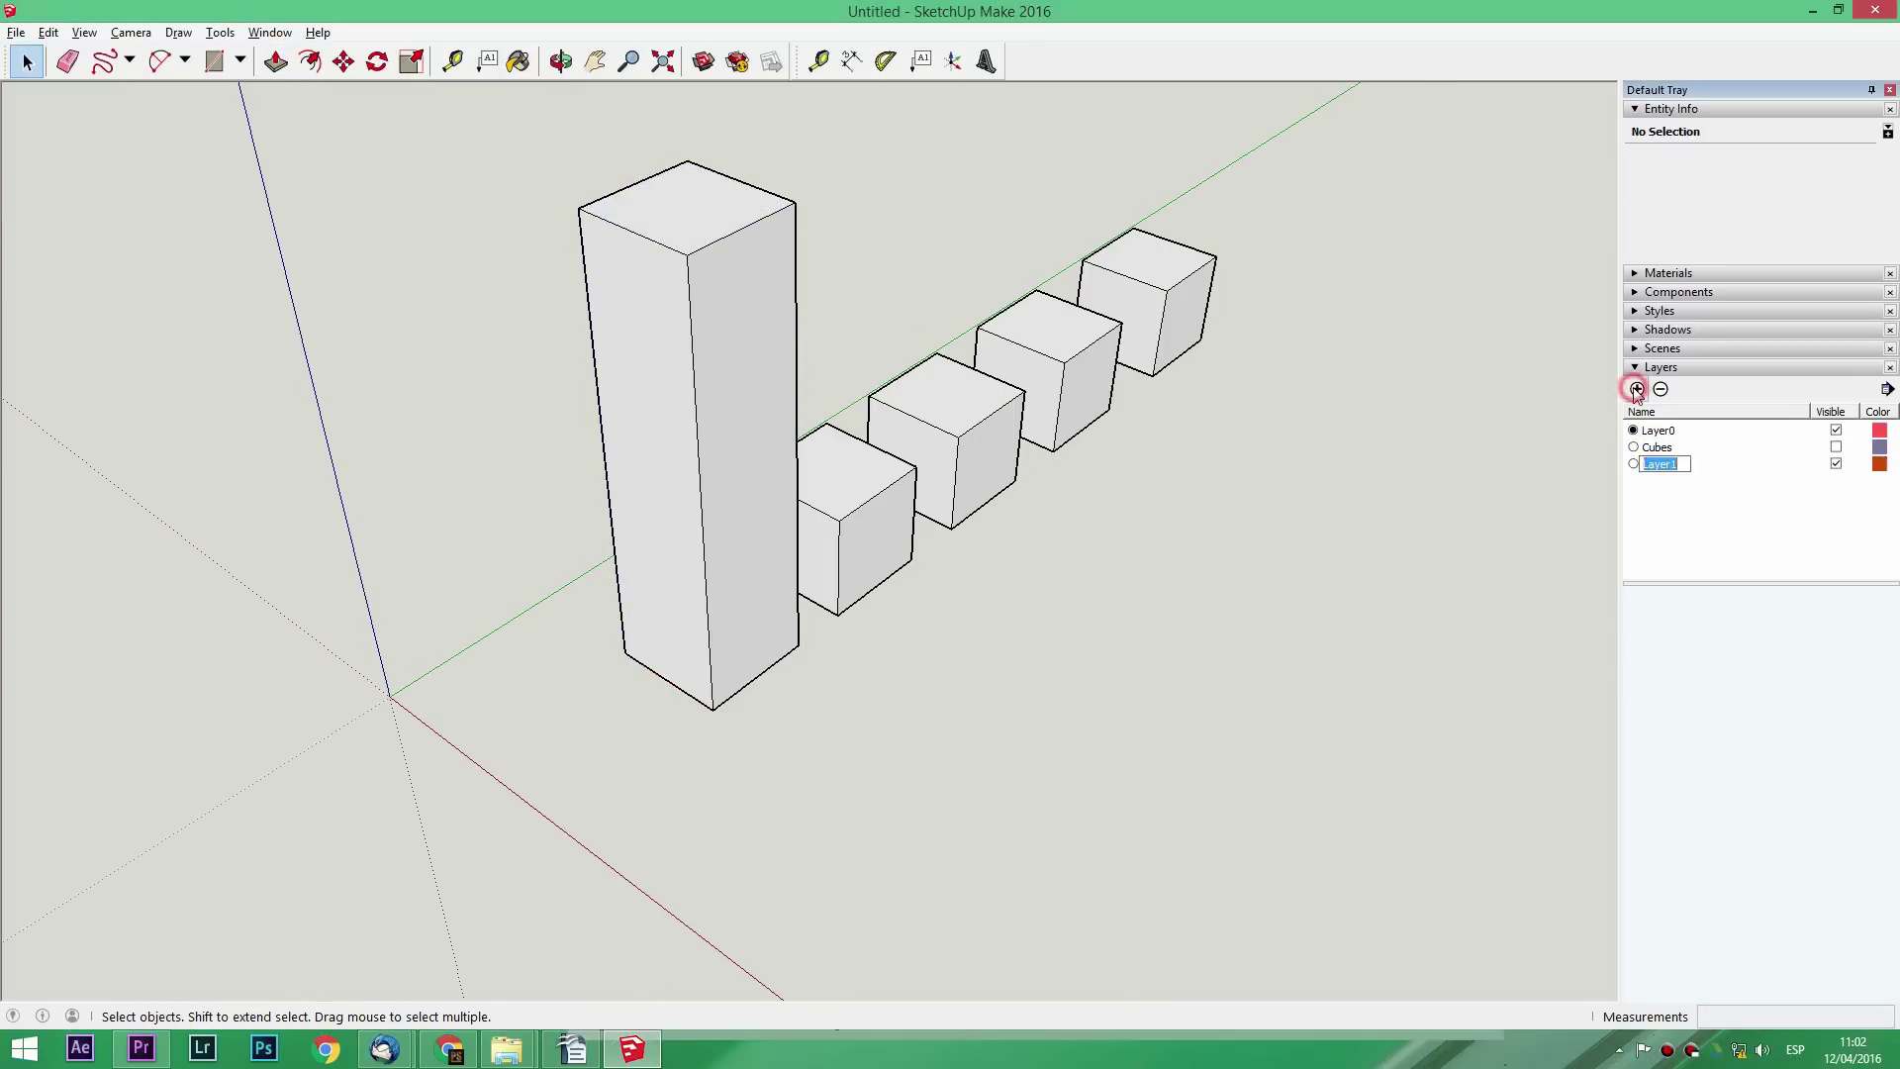
key("Return")
left_click(714, 442)
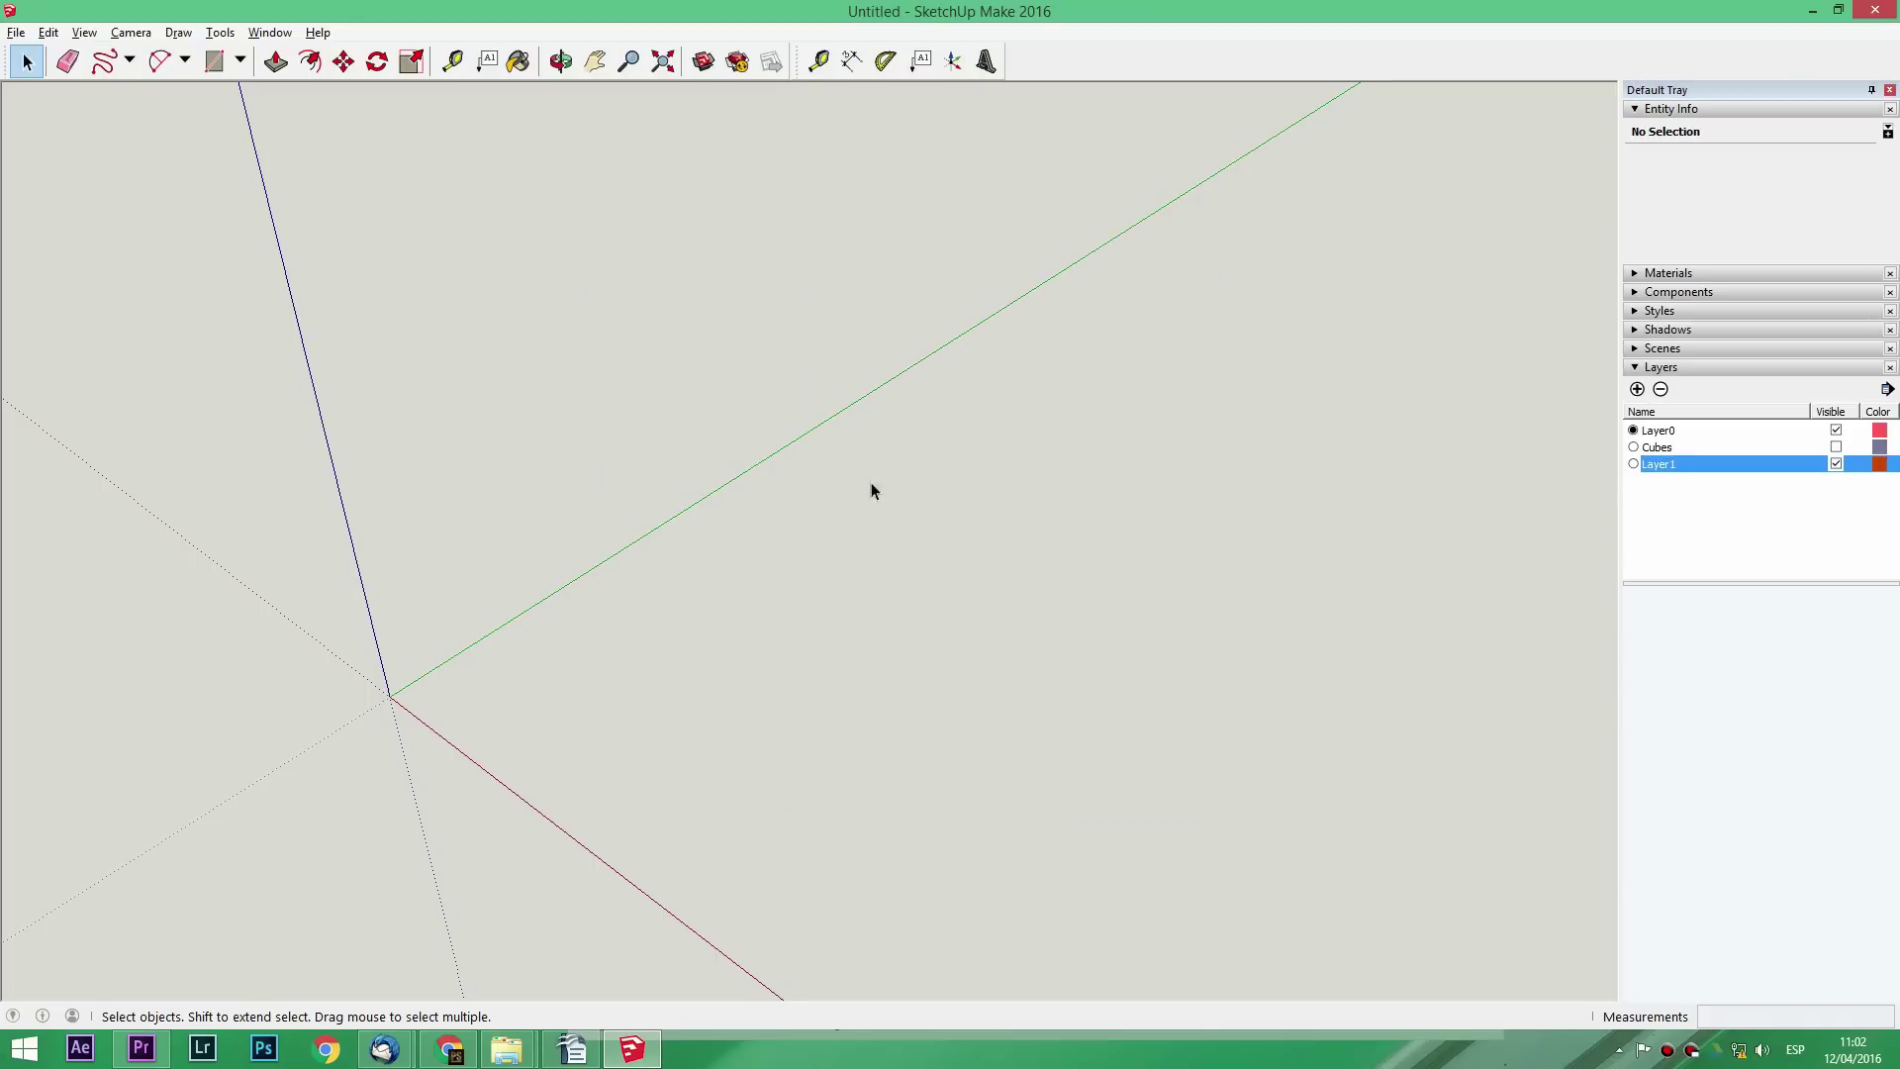
left_click(1835, 447)
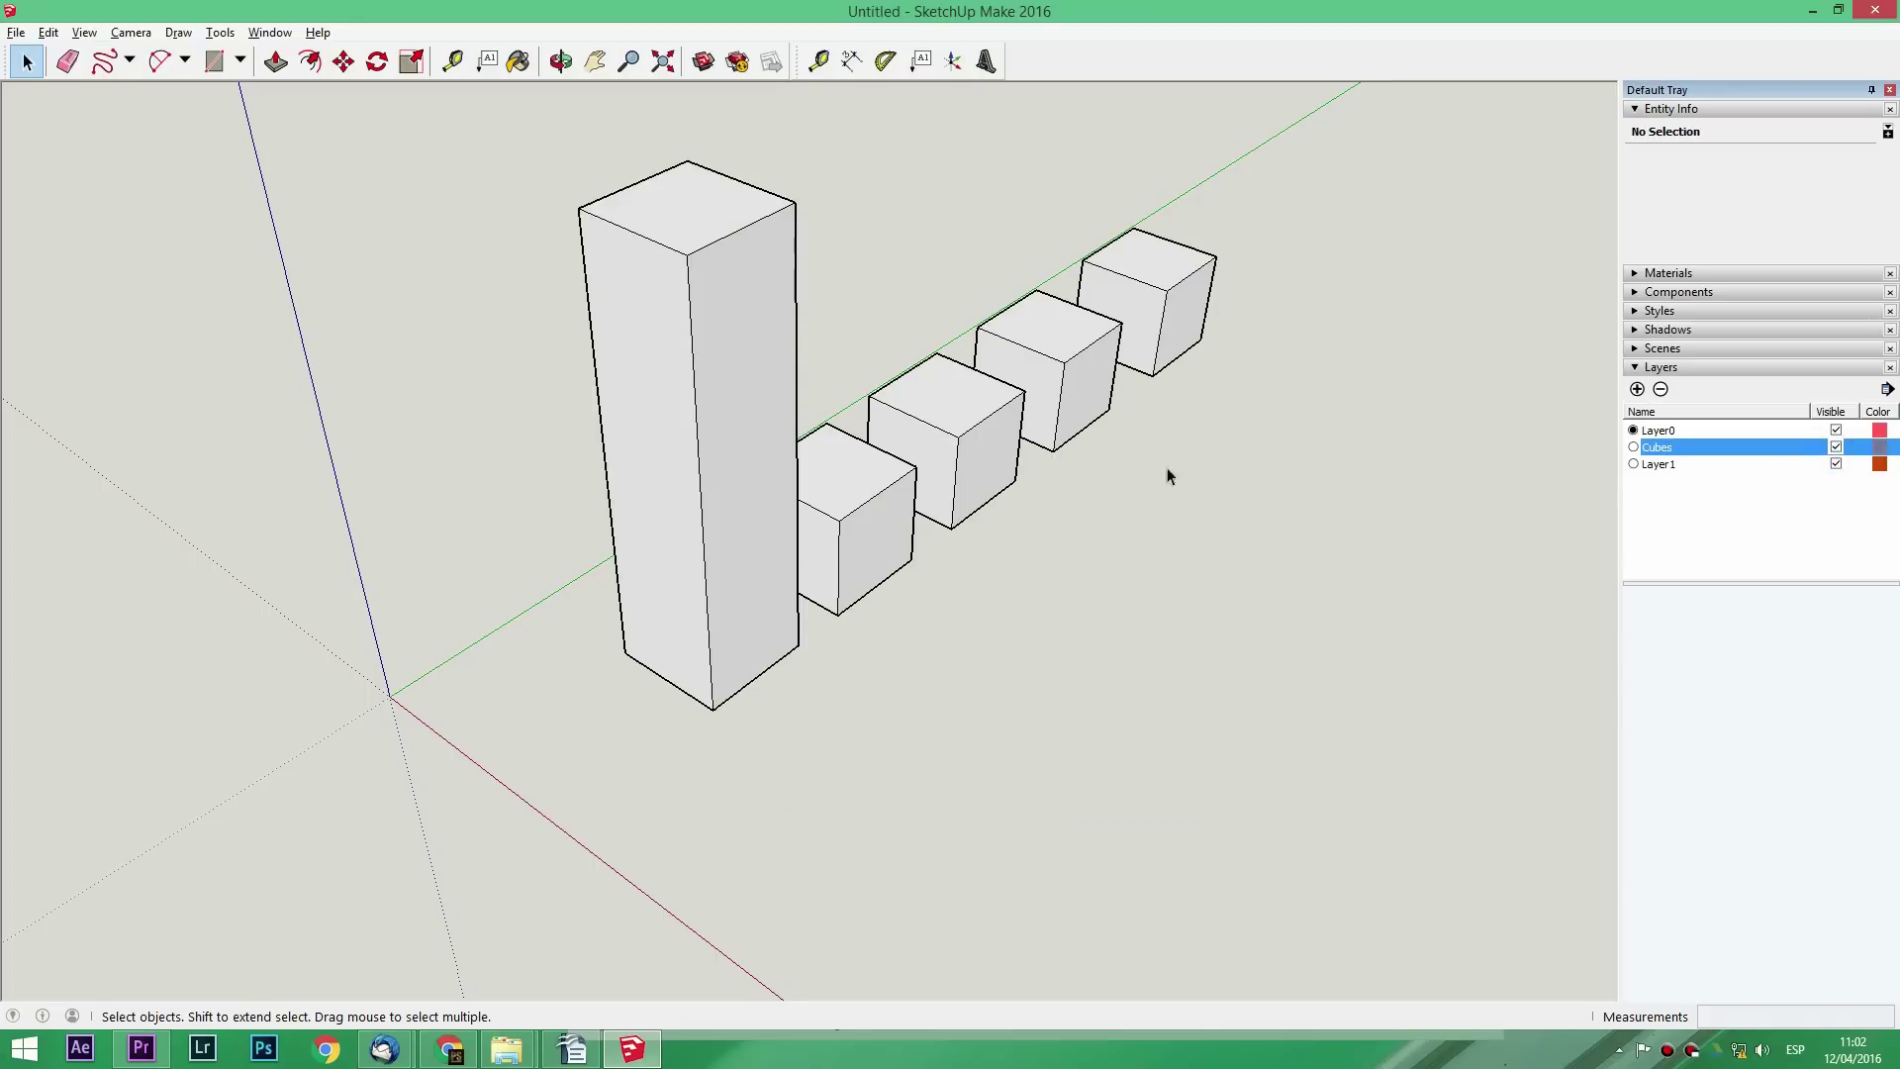
left_click(761, 433)
left_click(1810, 160)
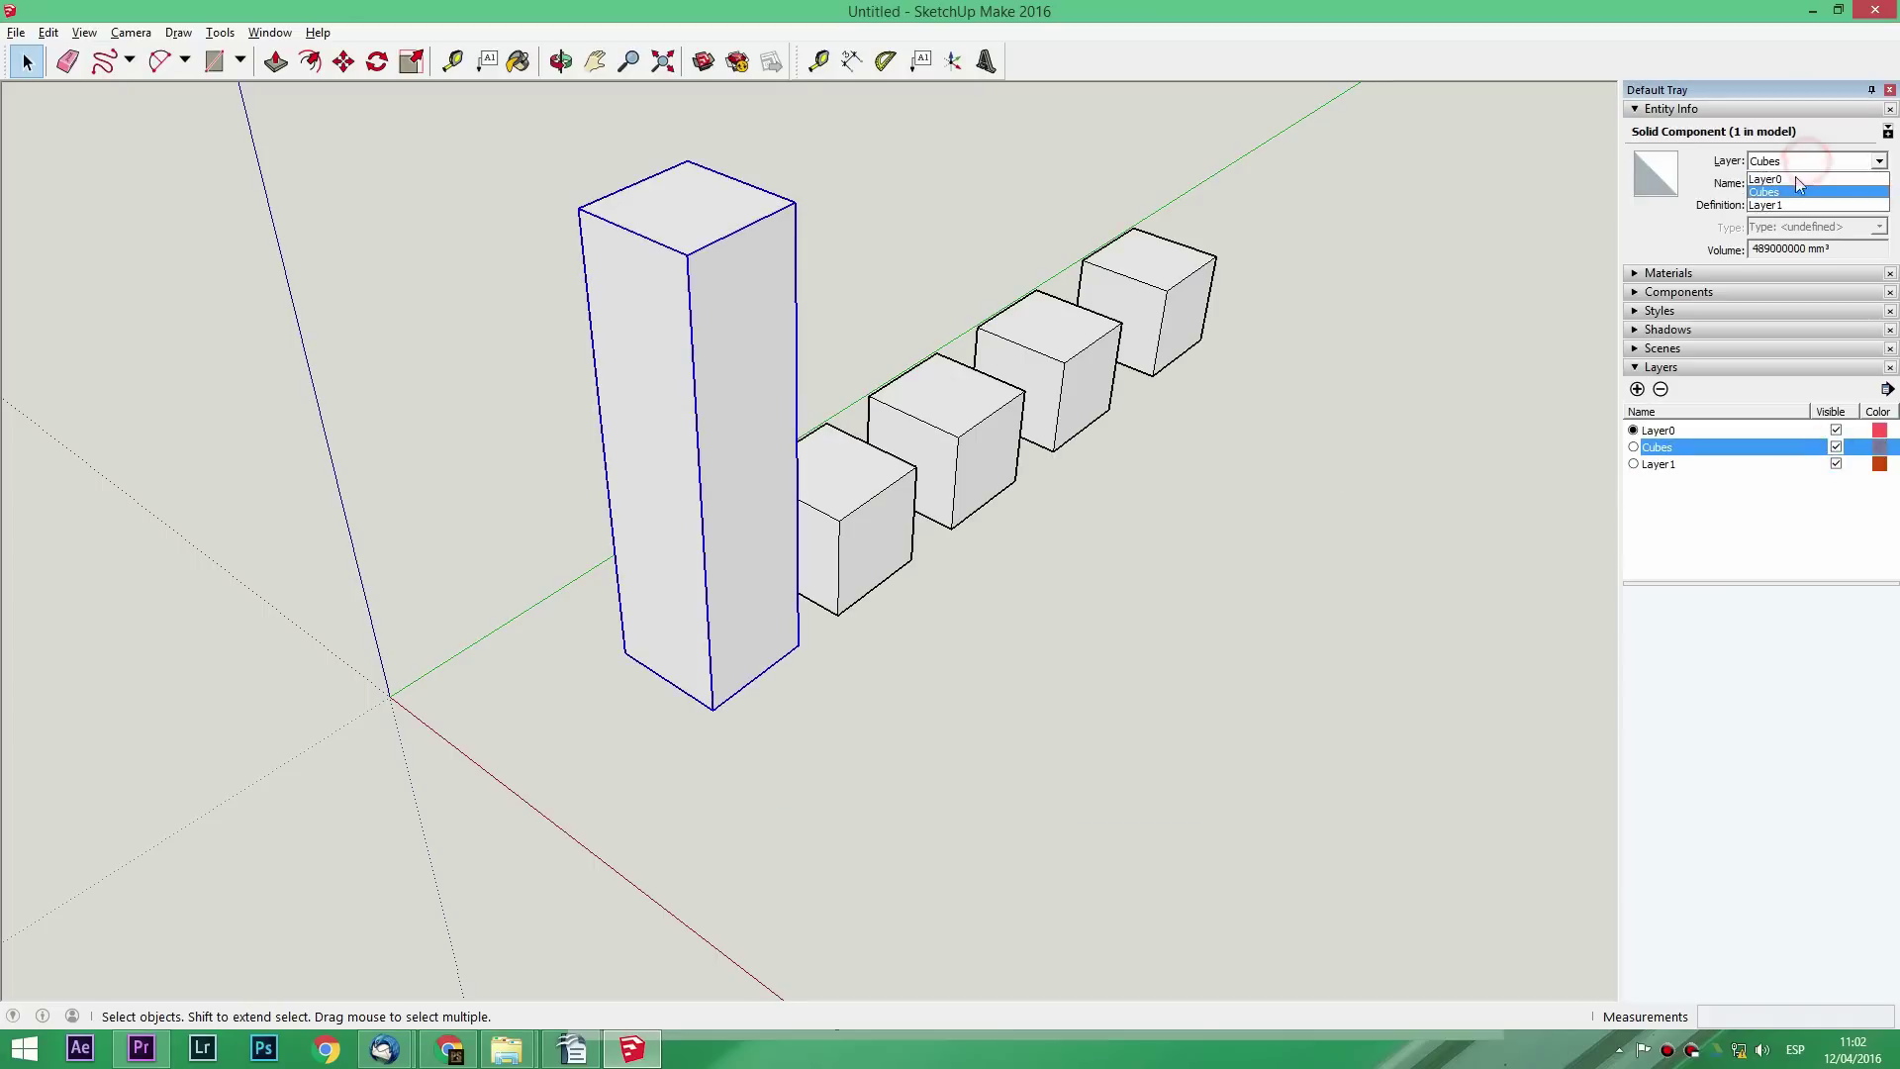
left_click(1778, 198)
Toggle the layers' visibility, then turn on Color by Layer and orbit the model
left_click(1414, 425)
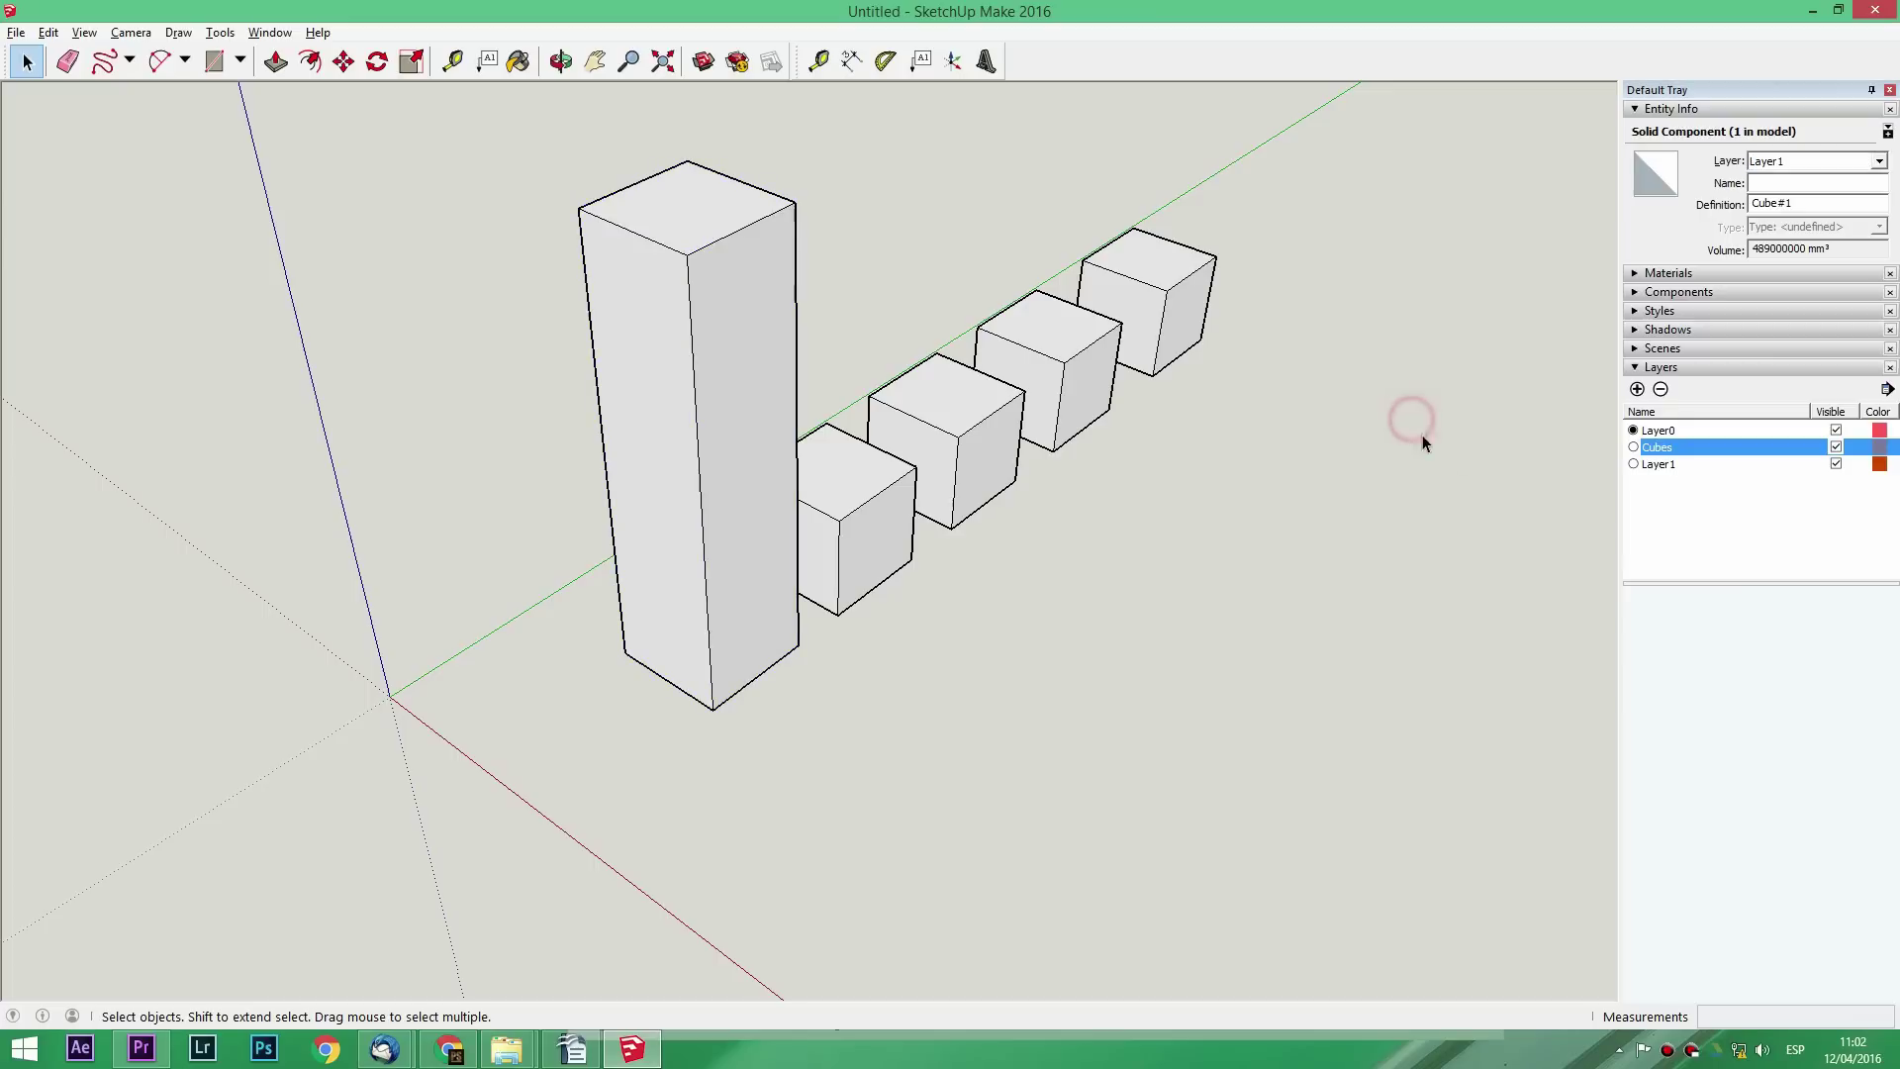
left_click(1835, 446)
left_click(1835, 446)
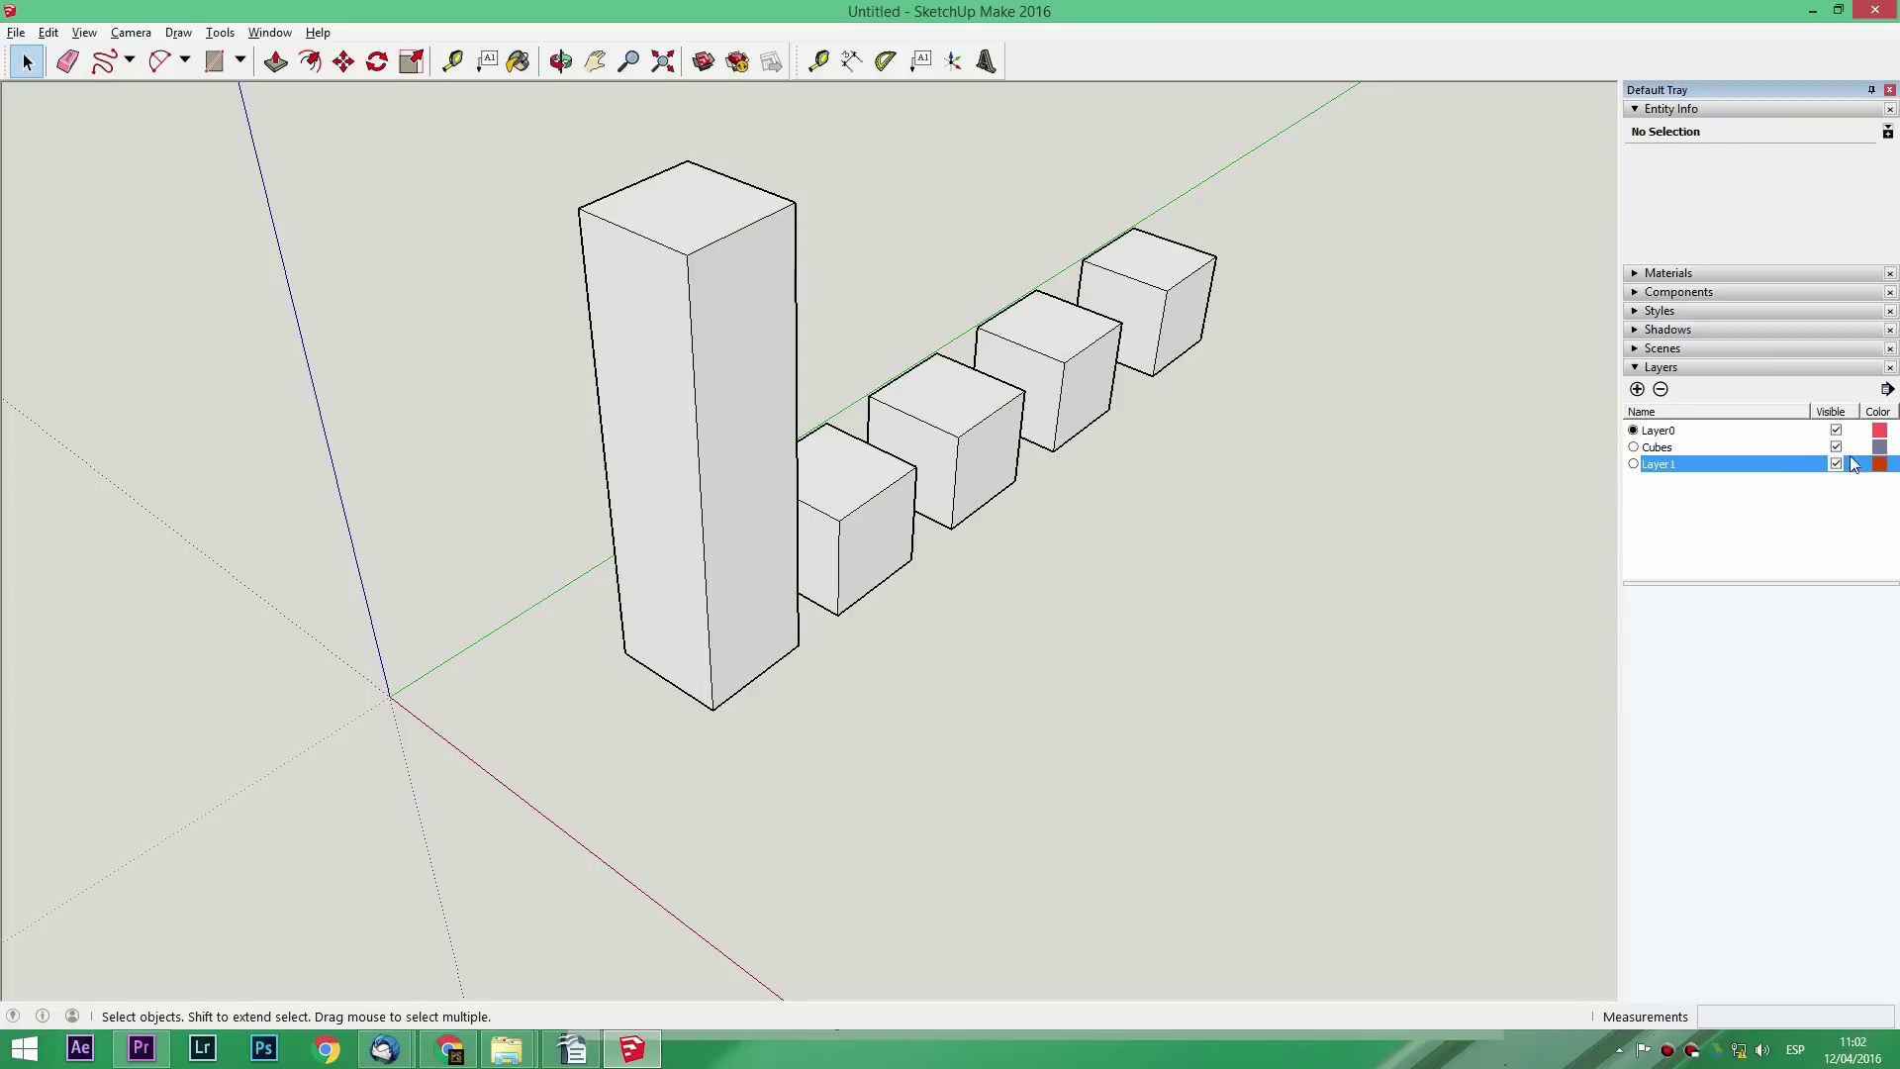
left_click(1887, 389)
left_click(1809, 442)
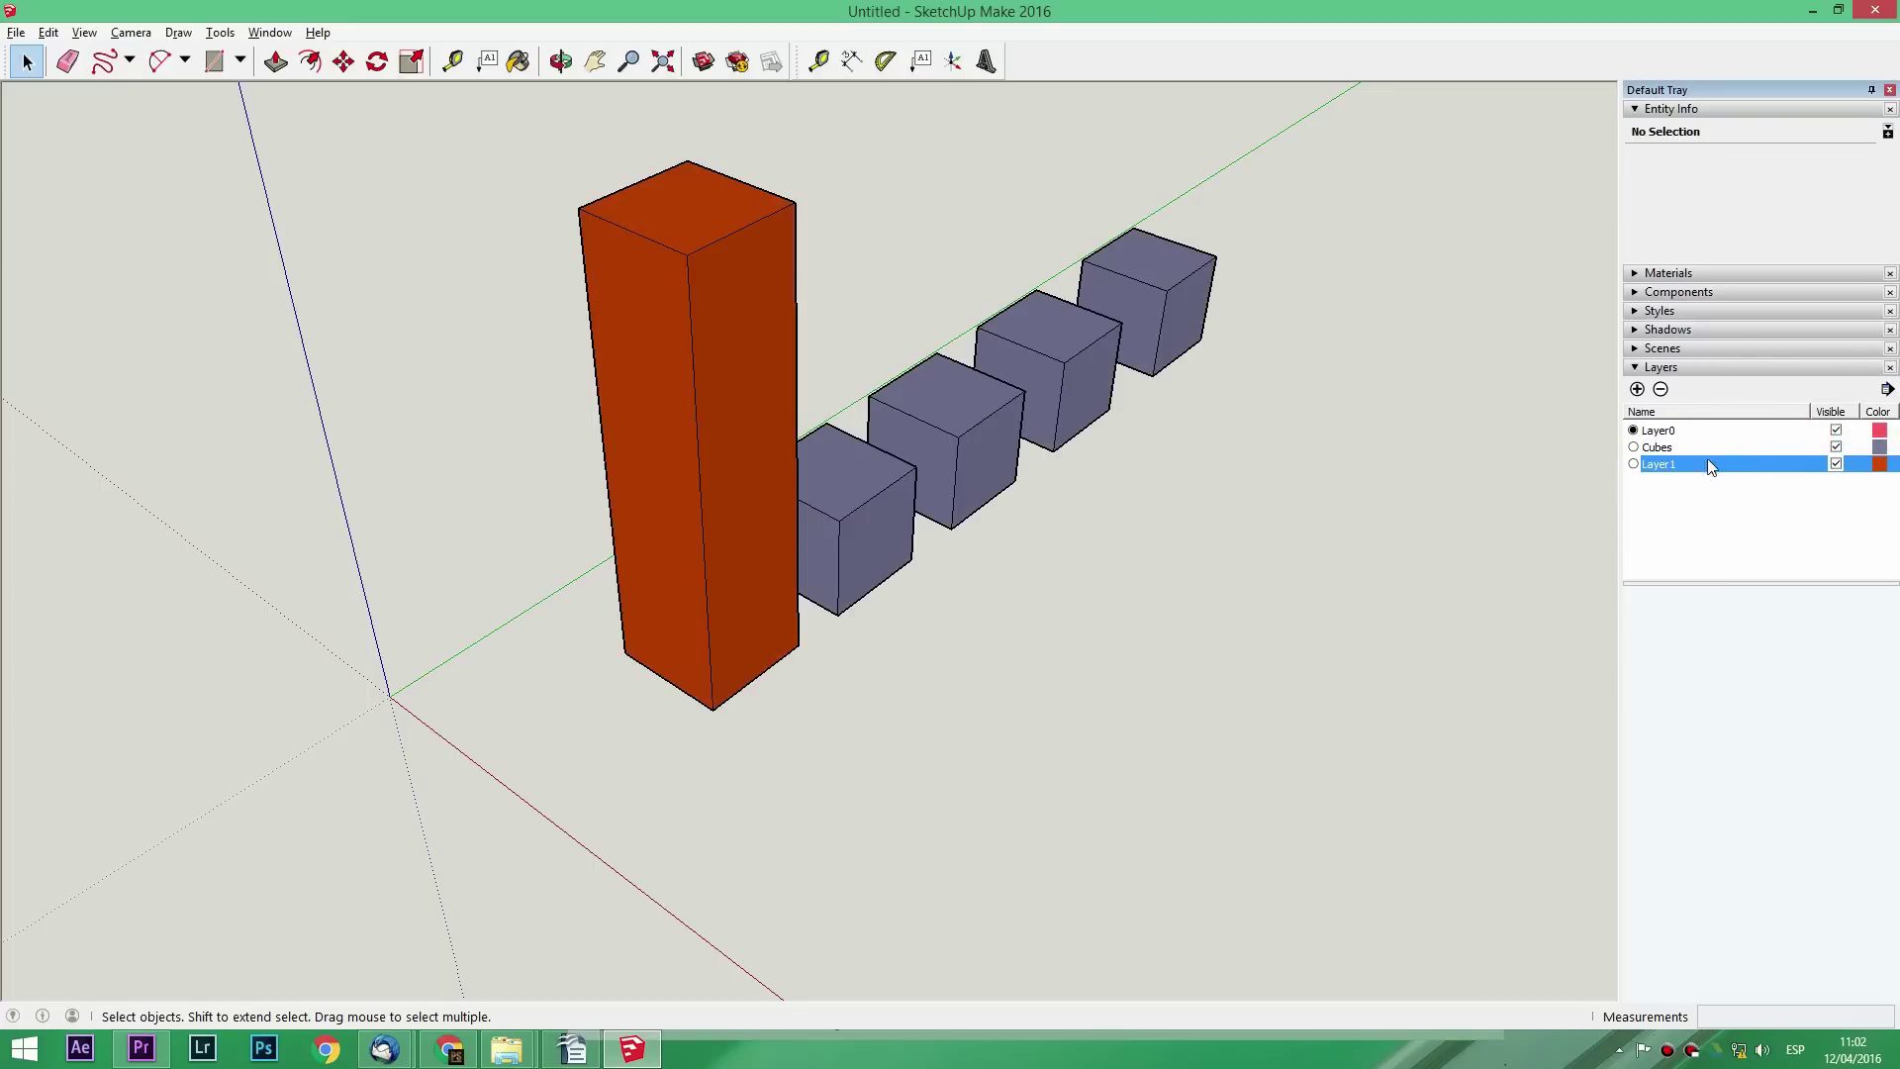
mouse_move(1248, 580)
middle_mouse_down()
mouse_move(733, 369)
mouse_move(454, 729)
mouse_move(993, 437)
mouse_move(903, 594)
mouse_move(948, 584)
middle_mouse_up()
scroll(992, 437, "down", 3)
scroll(894, 636, "up", 2)
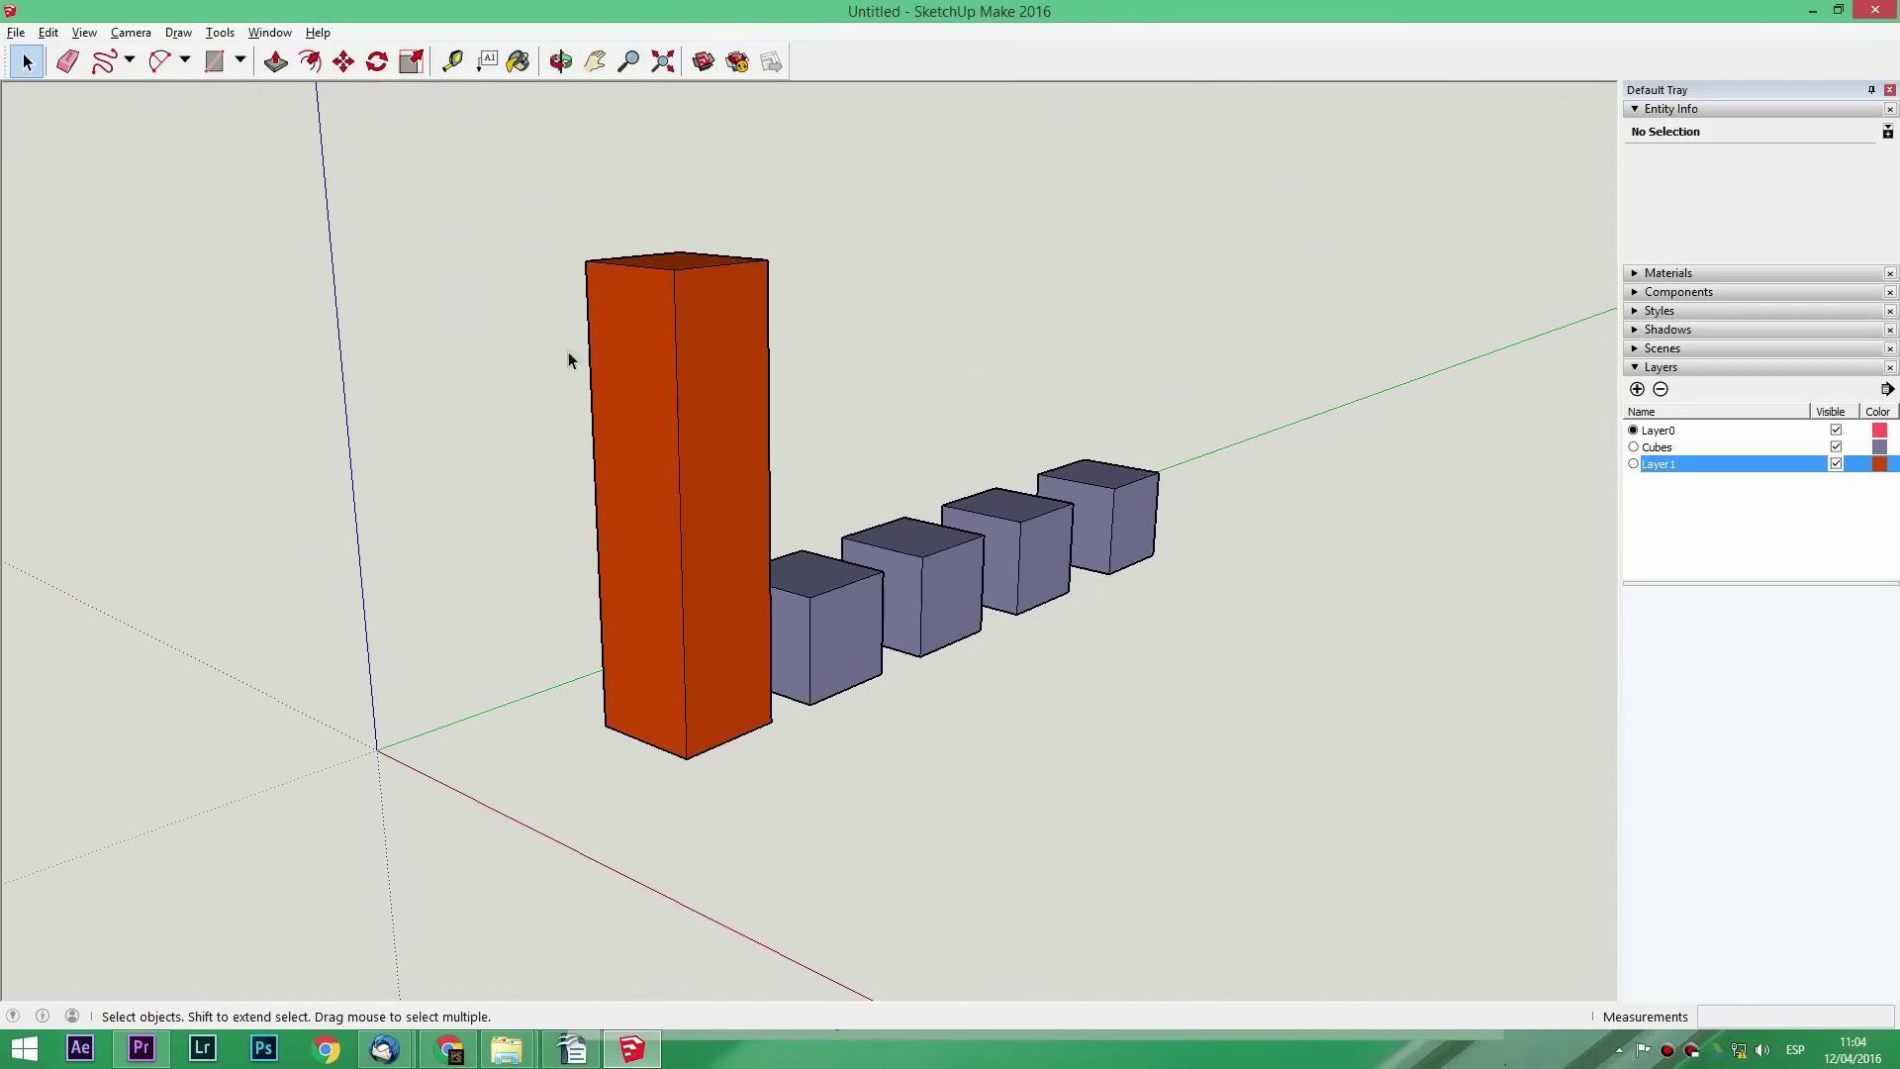
Activate the Dimension tool and bring back the Construction toolbar
left_click(220, 32)
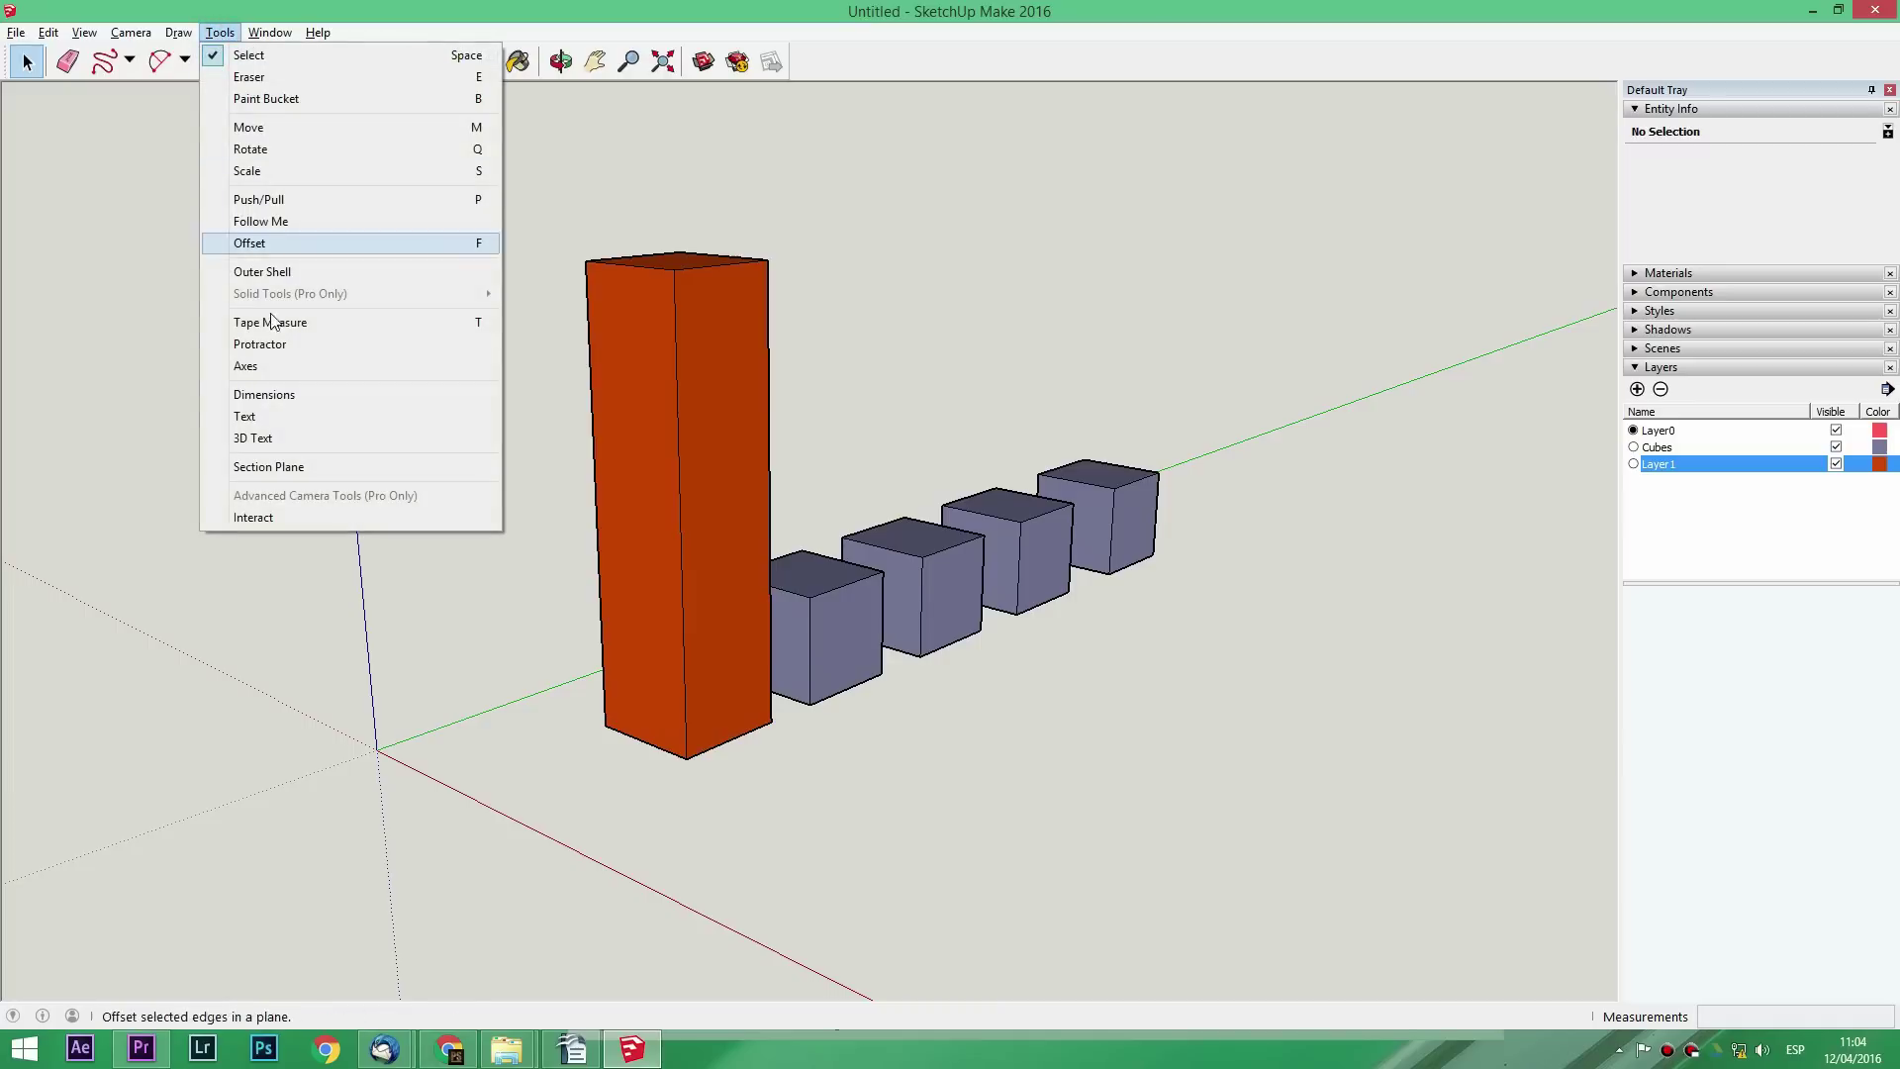
left_click(335, 395)
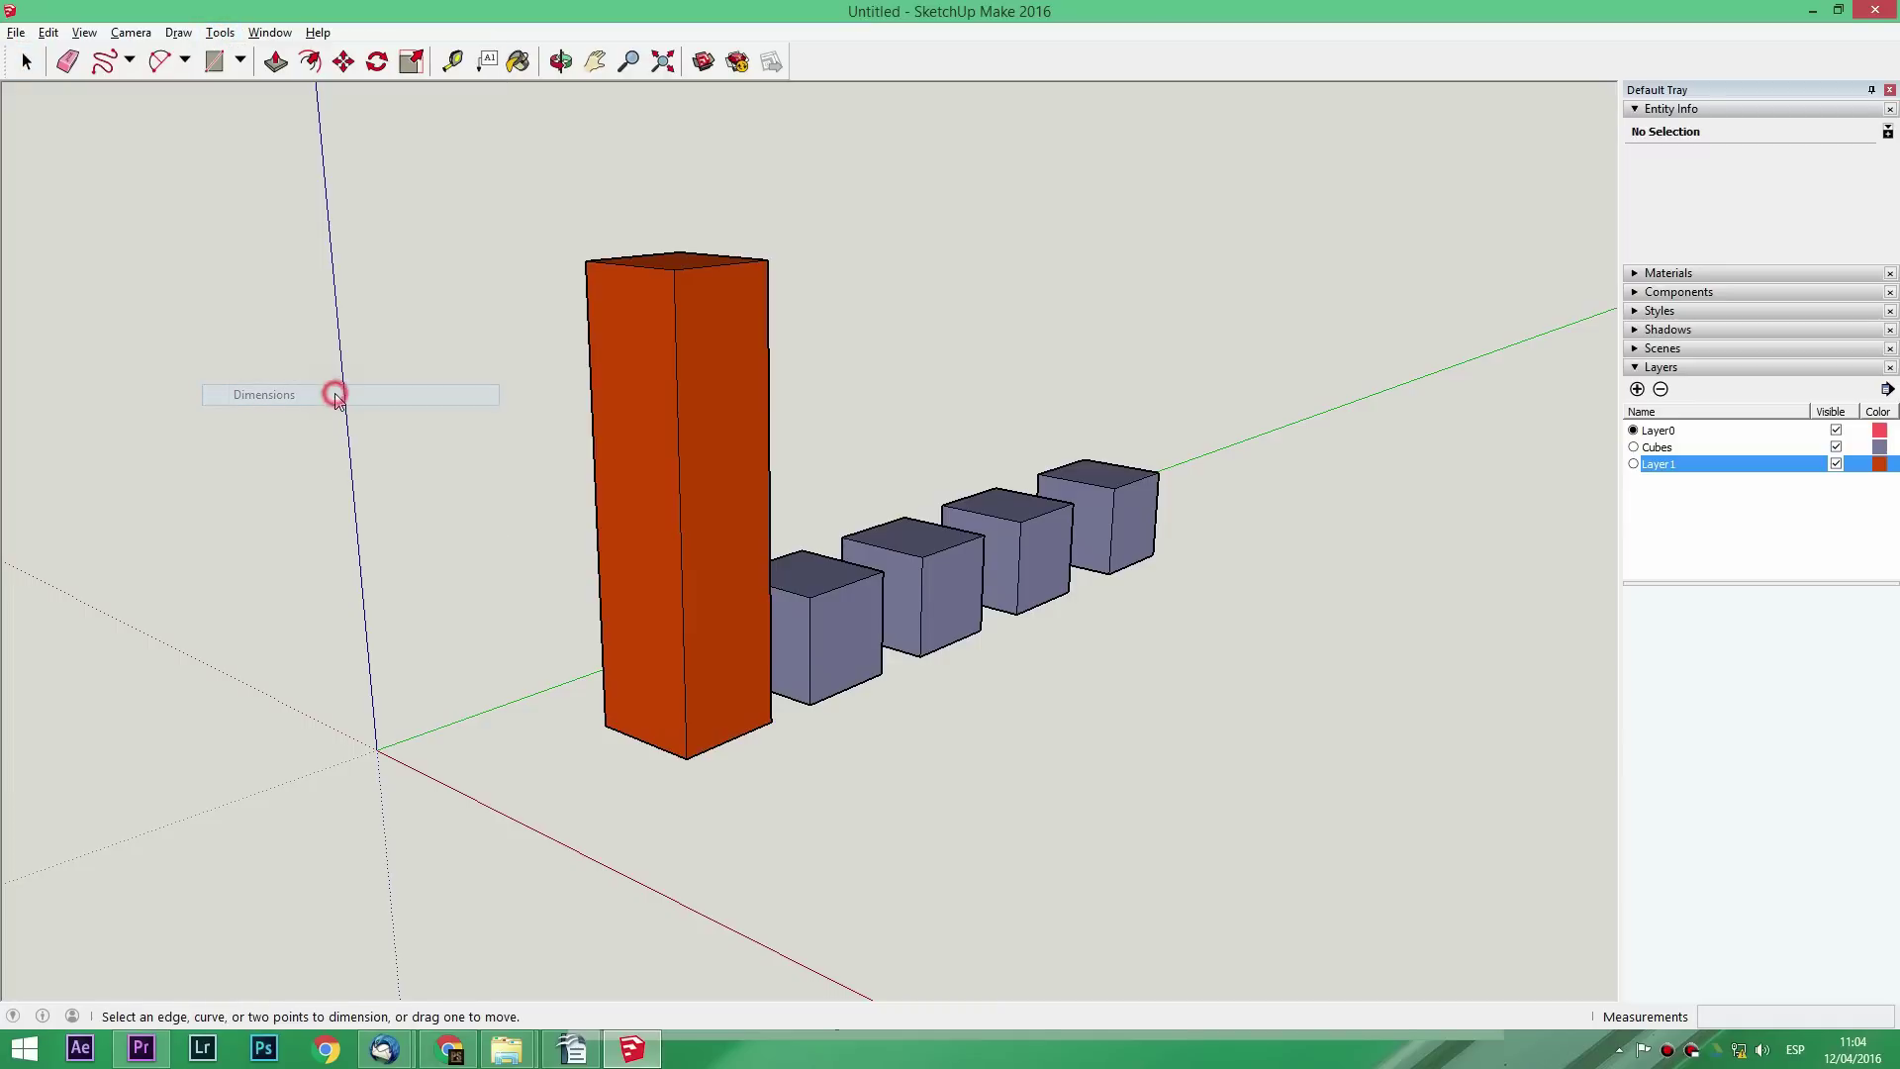
right_click(944, 75)
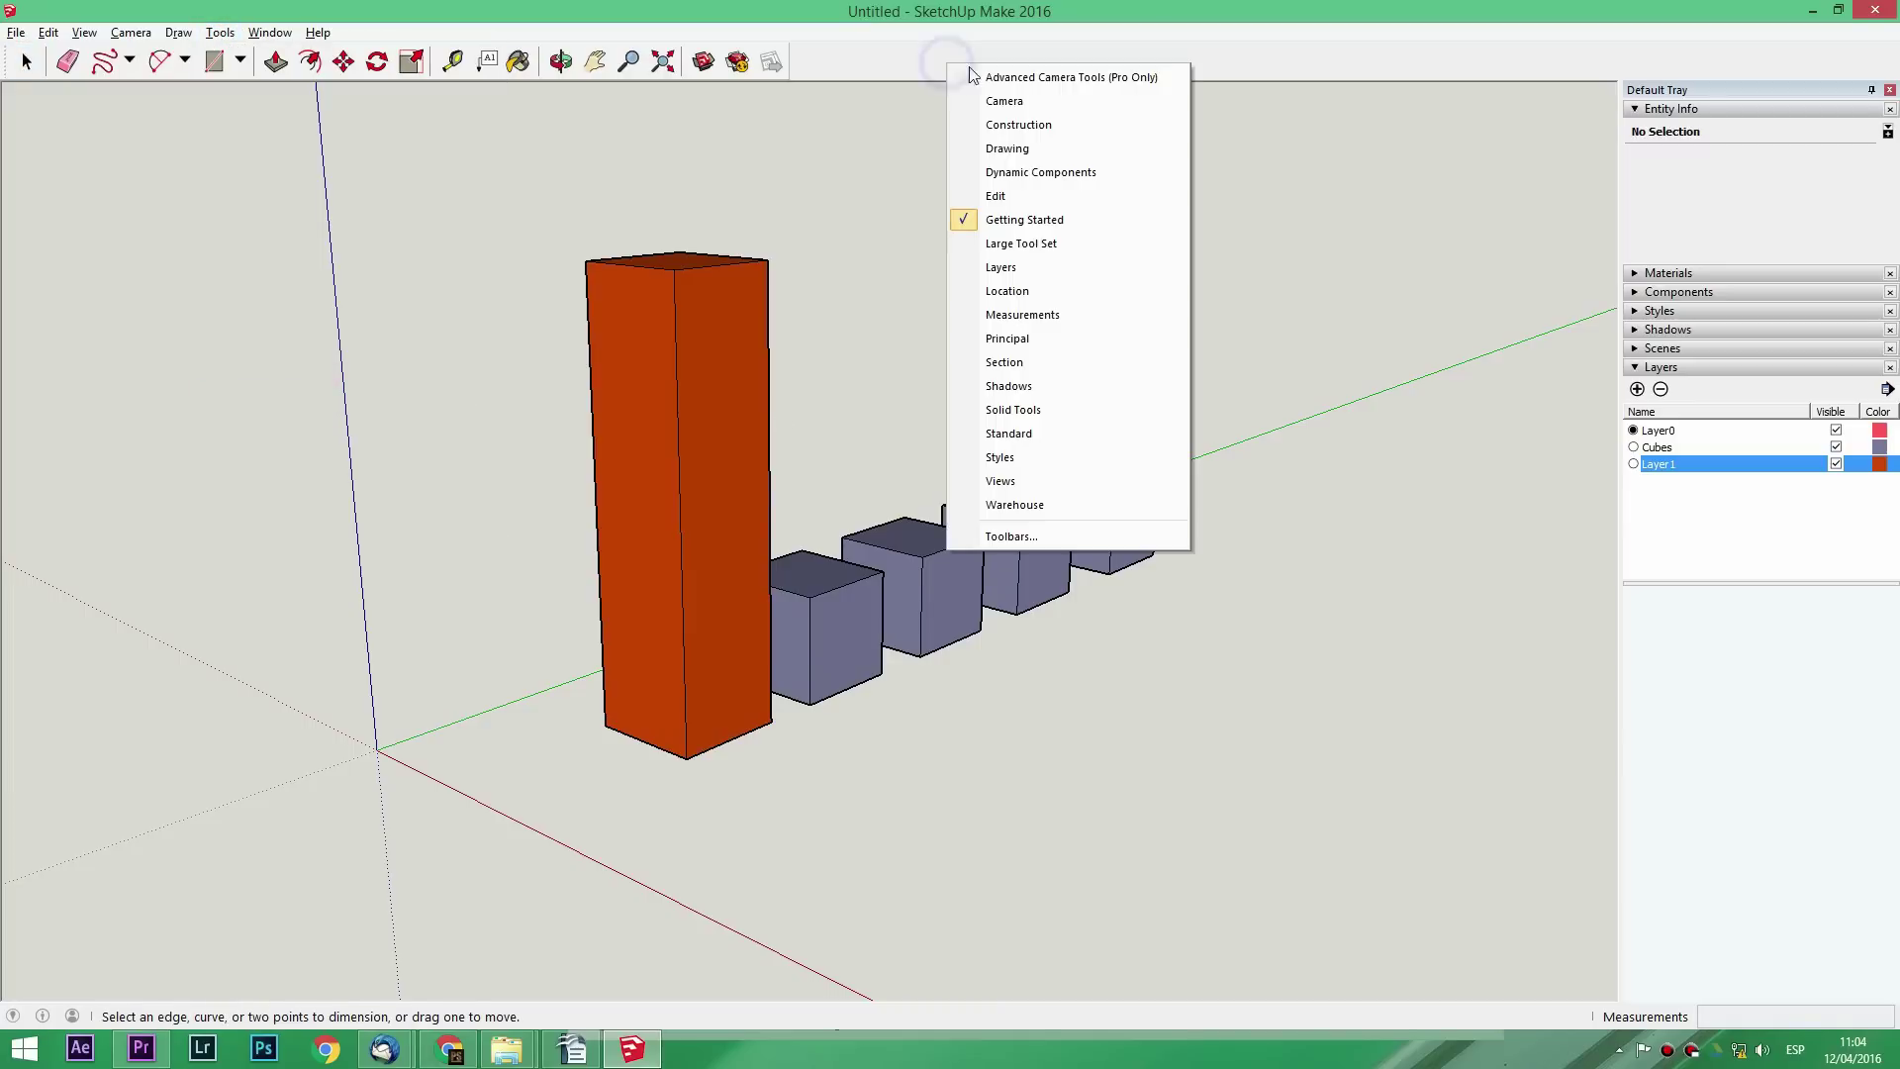
left_click(979, 122)
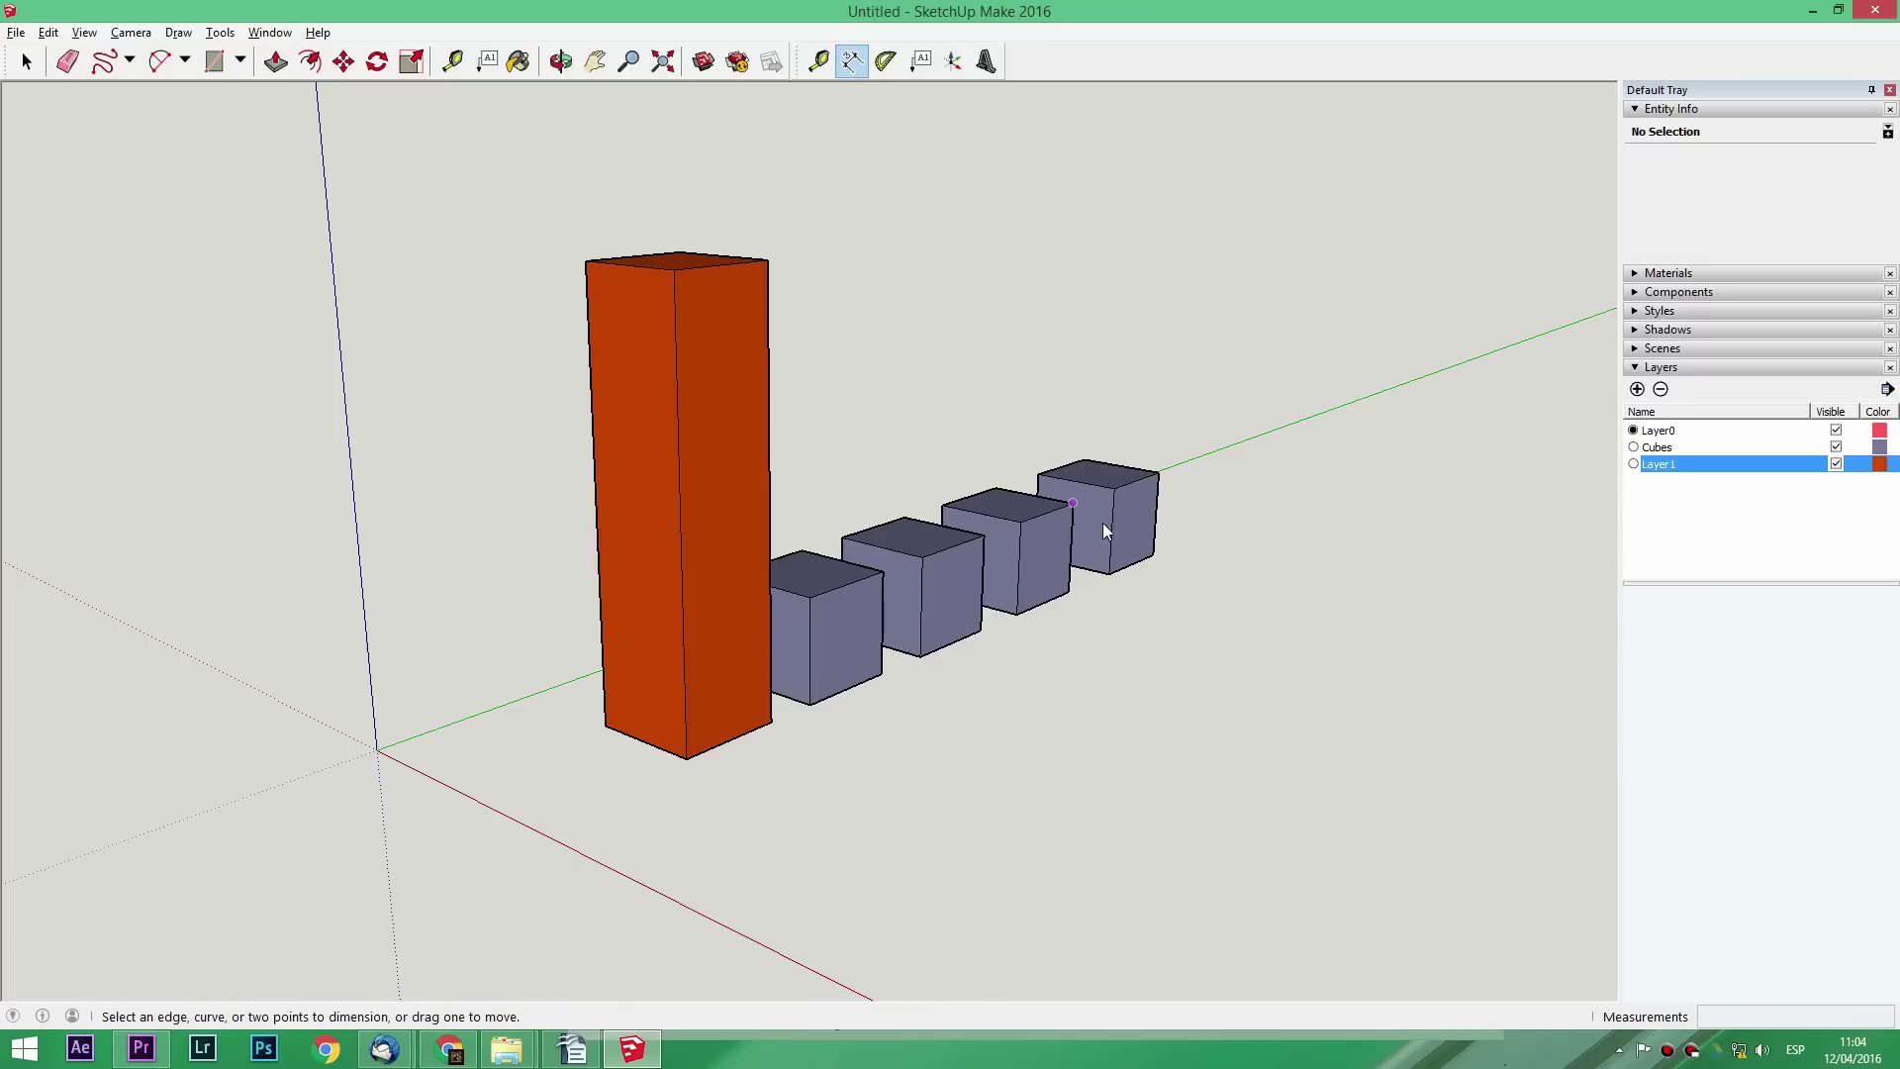
Dimension the right cube's height and bottom edge, both 500,0mm
scroll(1108, 515, "up", 2)
scroll(1098, 500, "up", 2)
scroll(1118, 495, "up", 2)
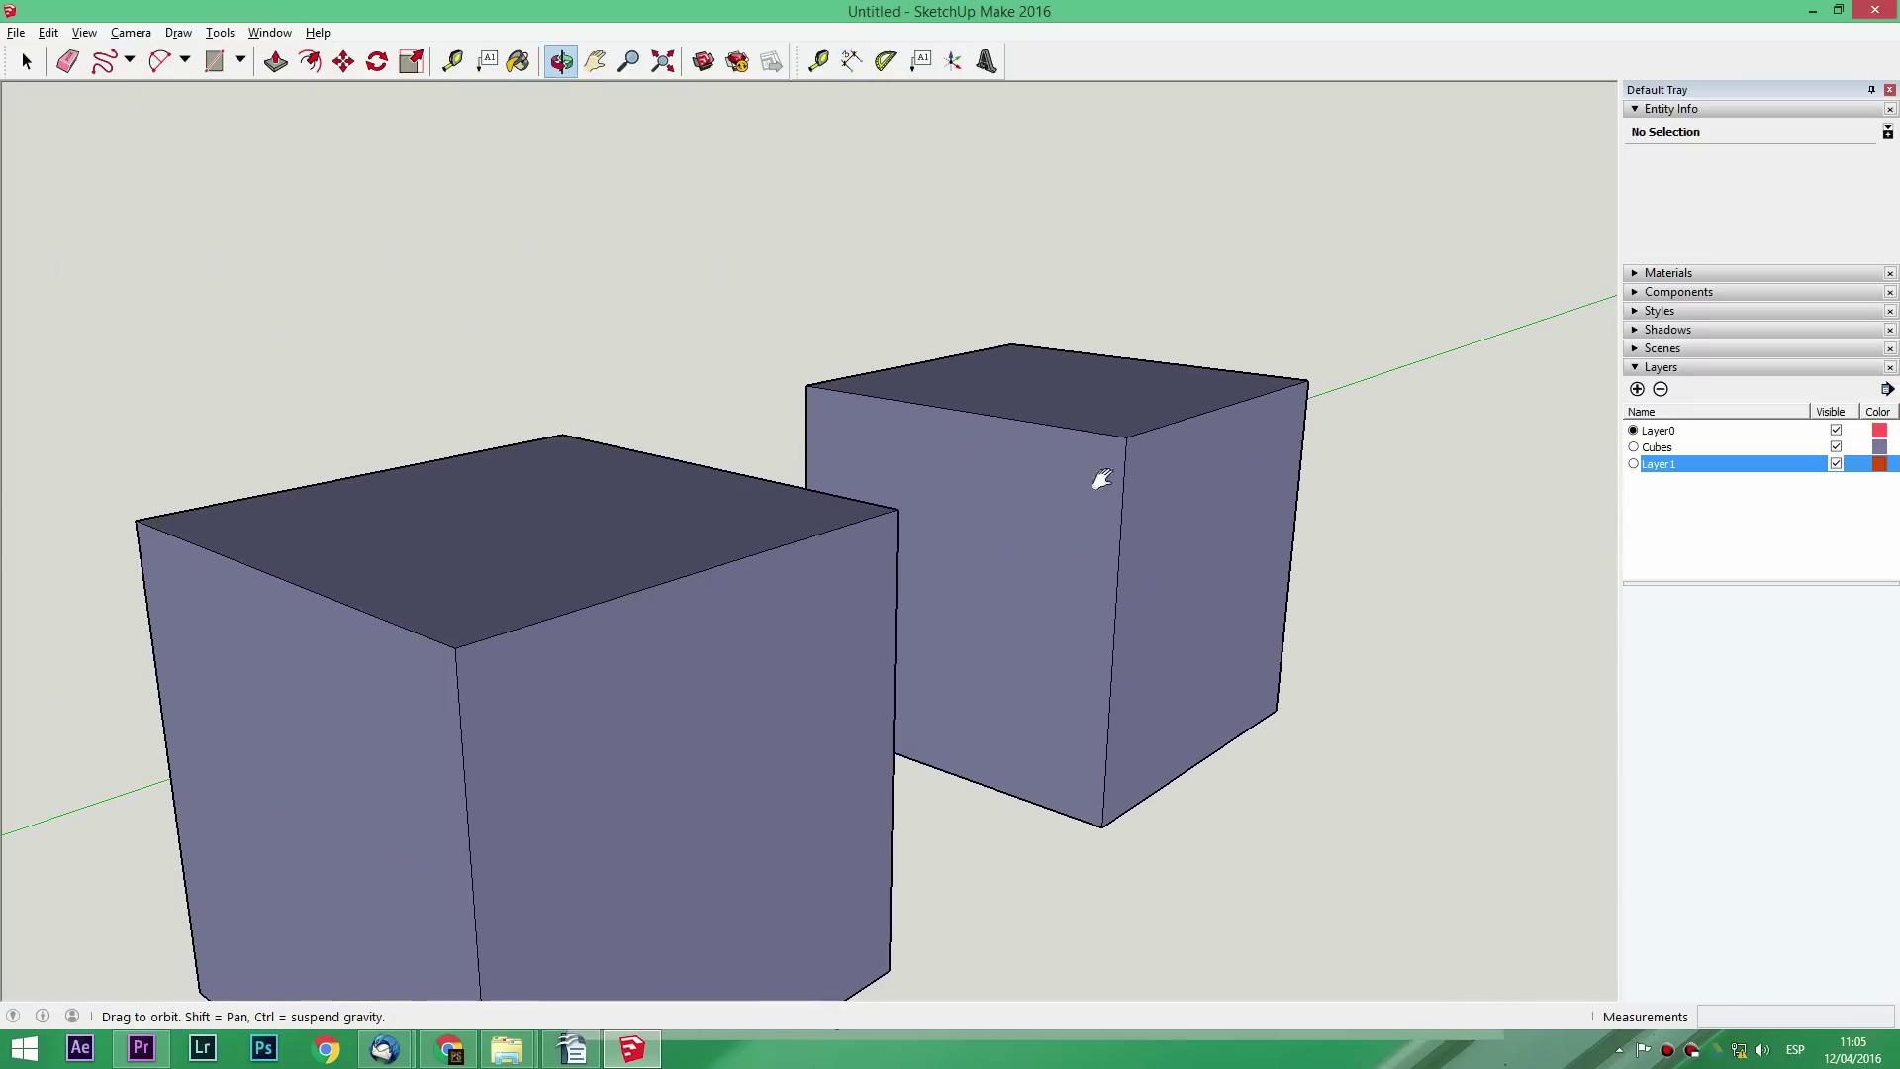
middle_click_drag(1102, 479, 994, 471, "shift")
left_click(1130, 363)
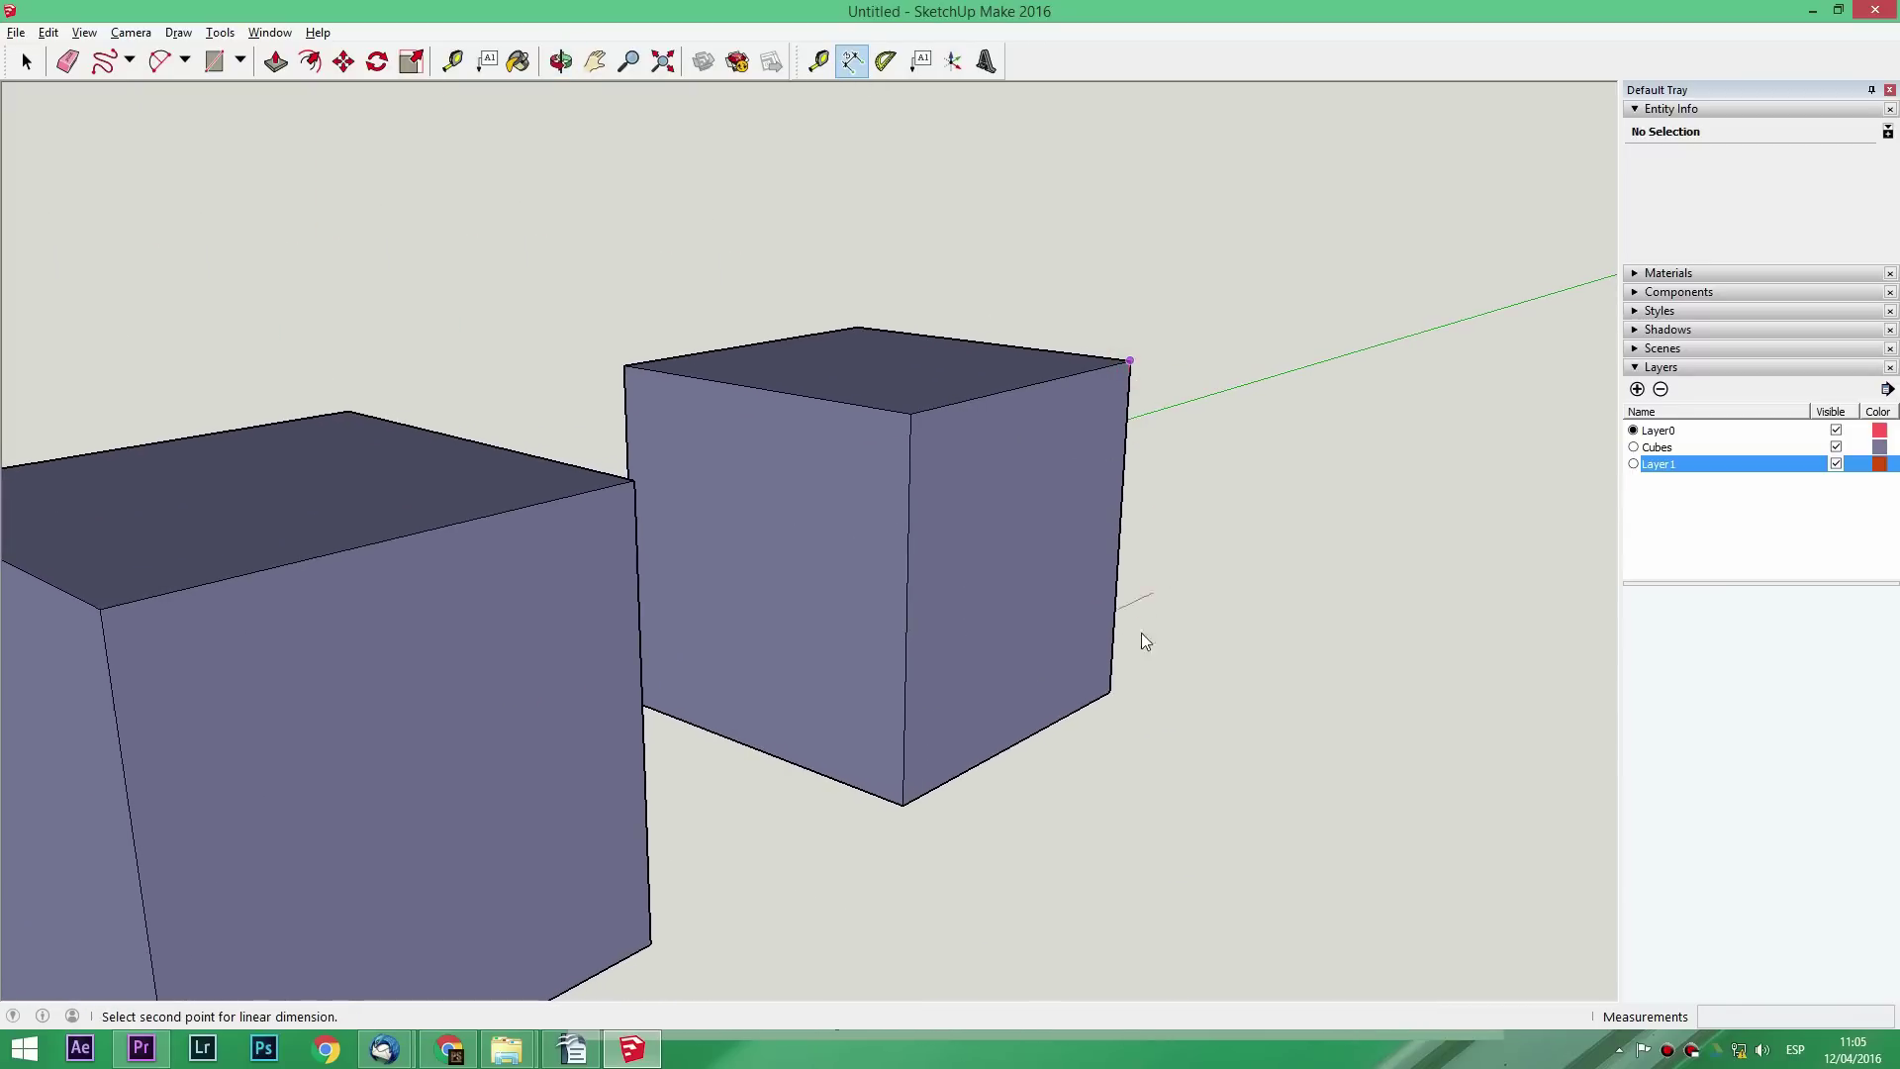
left_click(1111, 690)
left_click(1227, 704)
mouse_move(1231, 709)
middle_mouse_down()
mouse_move(1124, 636)
mouse_move(1100, 671)
middle_mouse_up()
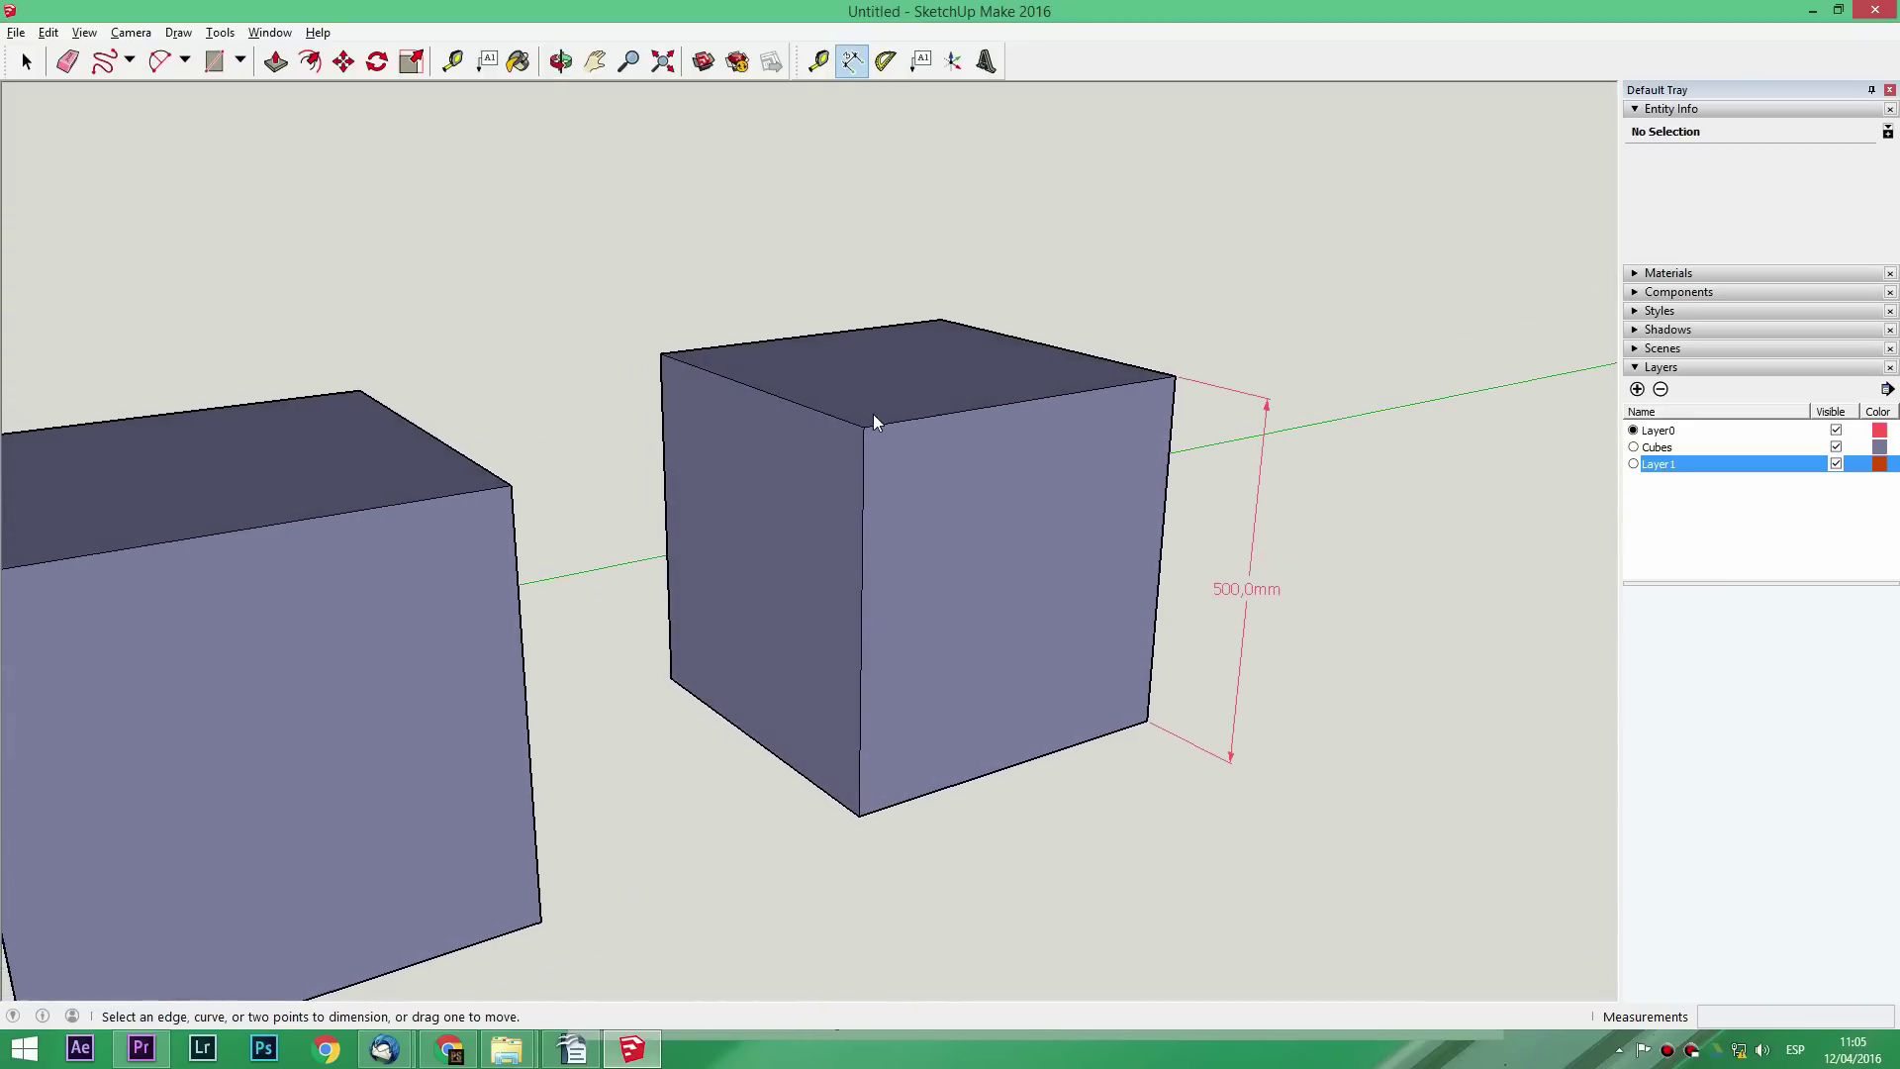
left_click(858, 817)
left_click(1148, 721)
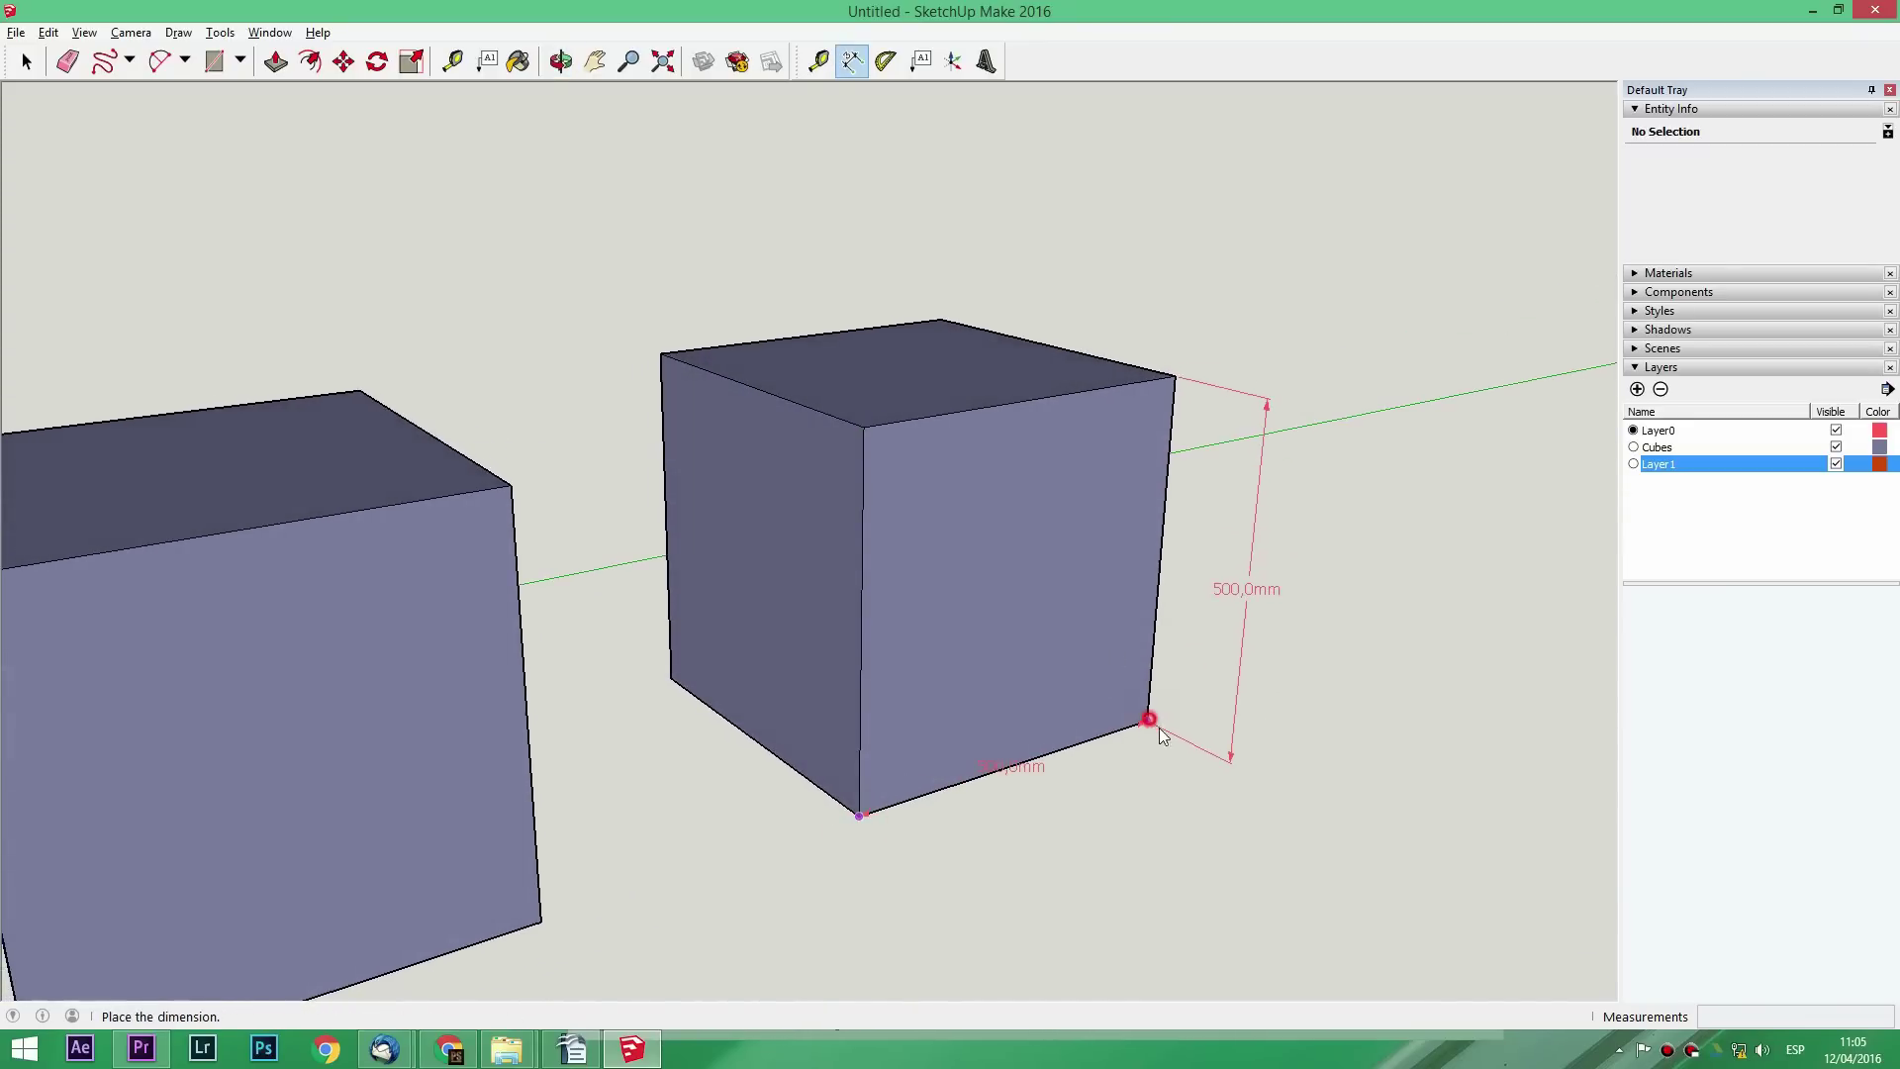
left_click(1227, 763)
Put both dimensions on a new Dimensions layer and test hiding and showing it
key("space")
left_click(1251, 591)
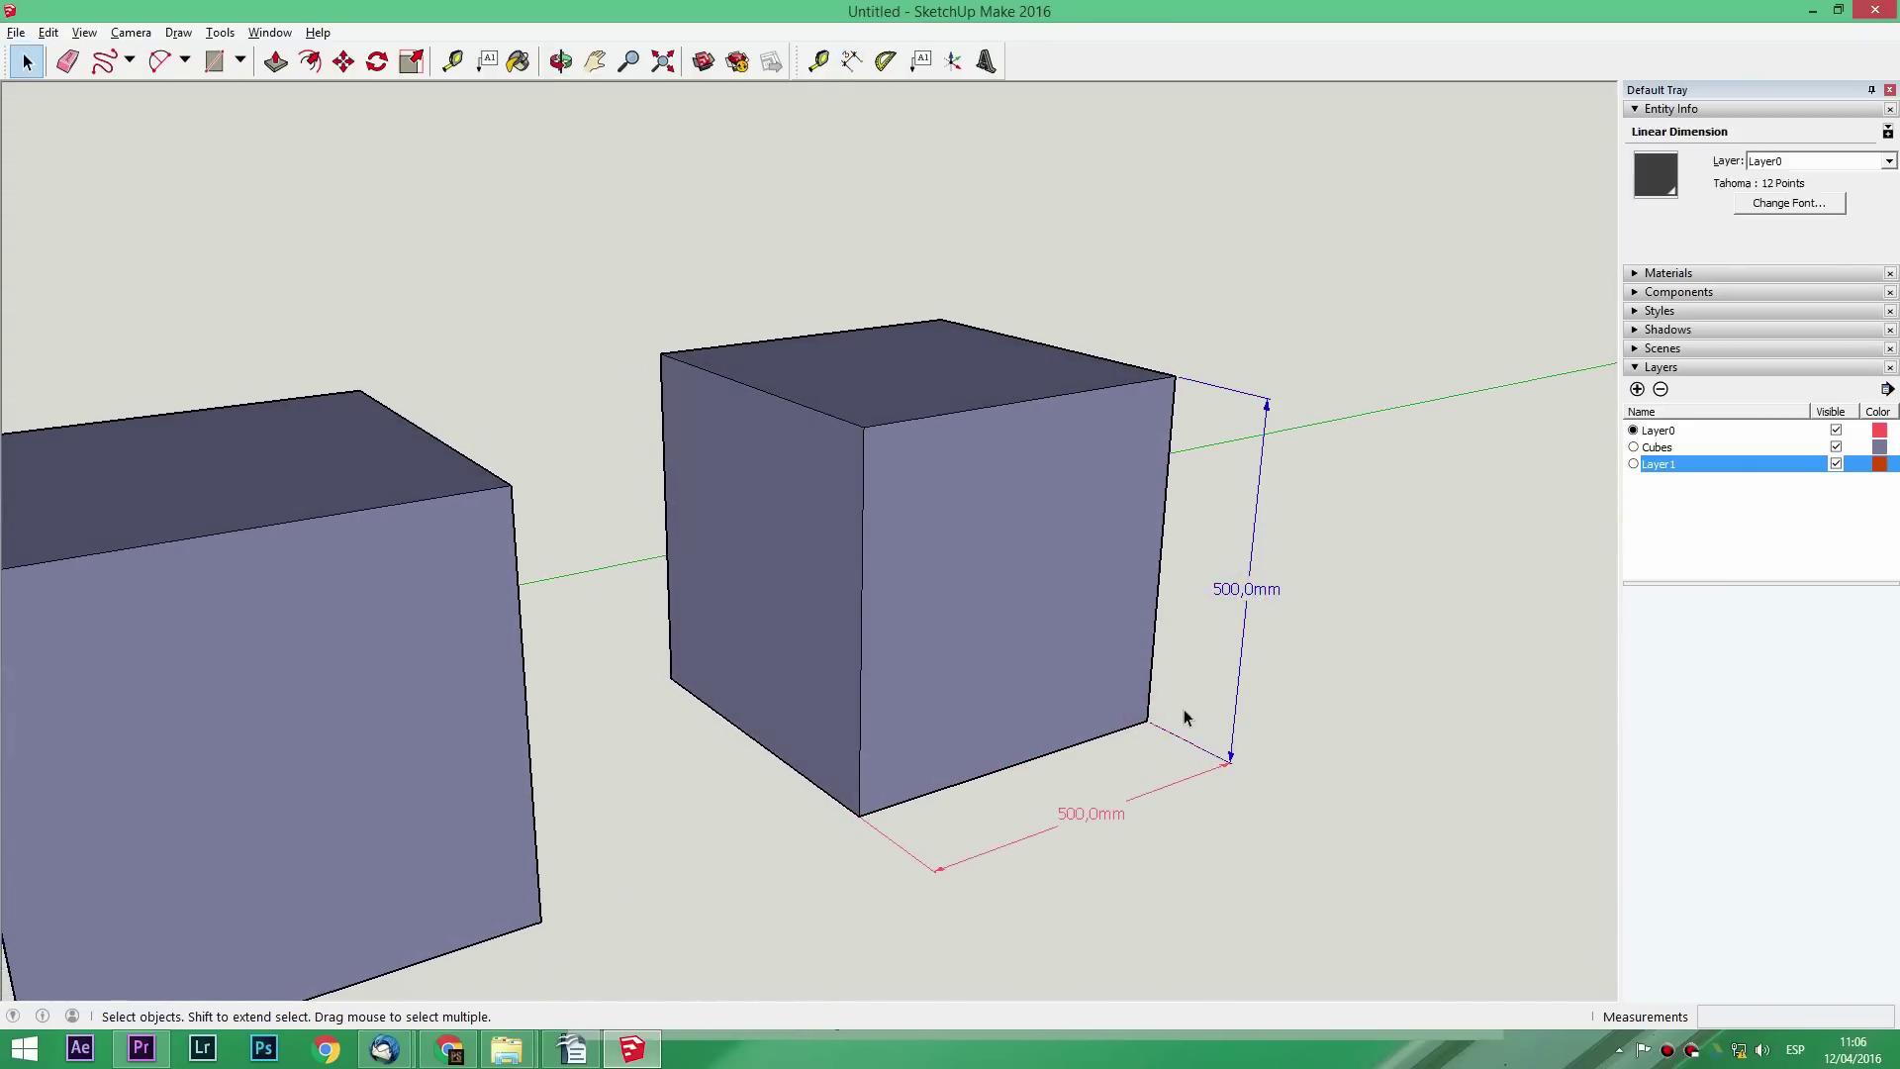
left_click(1089, 817, "shift")
left_click(1641, 388)
type("Dimensions")
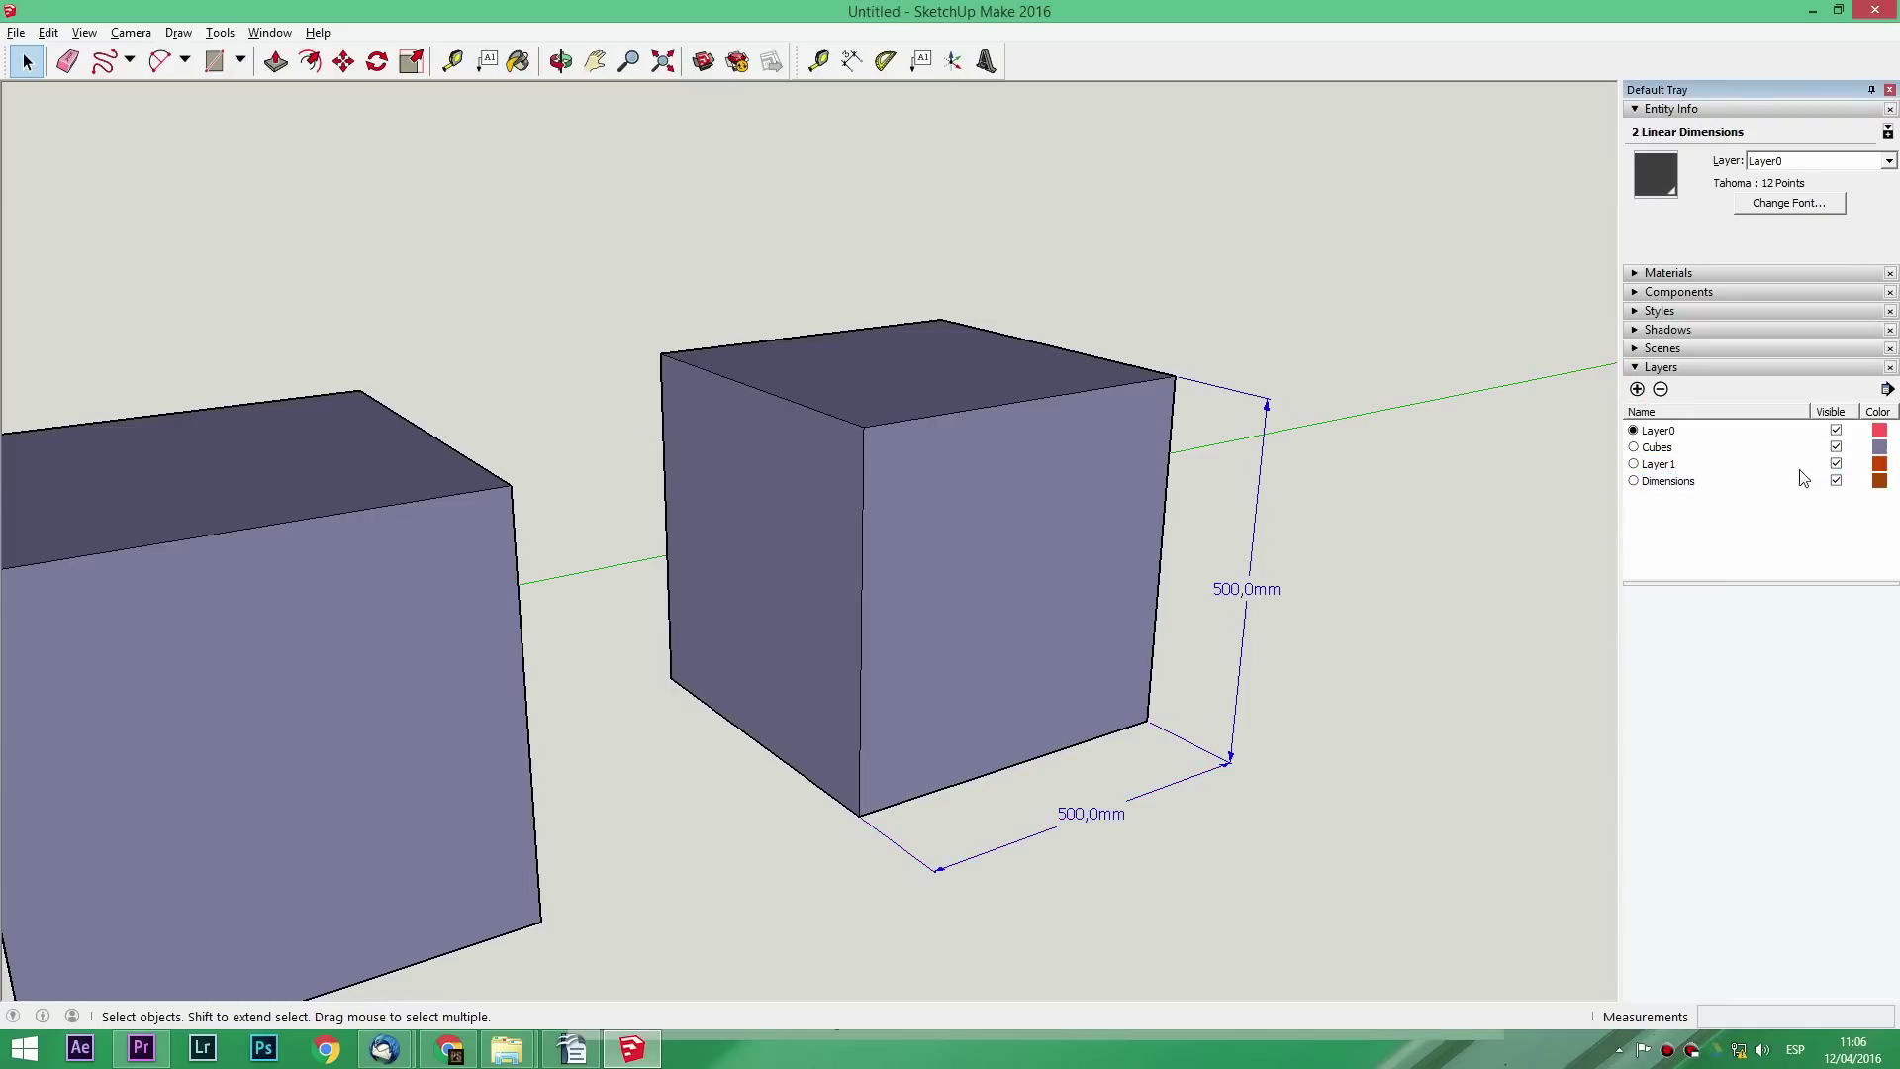
left_click(1770, 166)
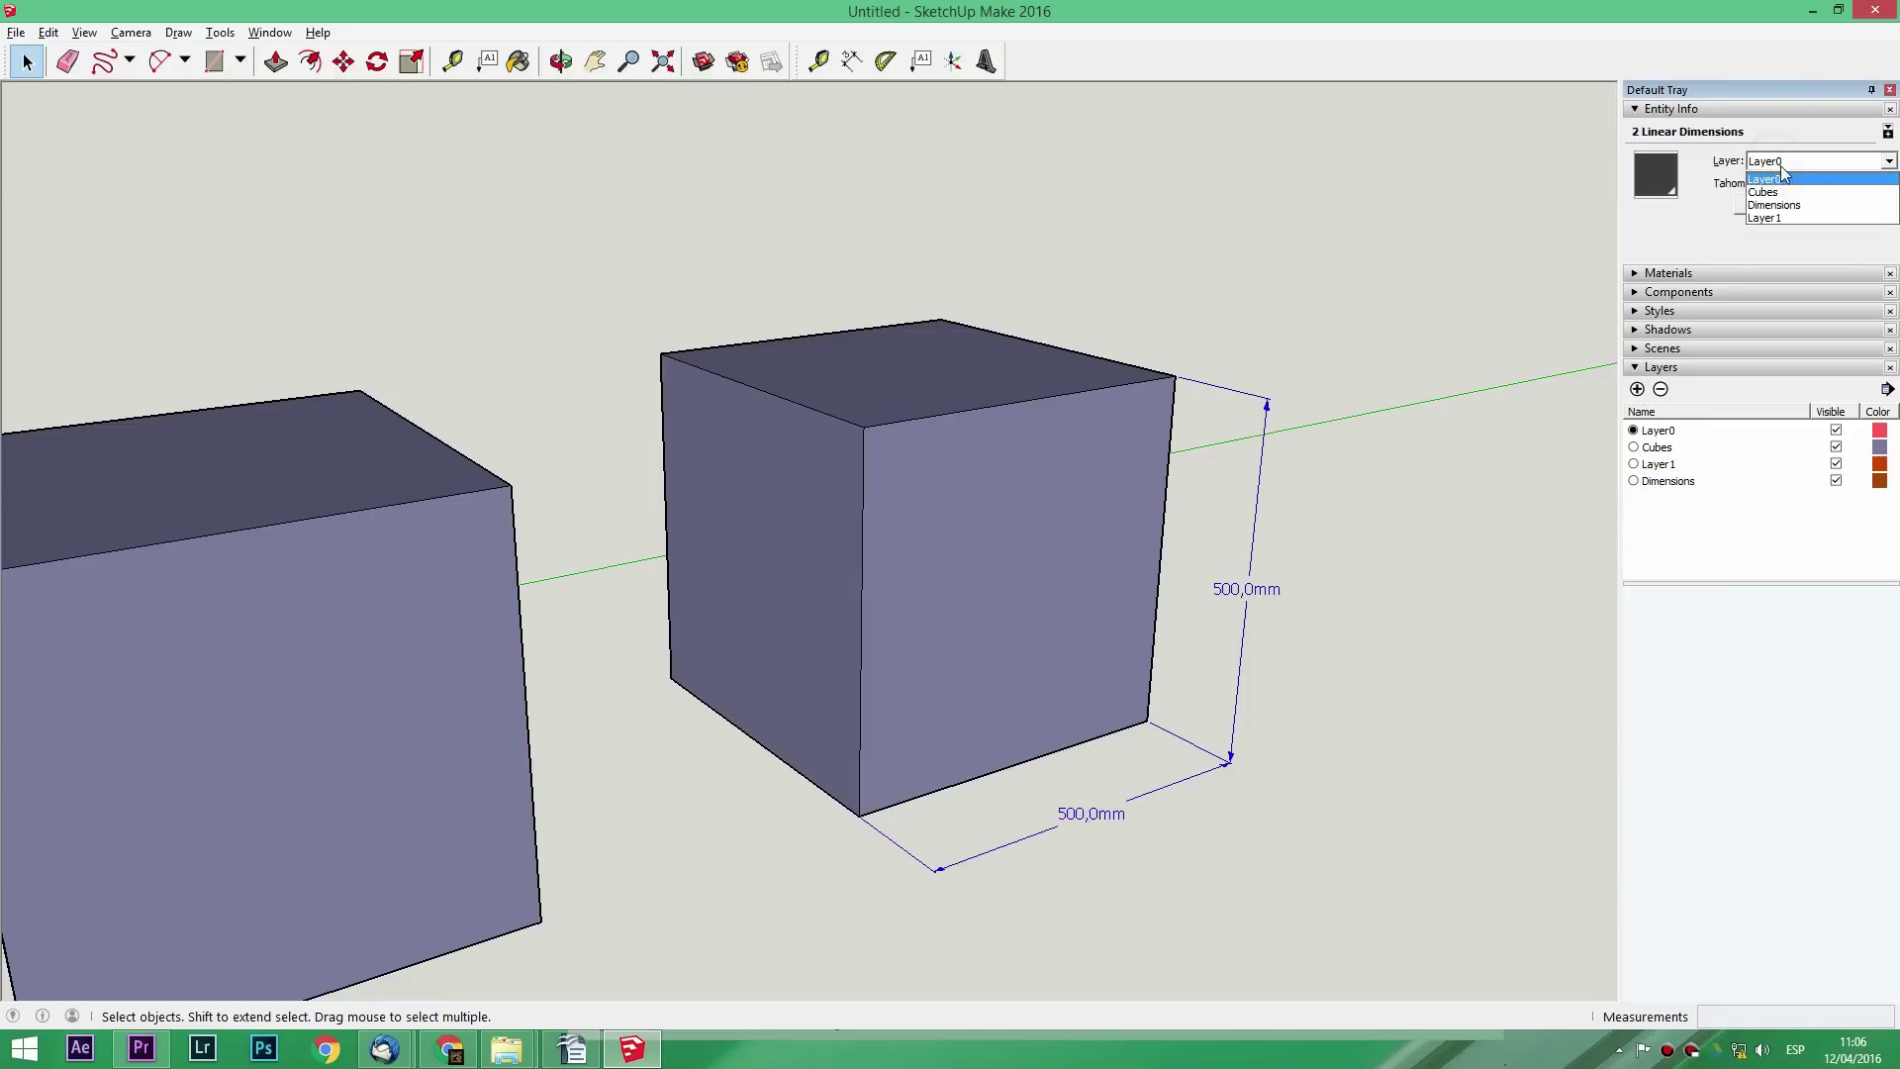
left_click(1786, 217)
left_click(1837, 482)
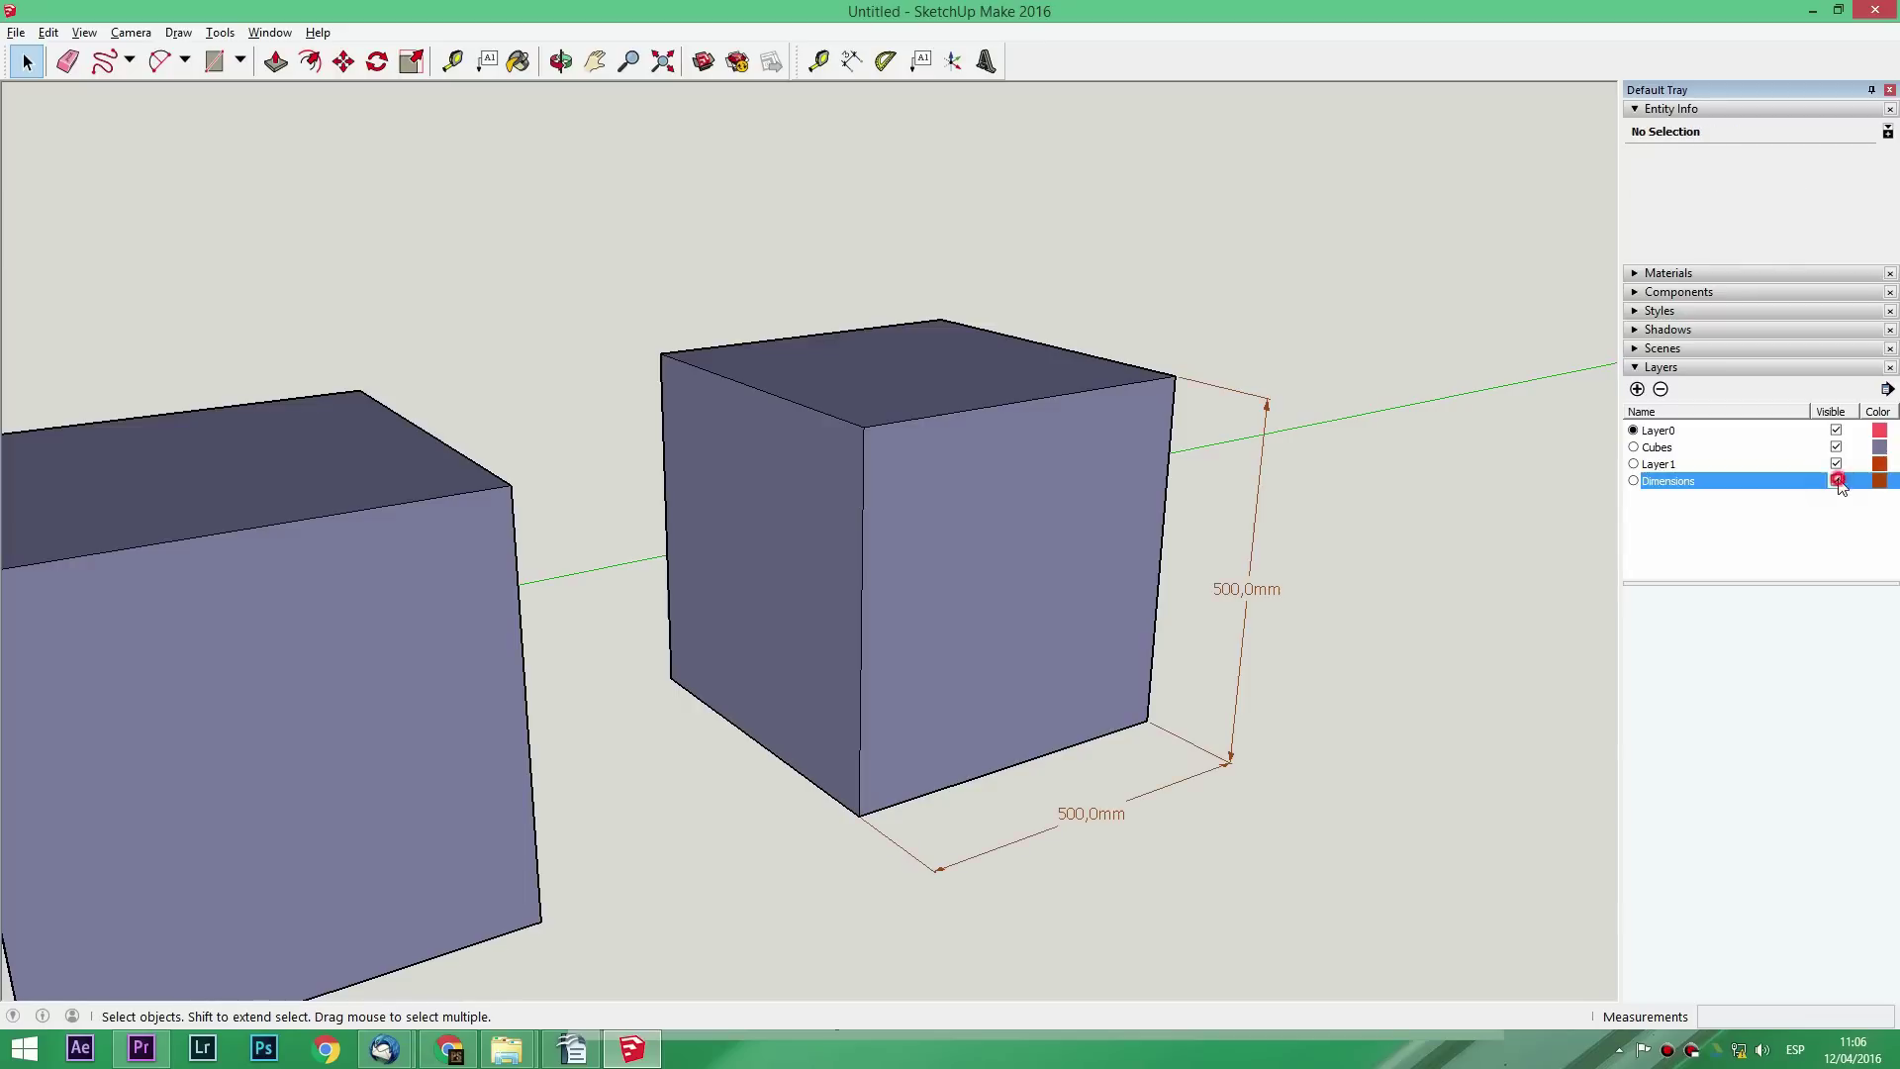
left_click(1837, 482)
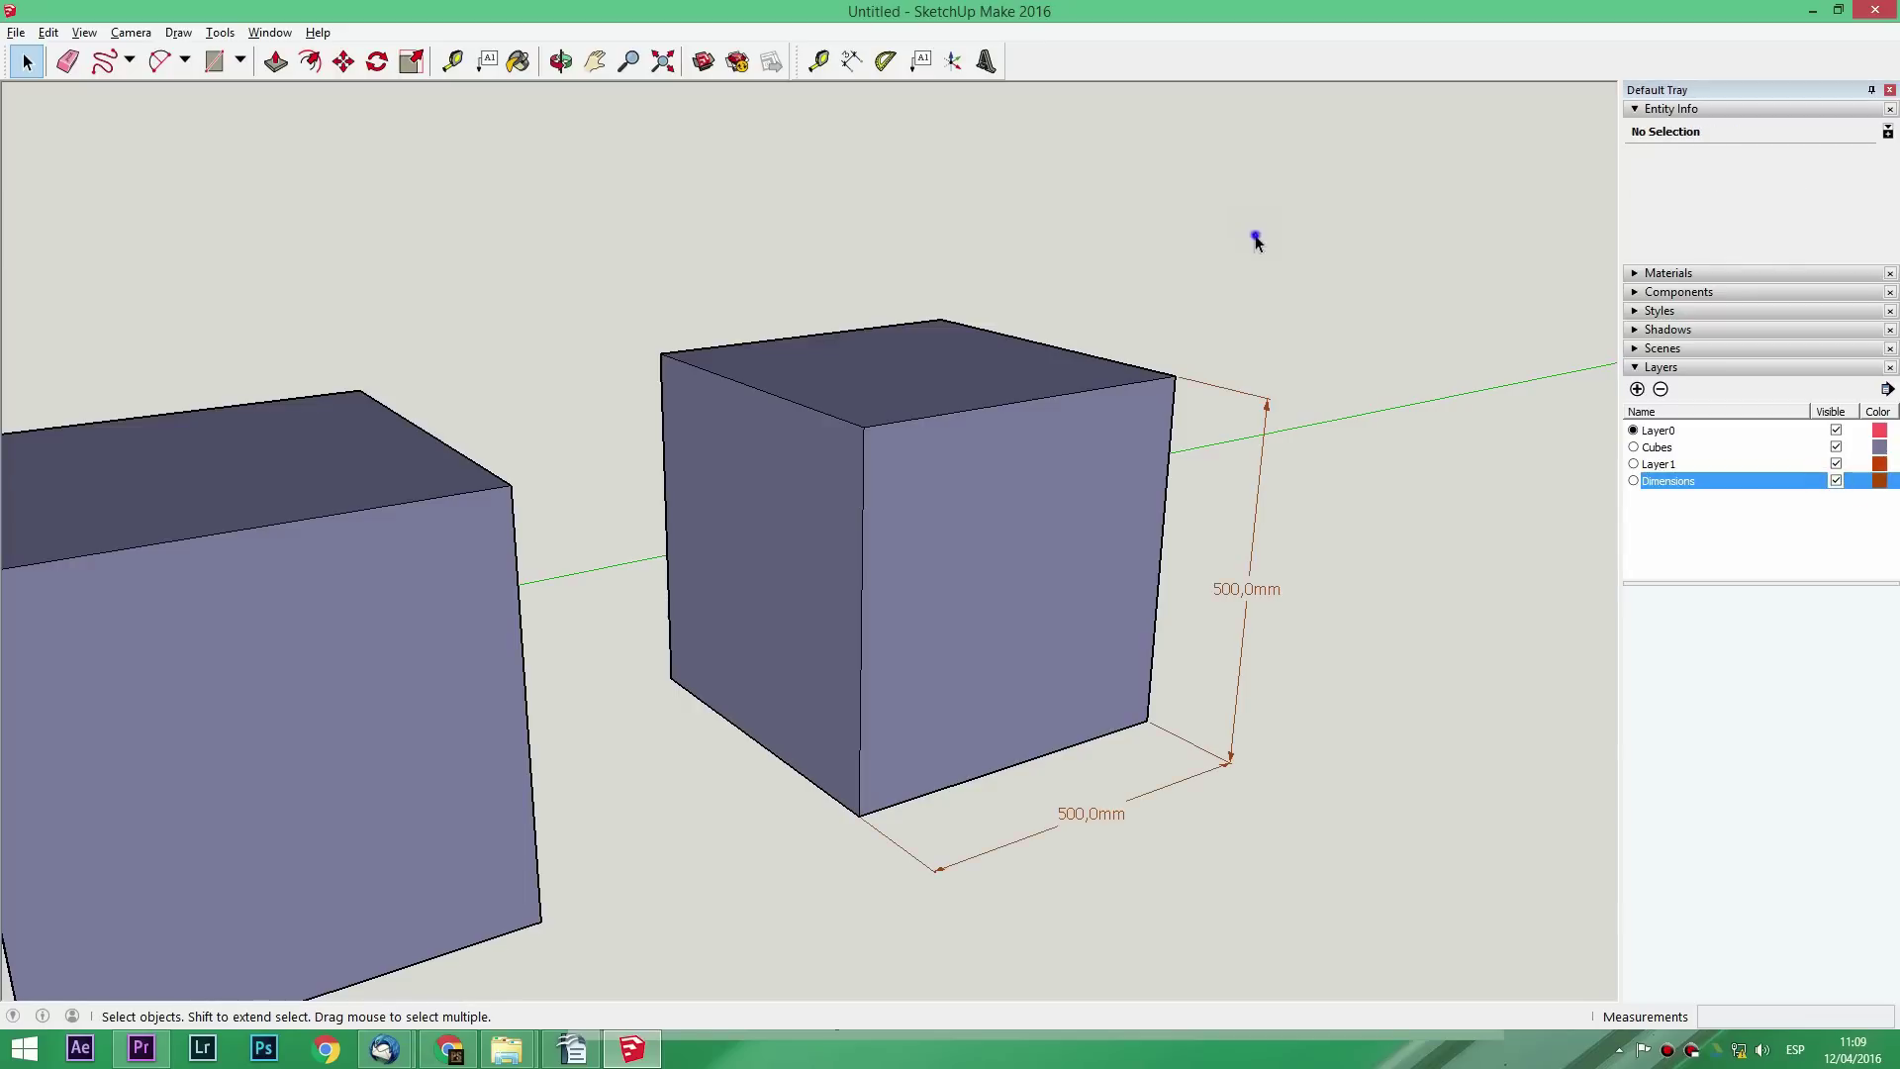
Show the Views and Styles toolbars
right_click(1105, 71)
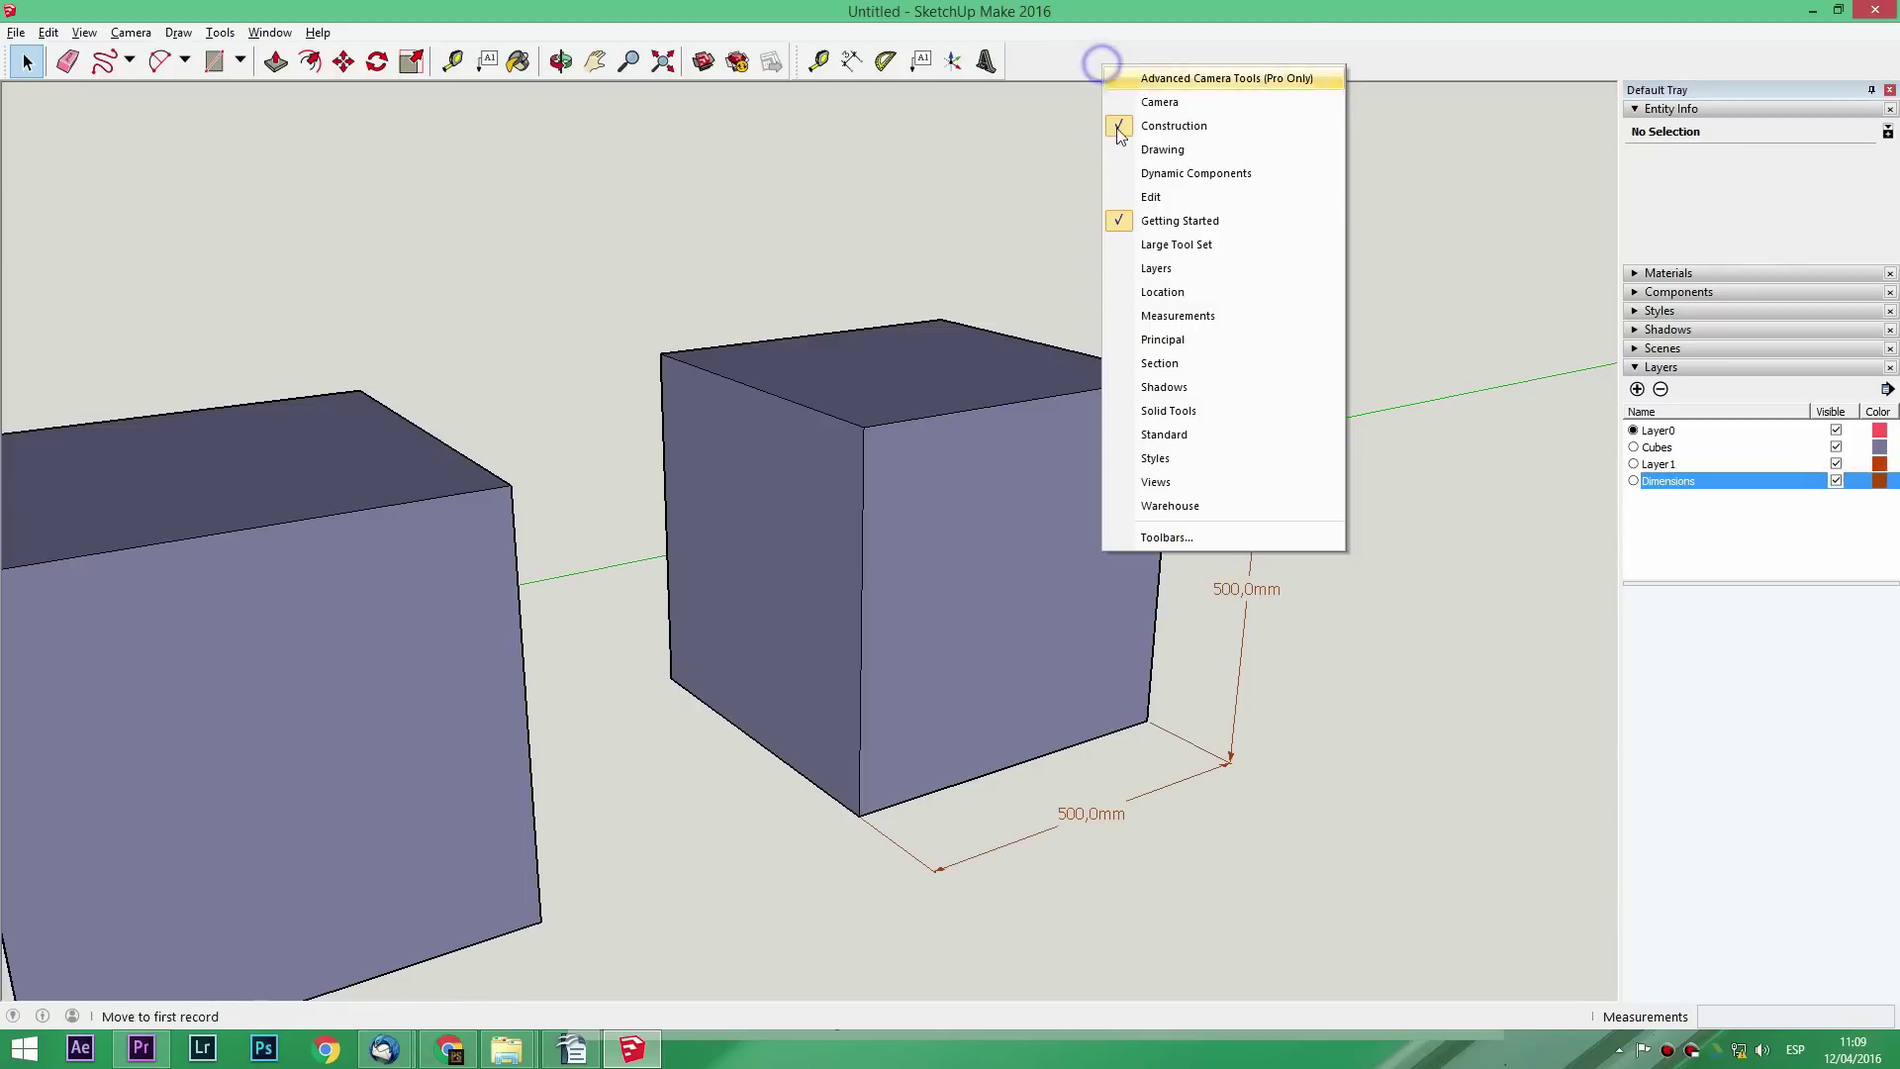
left_click(1130, 482)
right_click(1260, 56)
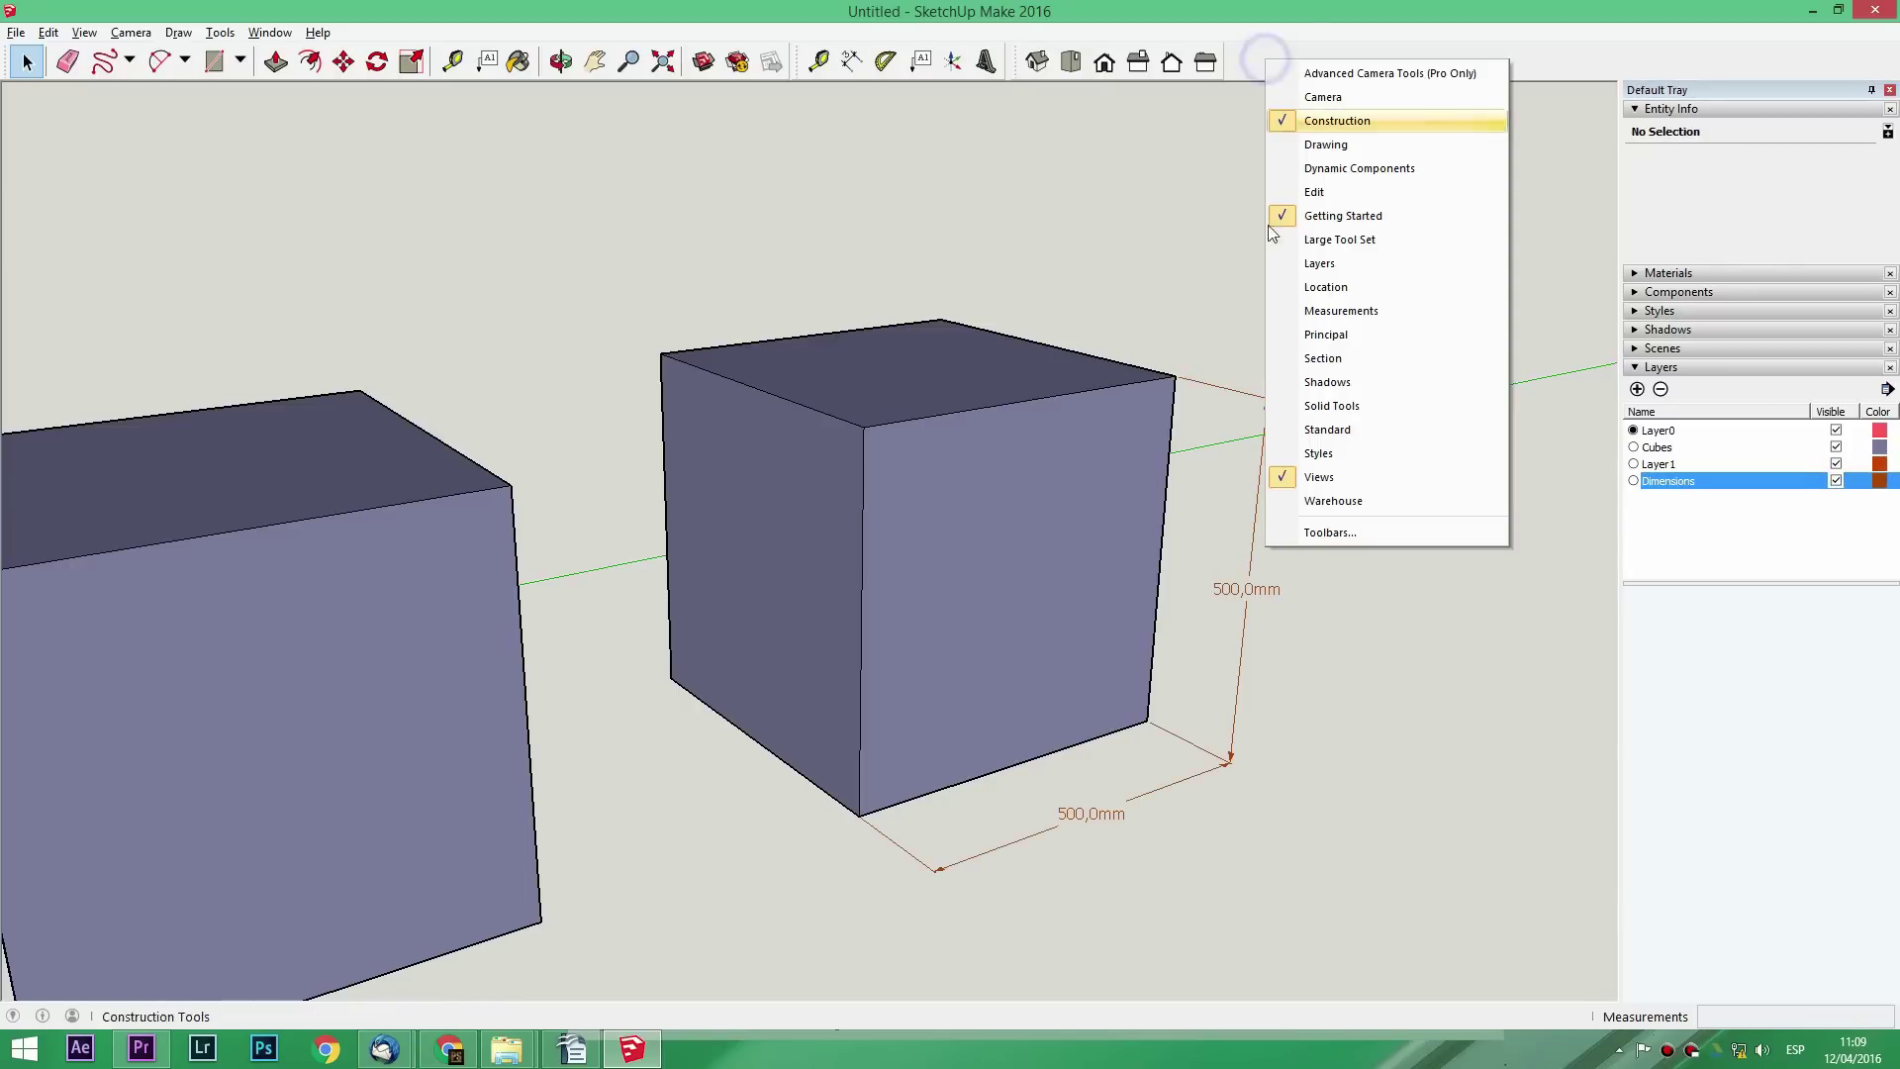
left_click(1284, 451)
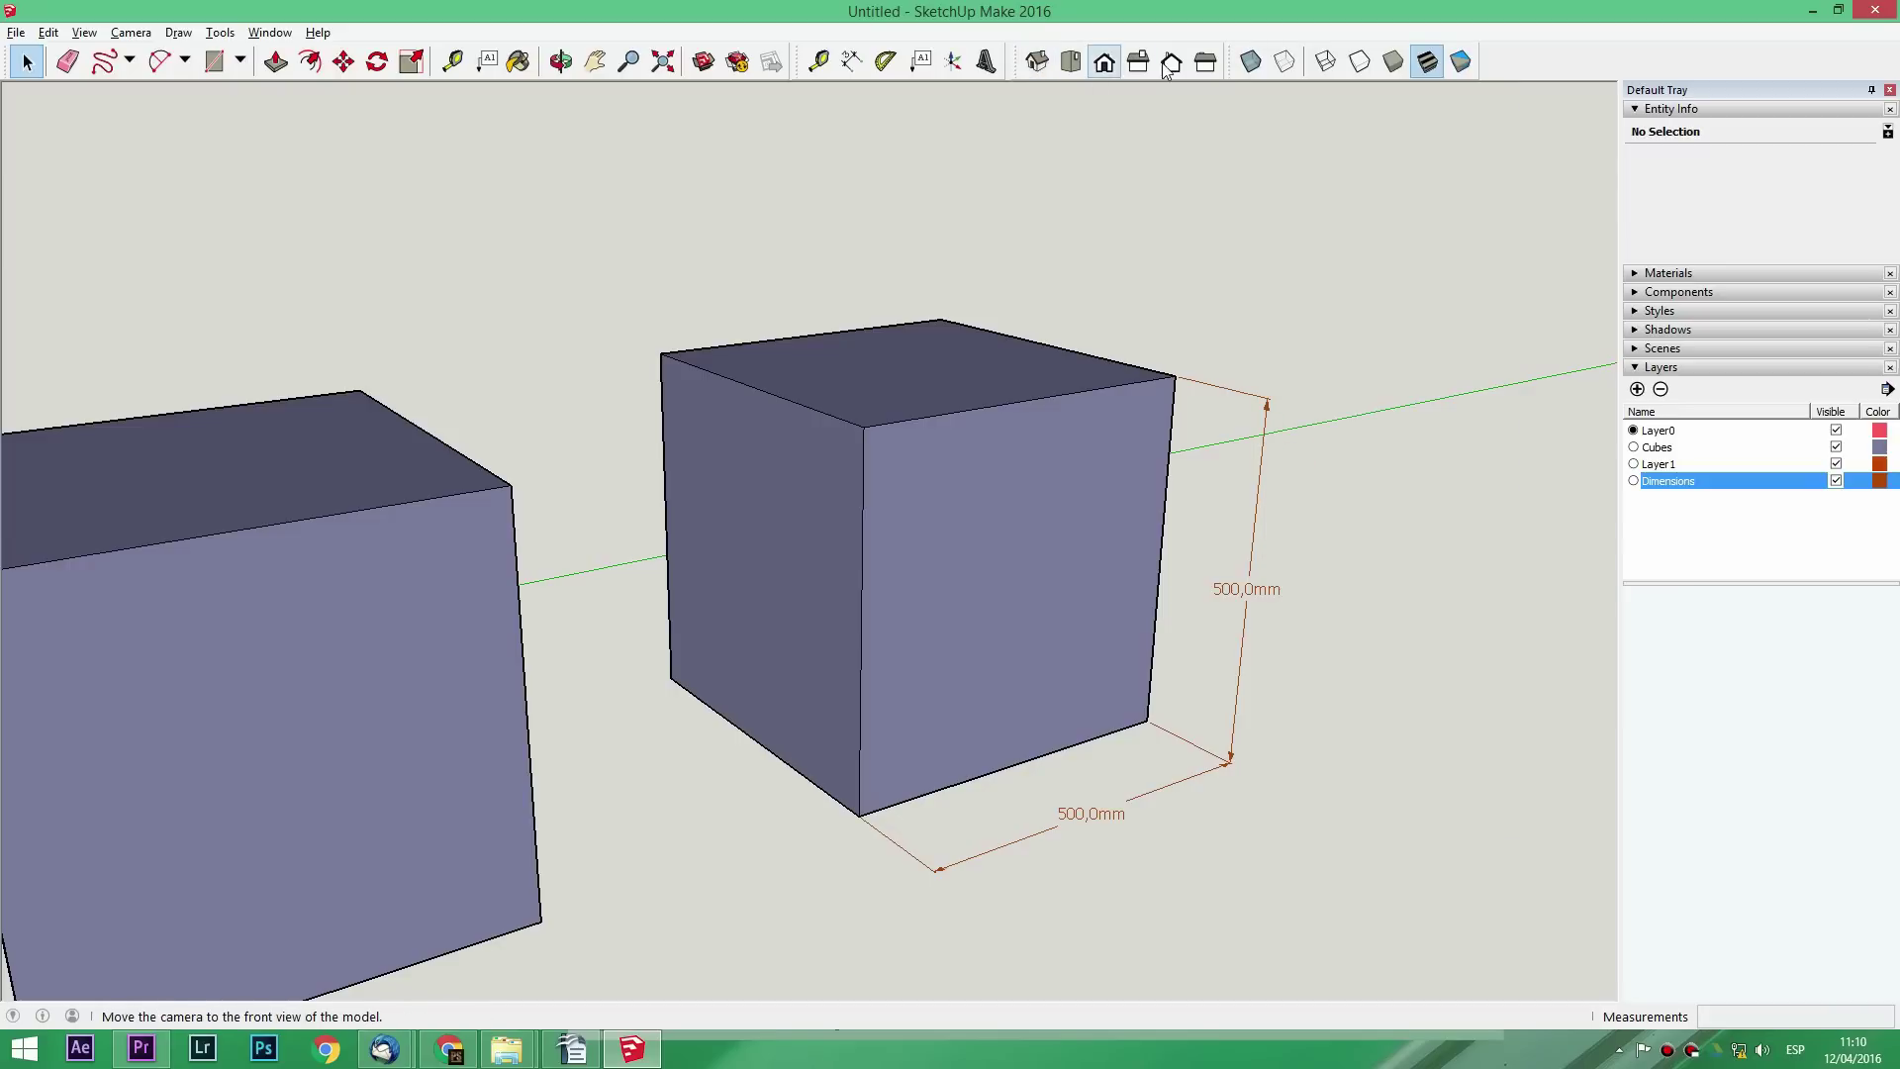
Try X-ray, Wireframe and Hidden Line, ending on Monochrome white faces
left_click(1248, 65)
left_click(1283, 61)
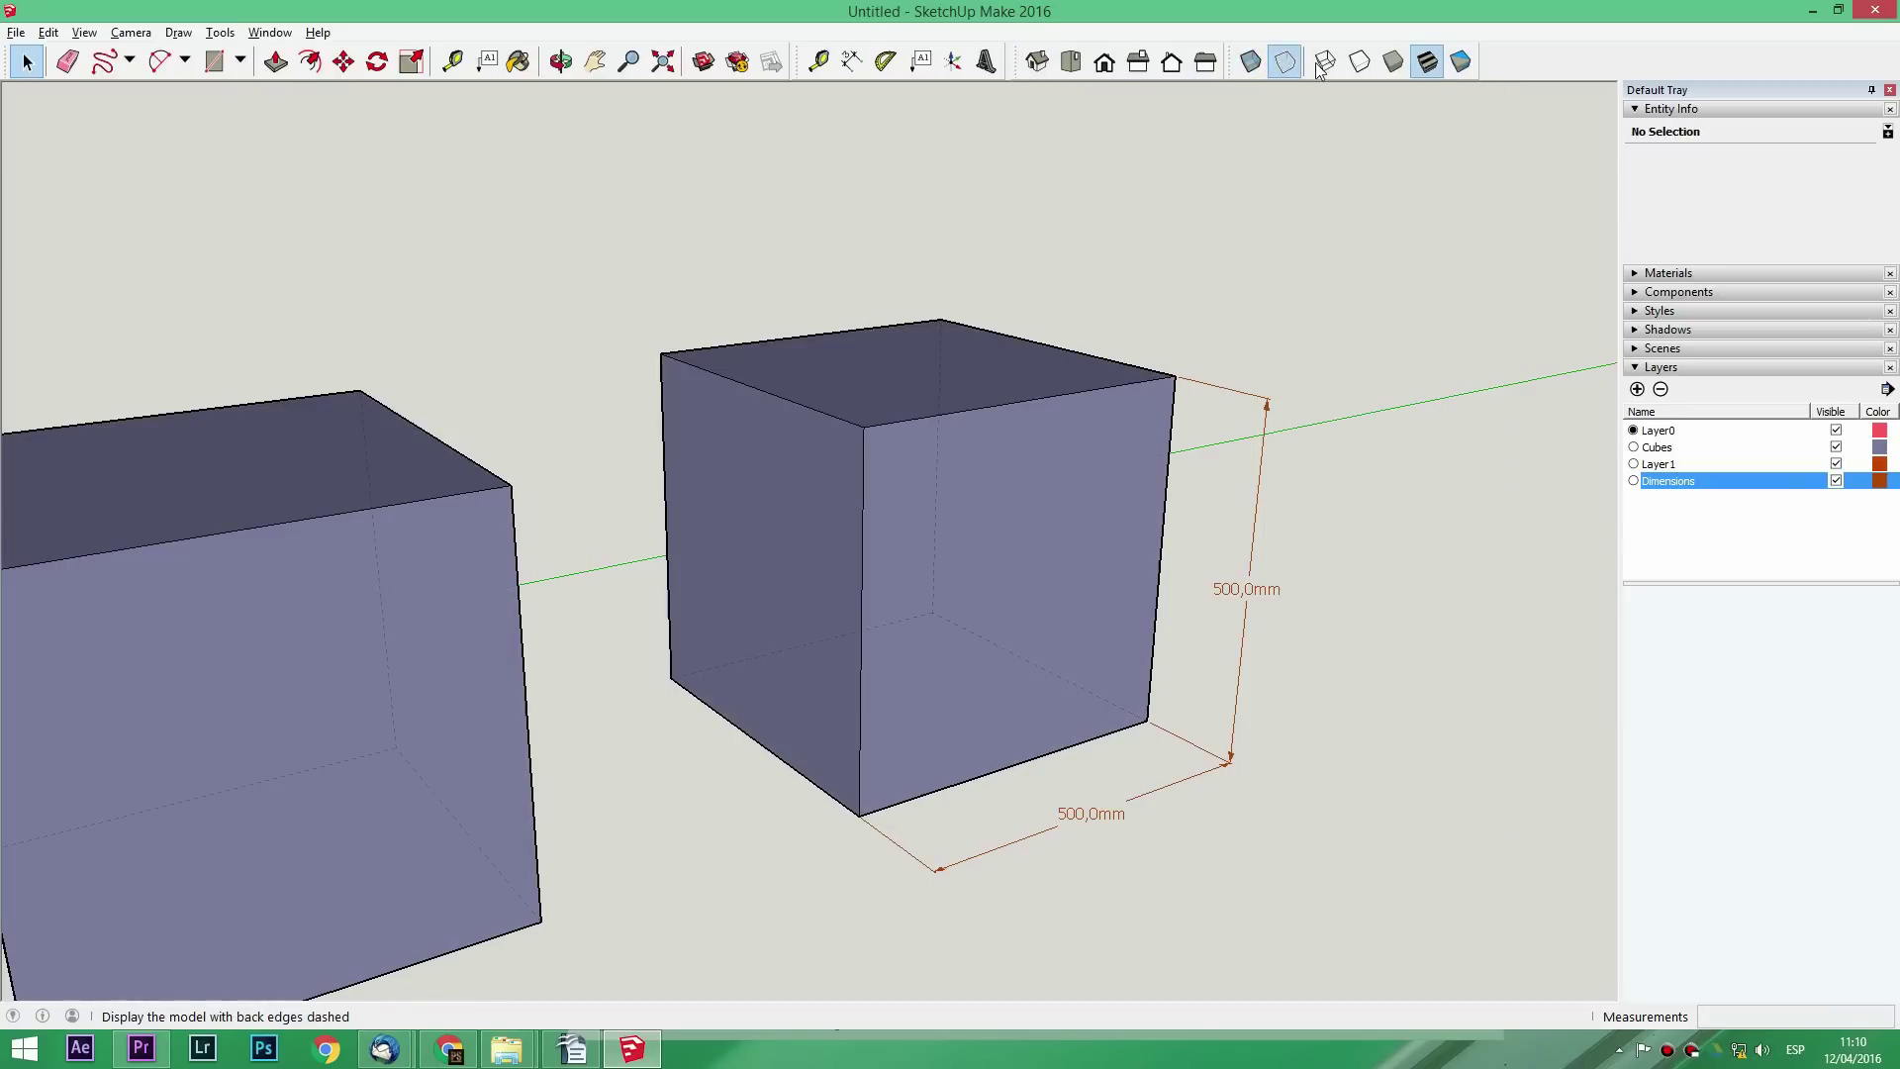
left_click(1356, 63)
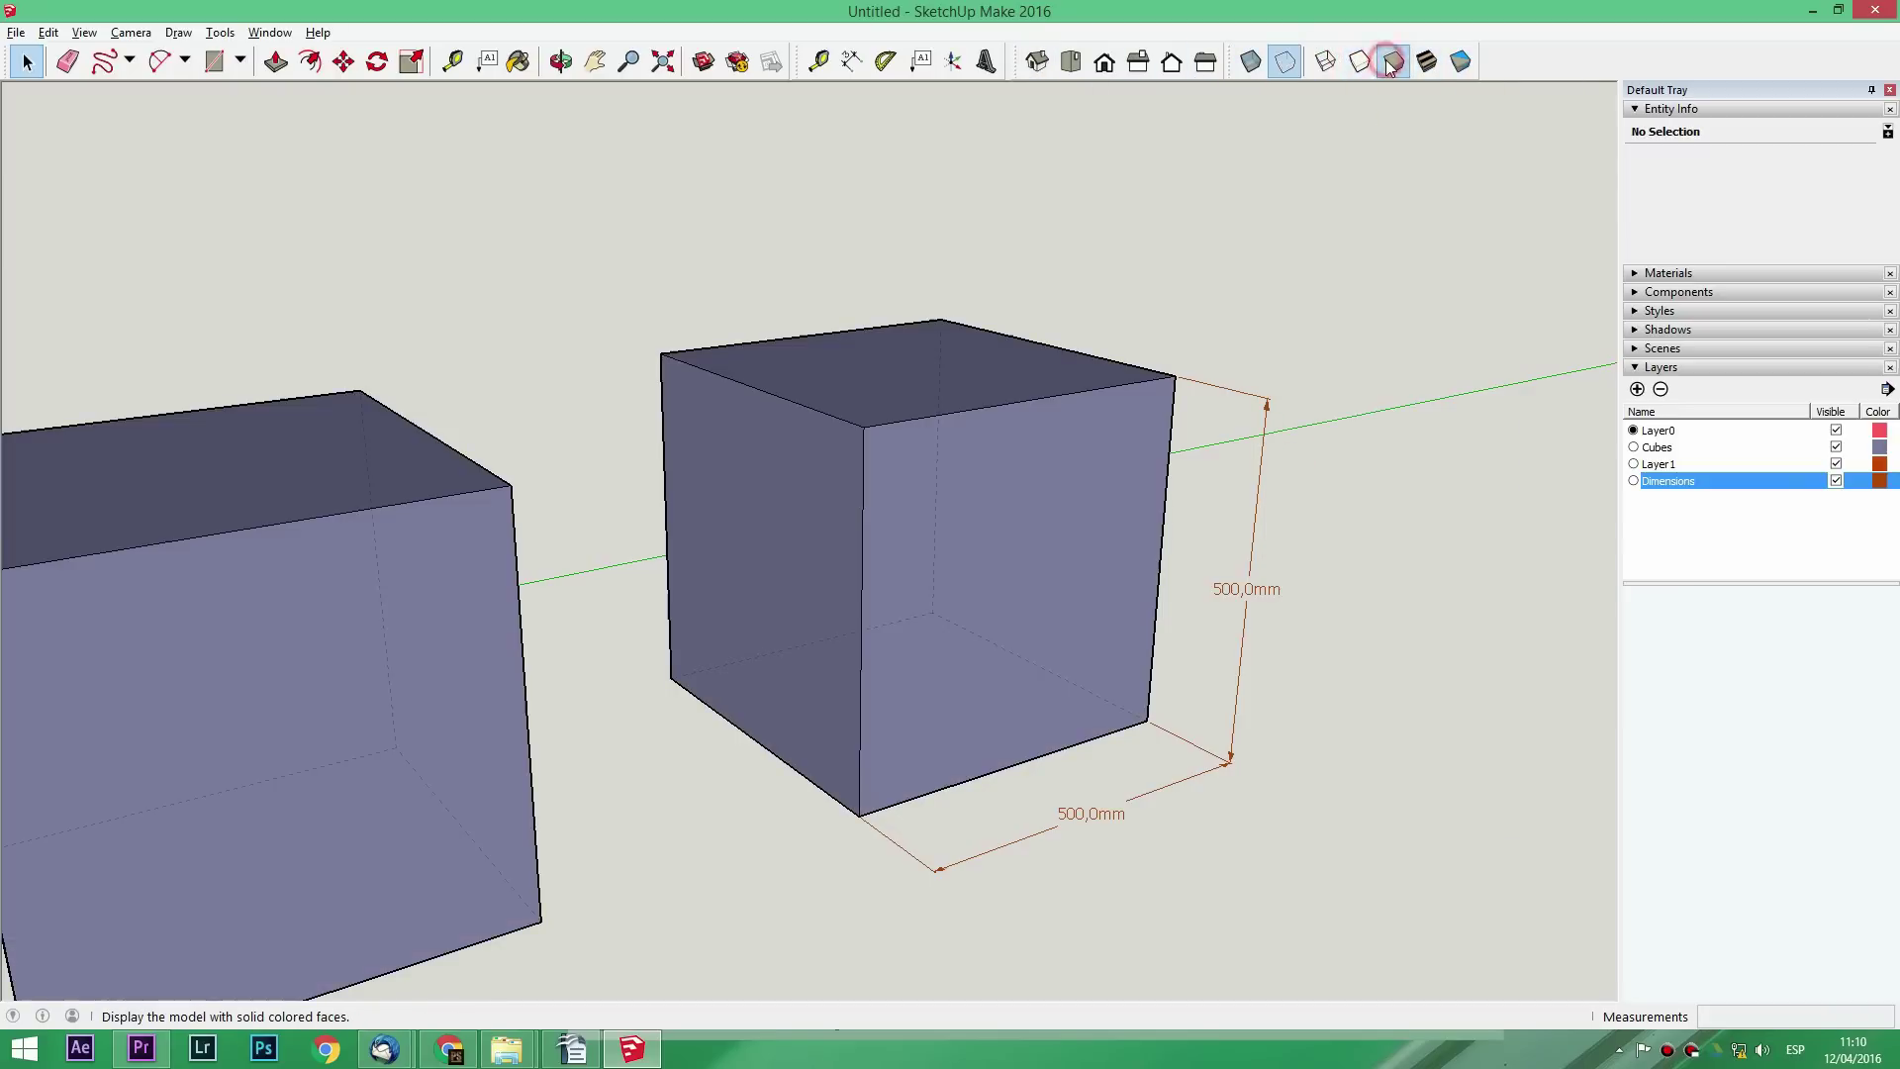
left_click(1426, 62)
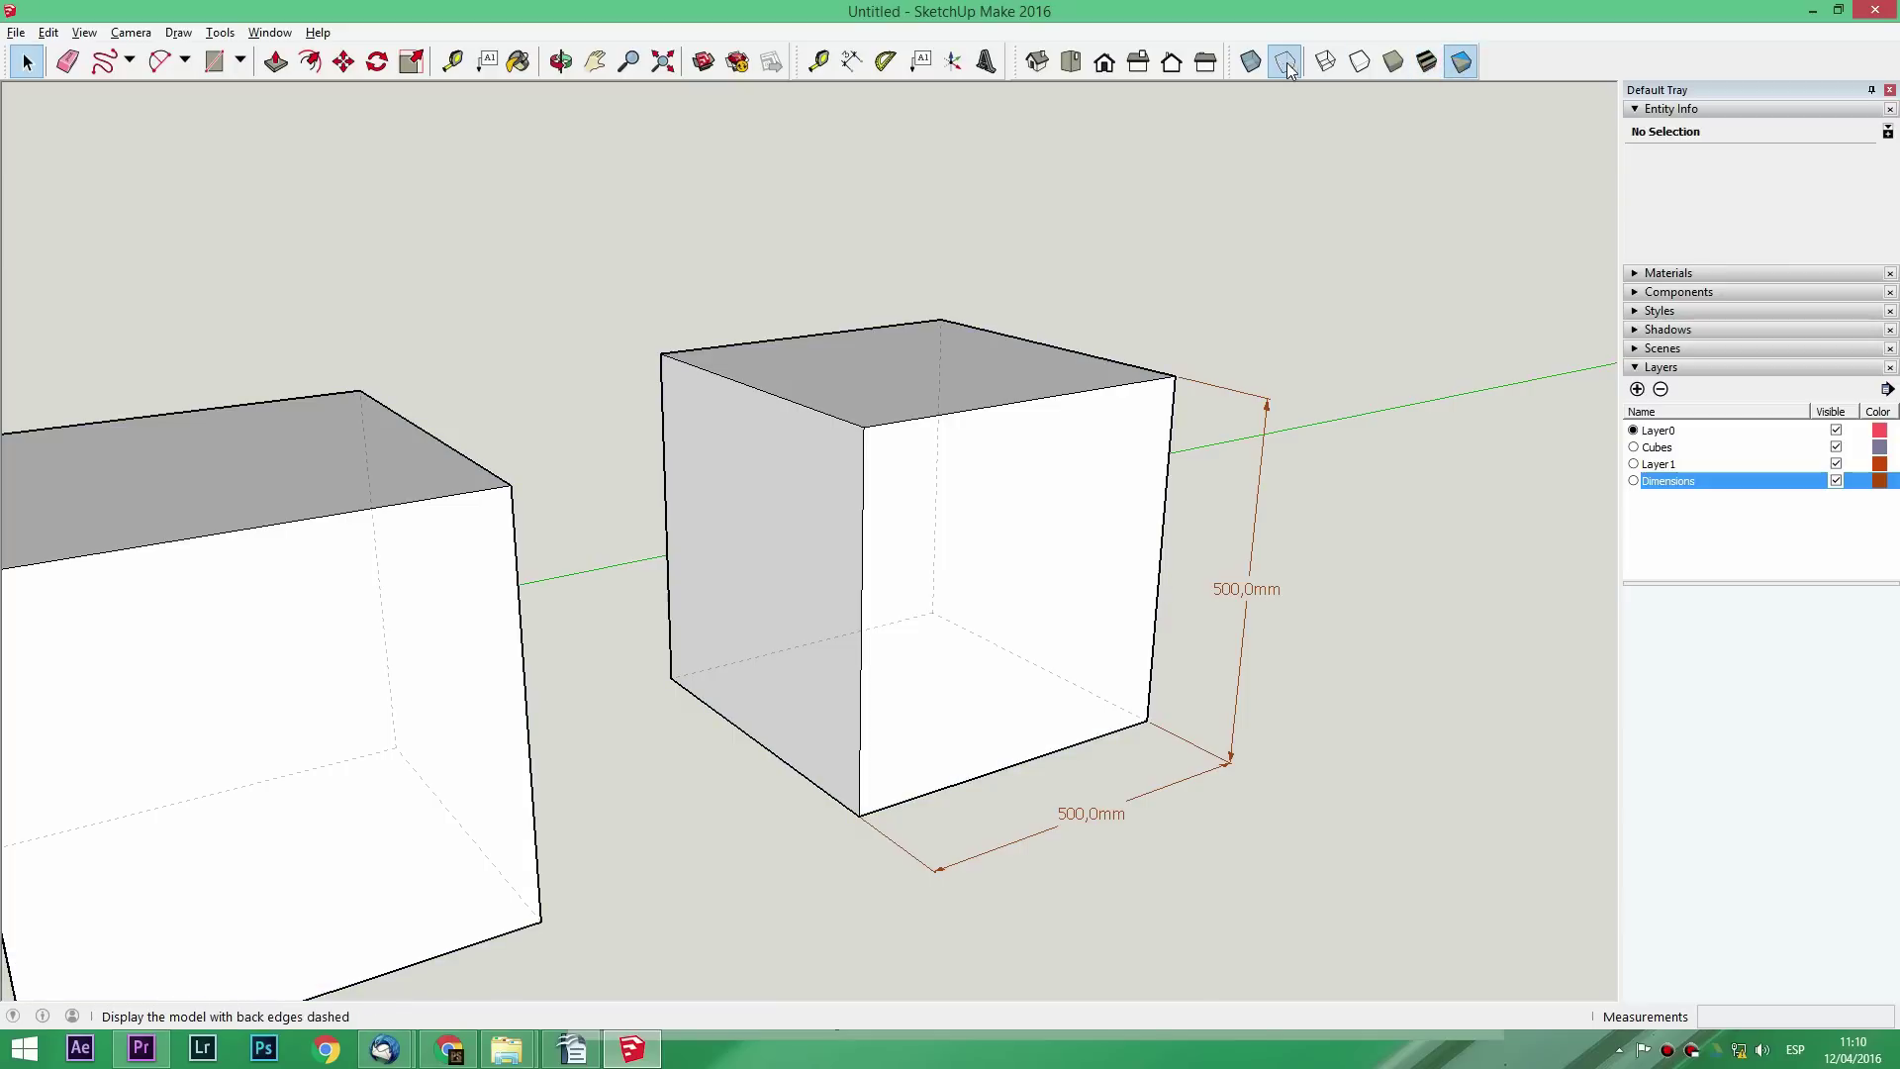
Check the Left, Front and Top views, then return to Iso
left_click(1205, 61)
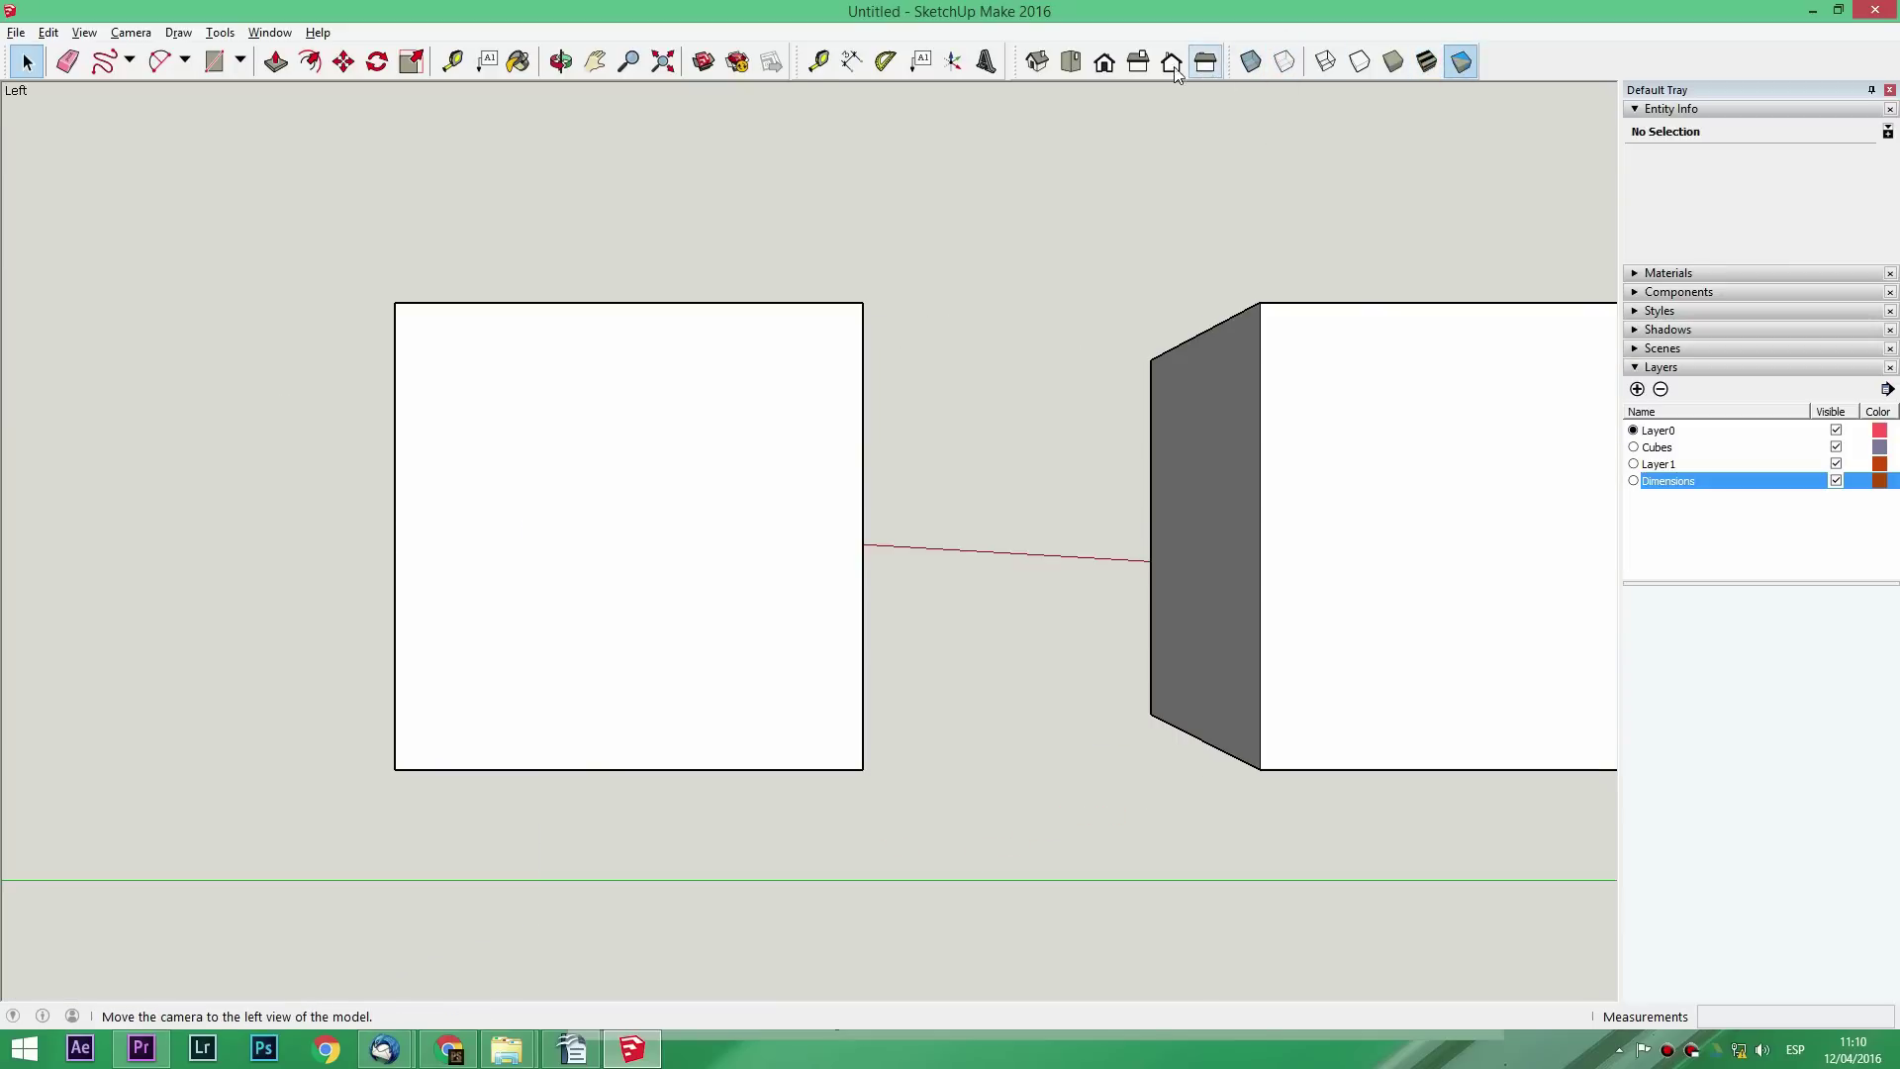
left_click(1139, 64)
left_click(1071, 63)
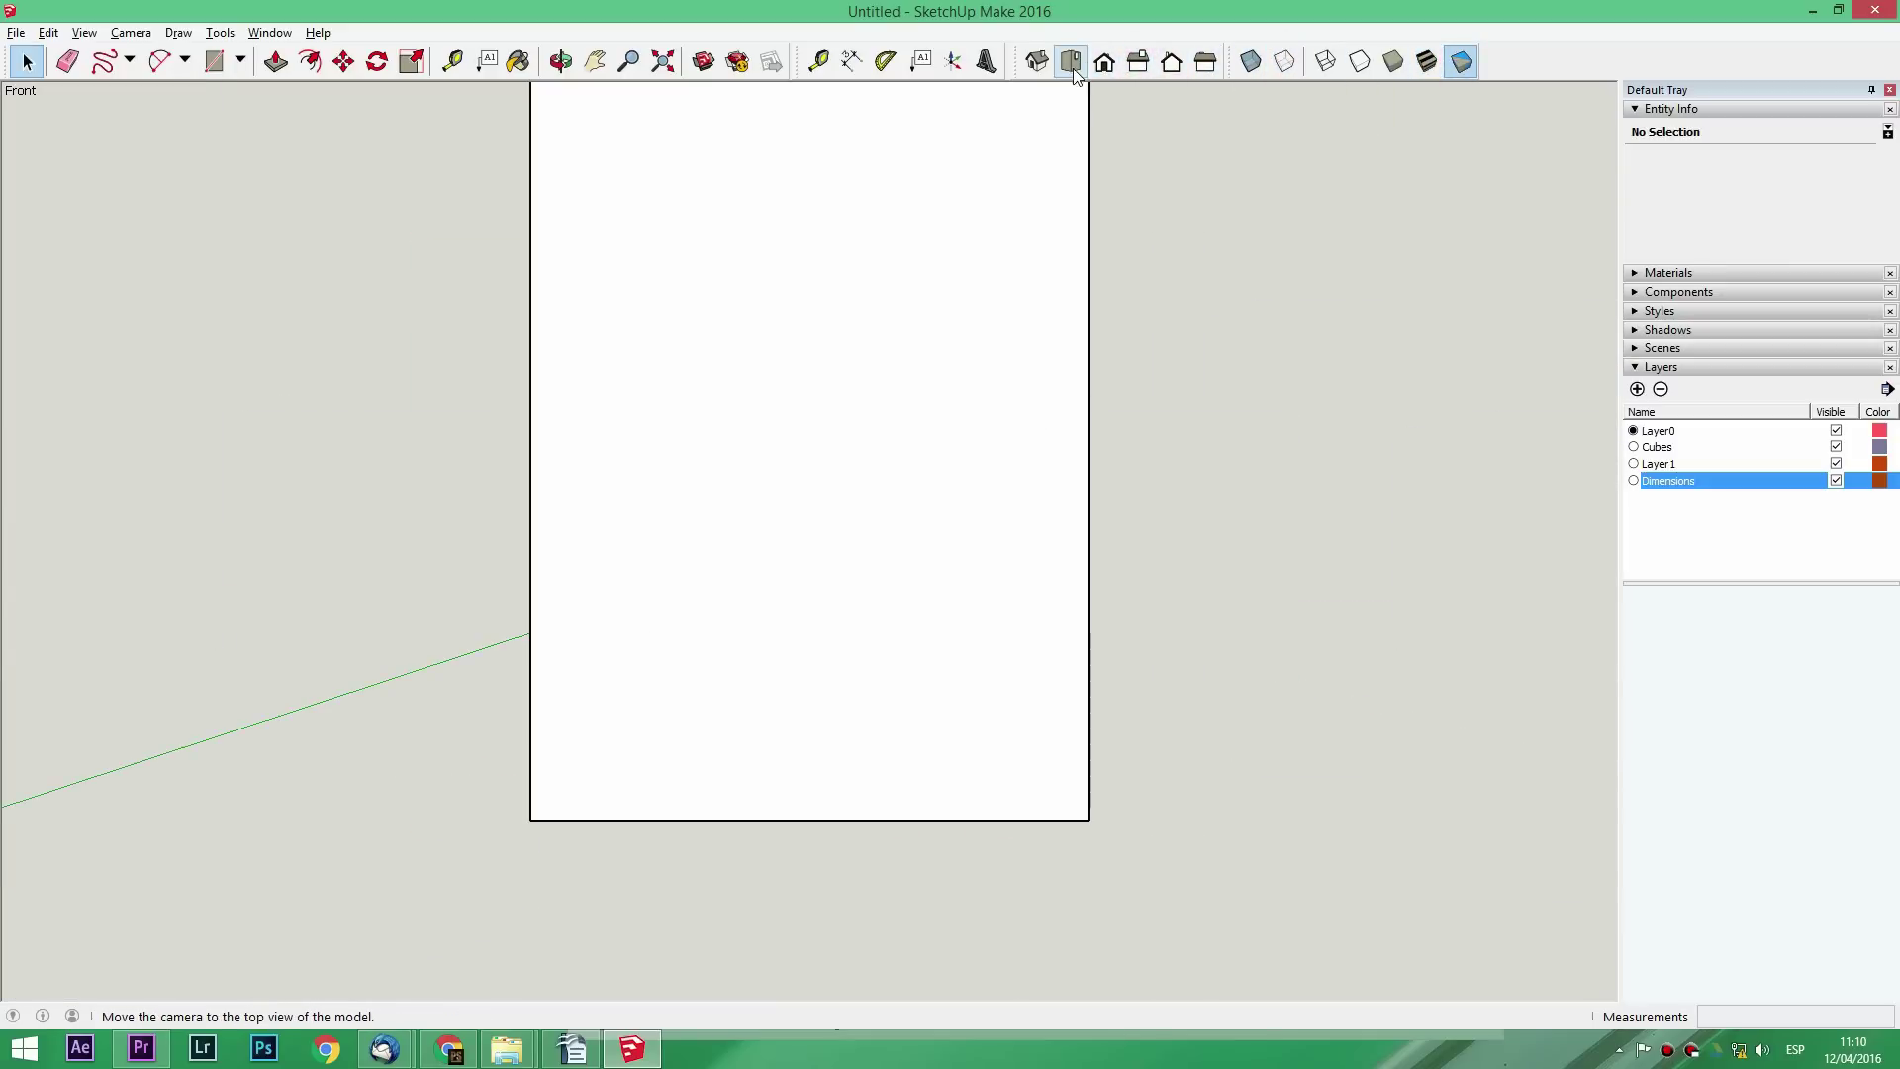
left_click(1036, 63)
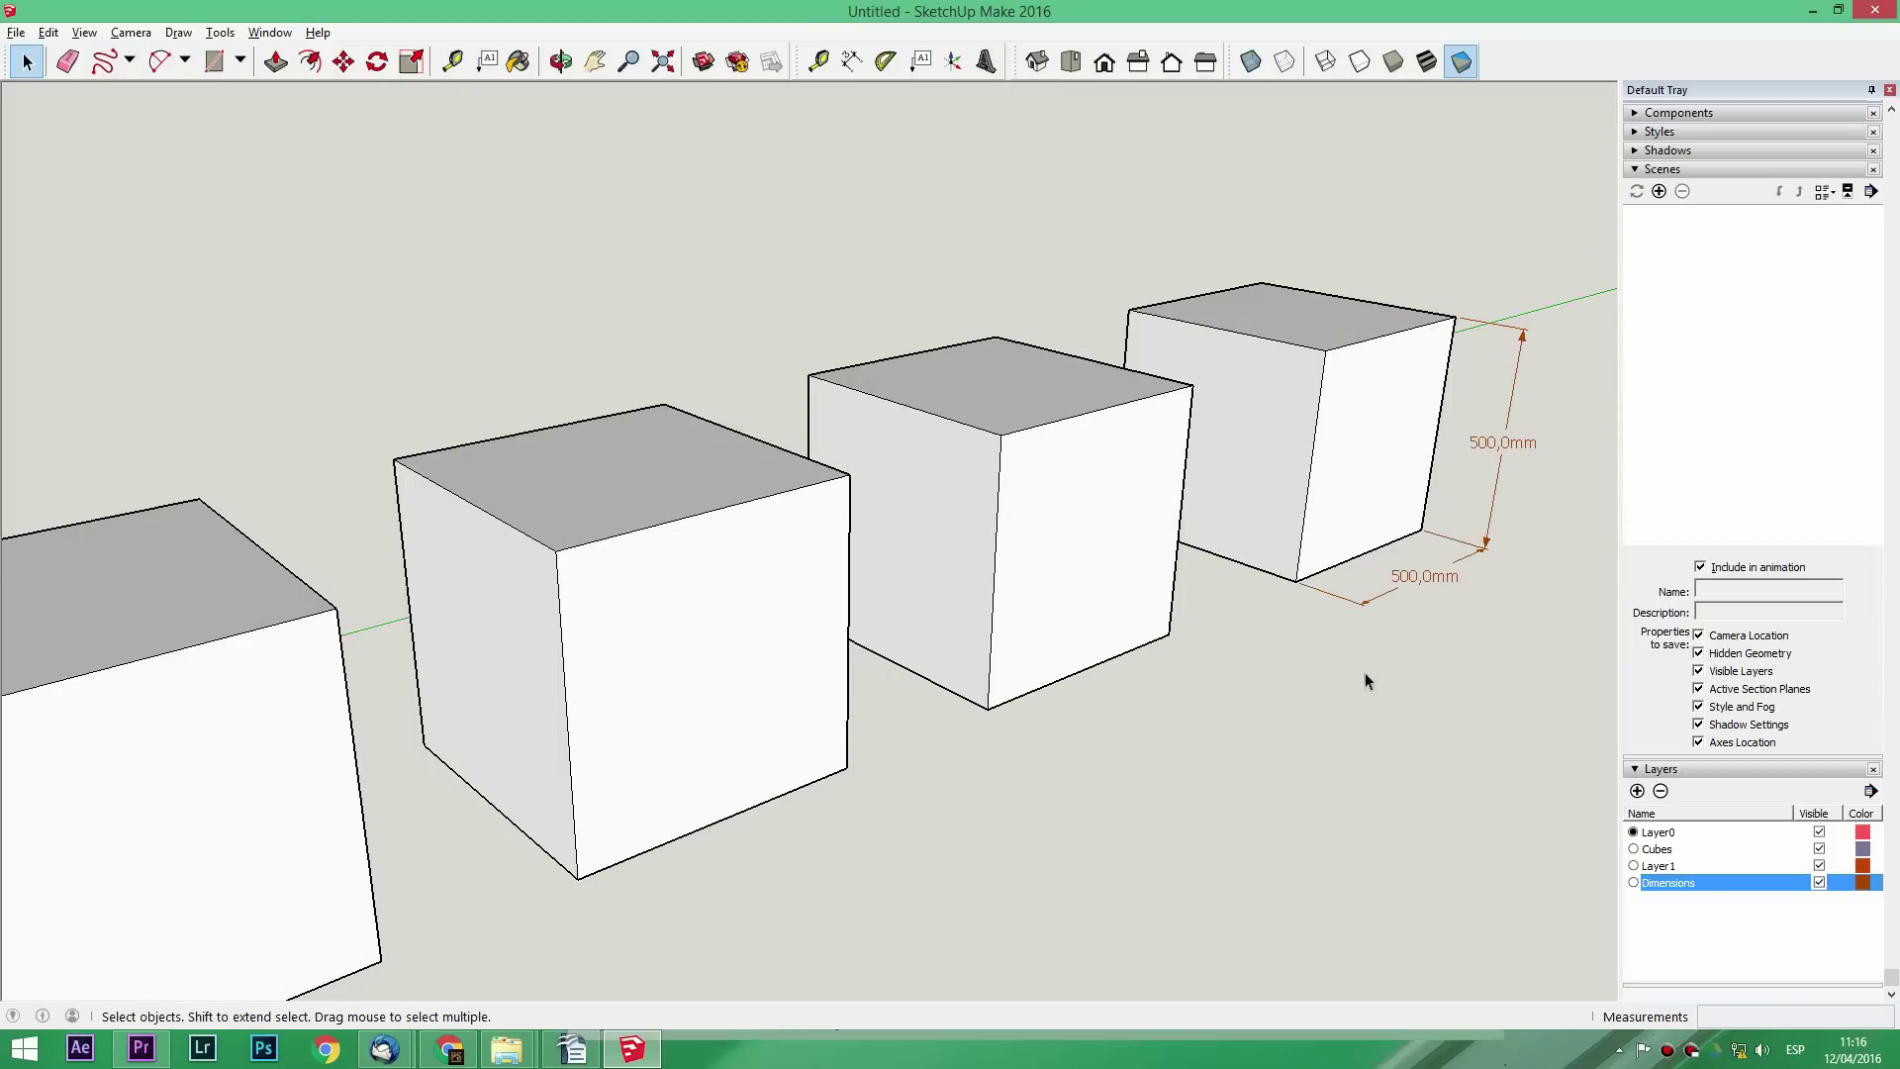
Add a scene named Cubes showing only the four cubes, with Dimensions and Layer1 hidden
left_click(1659, 192)
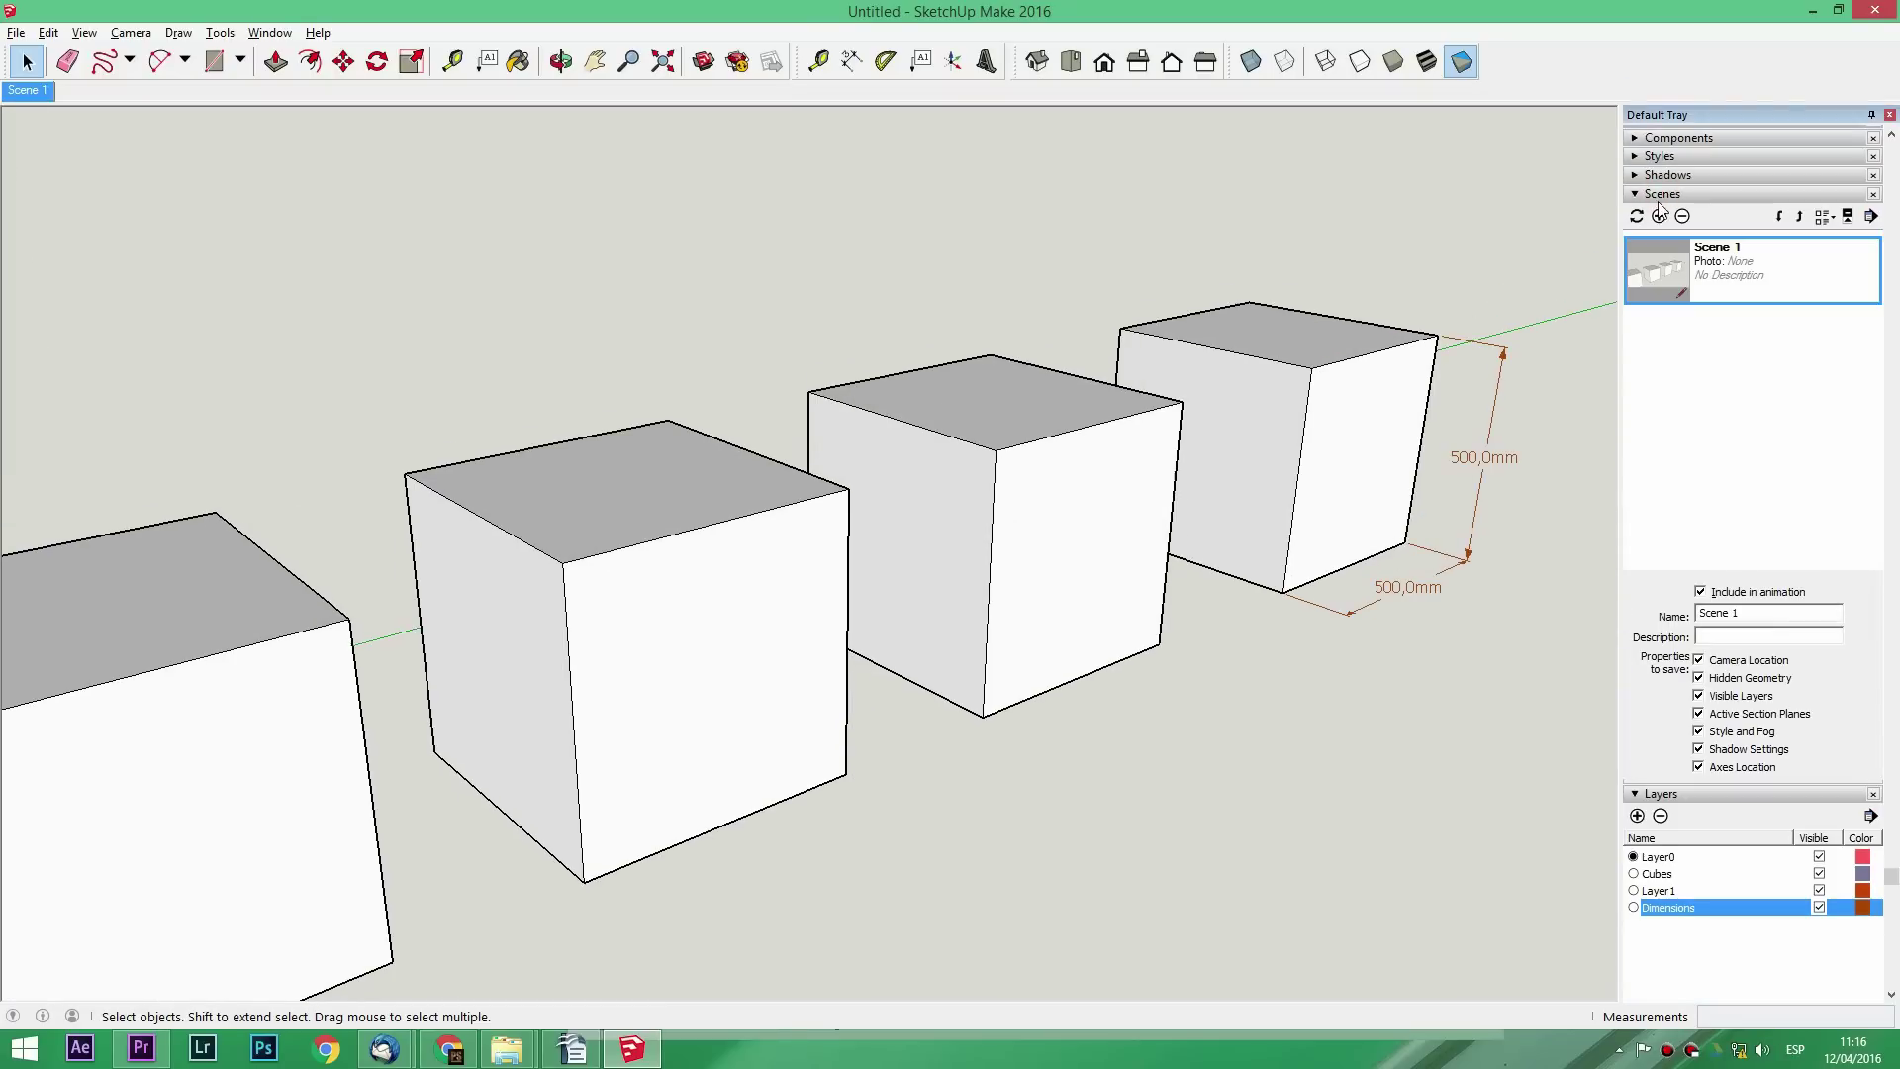
left_click_drag(1752, 611, 1692, 562)
left_click(1820, 883)
left_click(1818, 867)
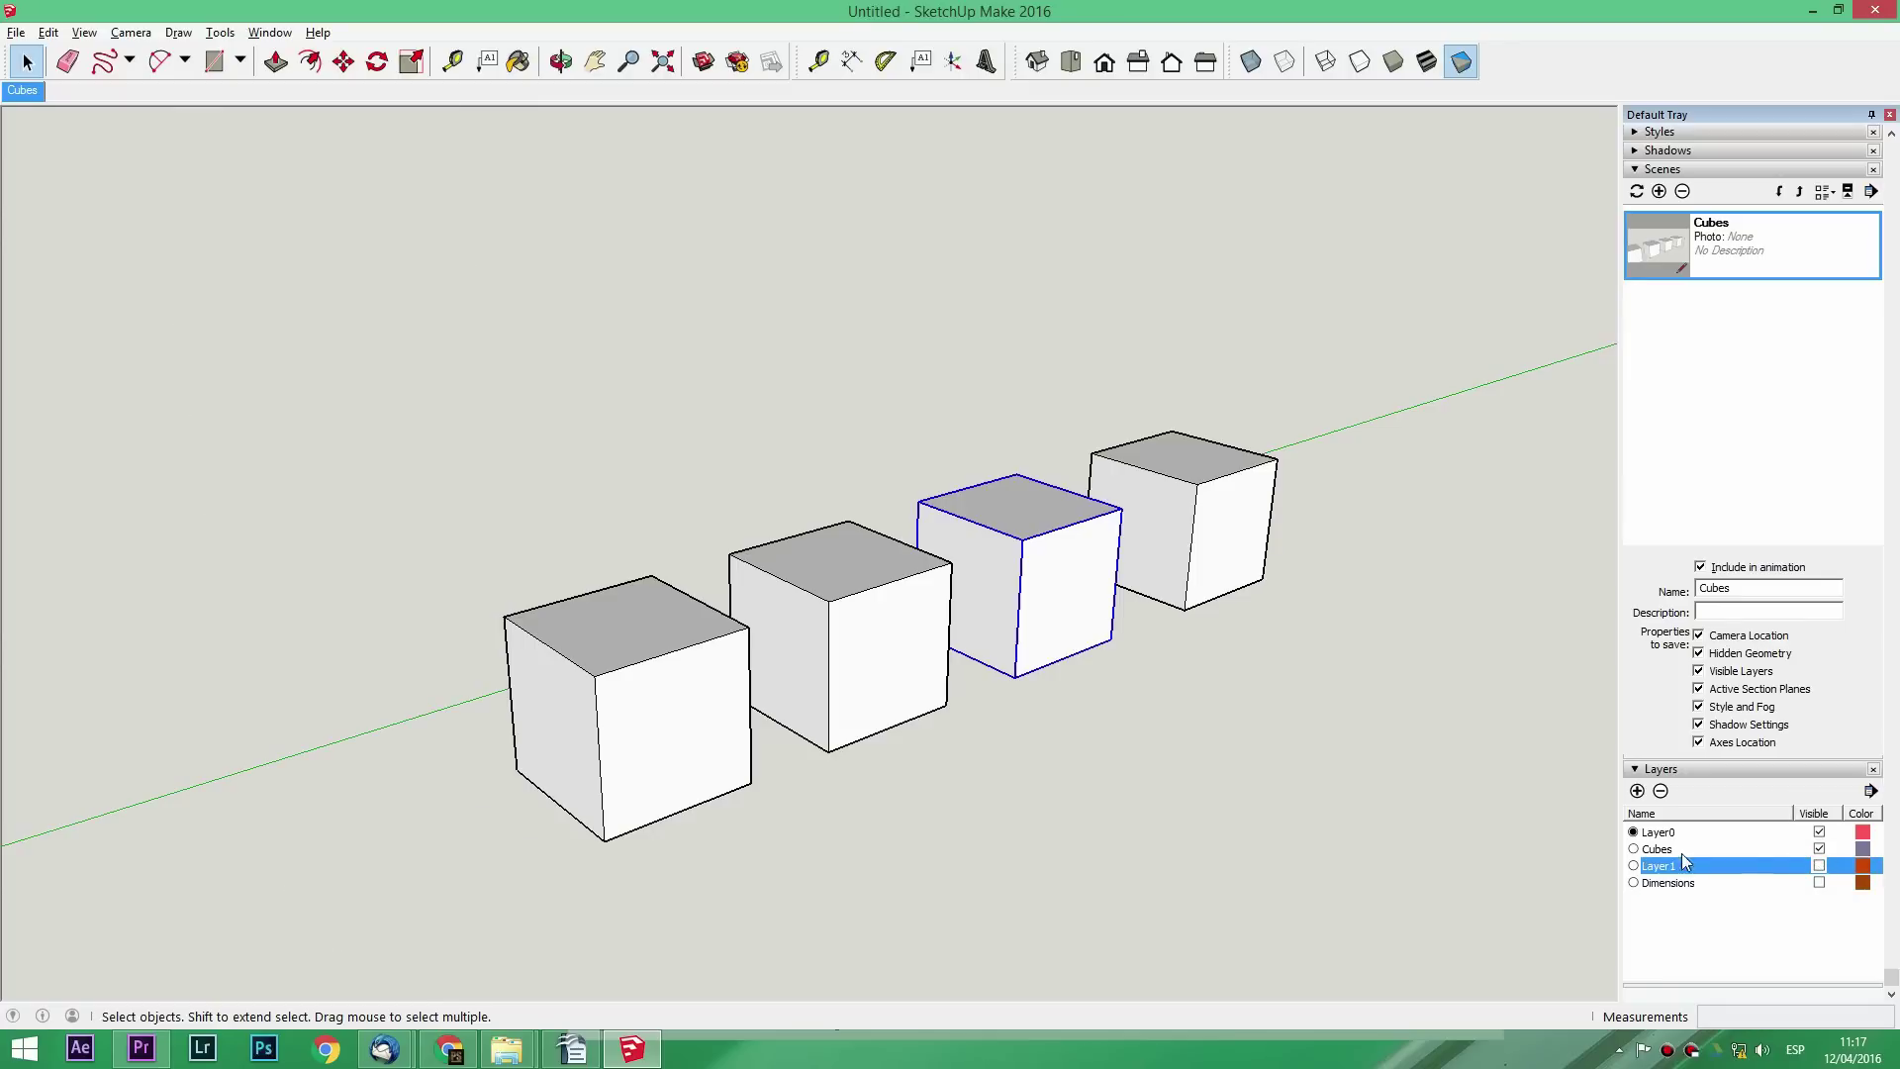
mouse_move(1042, 636)
middle_mouse_down()
mouse_move(1031, 649)
mouse_move(995, 576)
middle_mouse_up()
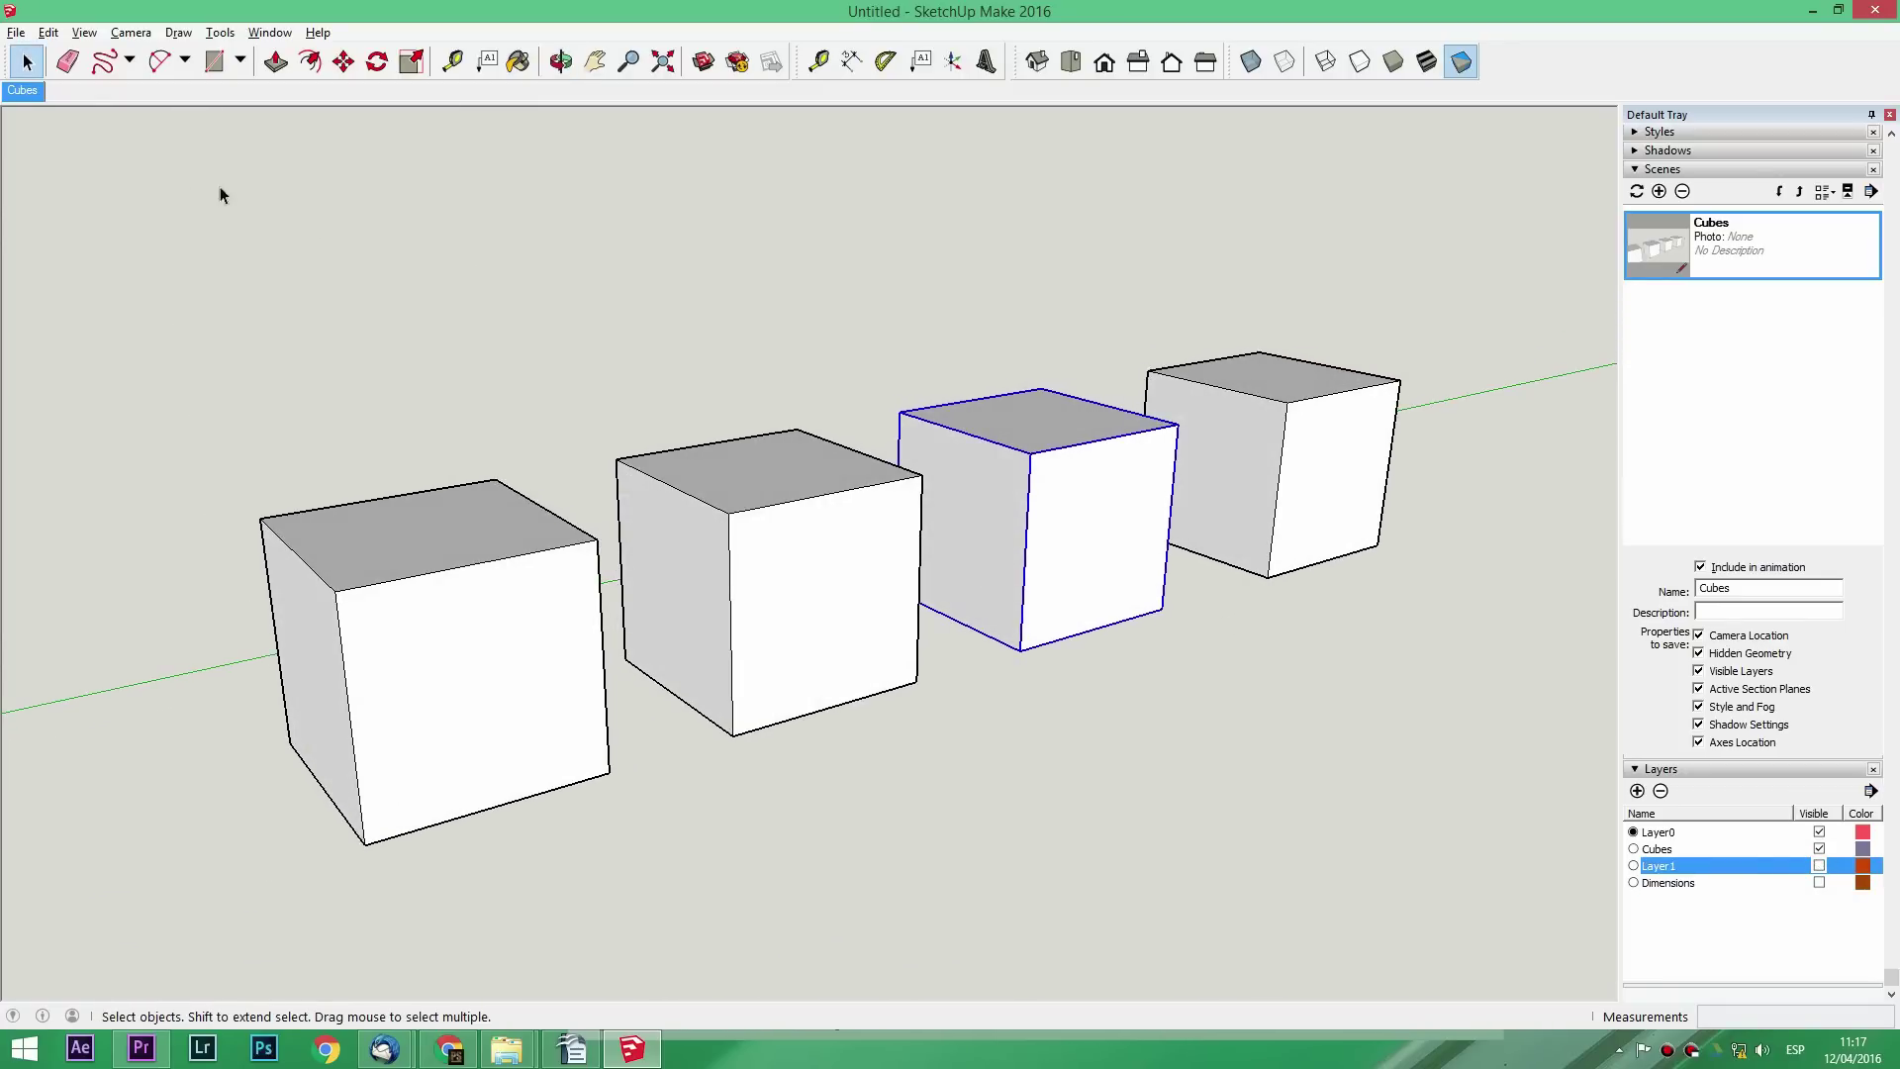
right_click(32, 106)
left_click(74, 174)
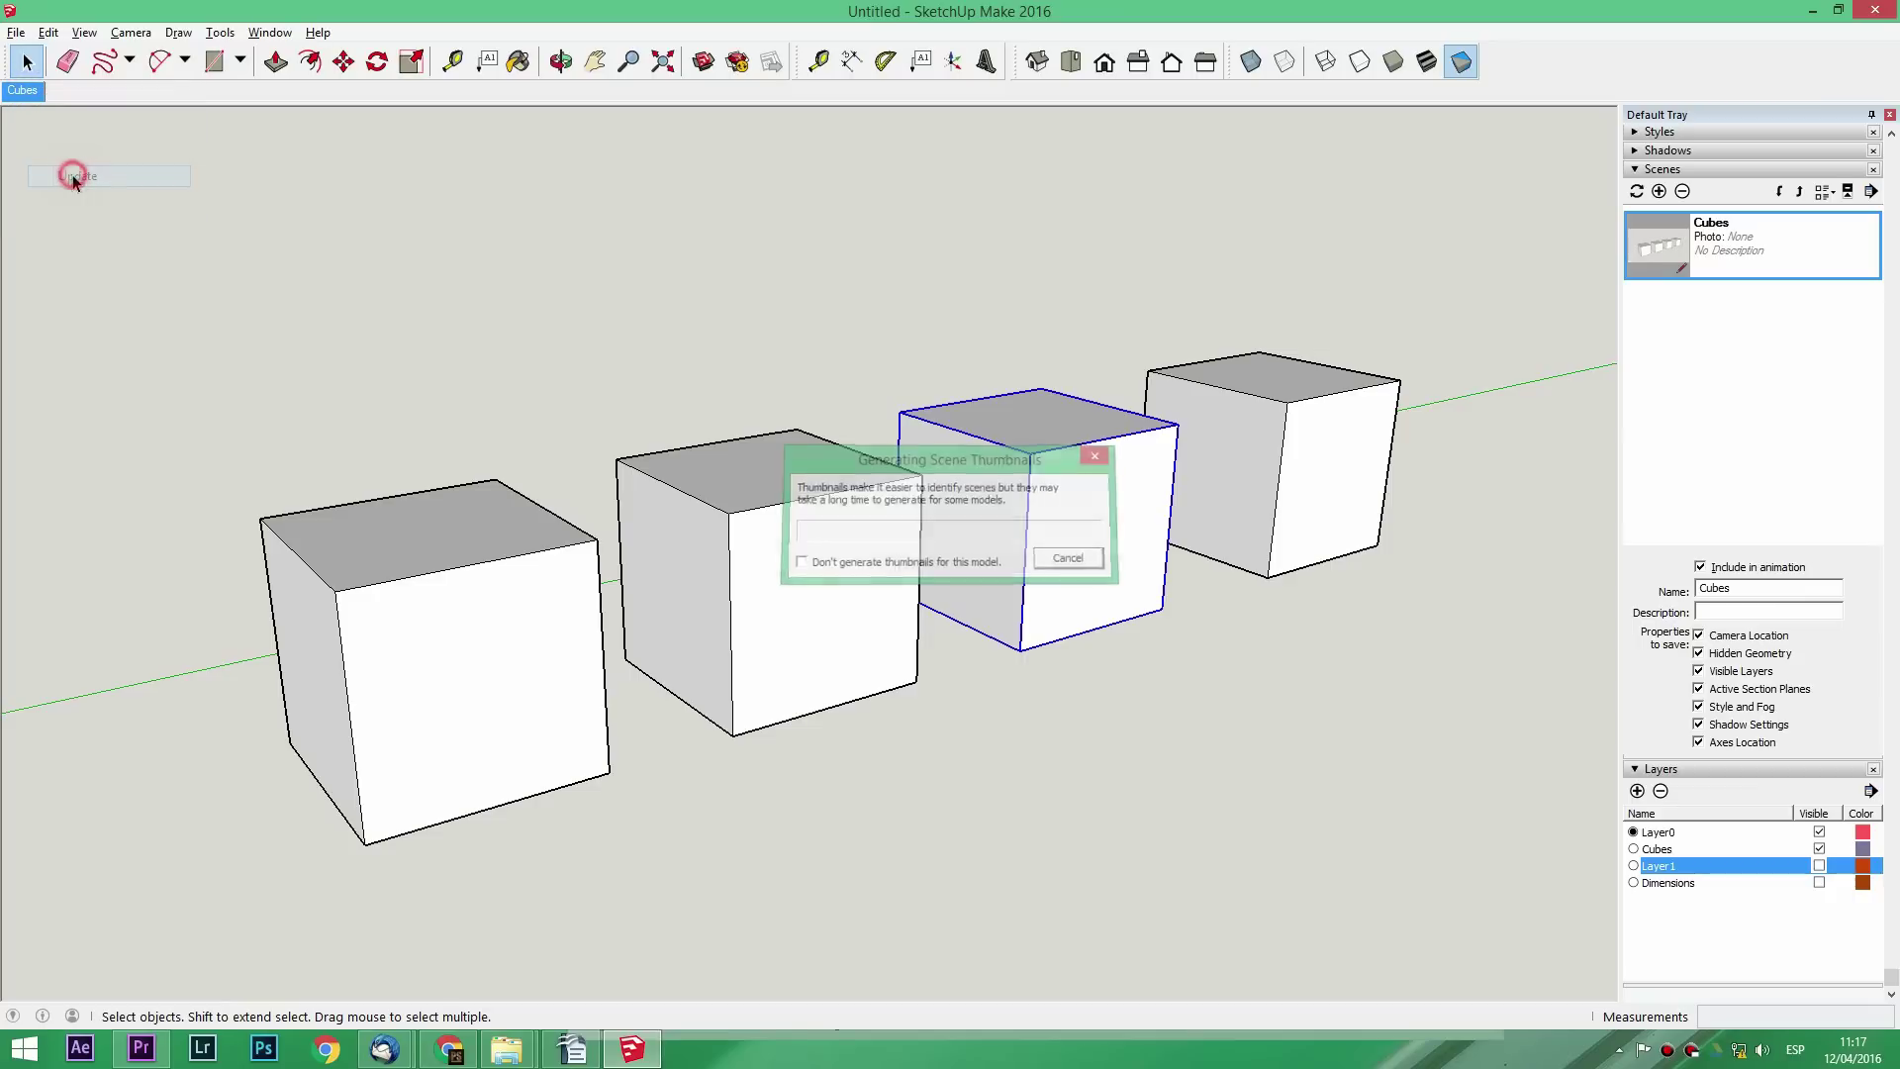
Show the Dimensions layer, frame the dimensioned cube and save it as Scene 2
left_click(1820, 883)
left_click(1289, 467)
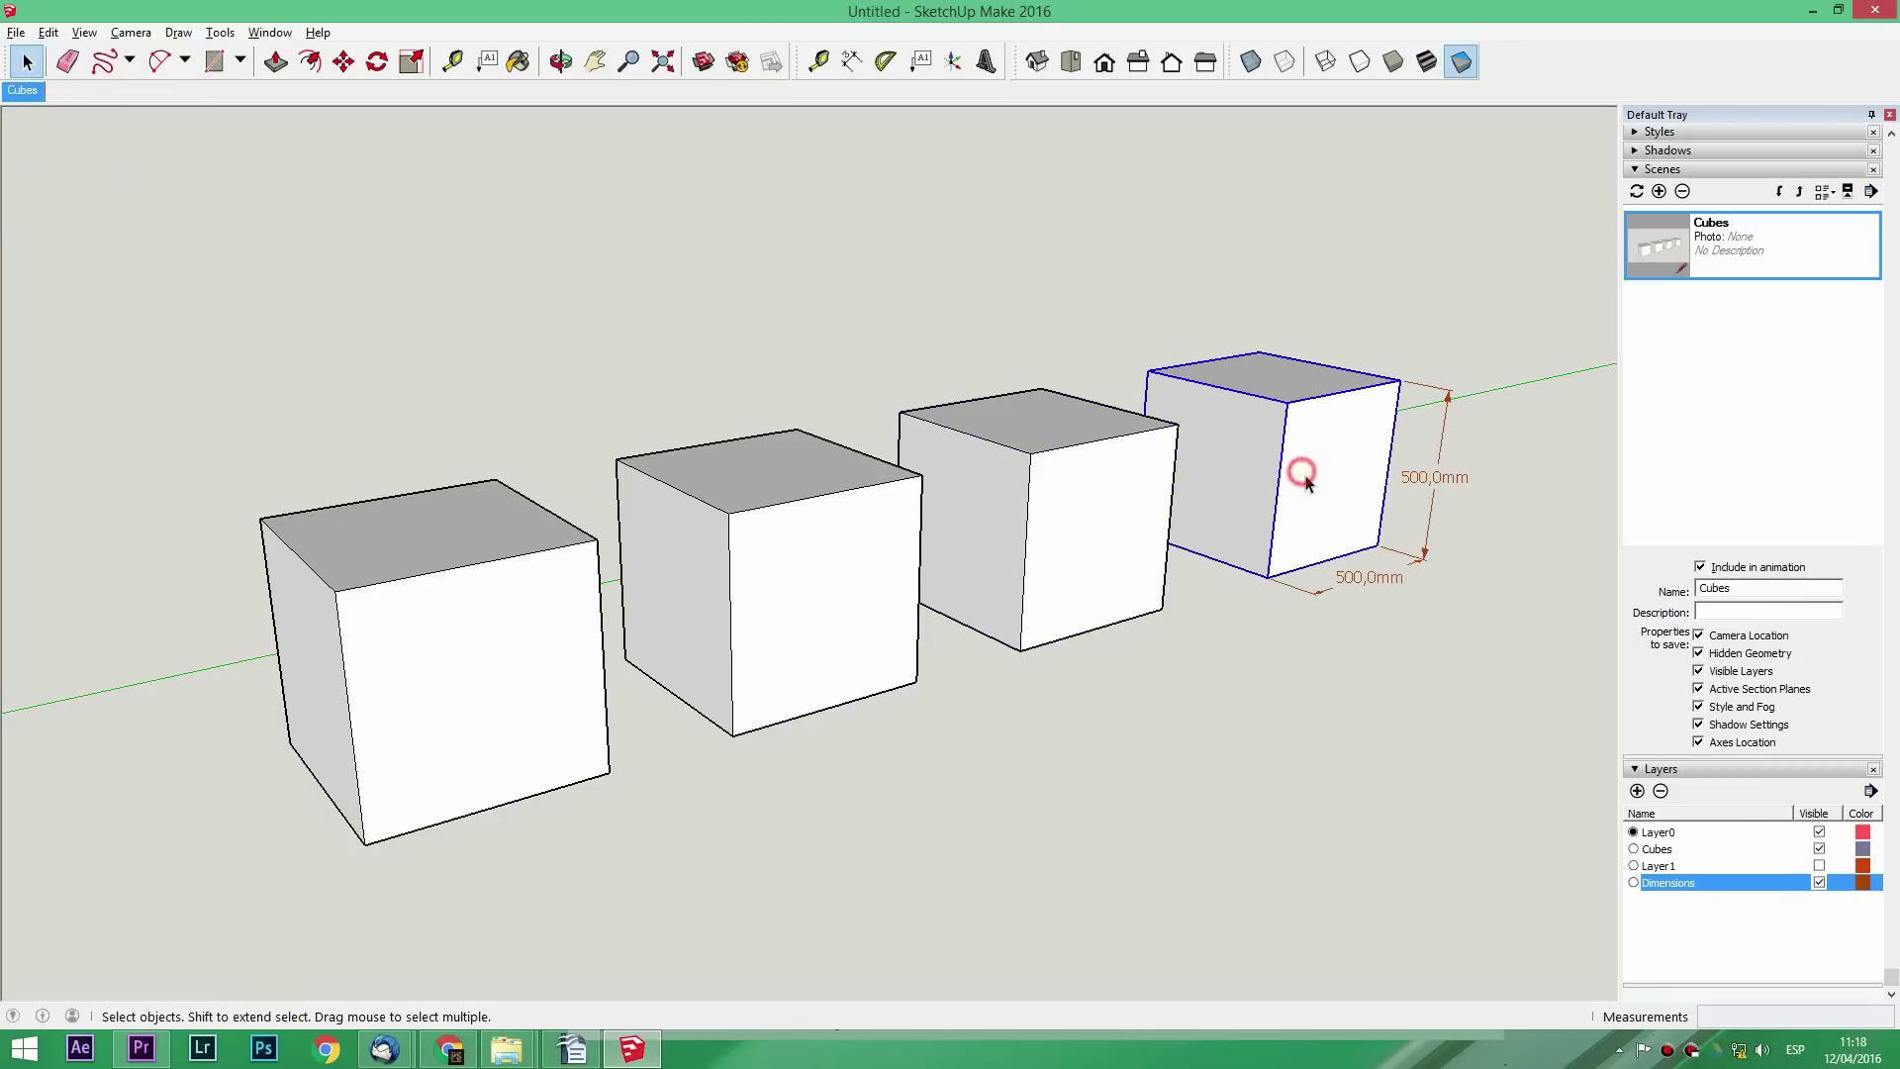
scroll(1306, 495, "up", 3)
scroll(1029, 529, "up", 3)
scroll(772, 597, "up", 2)
scroll(771, 598, "up", 2)
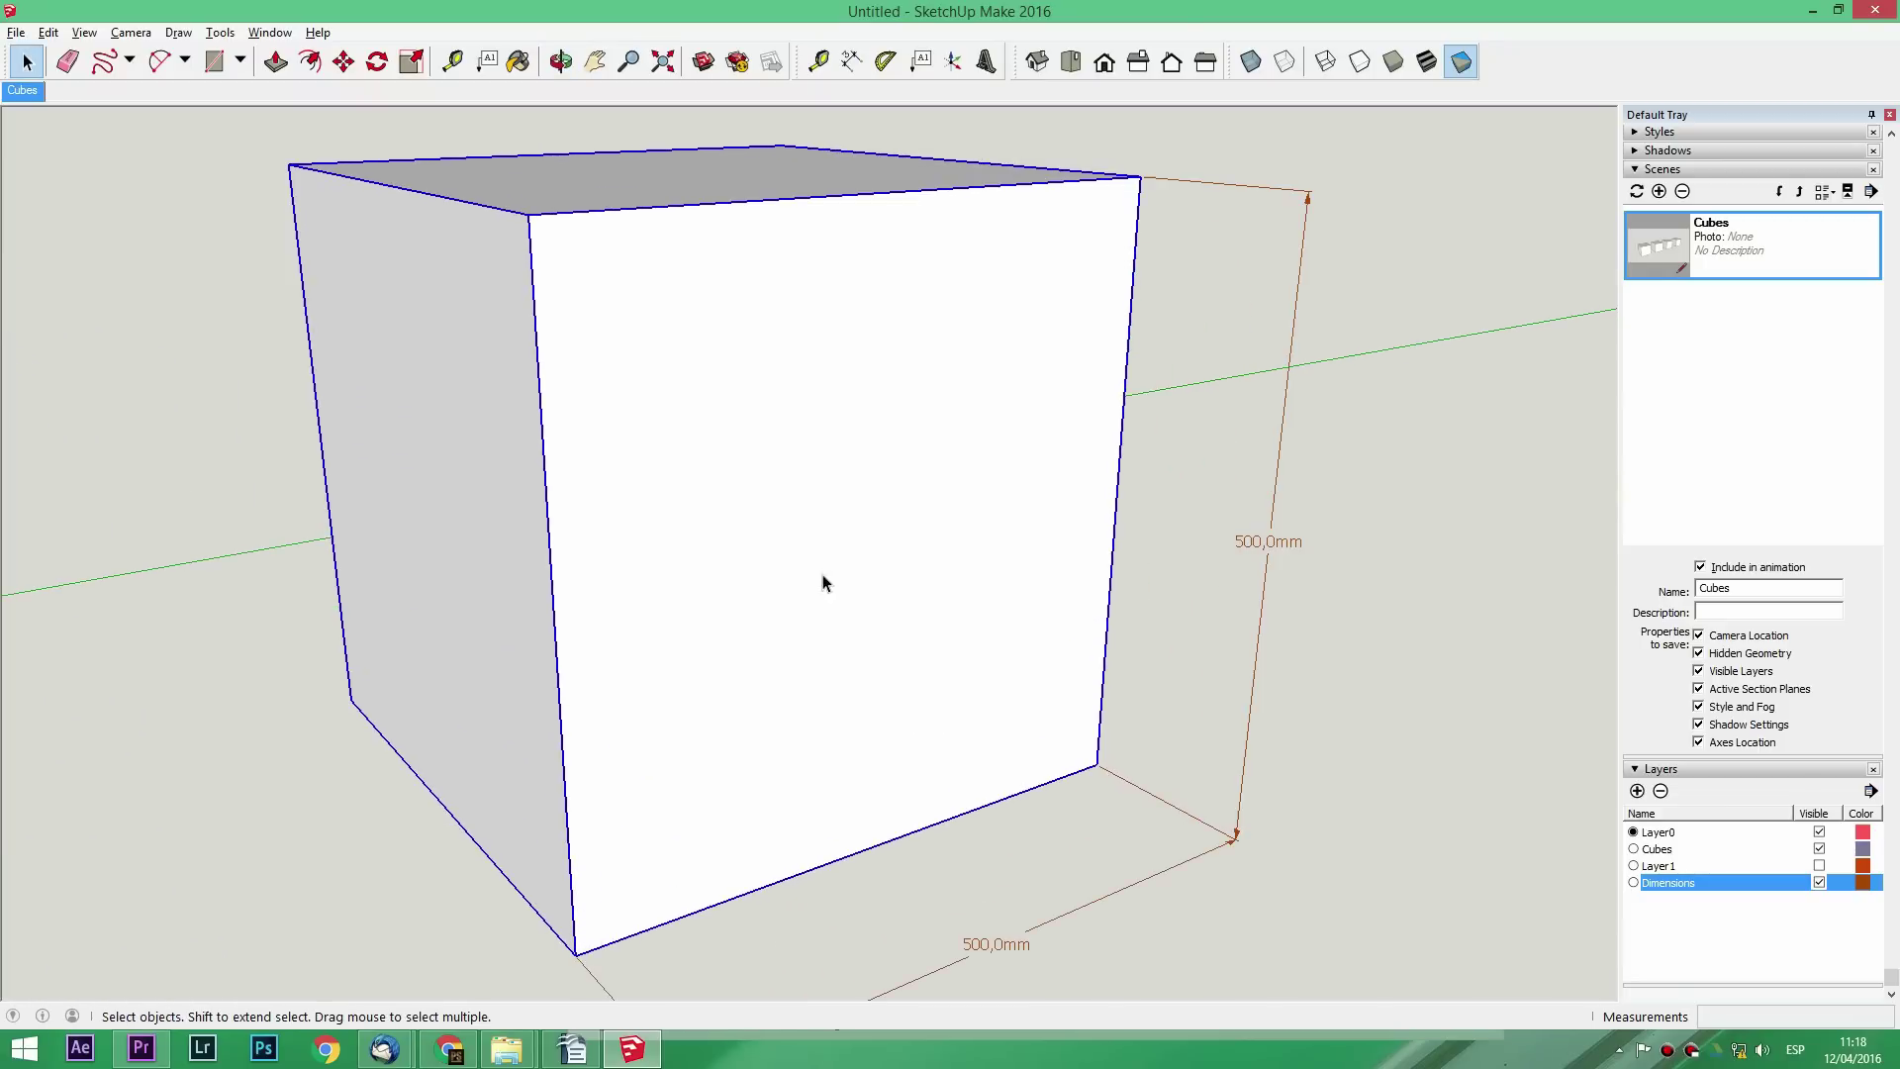
middle_click_drag(819, 575, 908, 585)
scroll(970, 560, "down", 2)
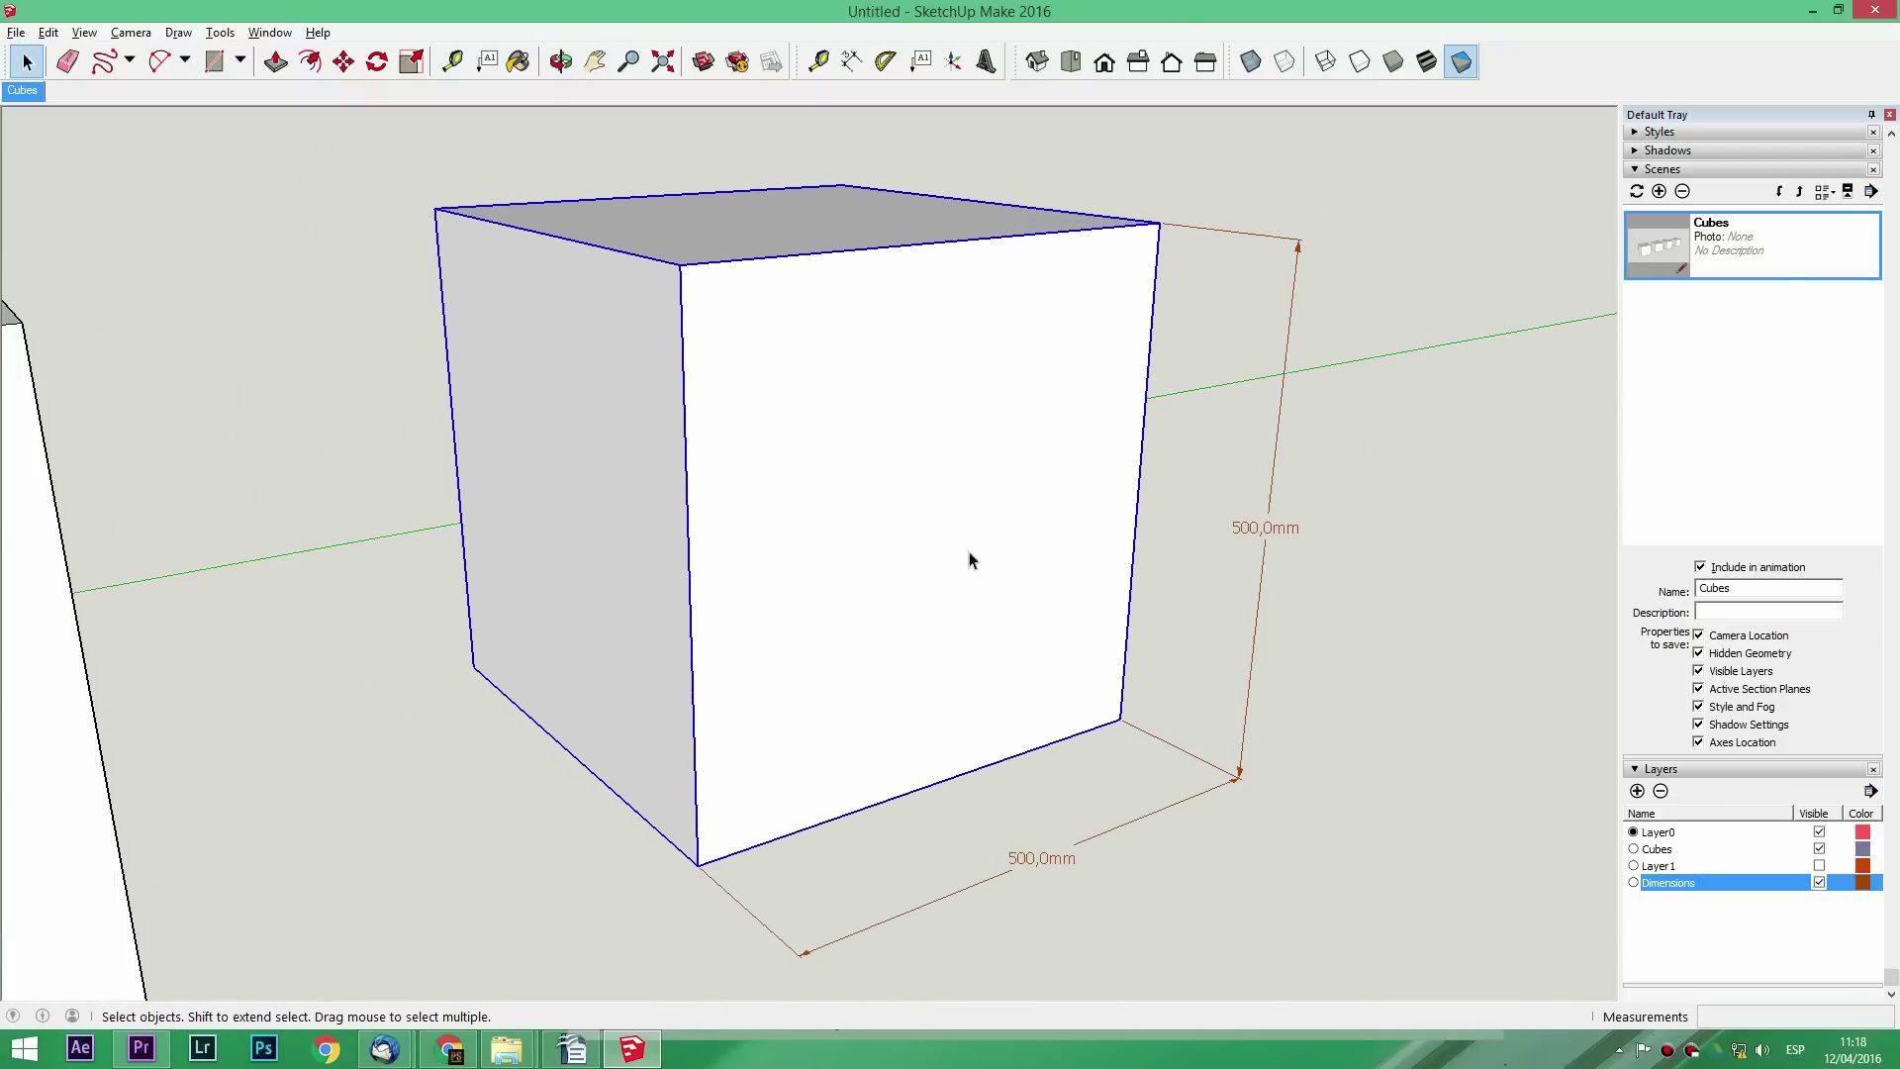
left_click(1659, 191)
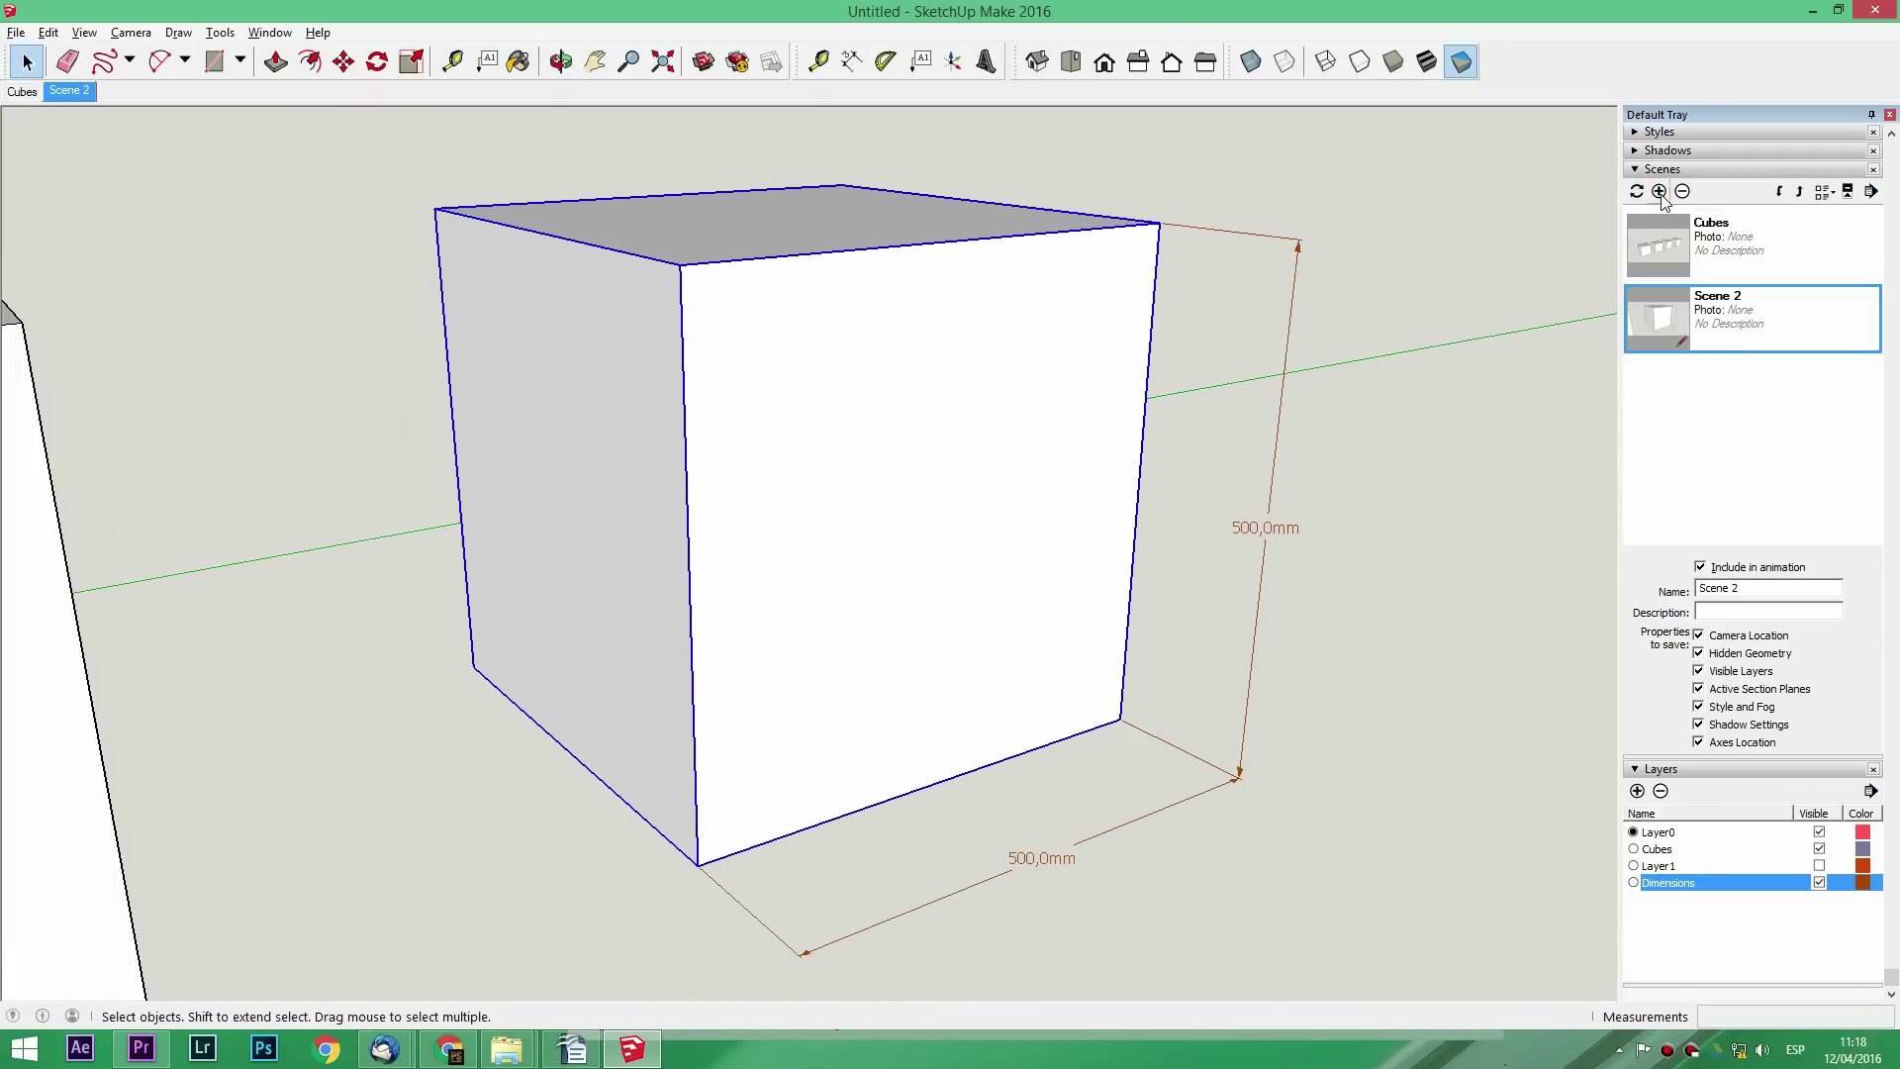
Hide Dimensions and Cubes, show Layer1, frame the tall box and save Scene 3
scroll(822, 509, "down", 5)
mouse_move(670, 555)
middle_mouse_down()
mouse_move(1131, 489)
mouse_move(1728, 955)
middle_mouse_up()
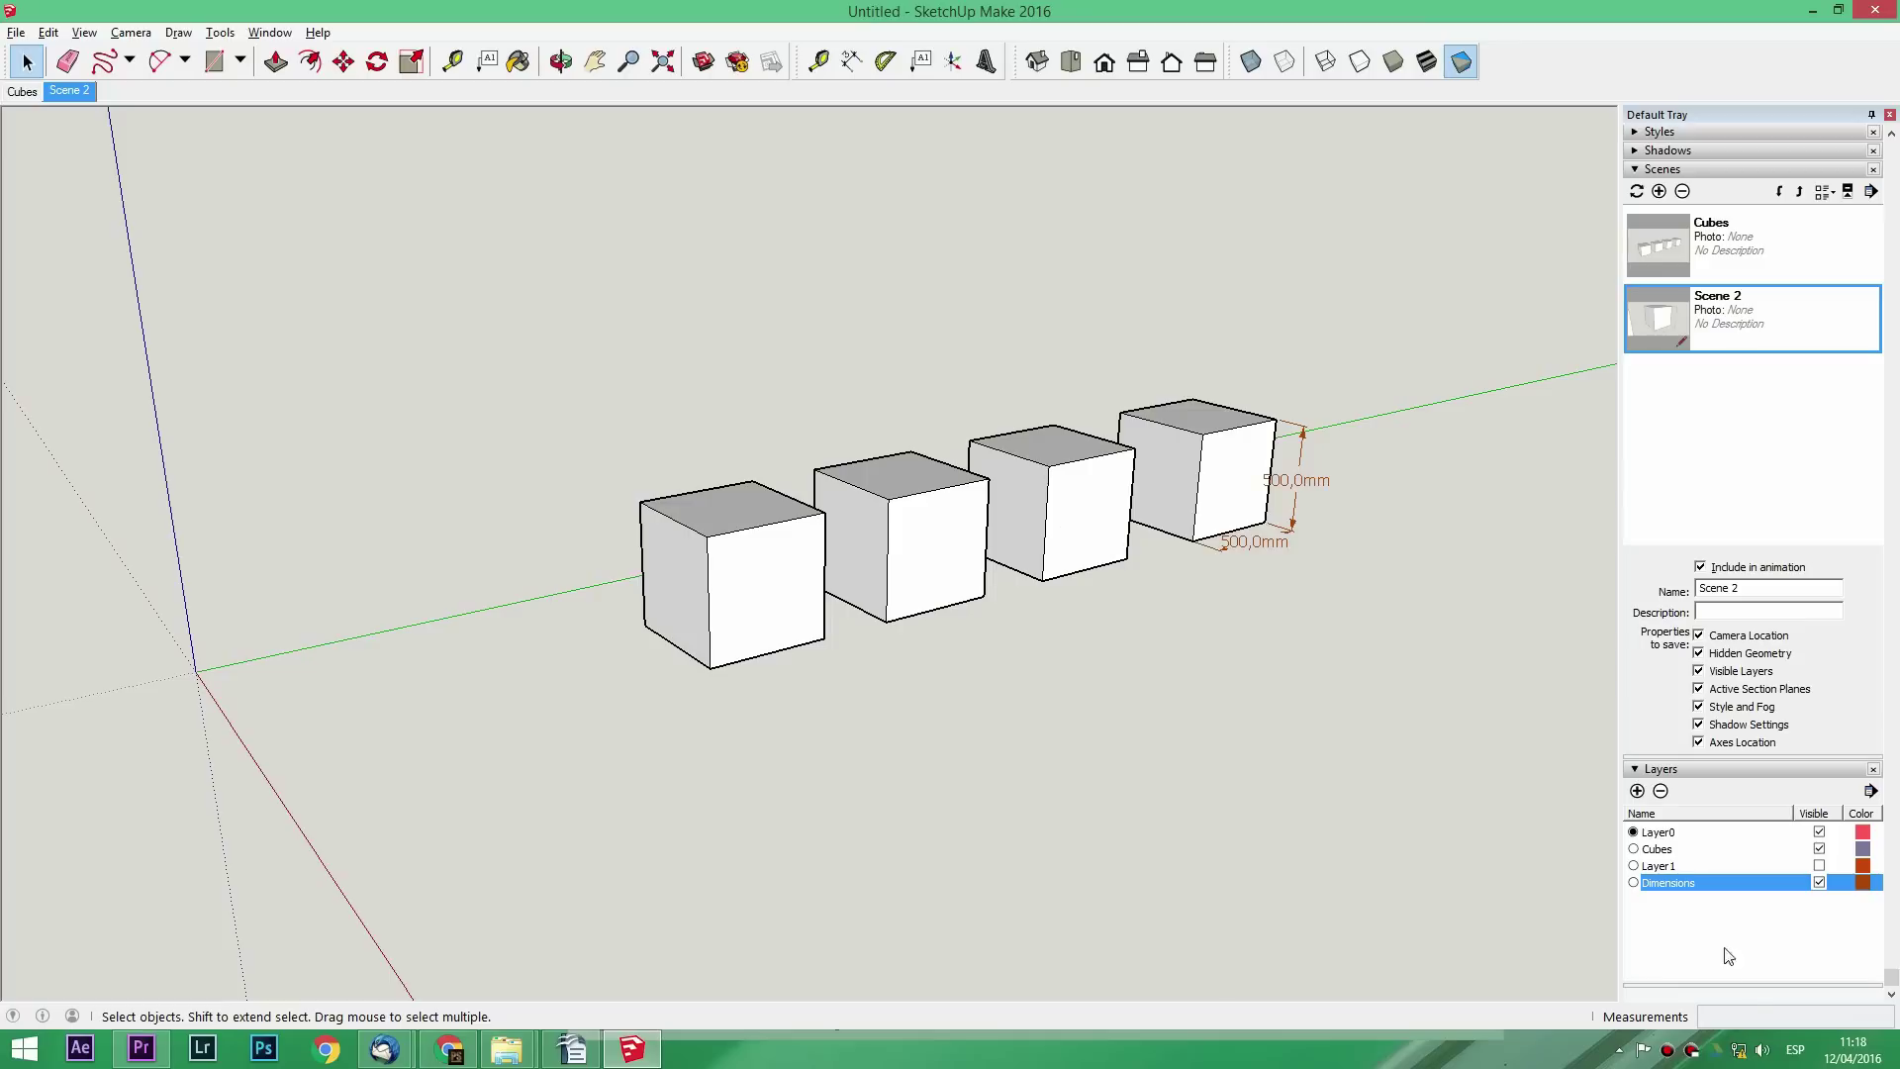
left_click(1819, 881)
left_click(1818, 848)
left_click(1819, 865)
scroll(756, 694, "down", 2)
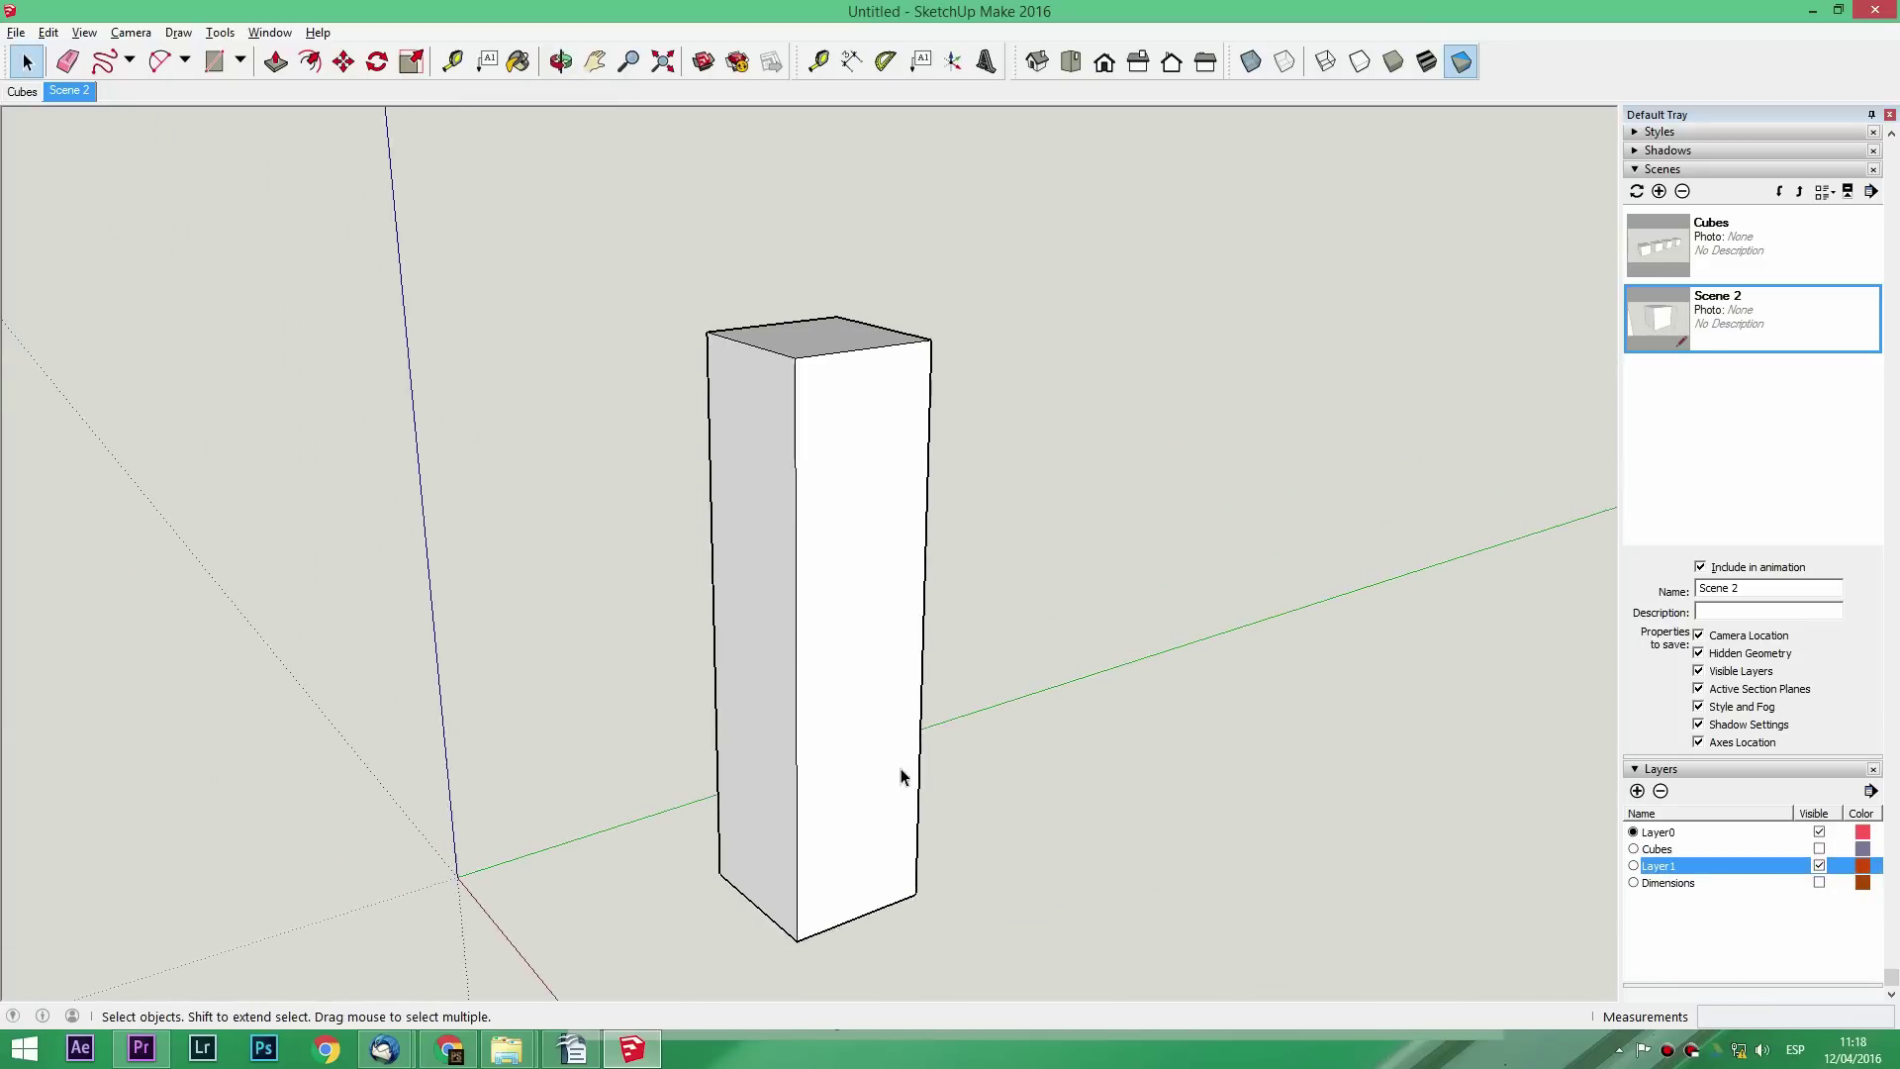
scroll(898, 775, "up", 2)
mouse_move(898, 775)
middle_mouse_down()
mouse_move(862, 753)
mouse_move(1093, 614)
mouse_move(924, 911)
mouse_move(874, 827)
middle_mouse_up()
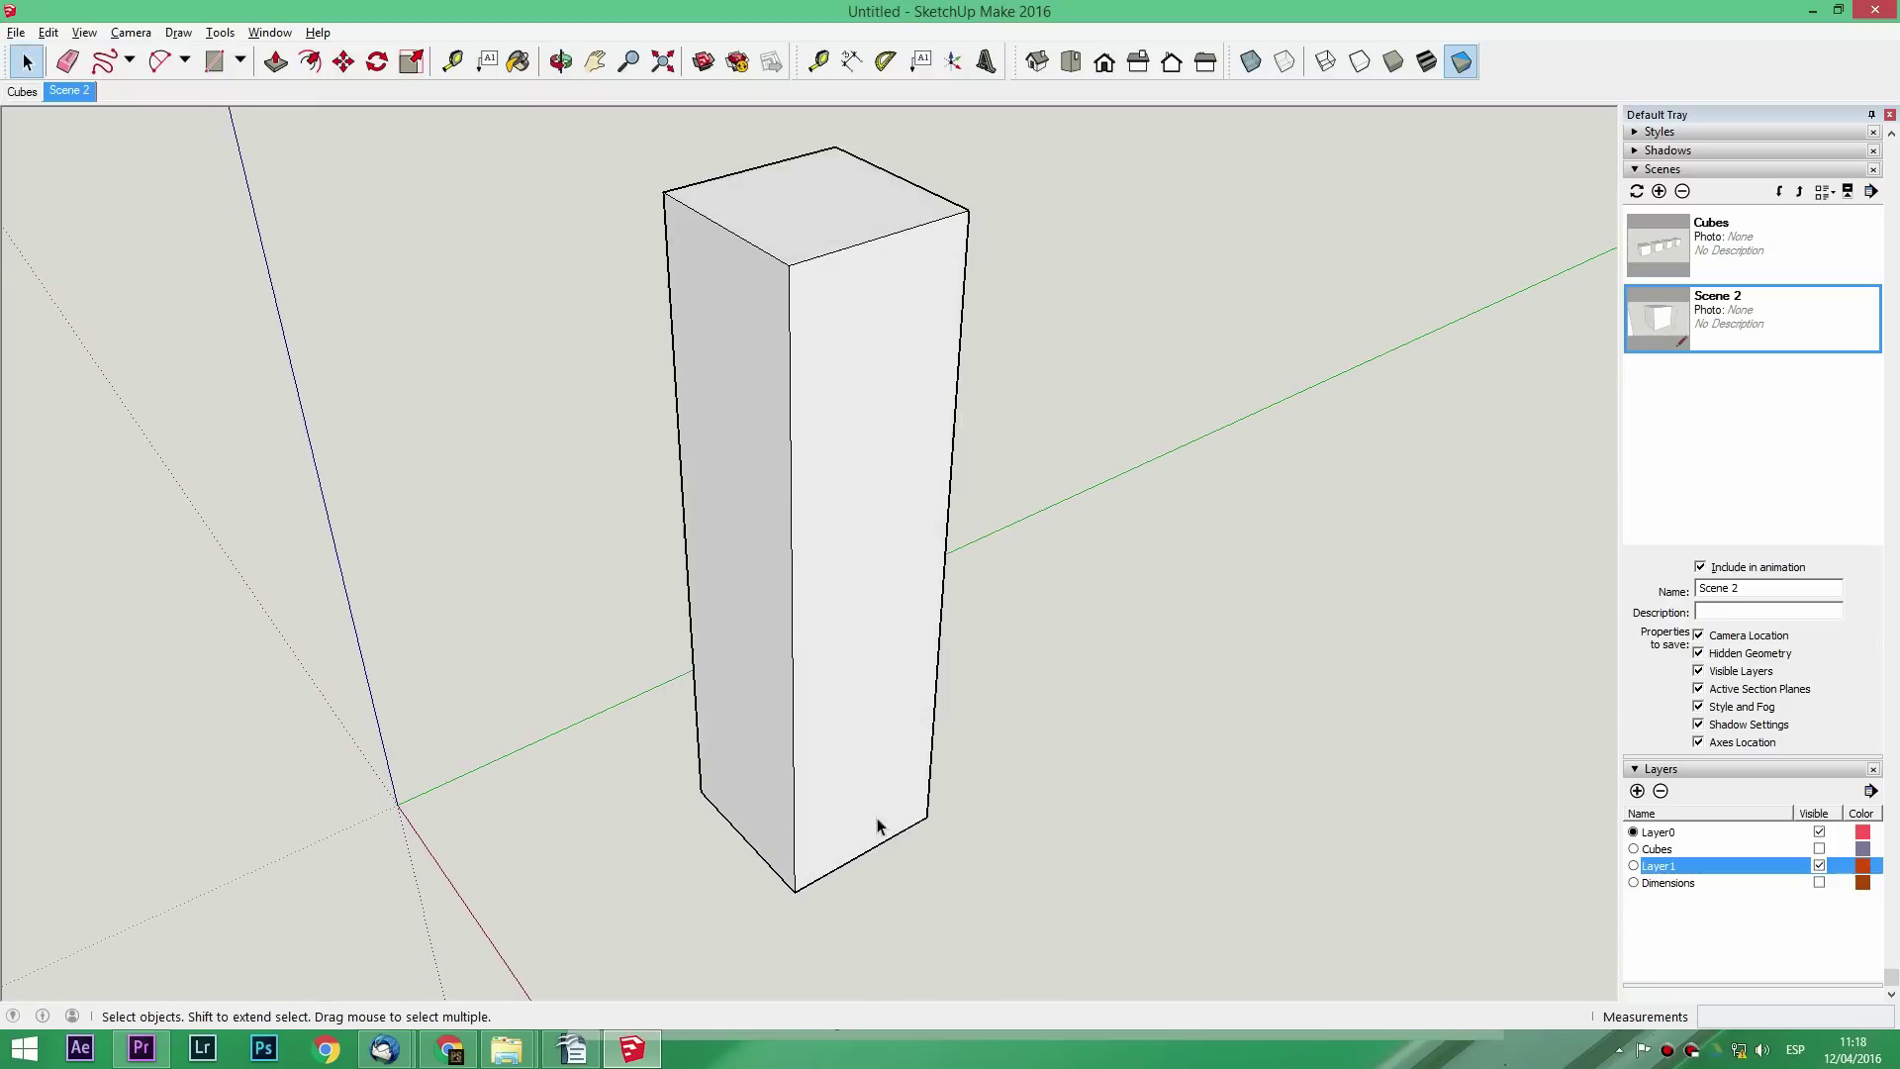
middle_click_drag(844, 673, 841, 702)
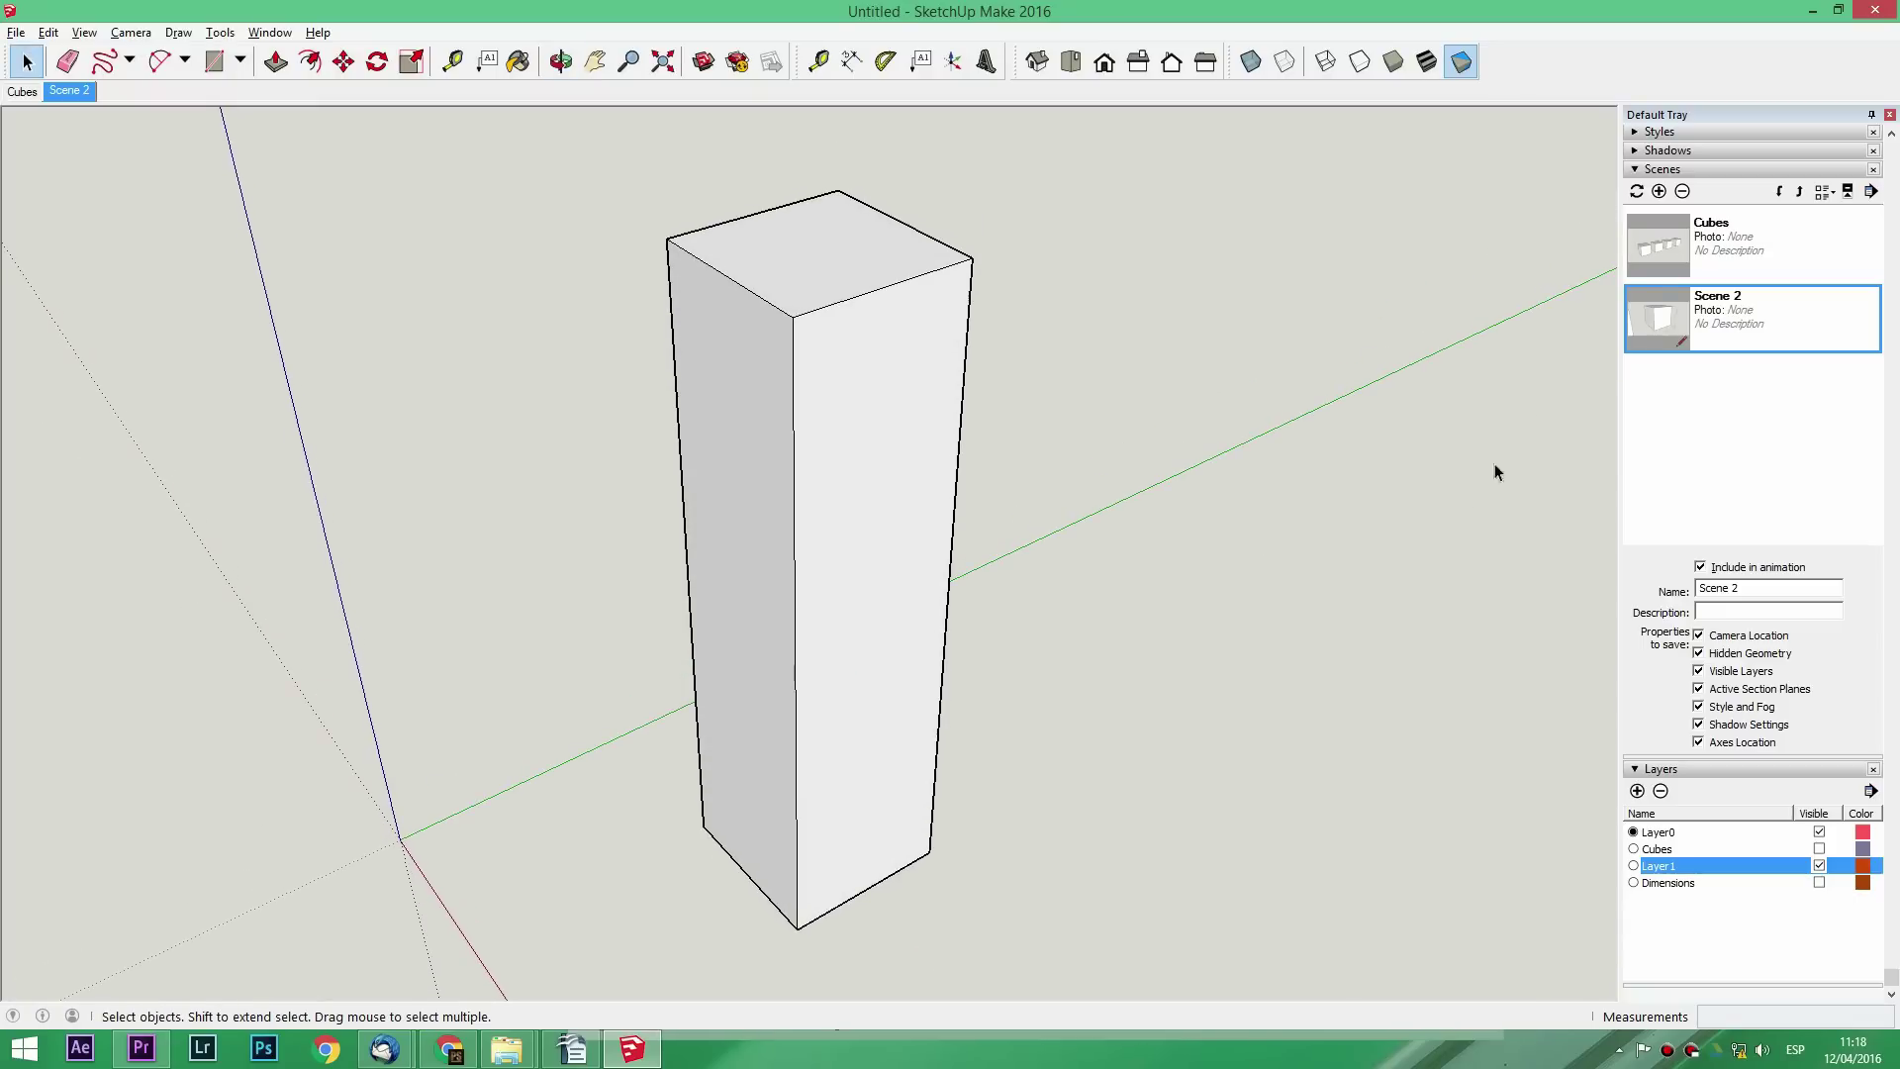
left_click(1660, 192)
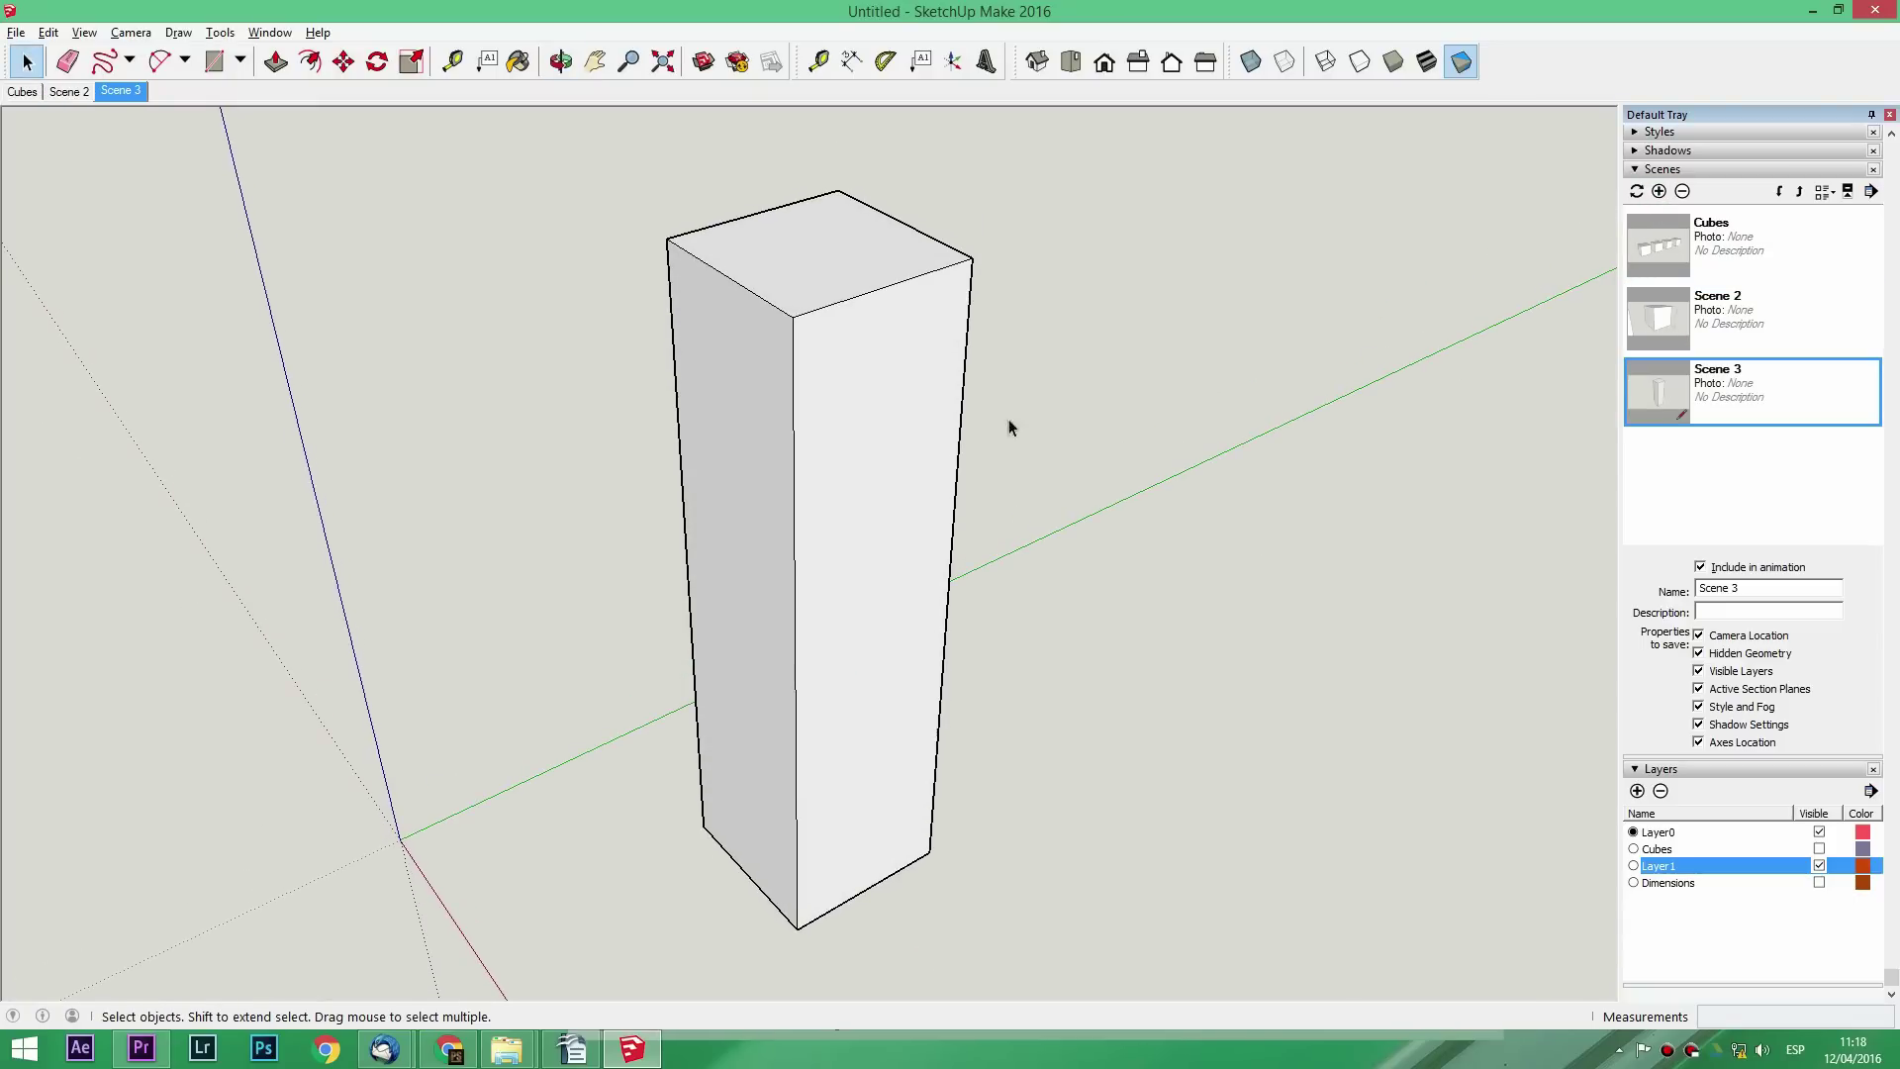
Preview the Cubes, Scene 2 and Scene 3 tabs in turn
left_click(39, 92)
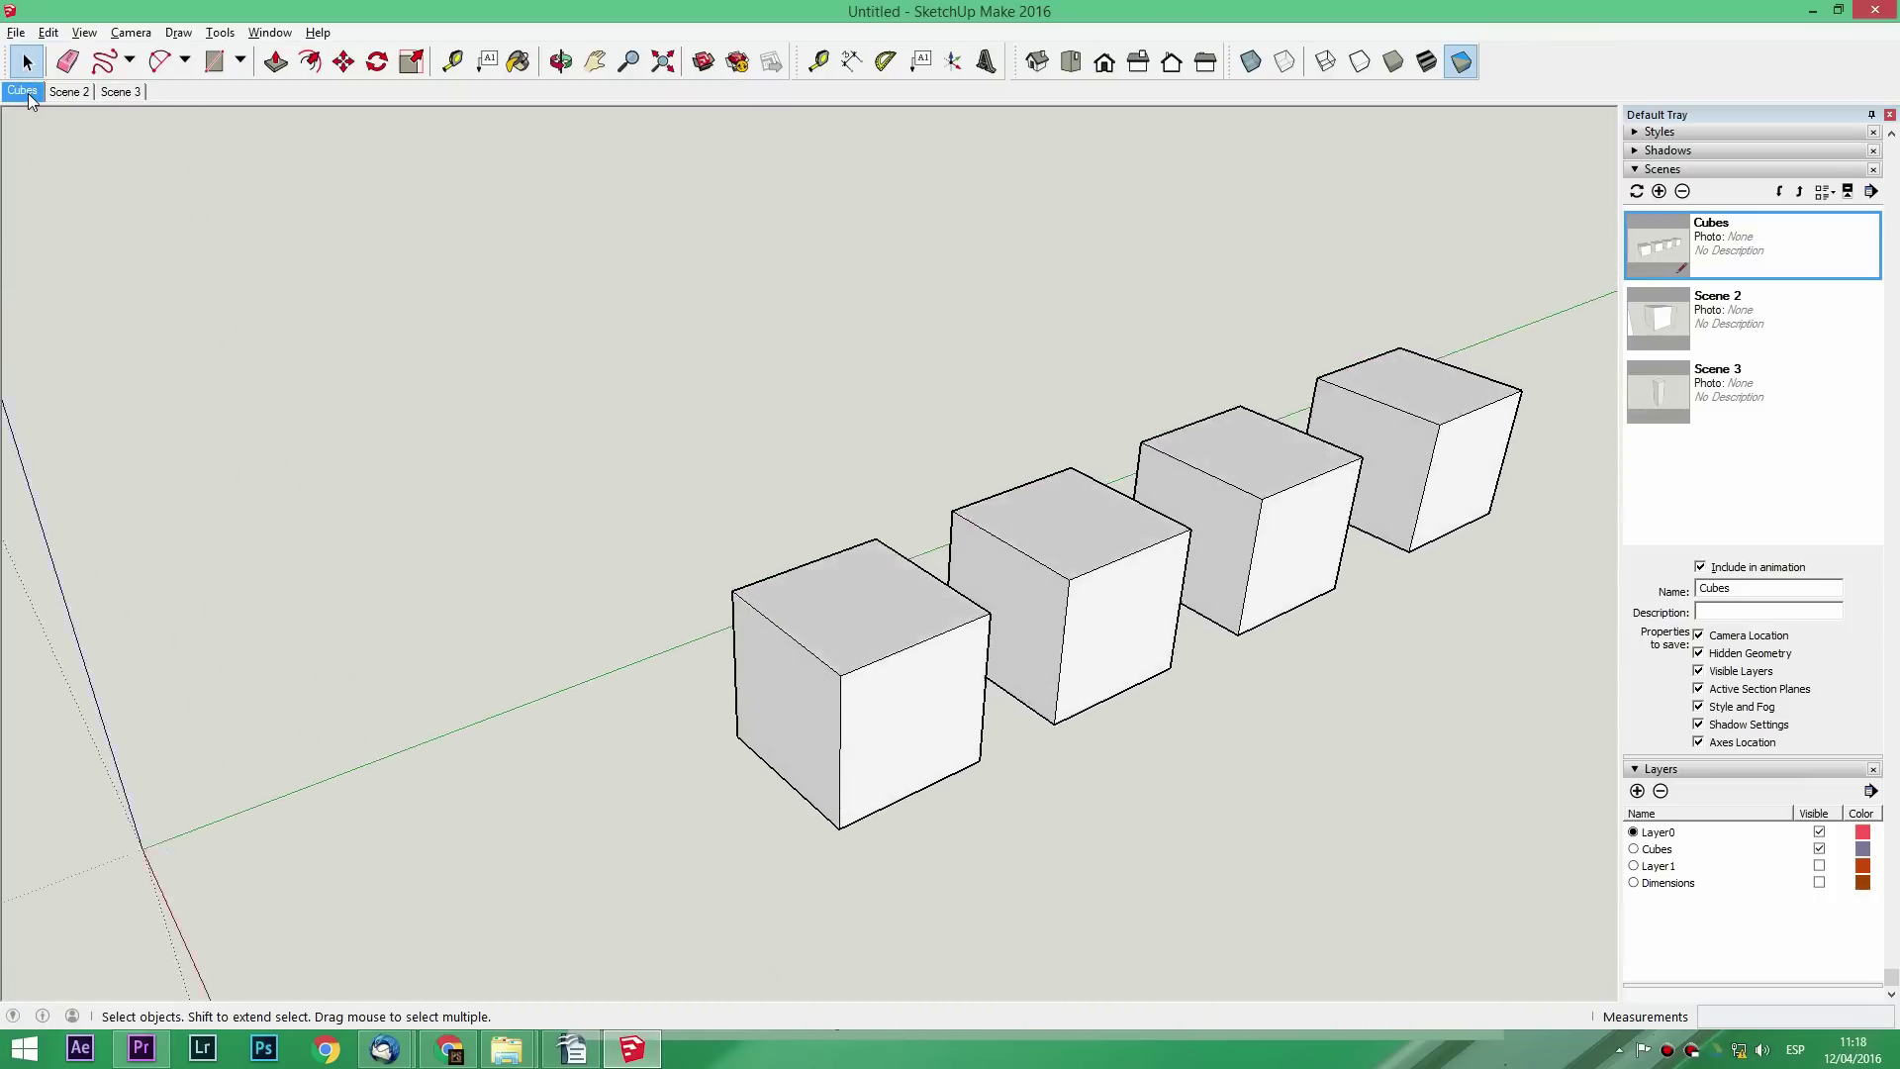
left_click(58, 91)
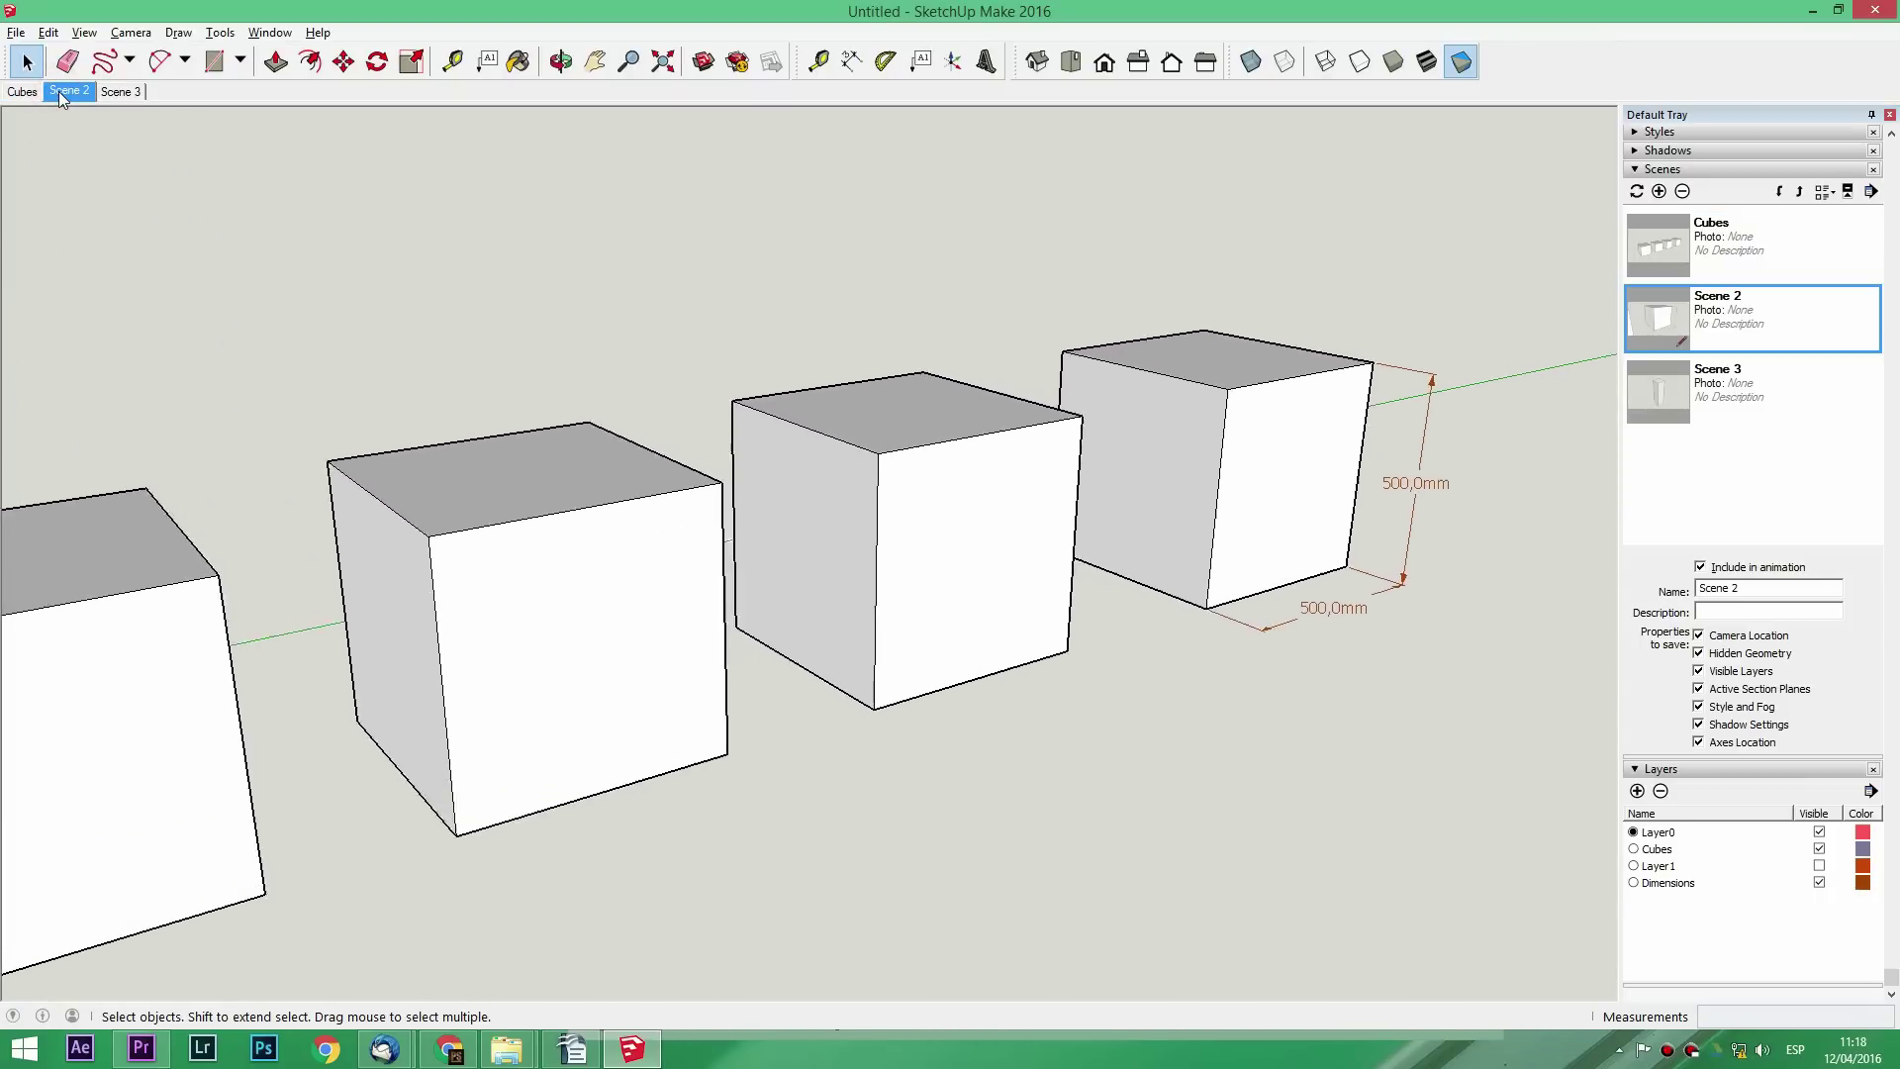
left_click(108, 91)
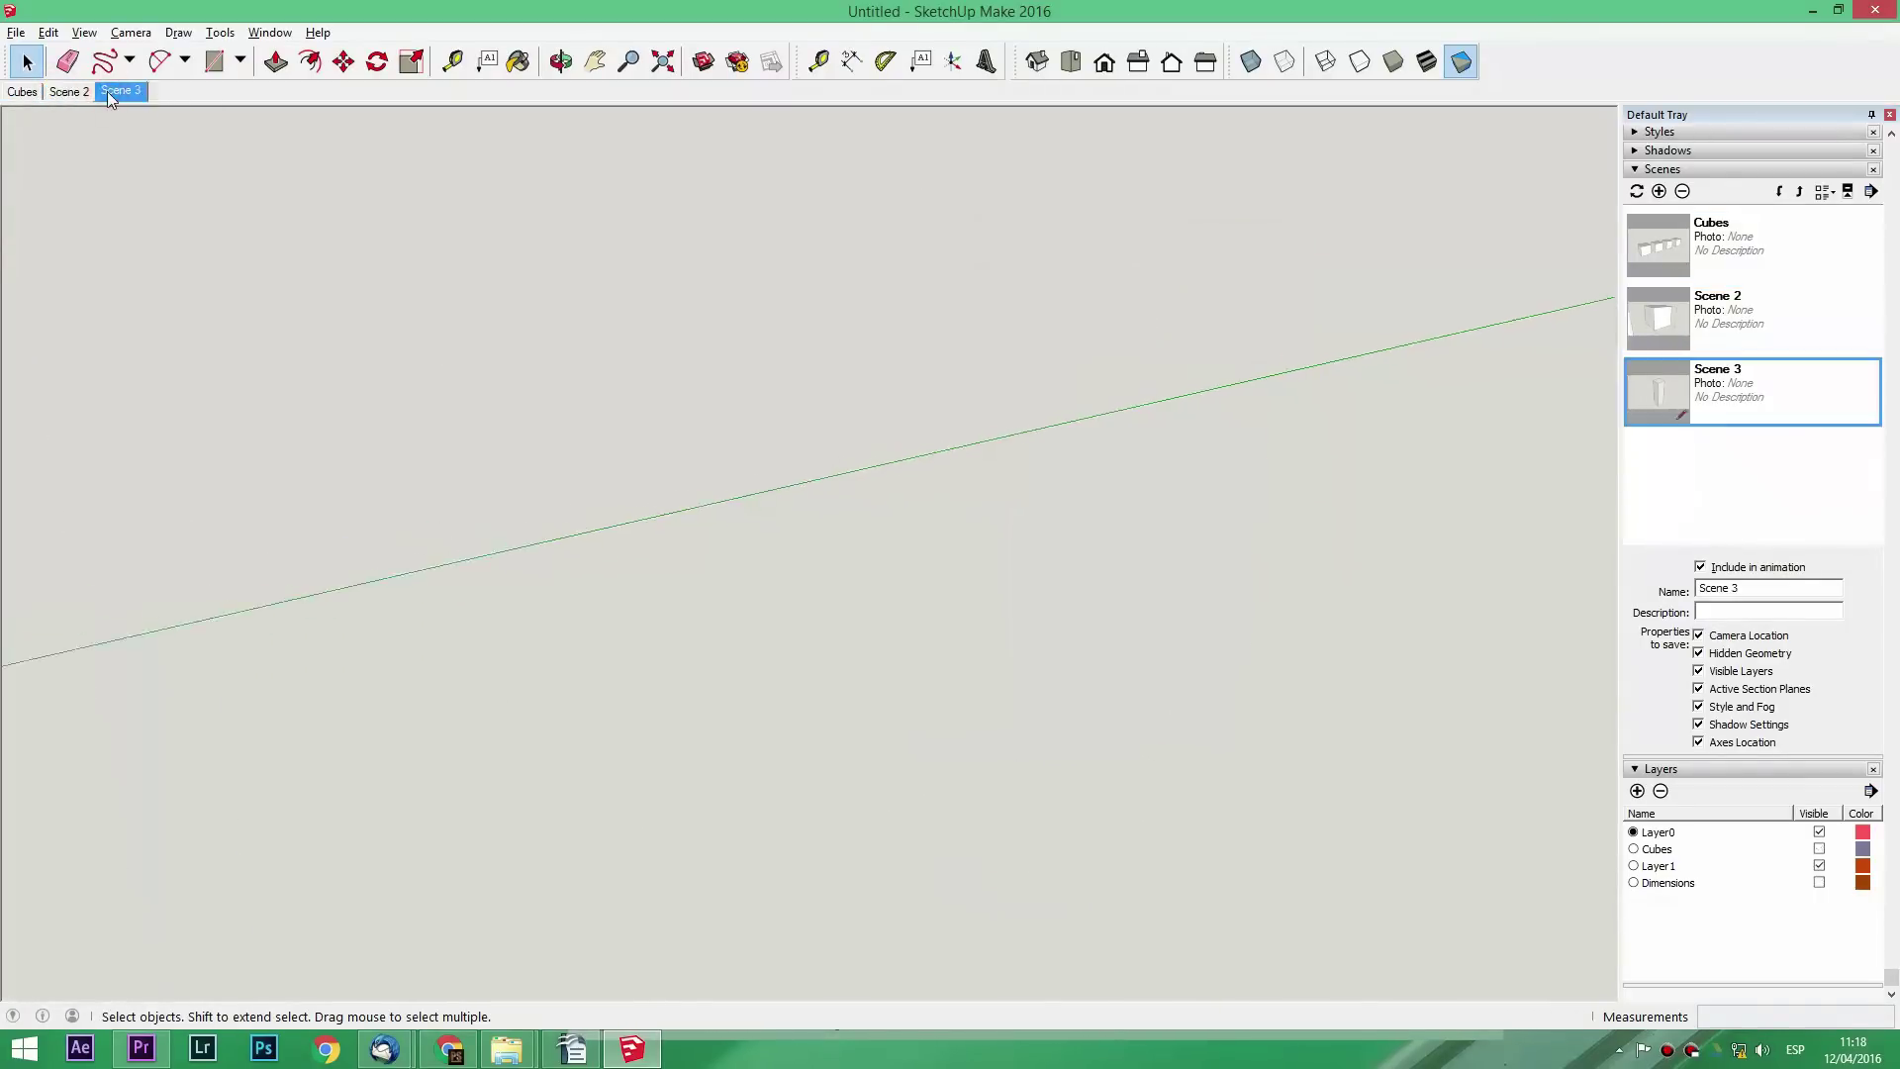
Set the Model Info scene transition time to 0.5 seconds
left_click(269, 33)
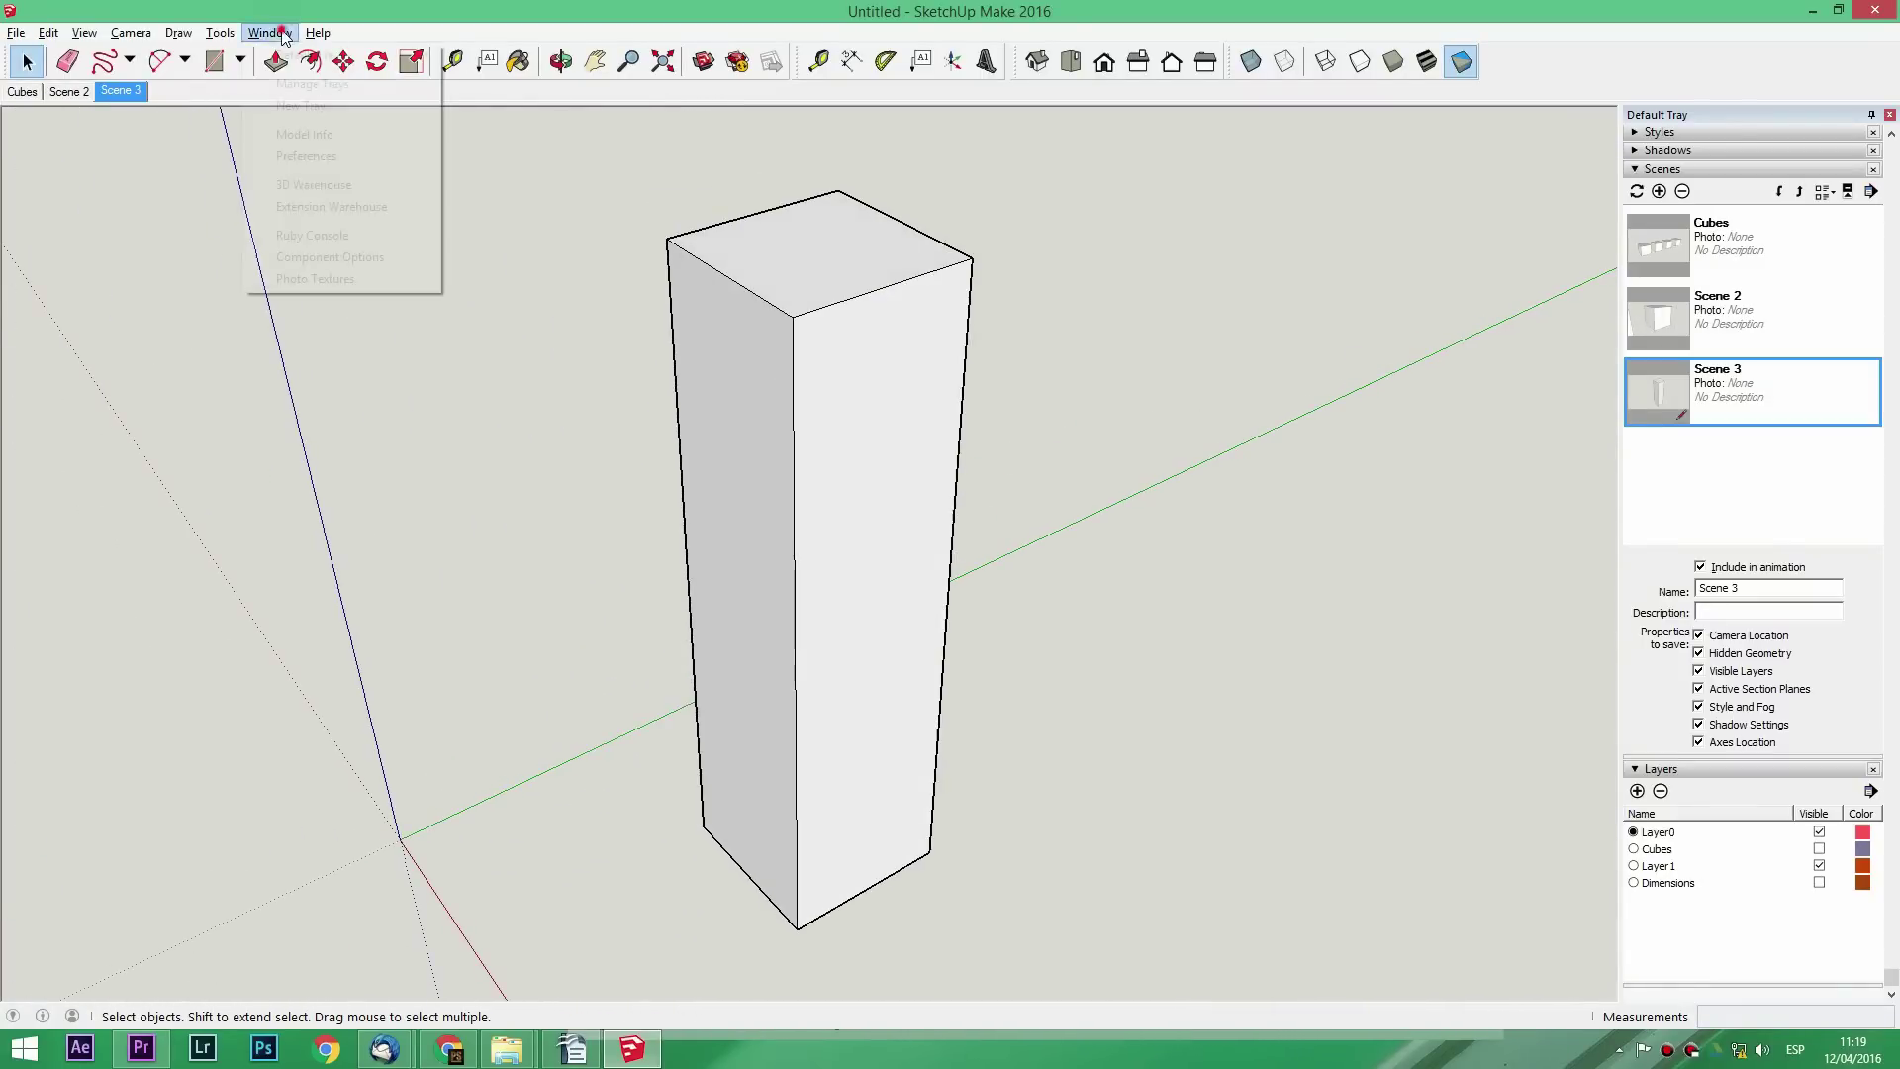
left_click(295, 135)
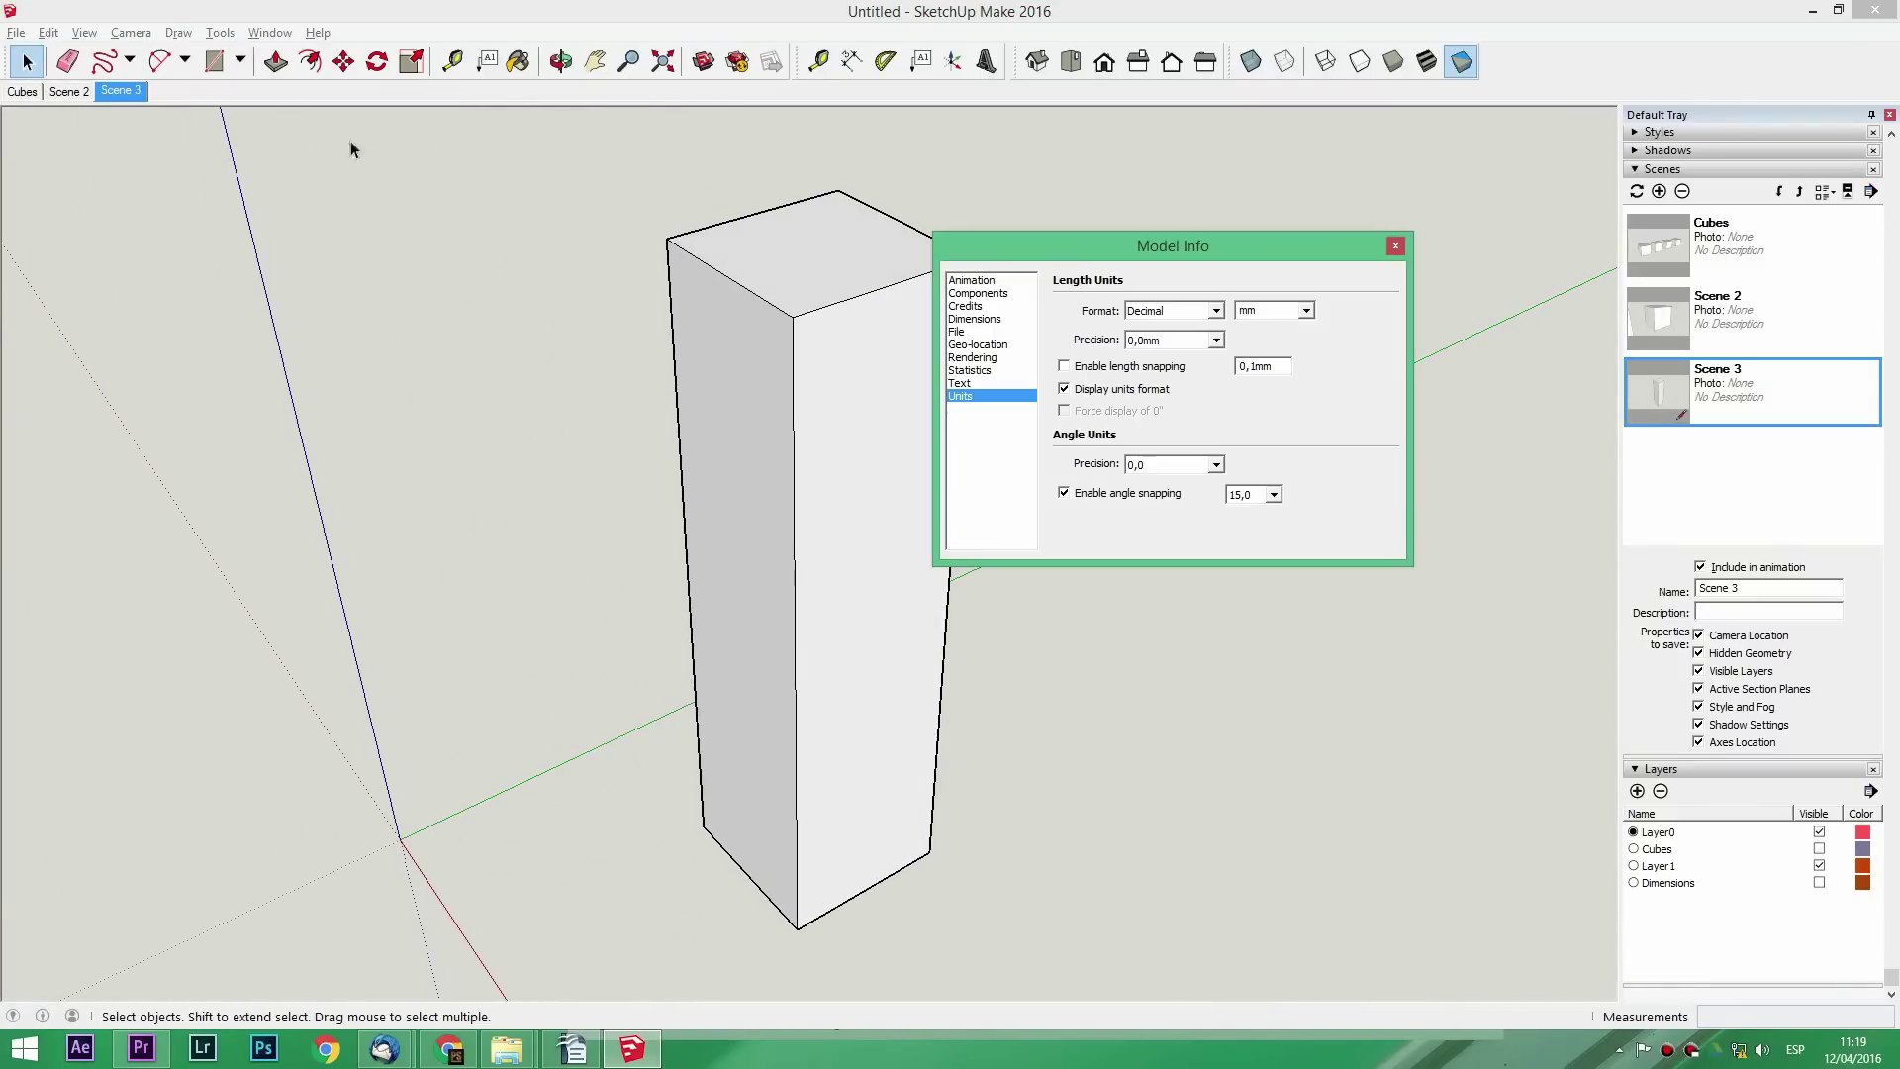
left_click(970, 281)
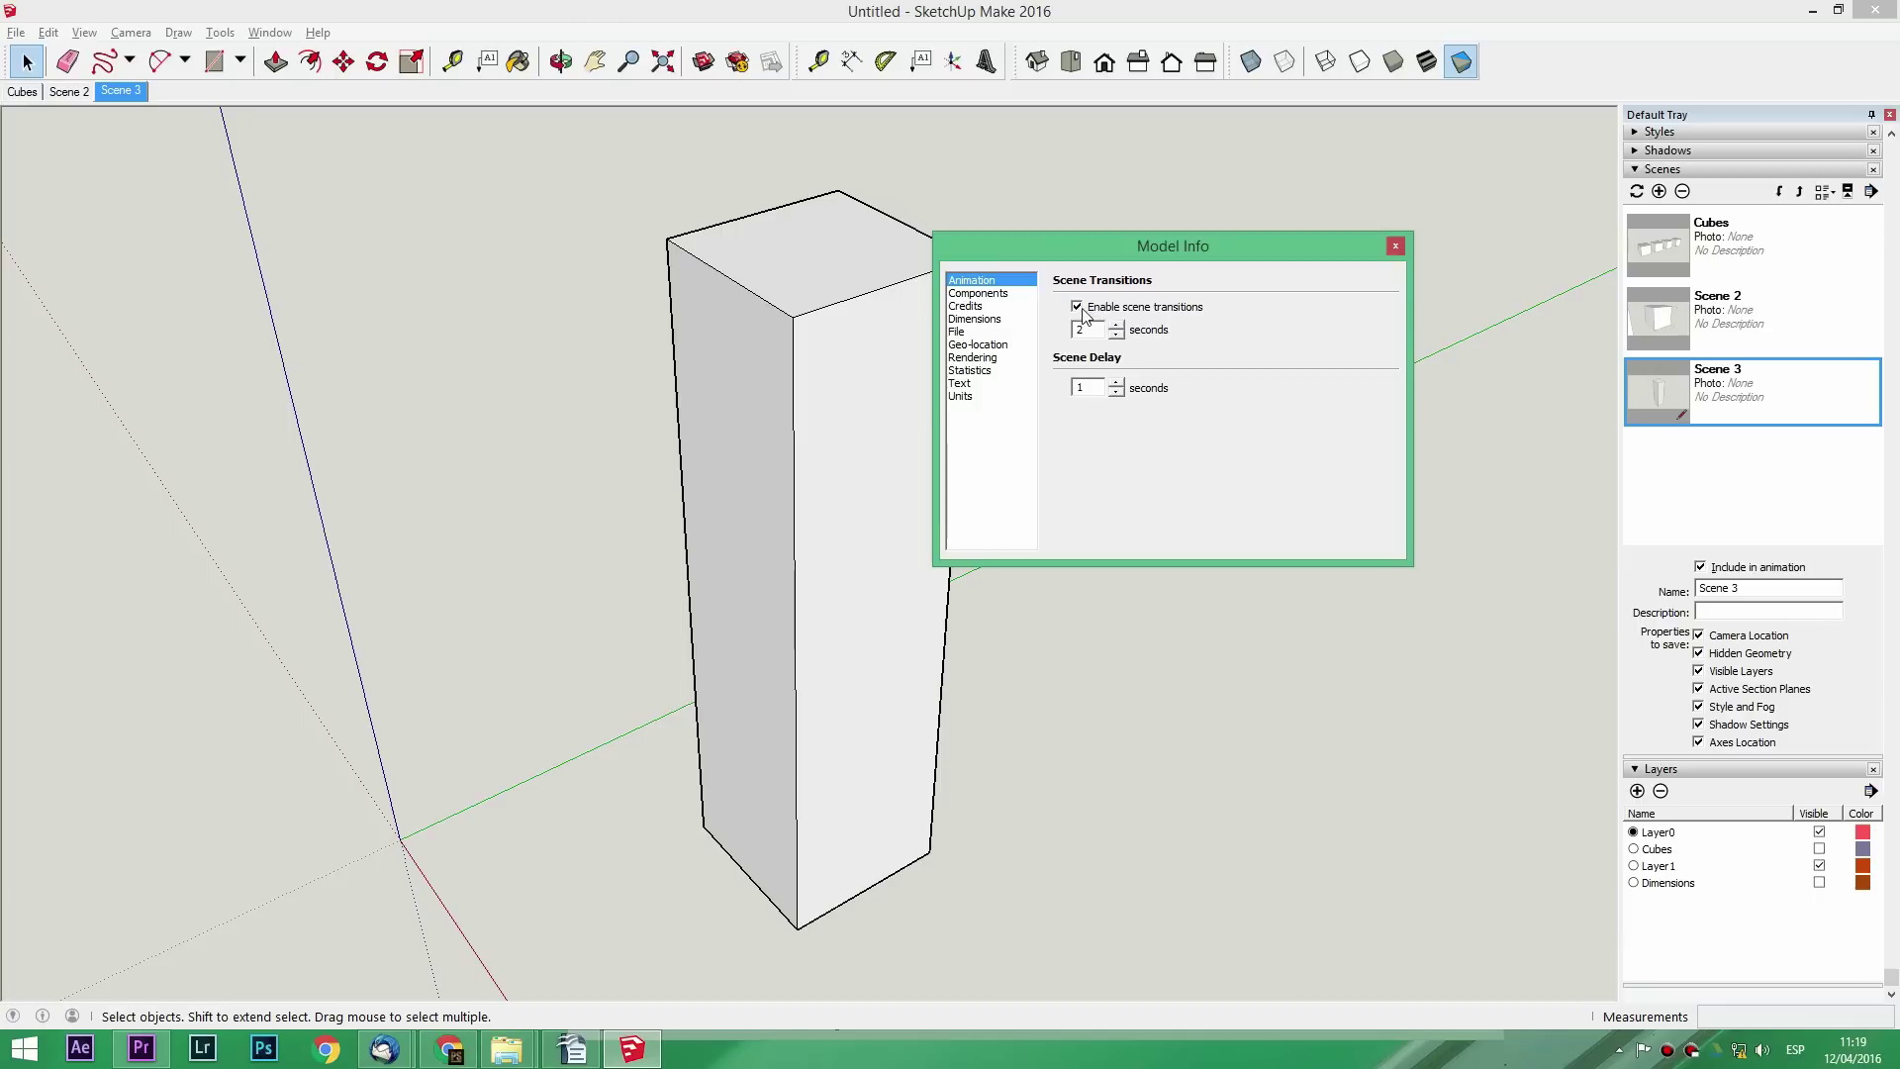
left_click_drag(1098, 331, 1049, 335)
type(".5")
left_click(1396, 247)
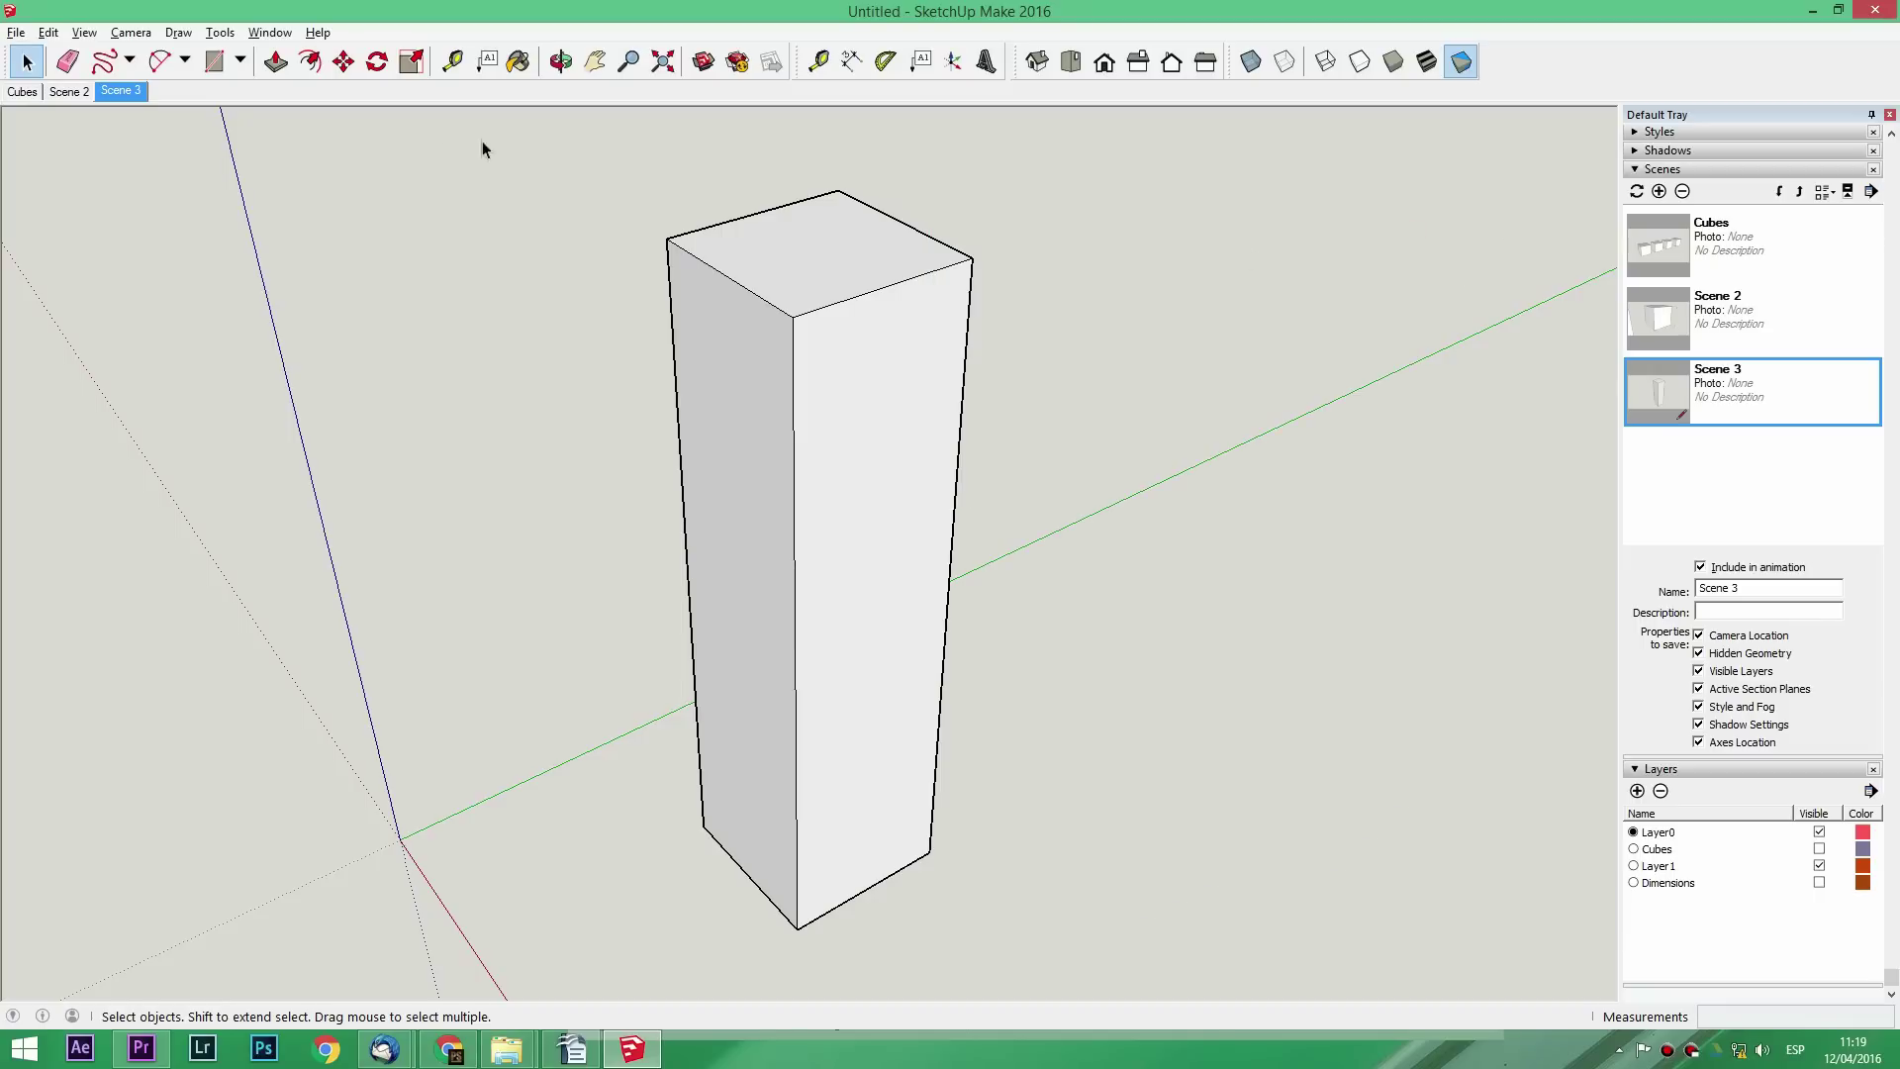
Play through the scenes to Scene 3 and back to Cubes
left_click(79, 91)
left_click(26, 93)
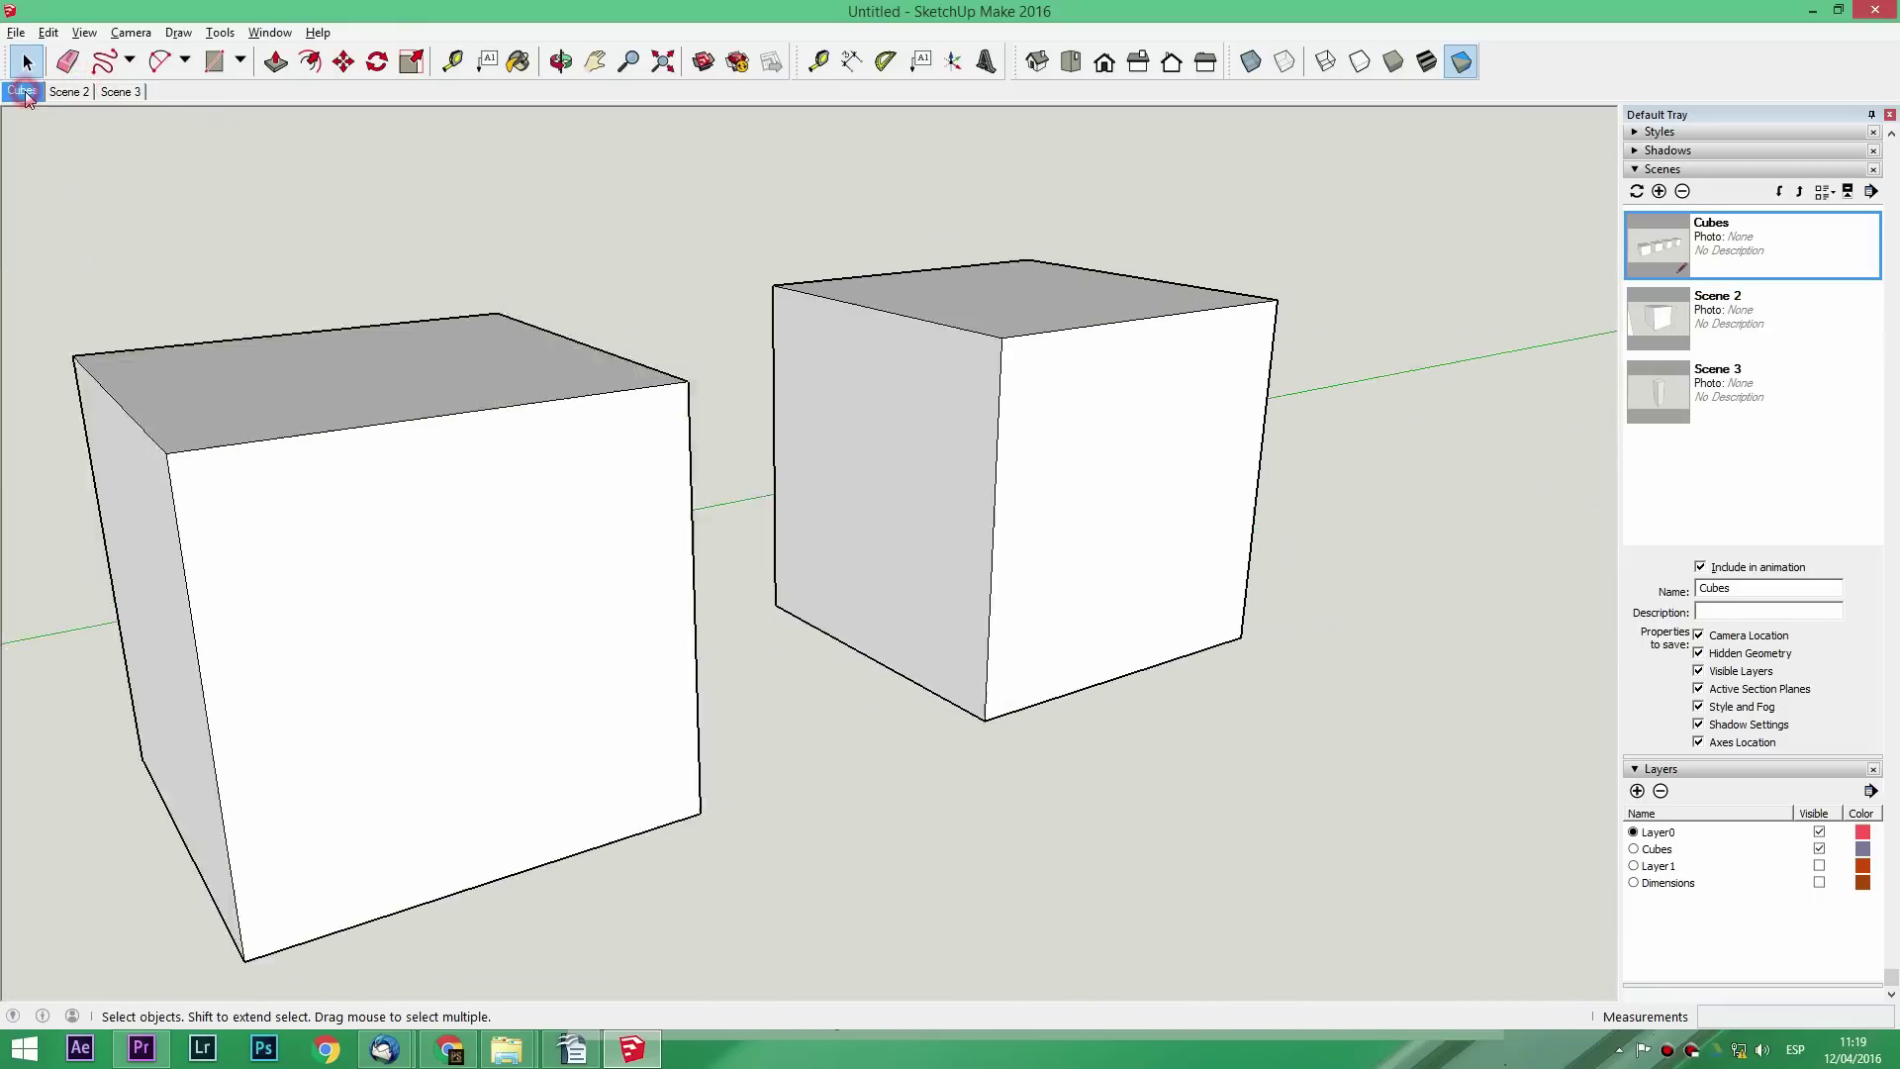
left_click(61, 91)
left_click(111, 91)
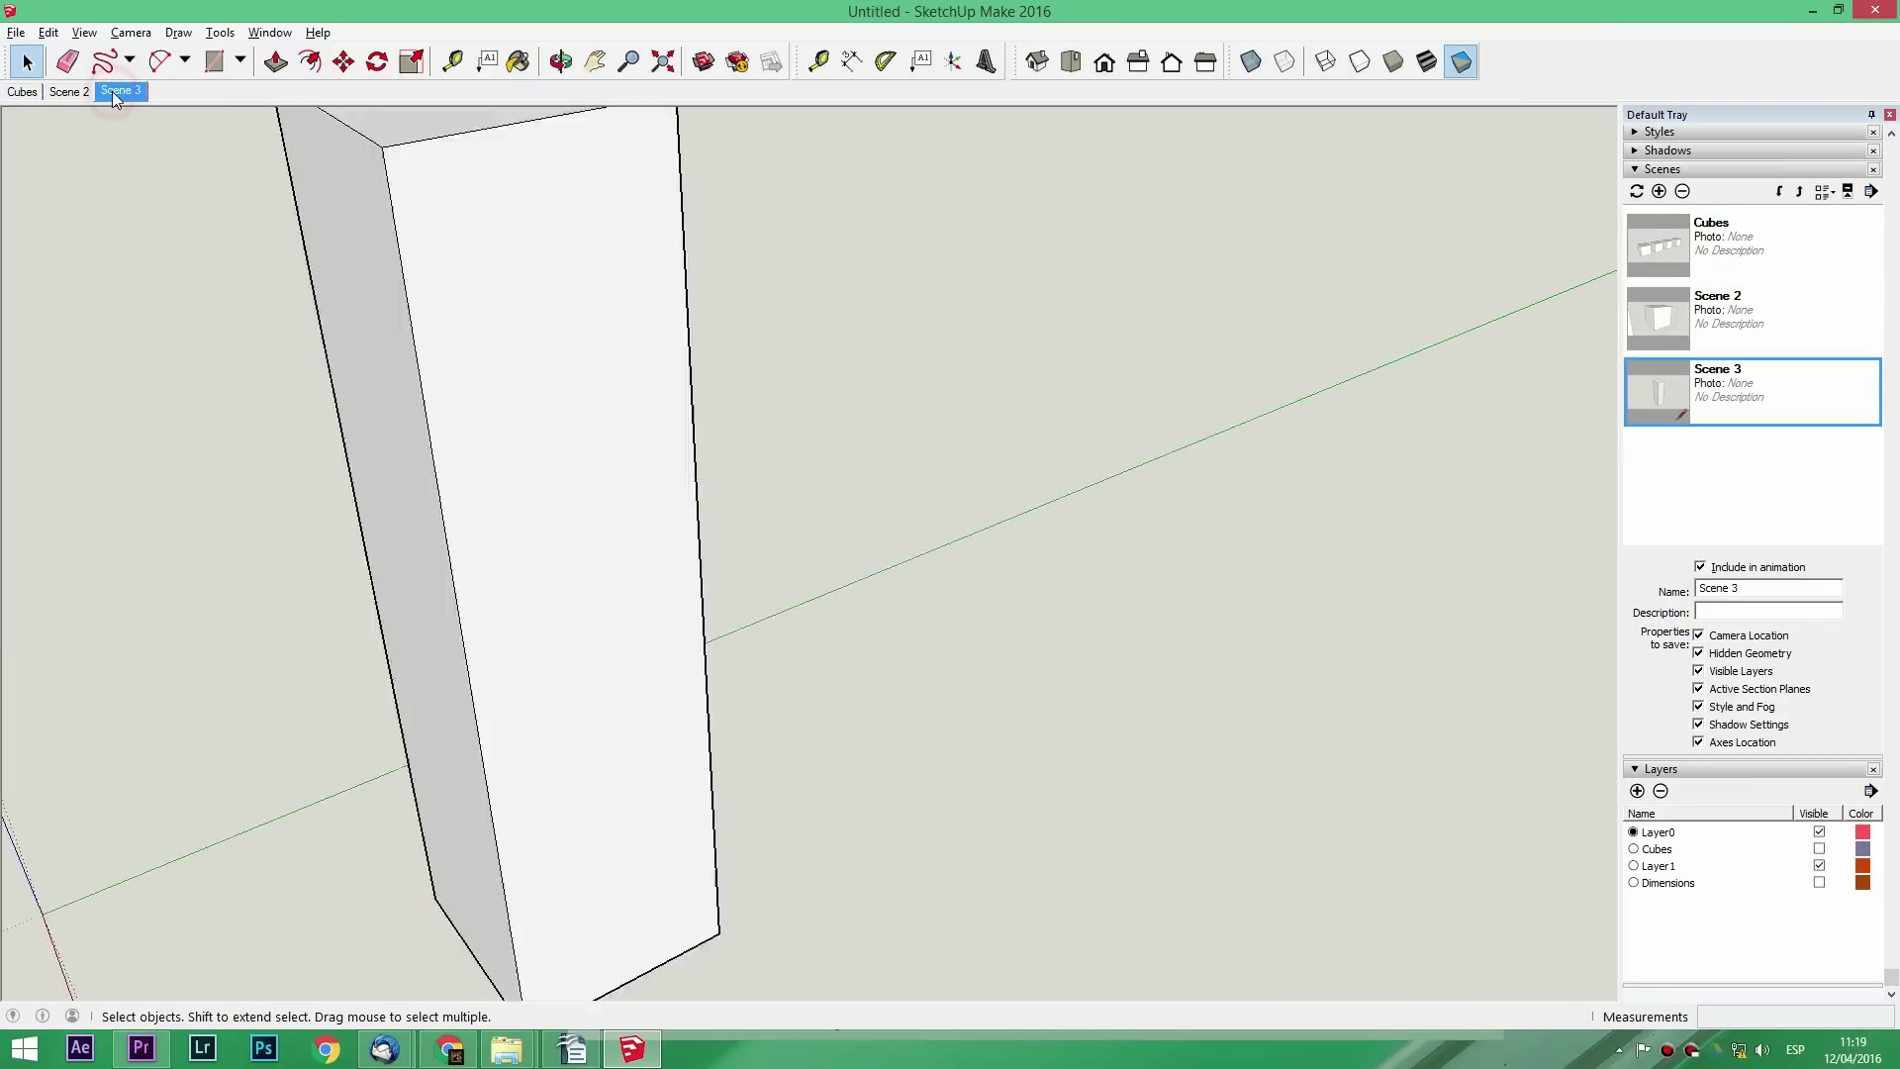
left_click(77, 93)
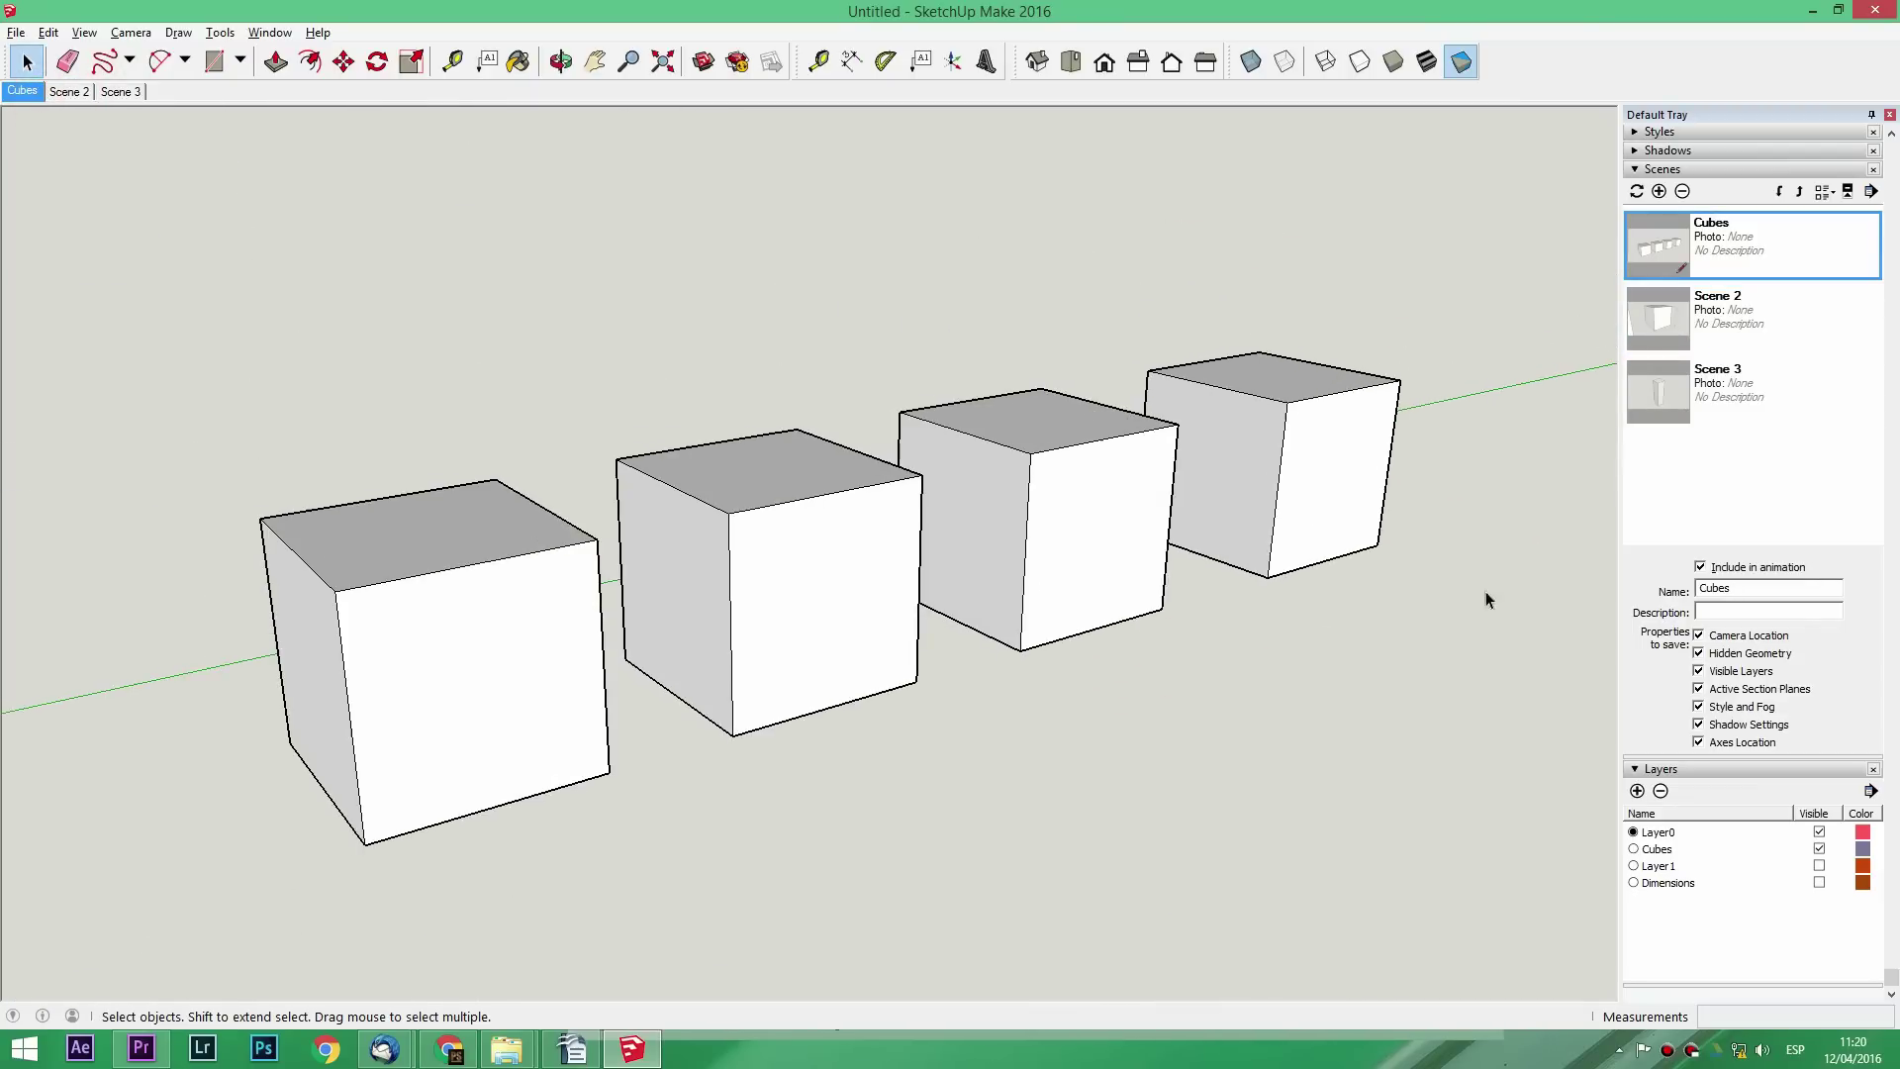
Make Layer1 visible and view the model from the Front and Right
left_click(1819, 866)
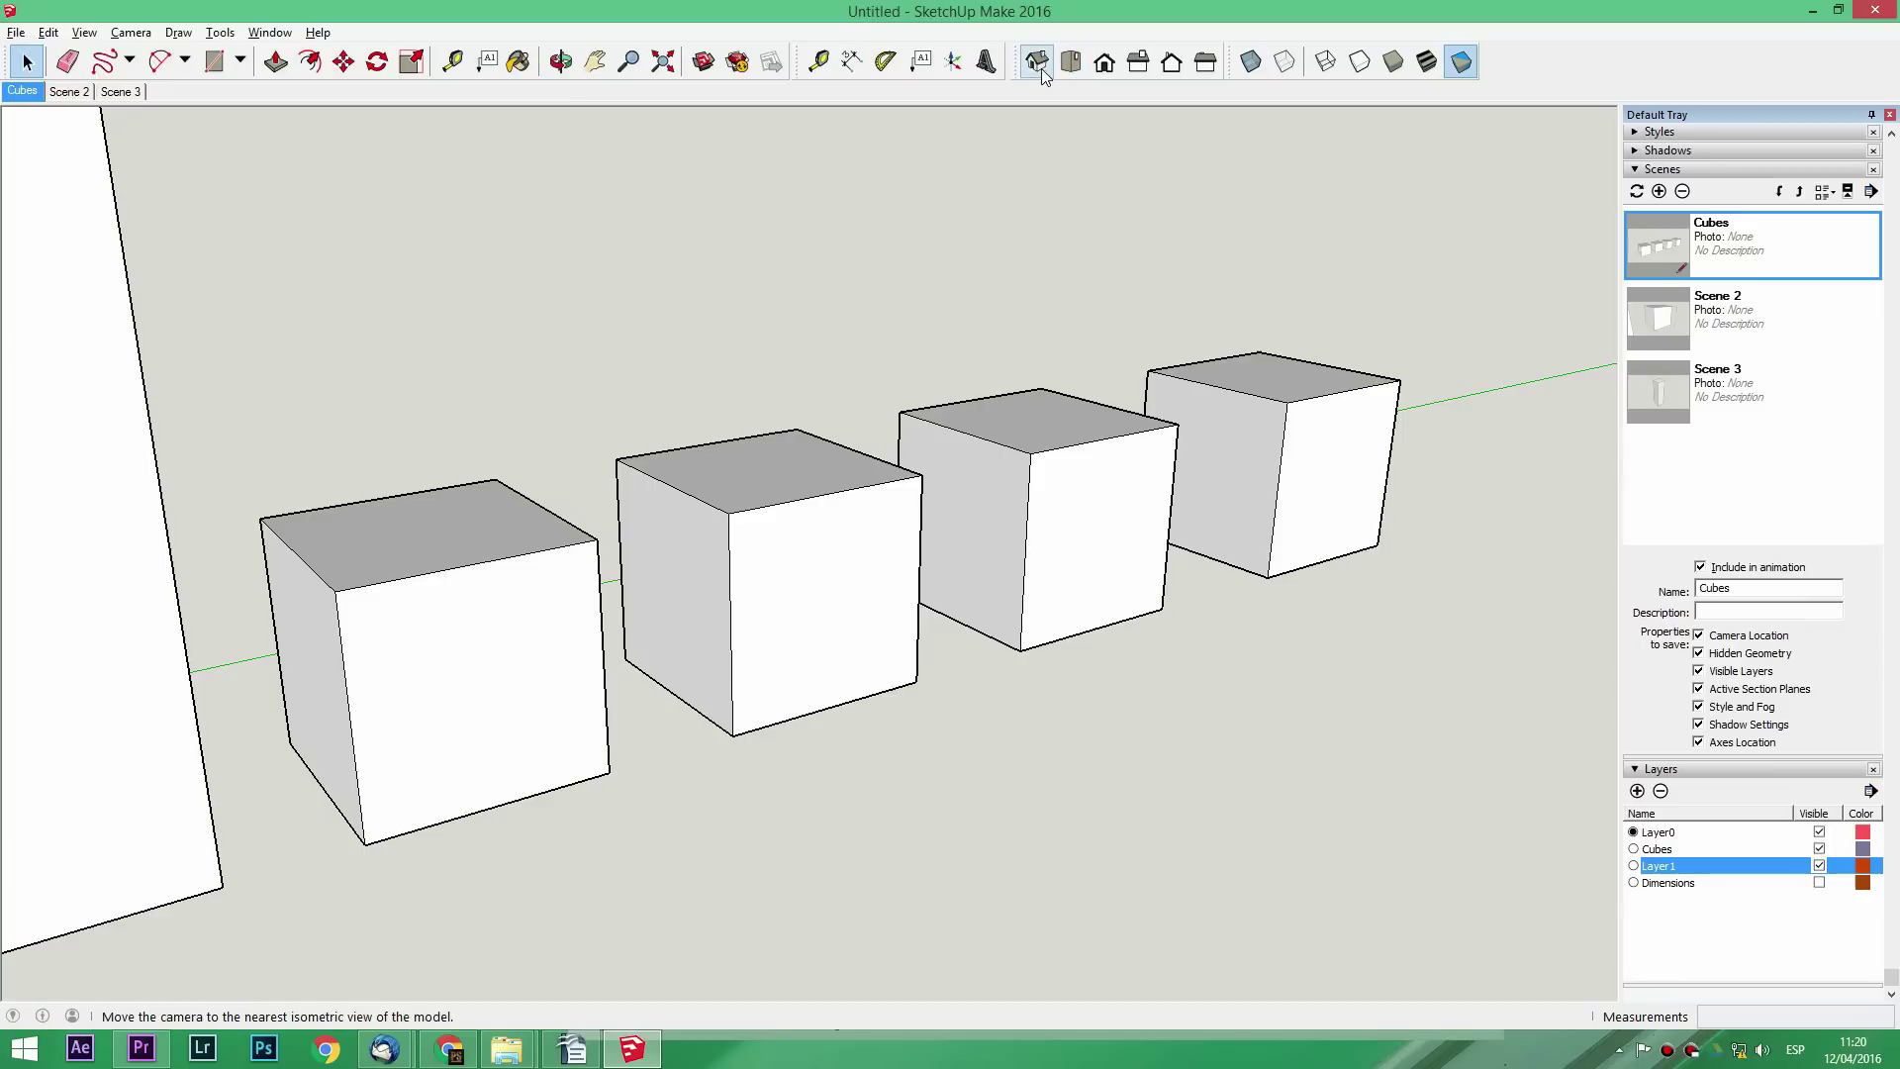
left_click(1104, 62)
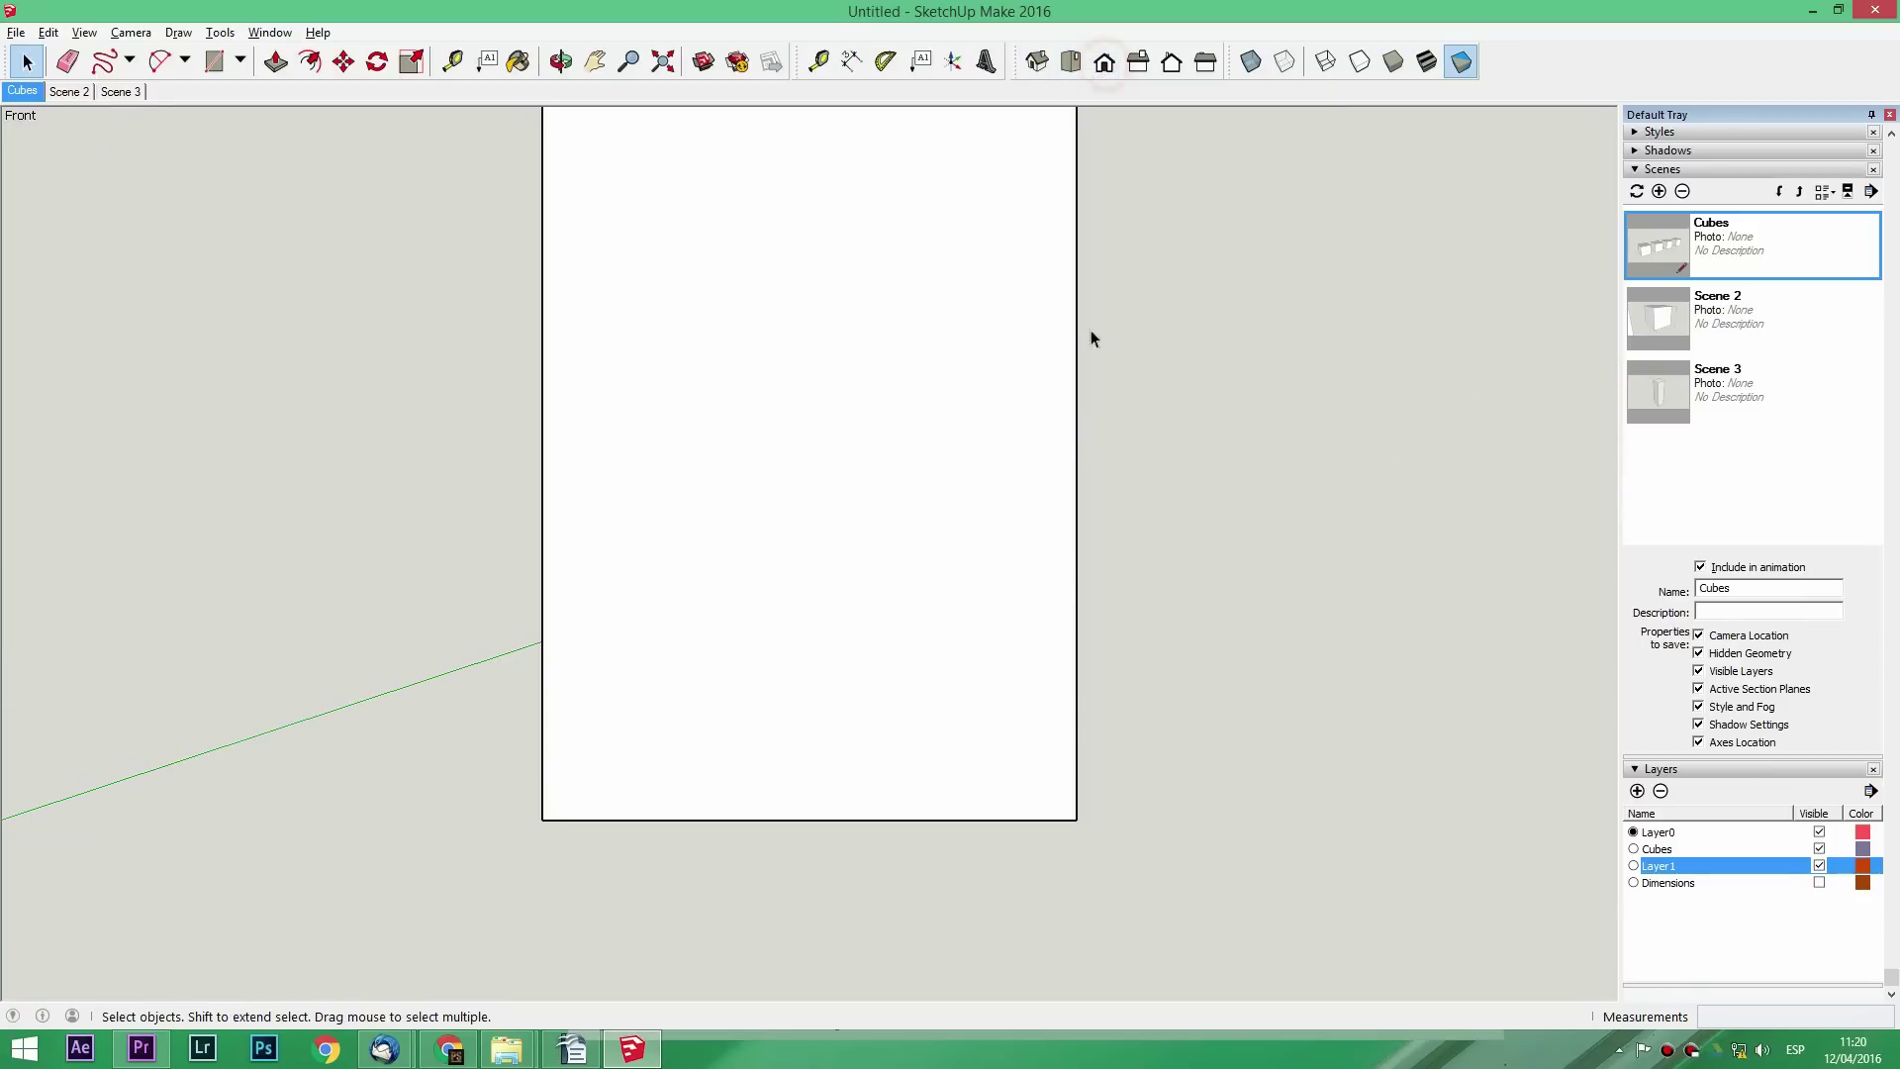
left_click(1140, 60)
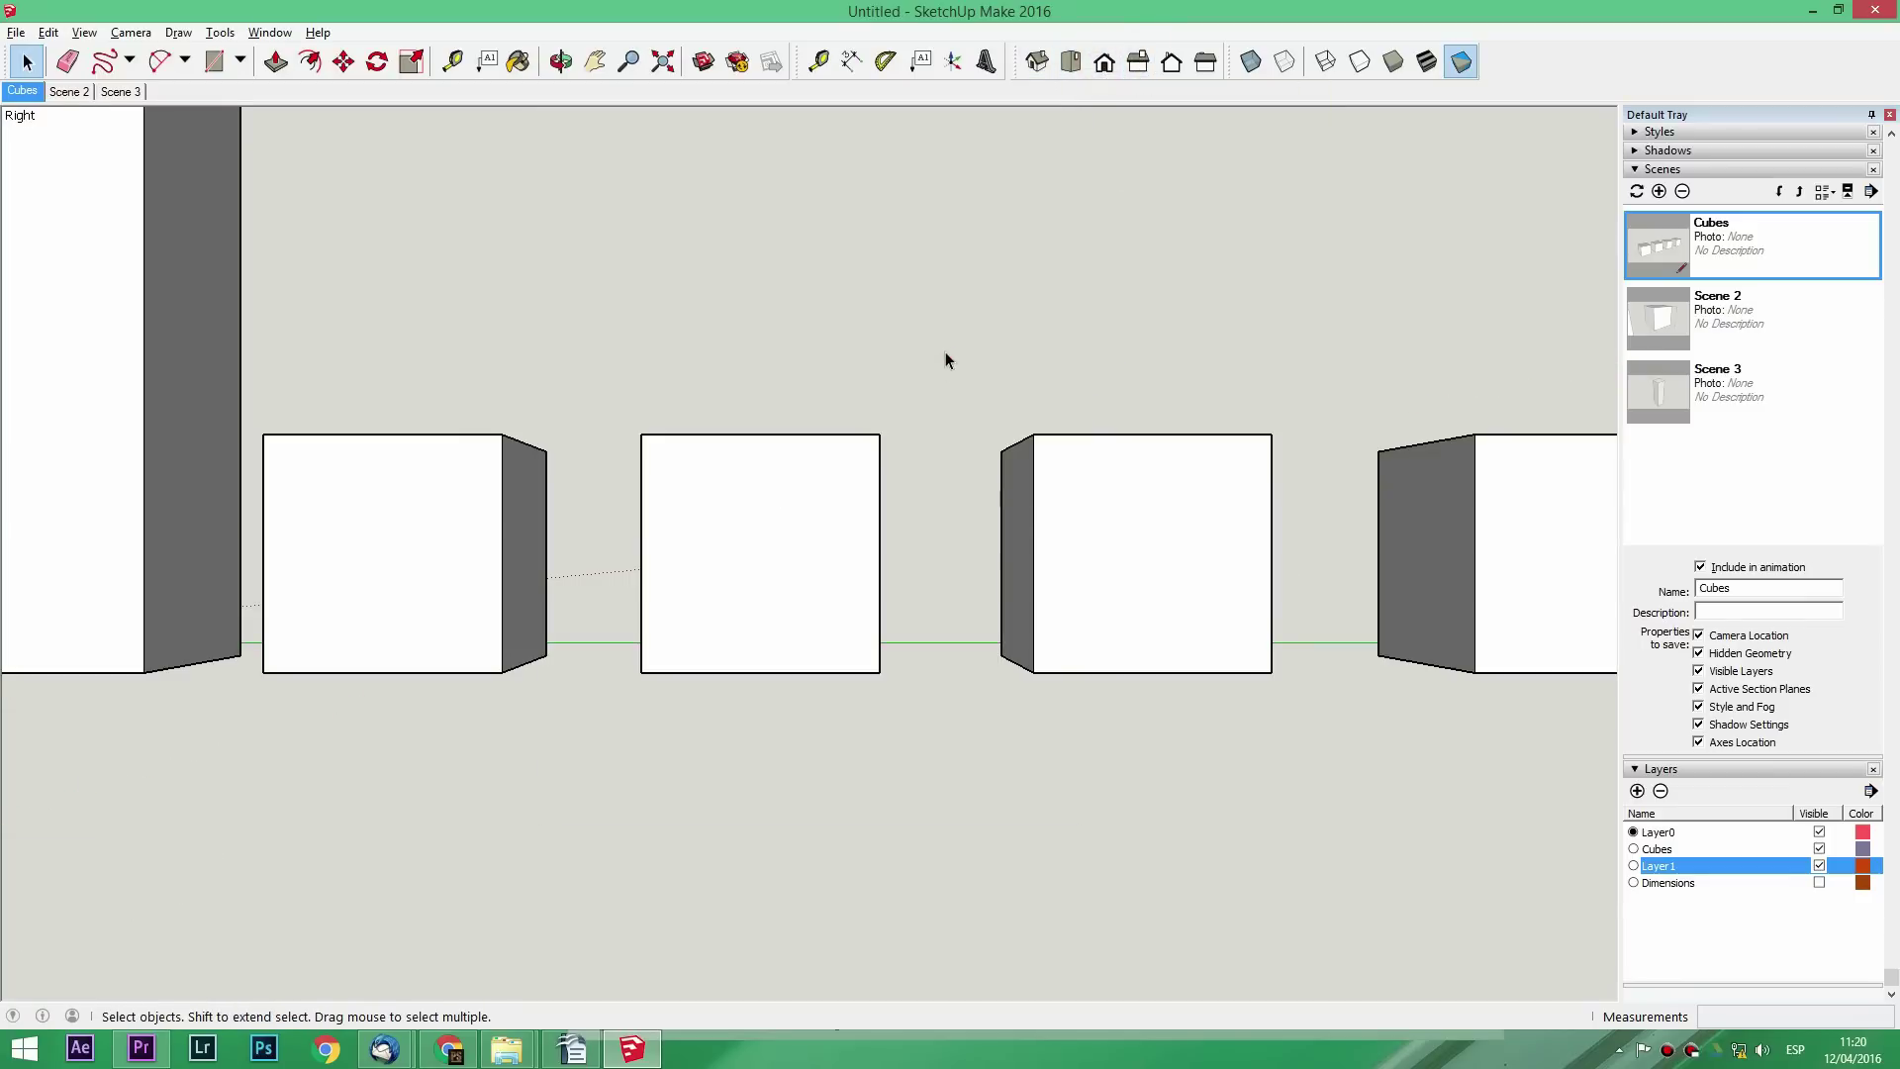
Toggle Parallel Projection, return to Perspective, then switch to Scene 2
left_click(130, 32)
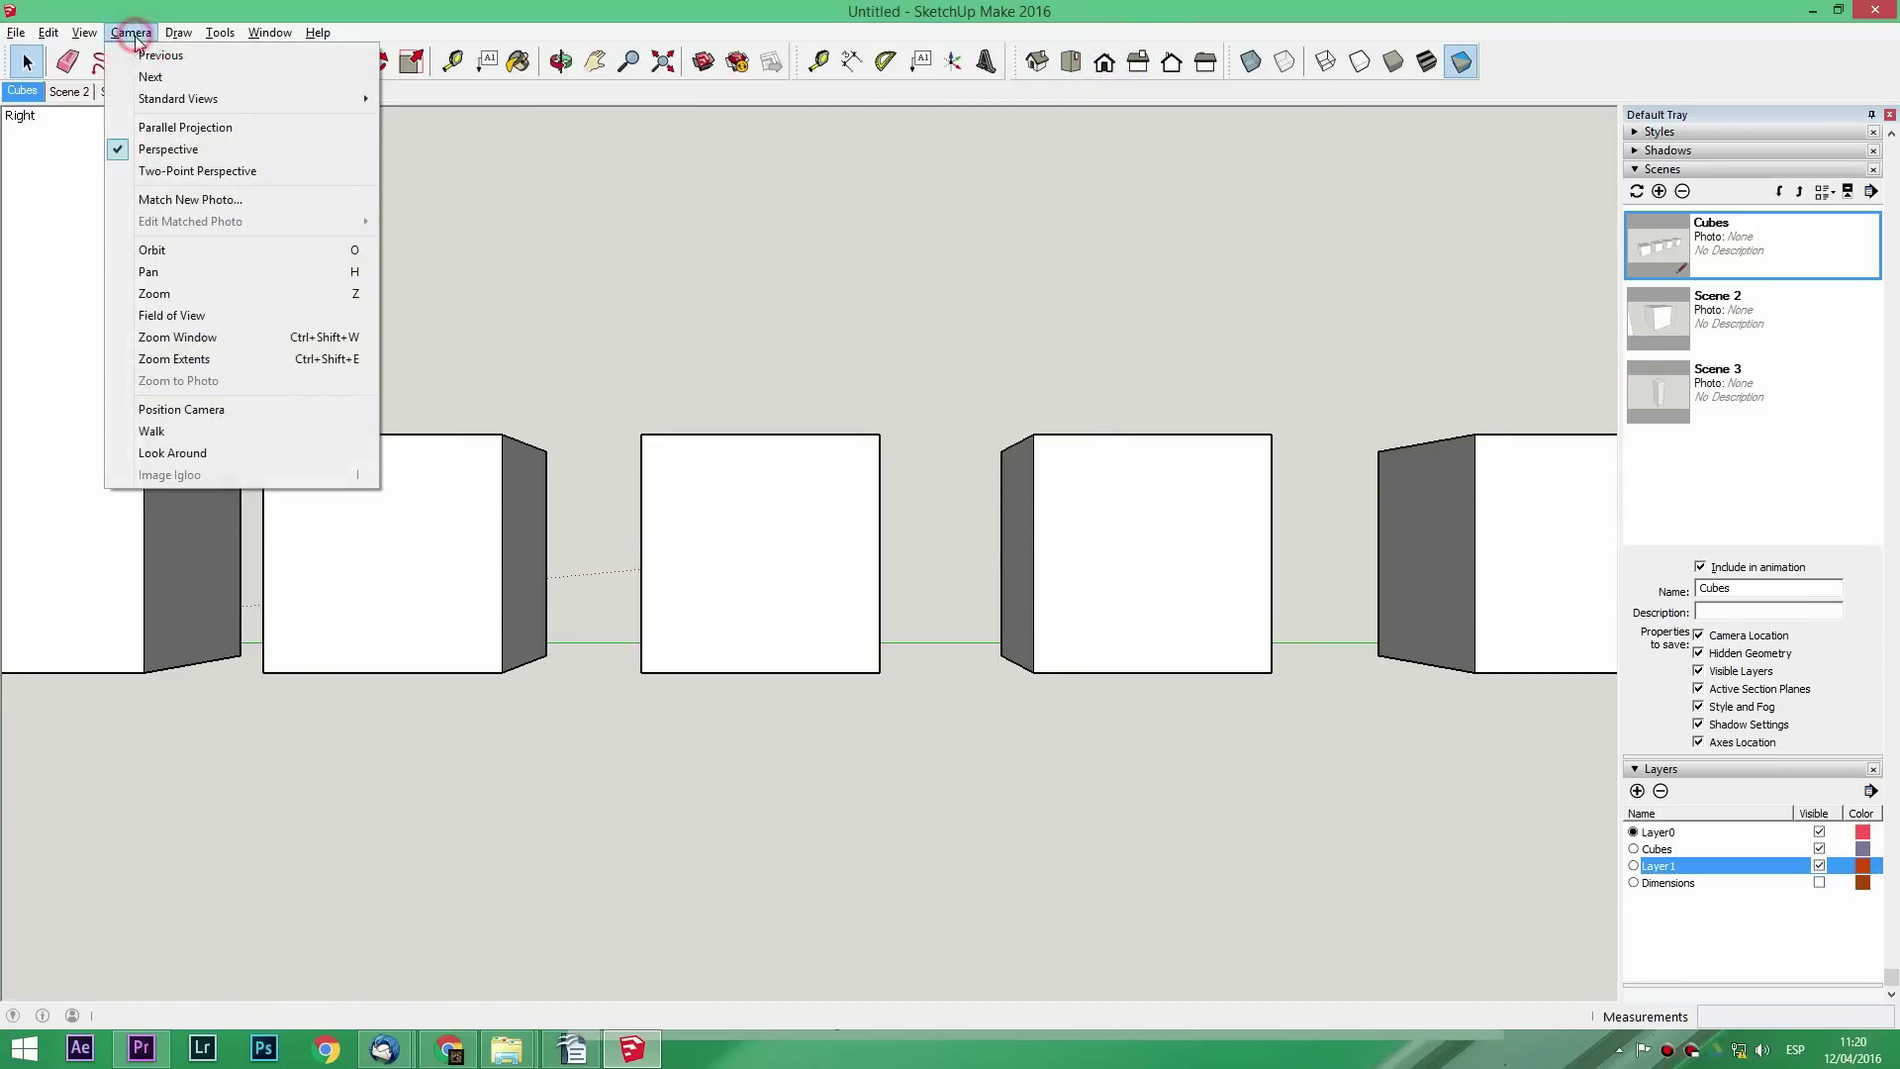
left_click(136, 127)
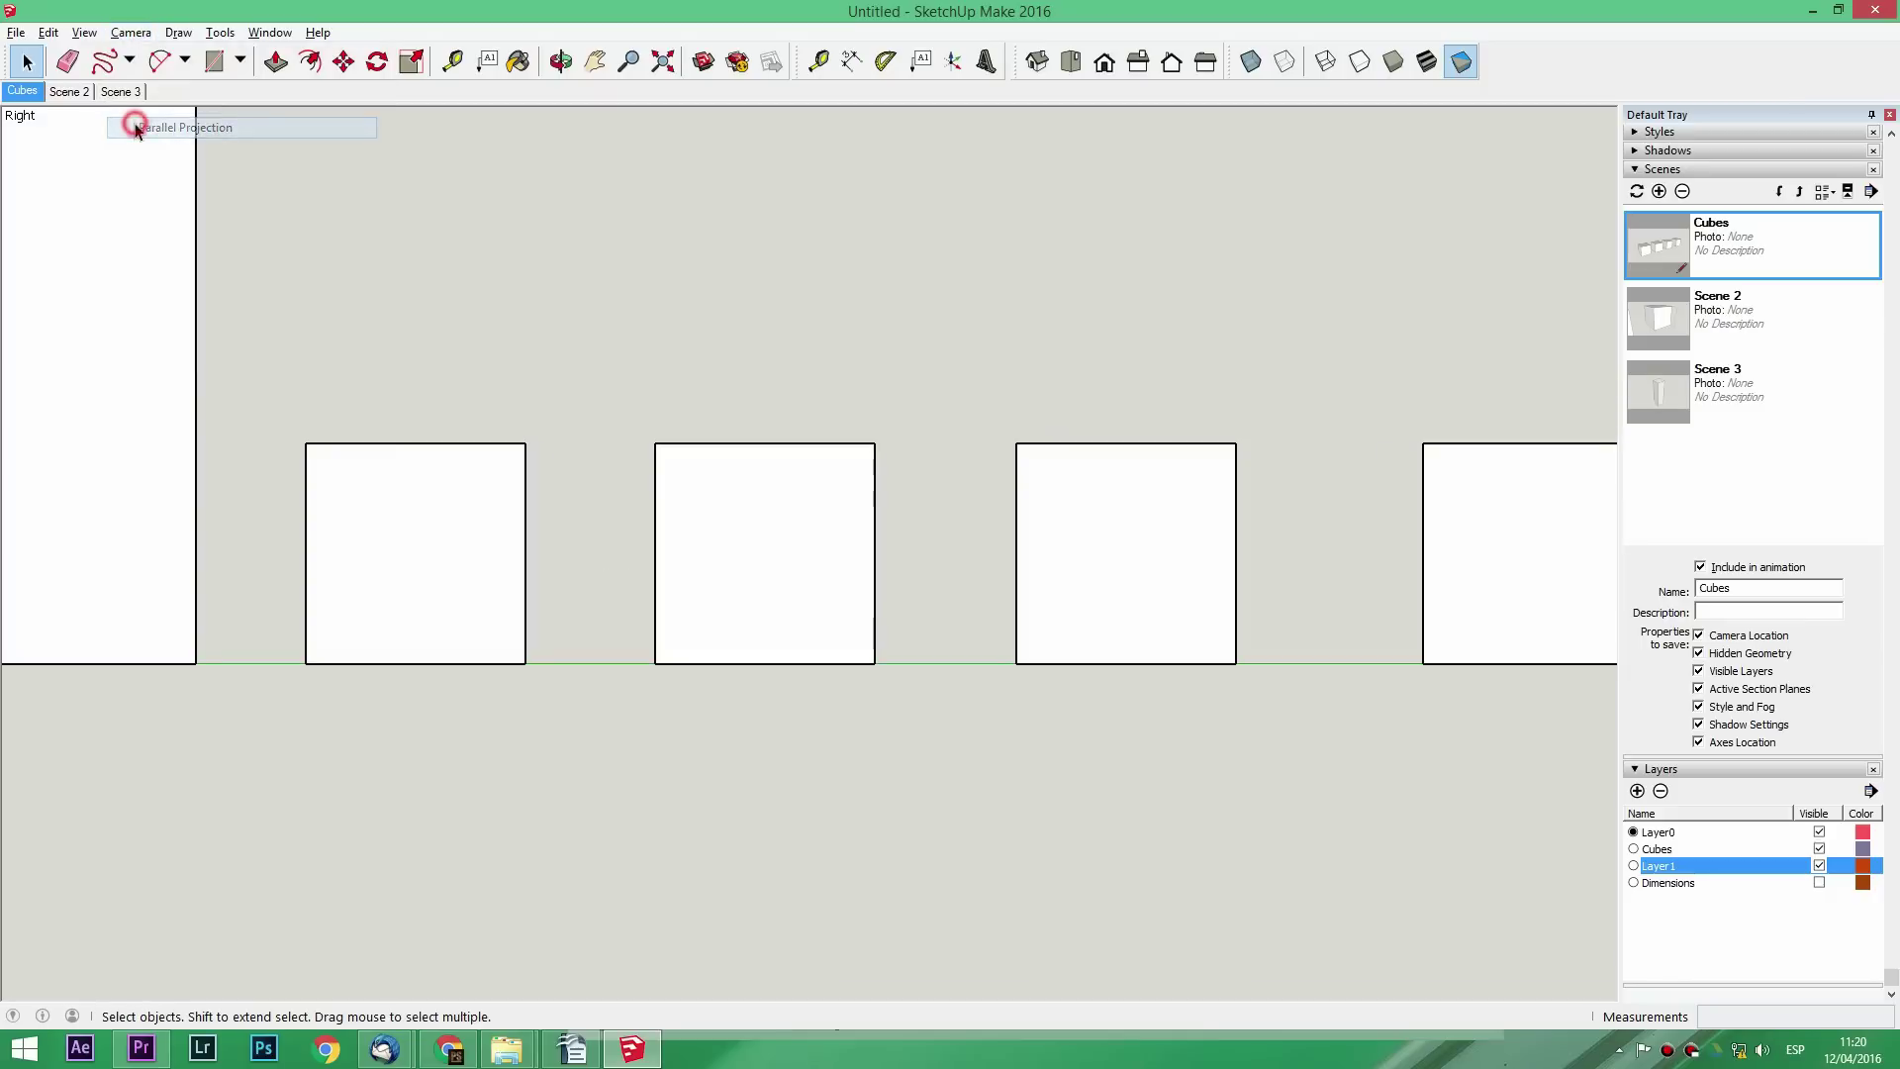
left_click(130, 32)
left_click(138, 150)
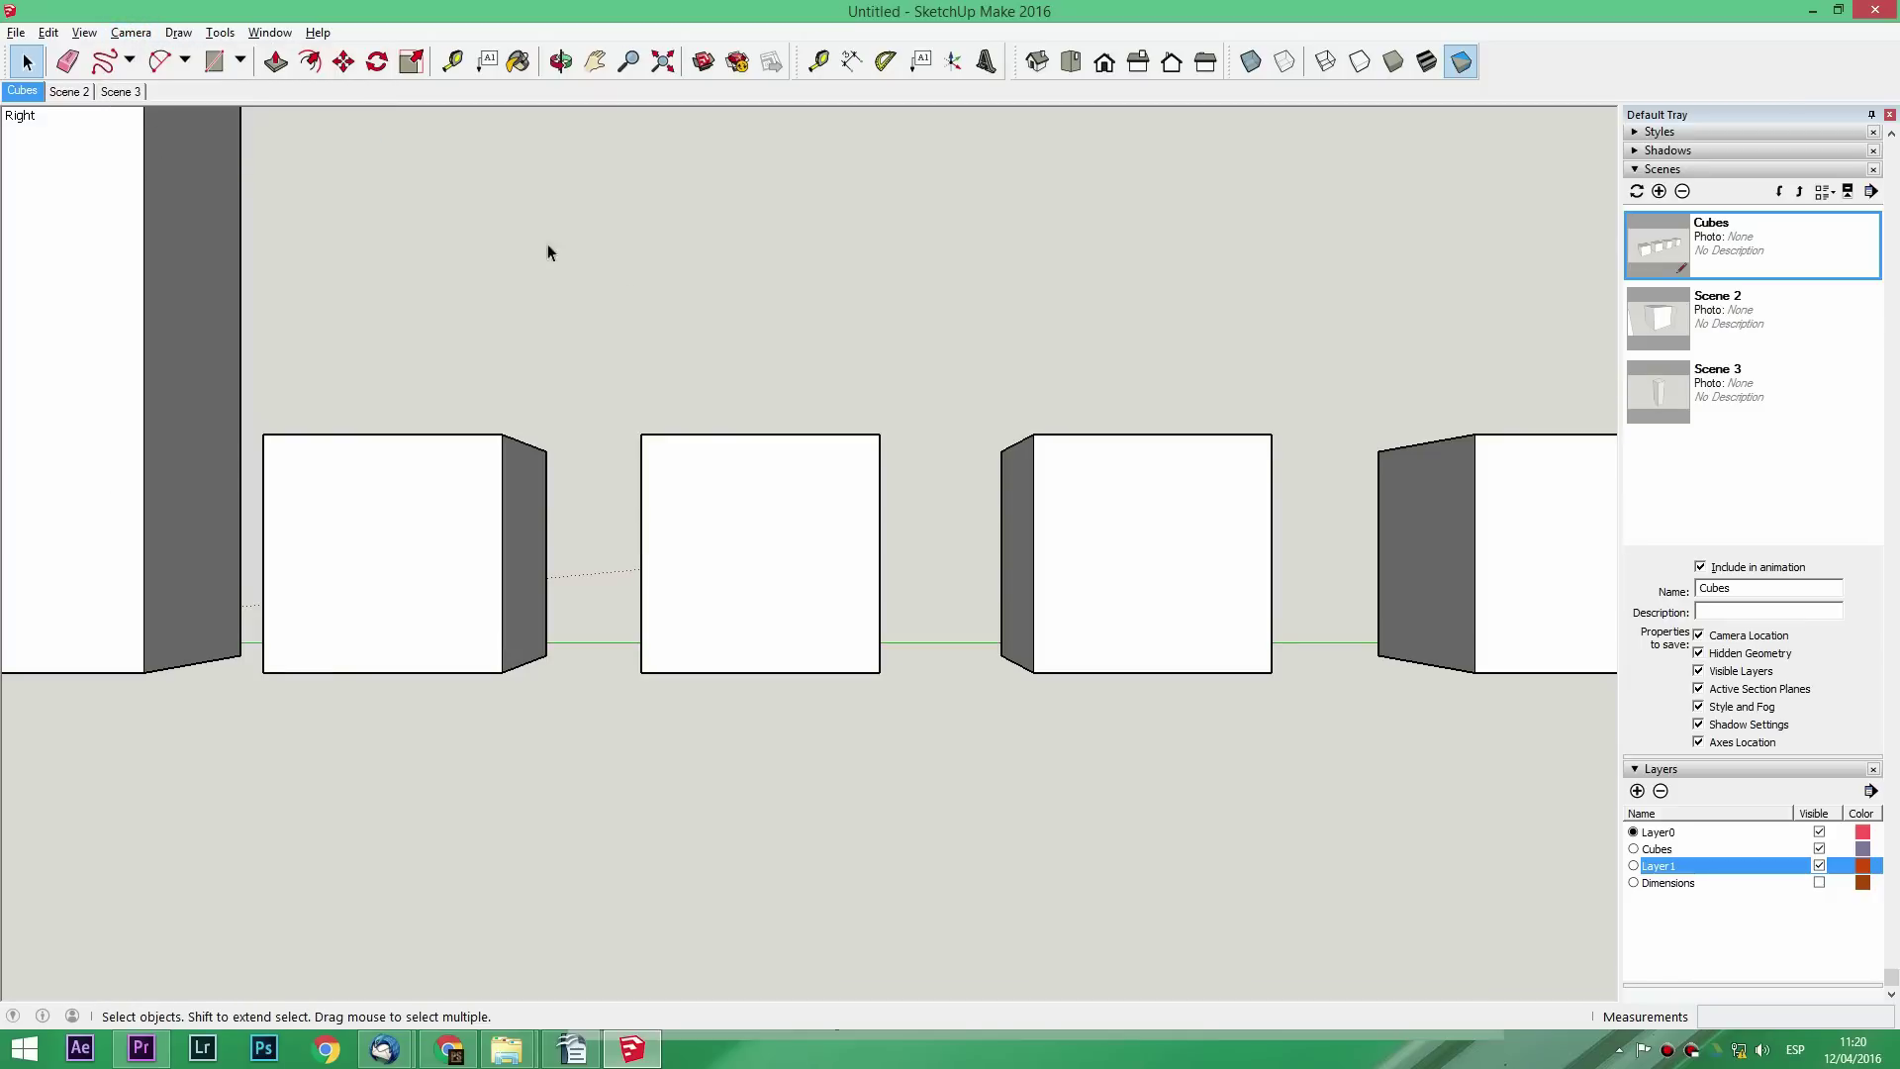
left_click(70, 91)
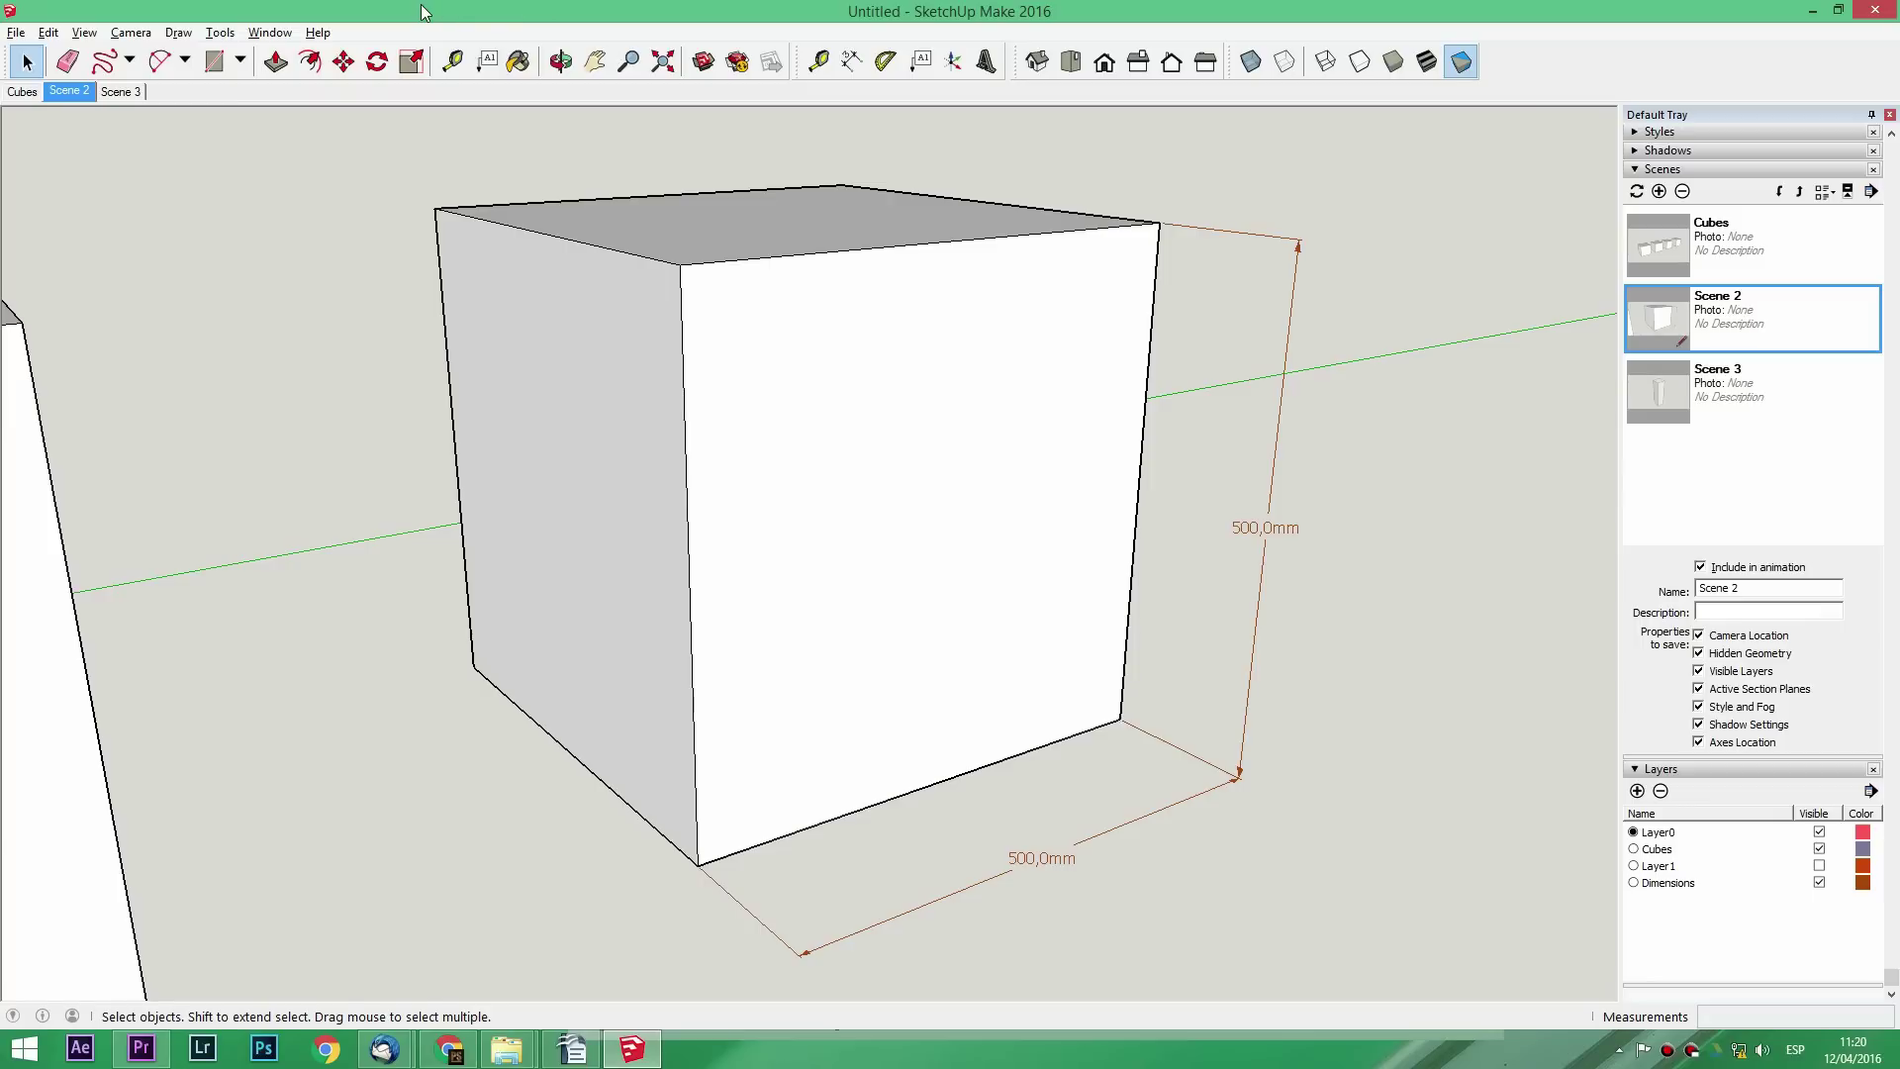
Change Model Info length units to centimetres (after briefly picking feet) so dimensions read 50,0cm
left_click(270, 32)
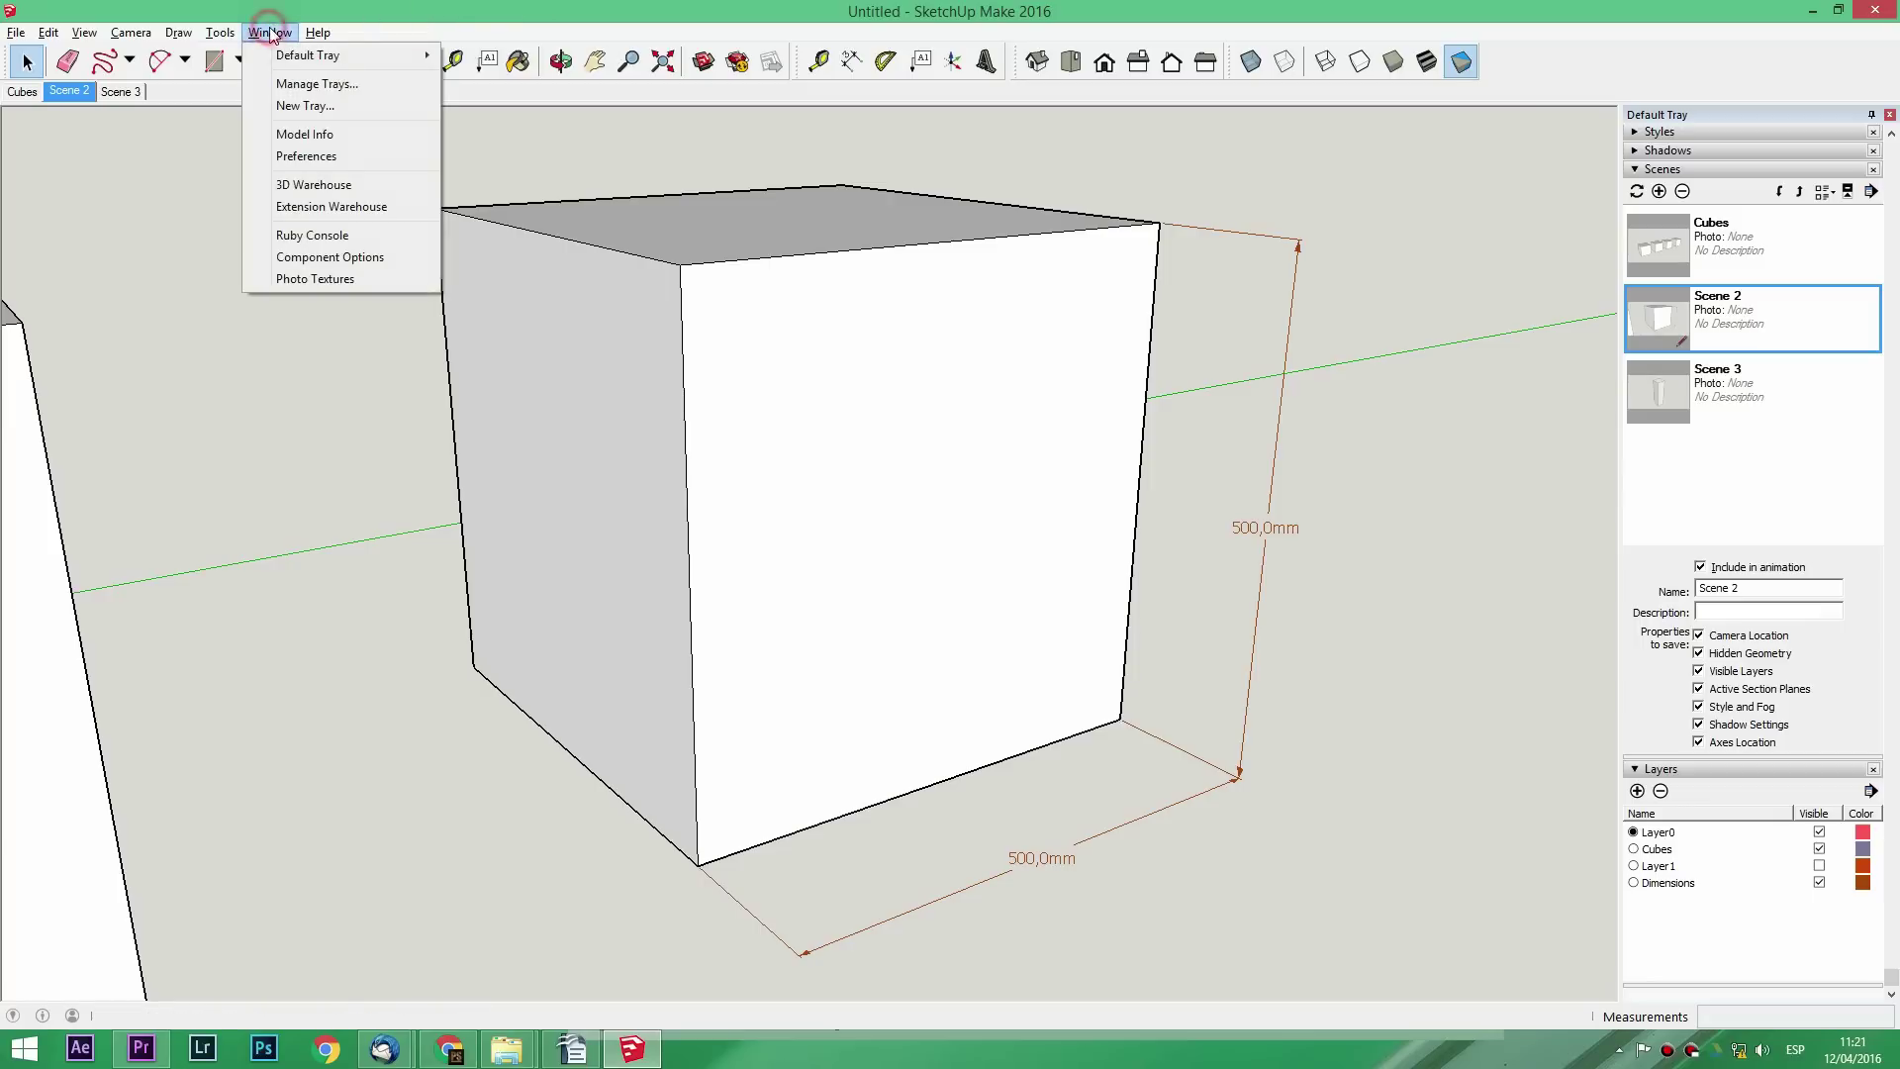
left_click(307, 134)
left_click(958, 396)
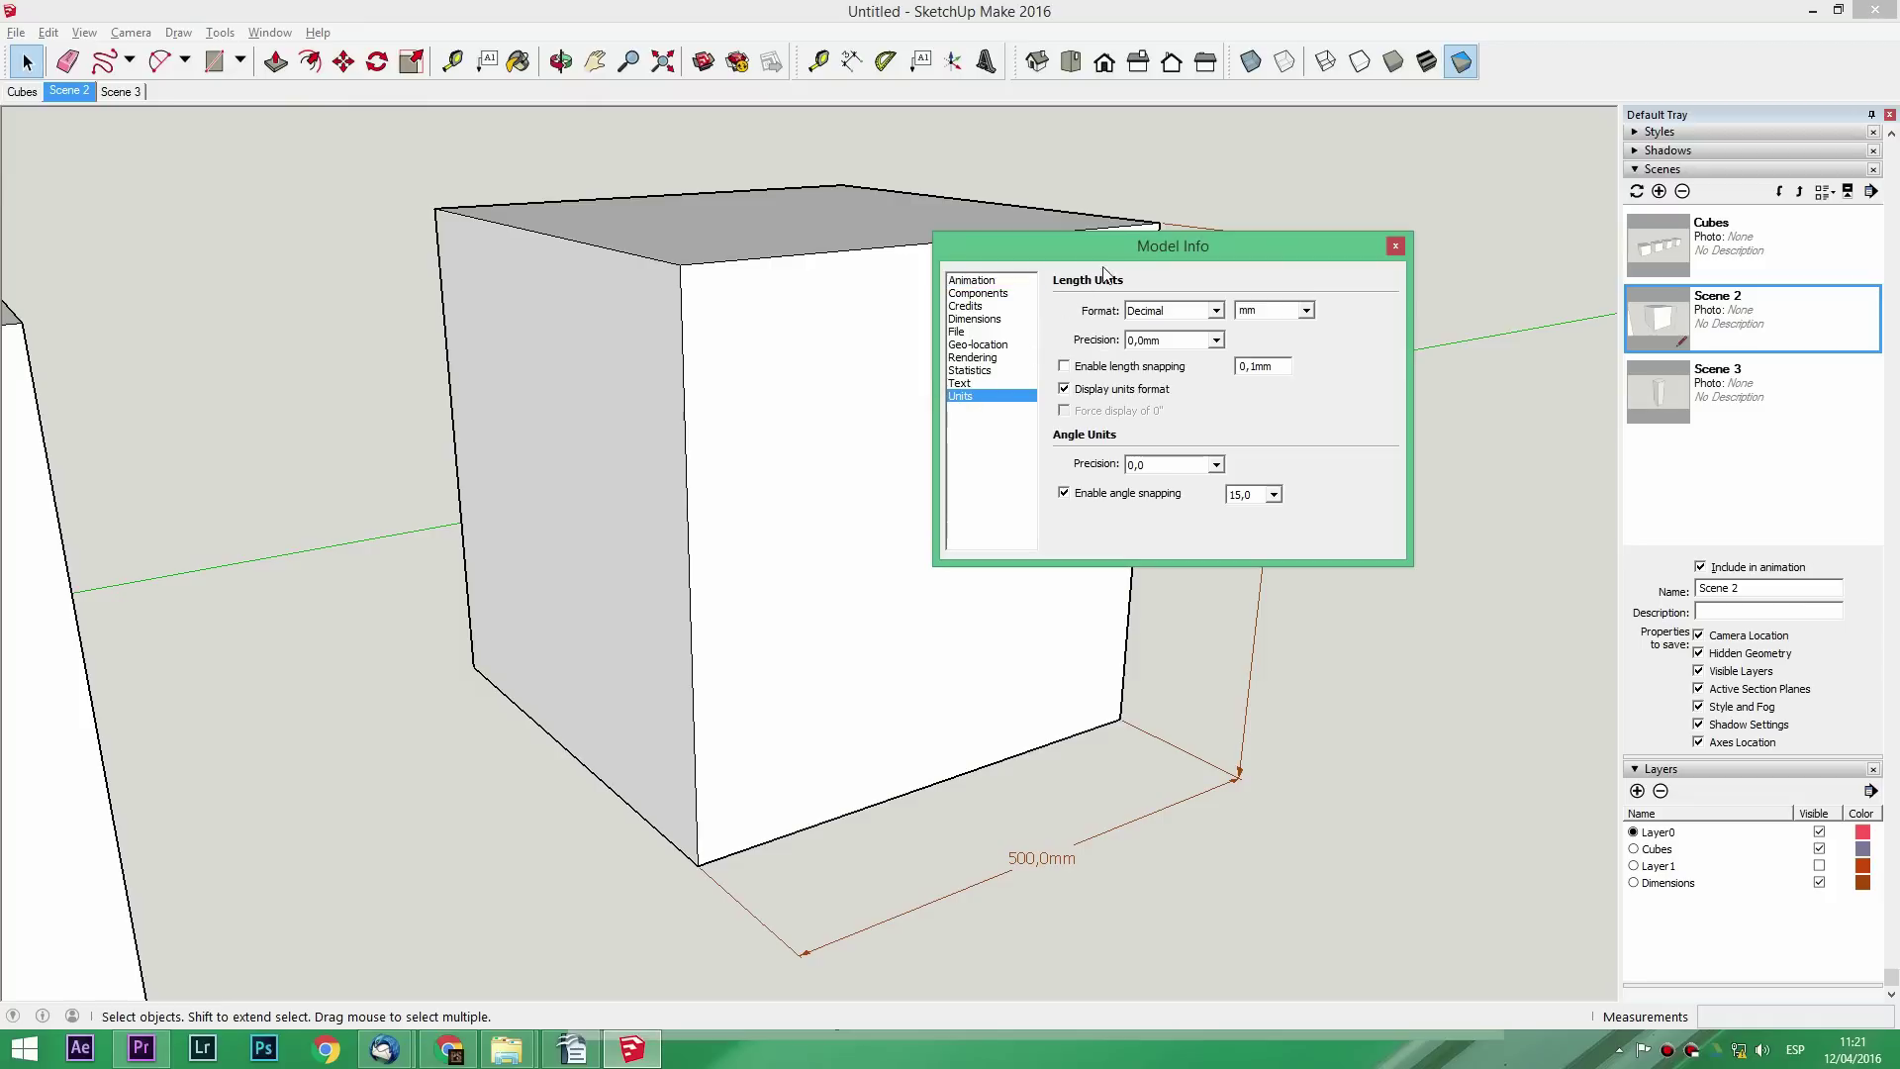
left_click_drag(1109, 246, 603, 188)
left_click(800, 253)
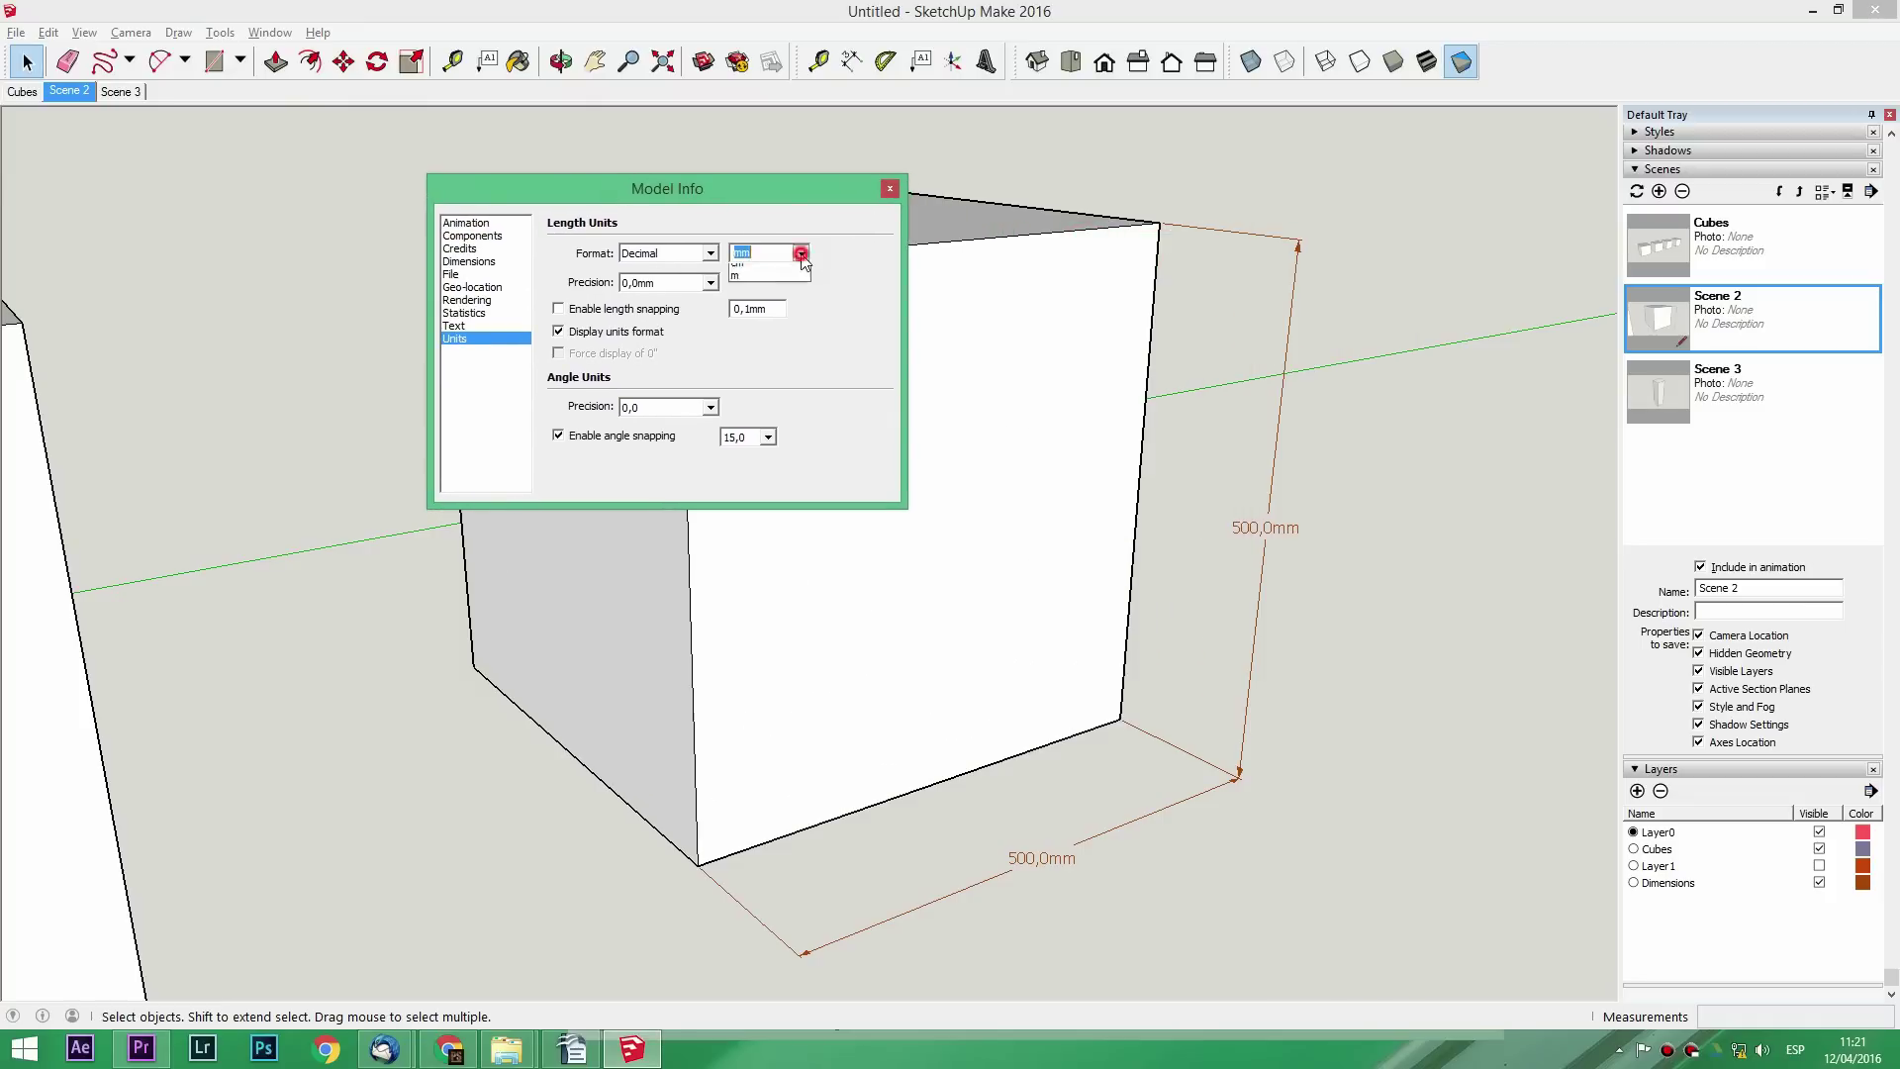
left_click(757, 278)
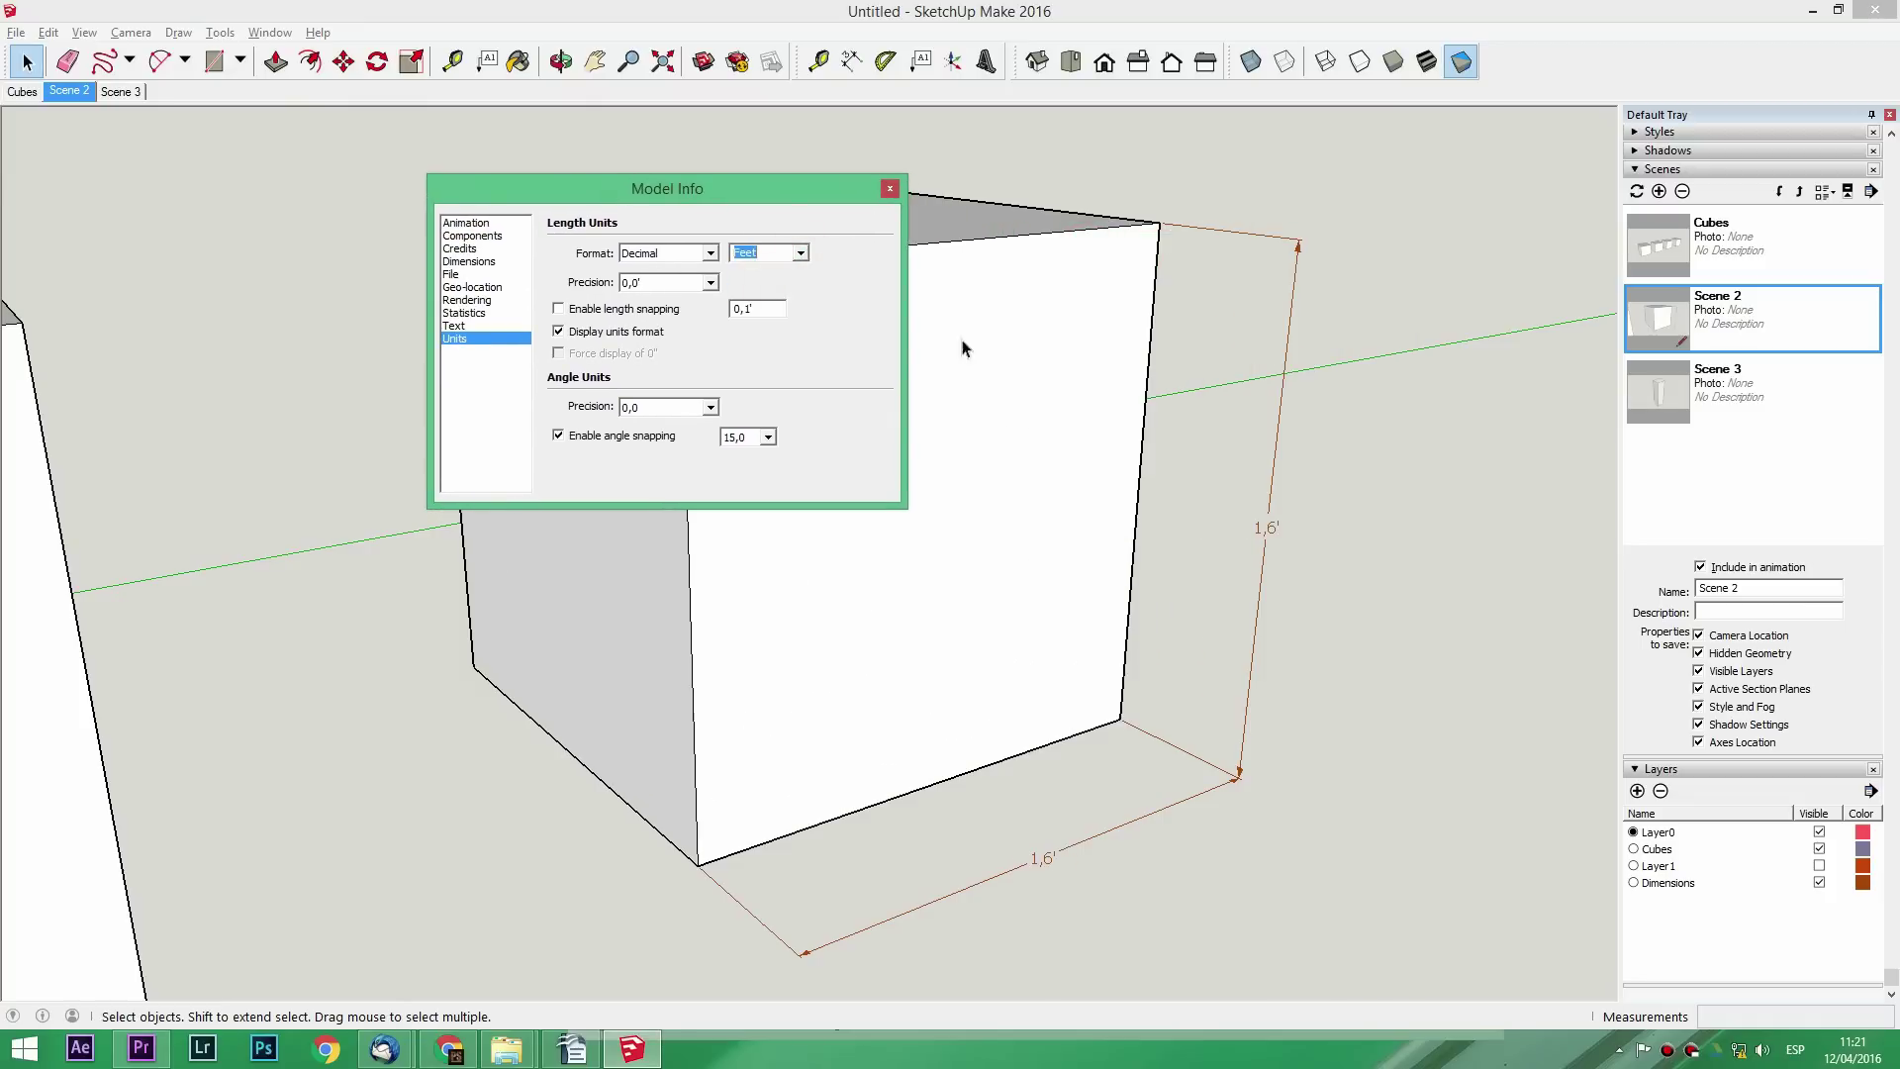
left_click(1287, 550)
left_click(770, 199)
left_click(801, 255)
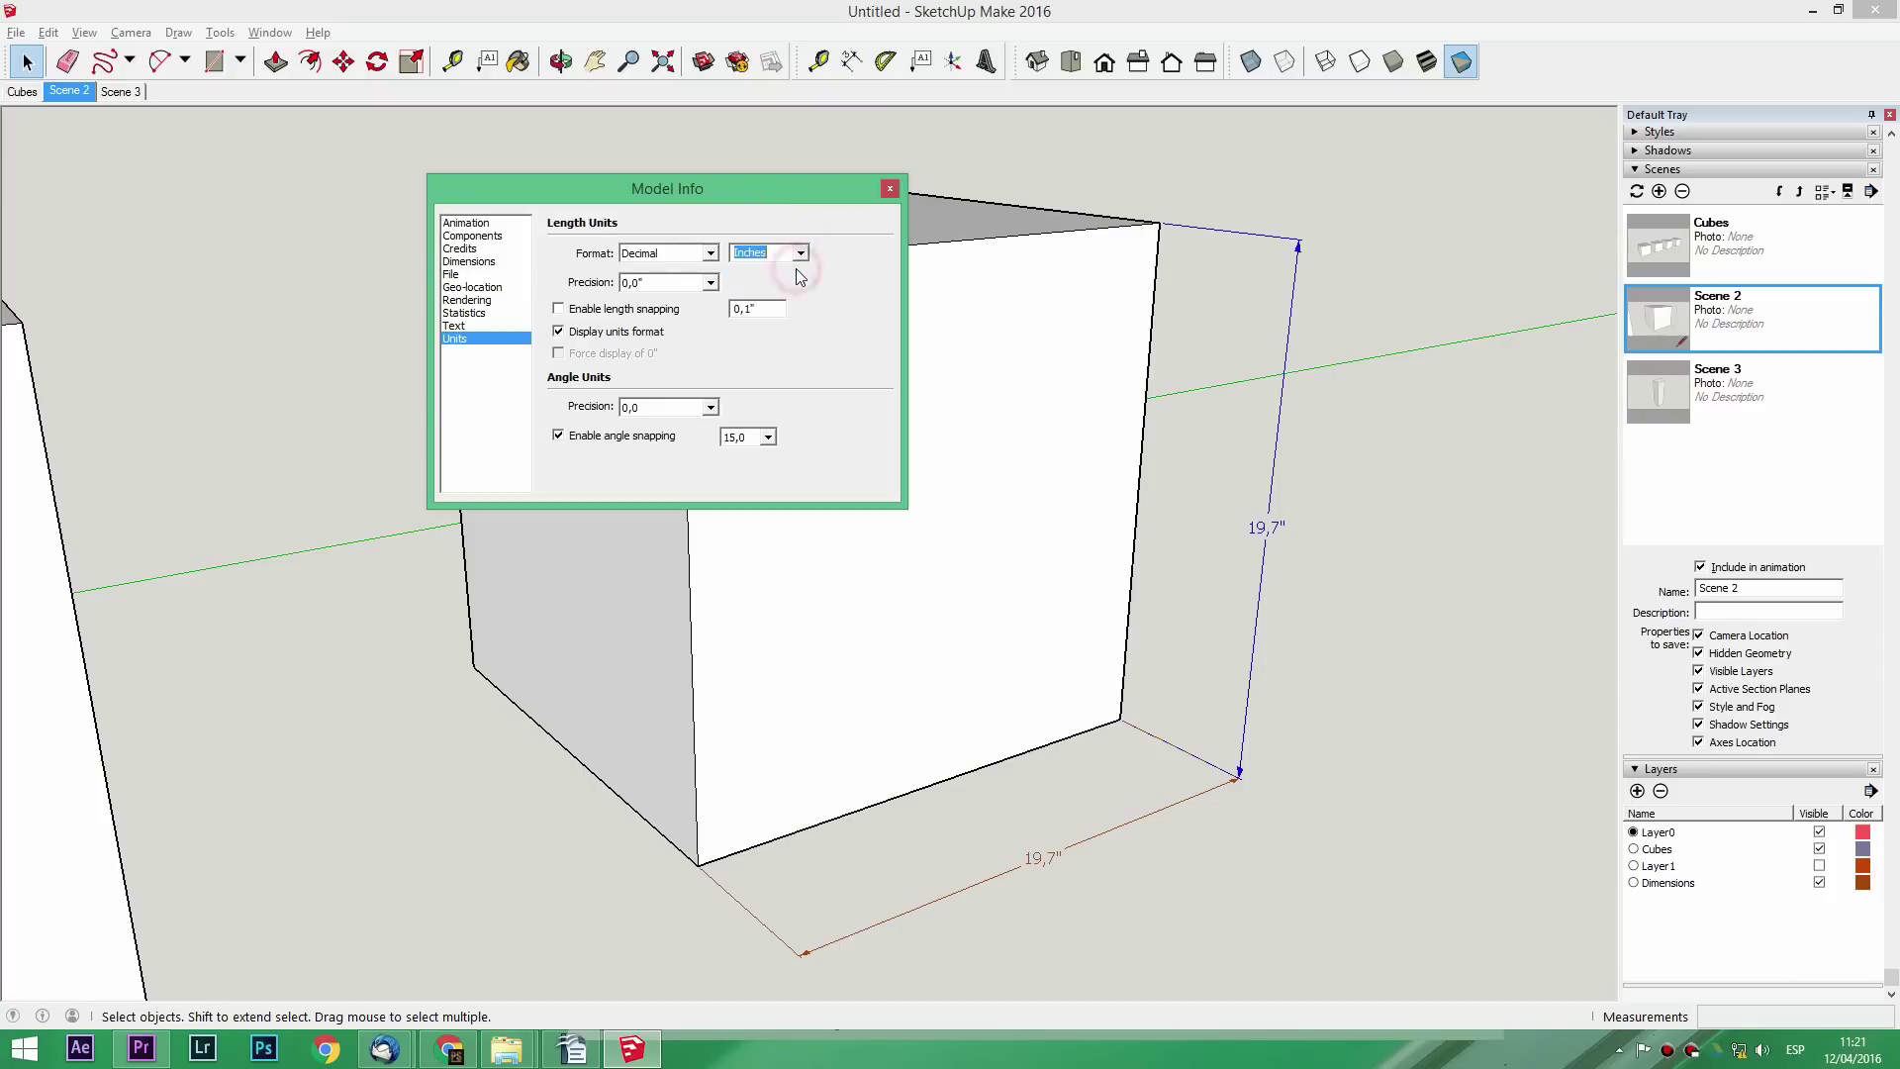
left_click(799, 253)
left_click(808, 304)
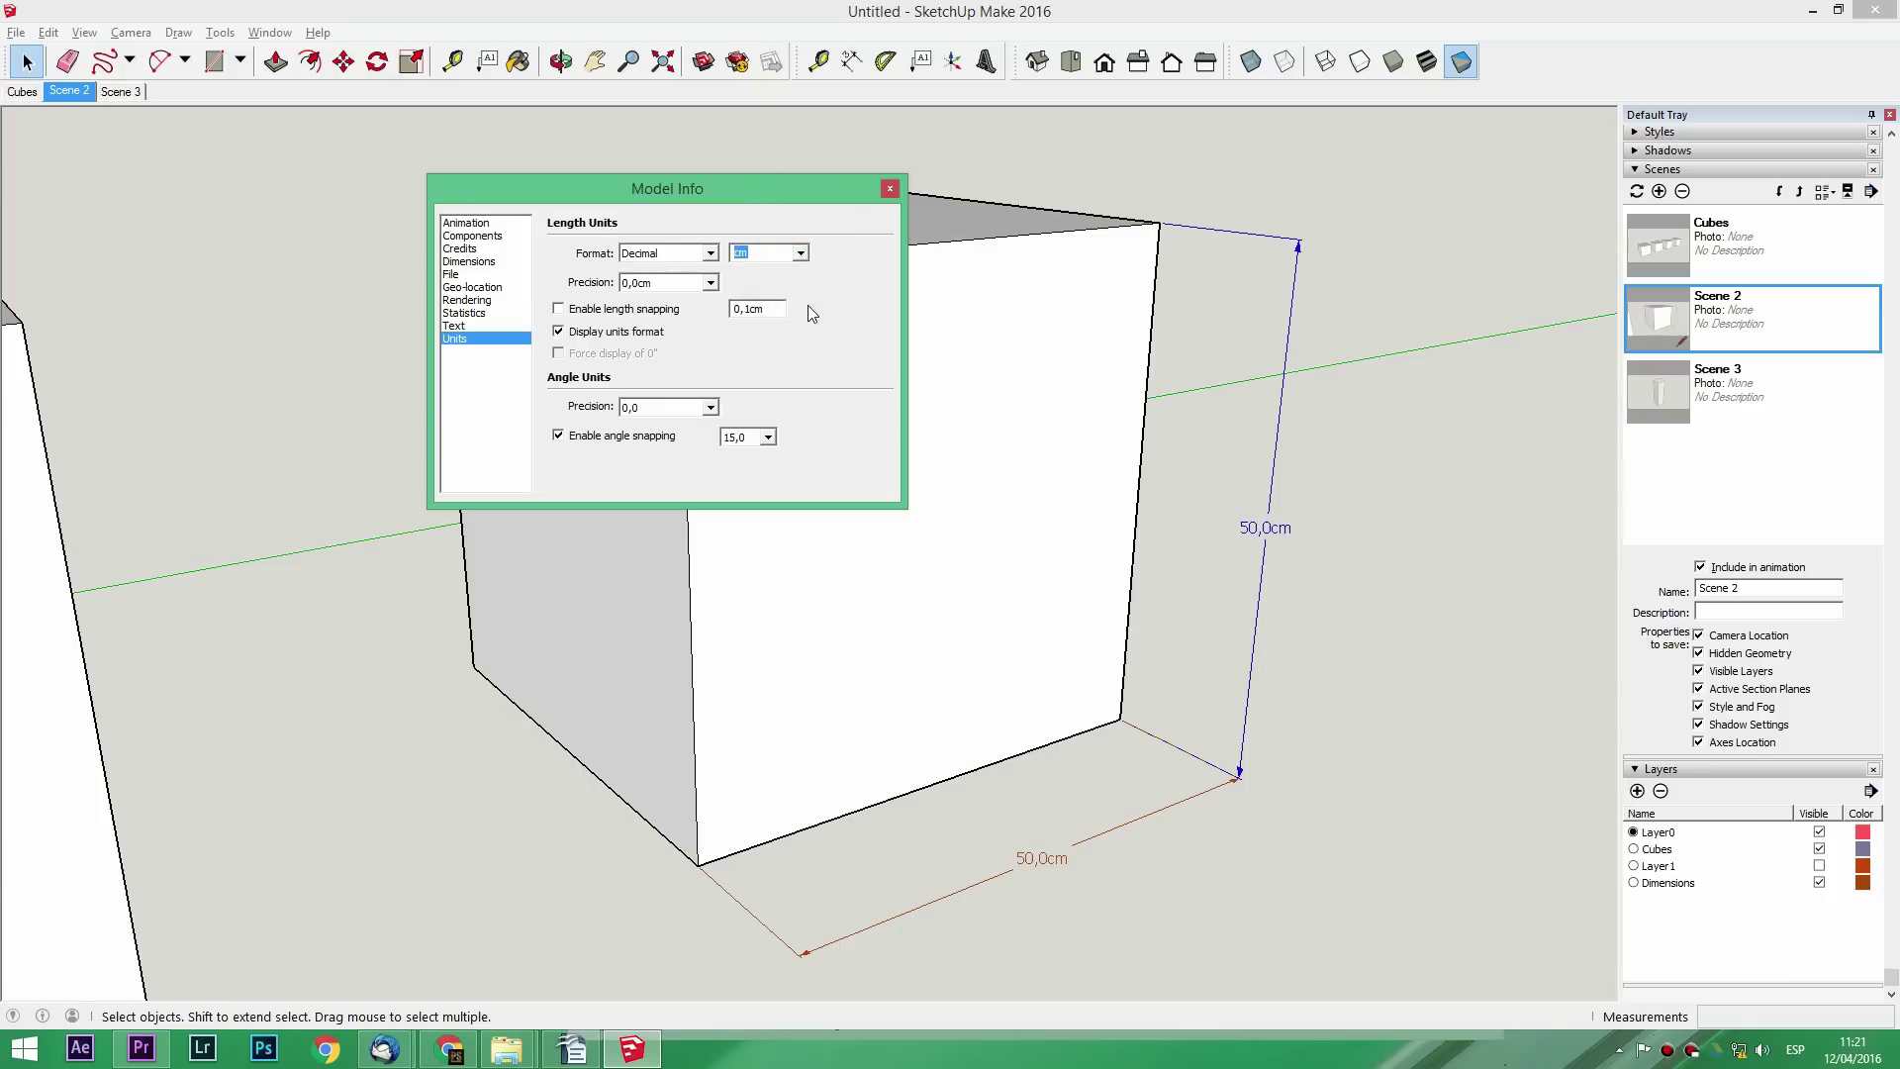
left_click(890, 190)
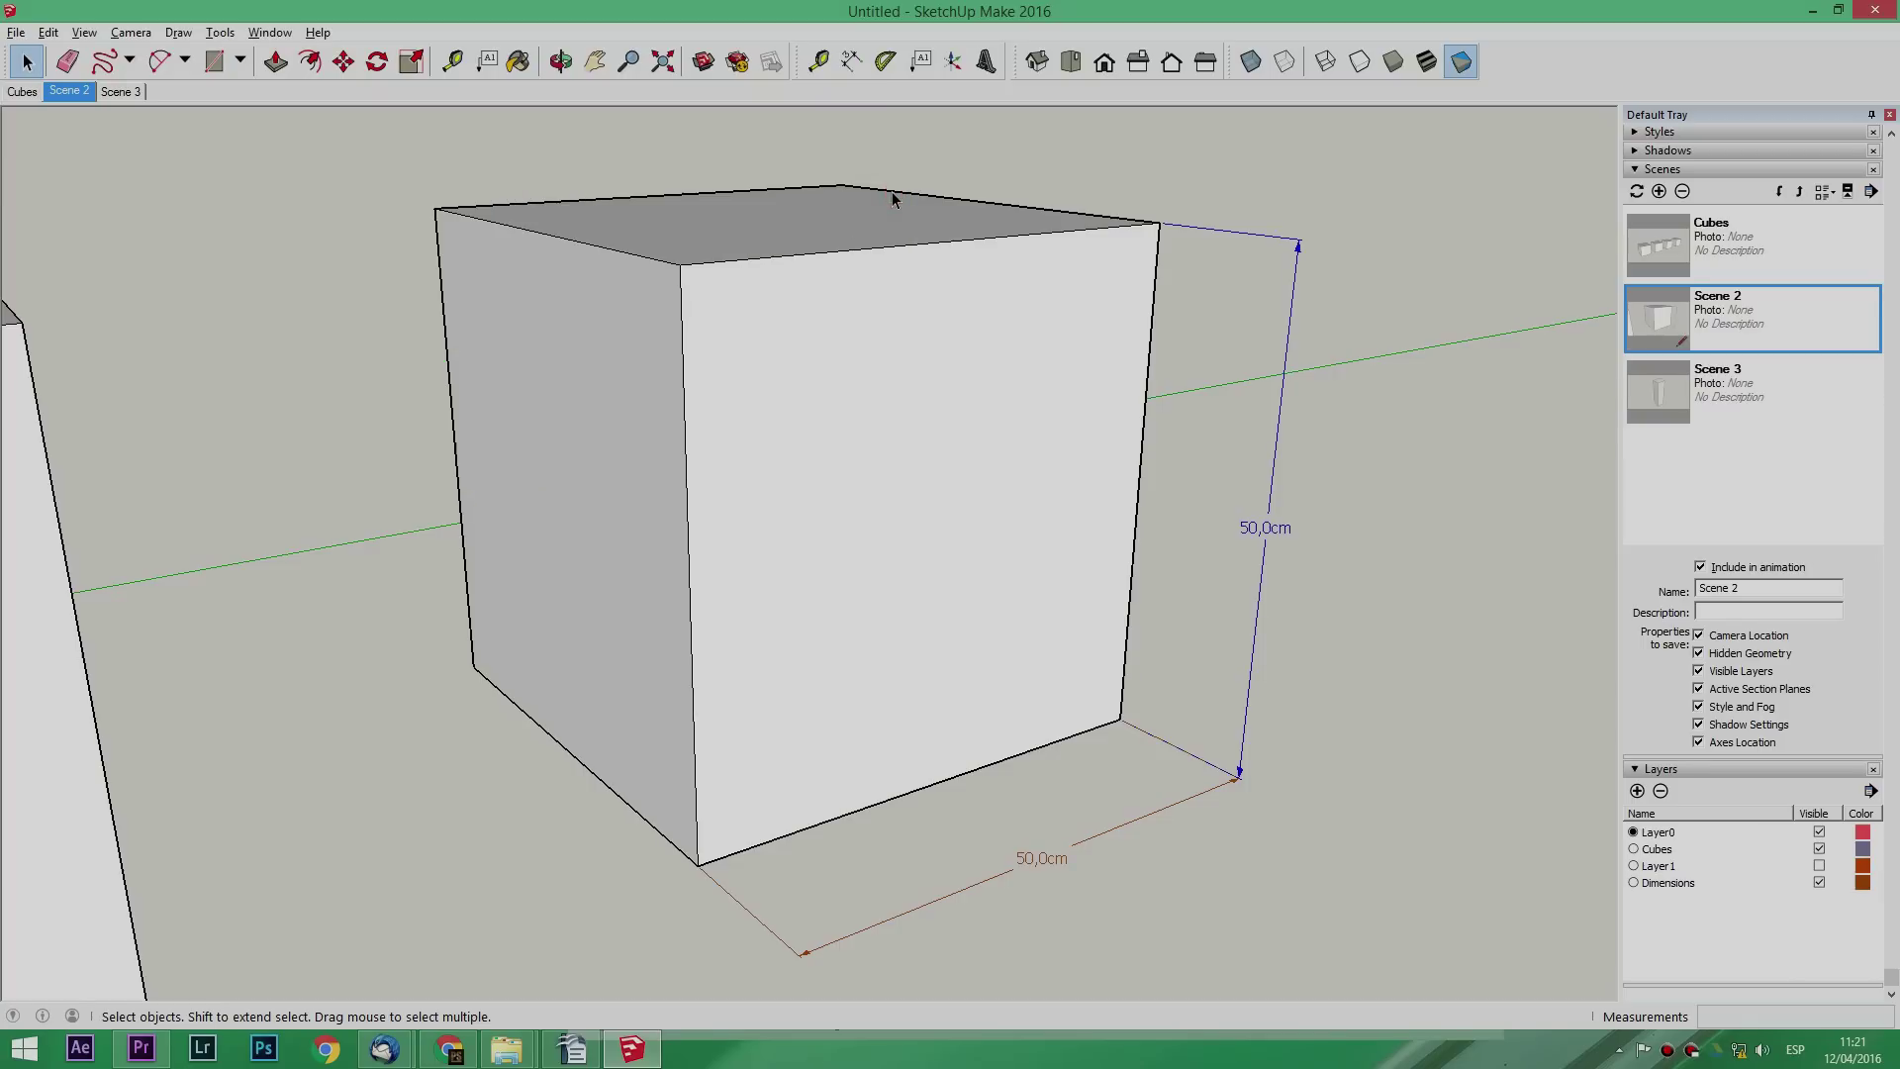